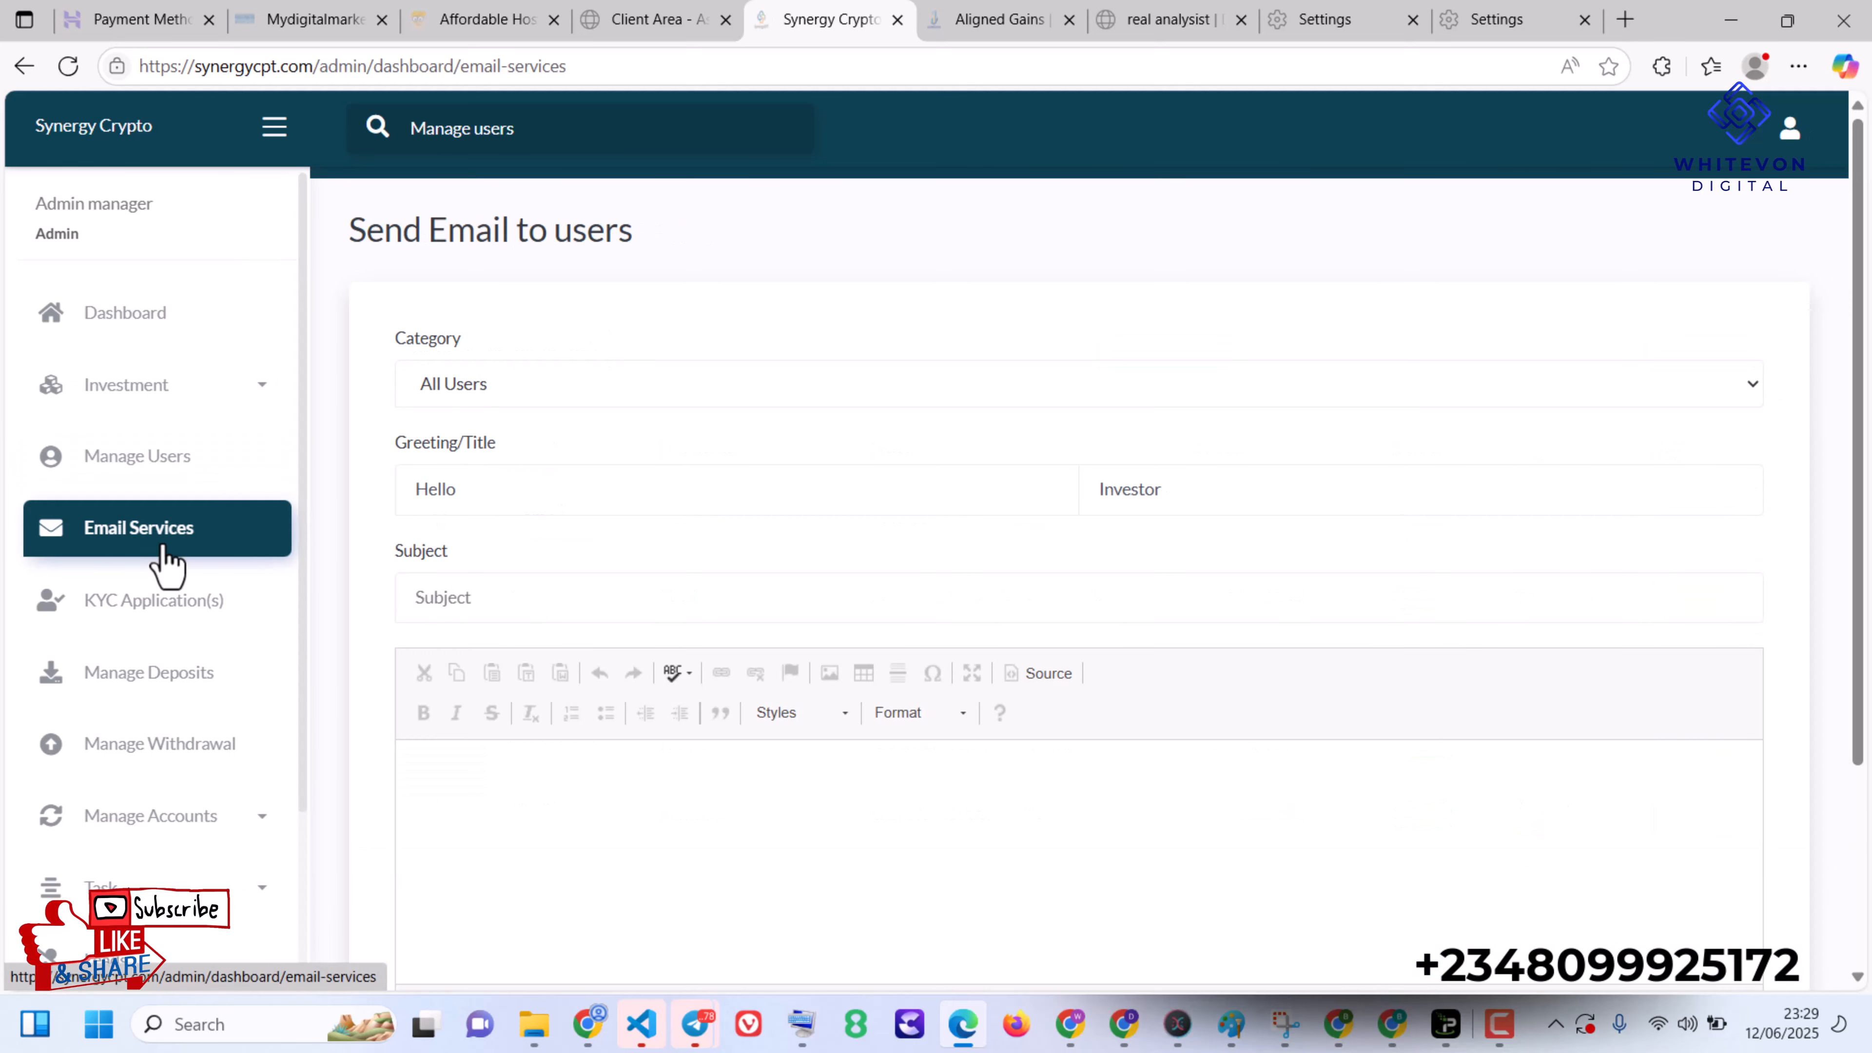
- Review the admin pages for KYC applications, client deposits and client withdrawals
left_click(190, 618)
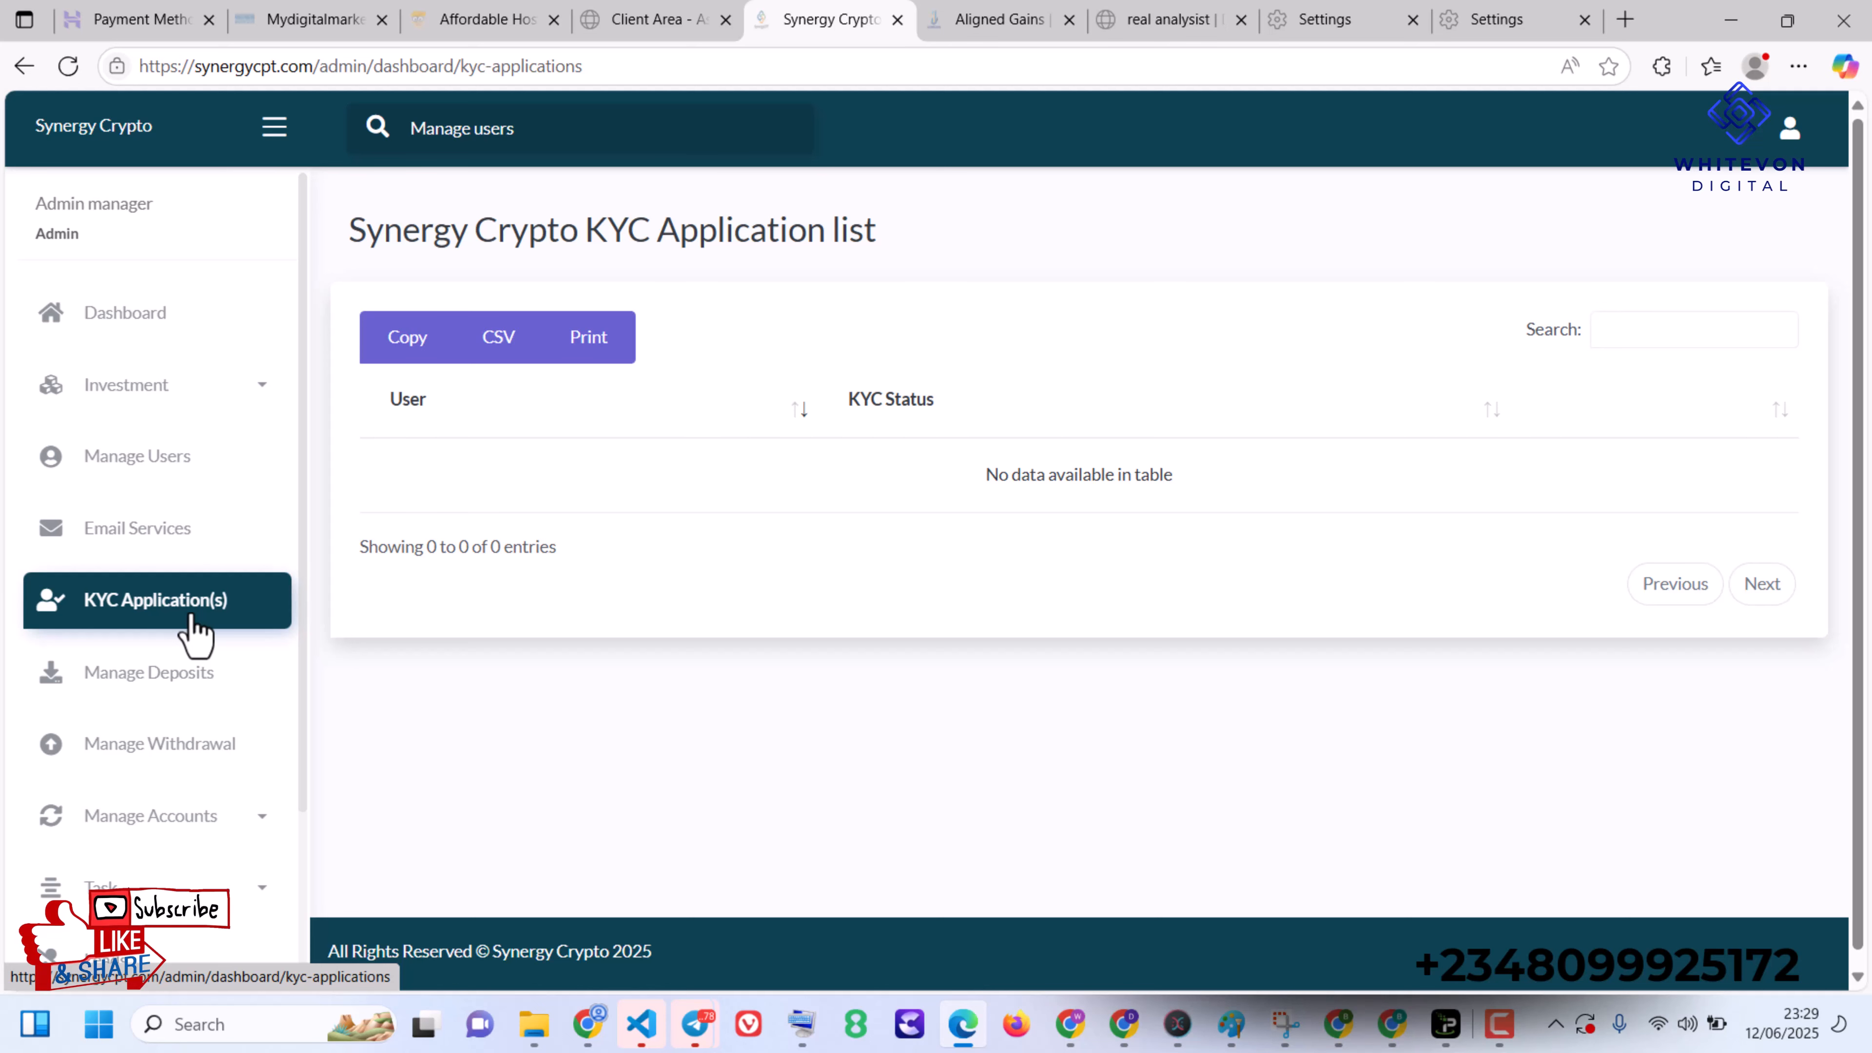
left_click(198, 688)
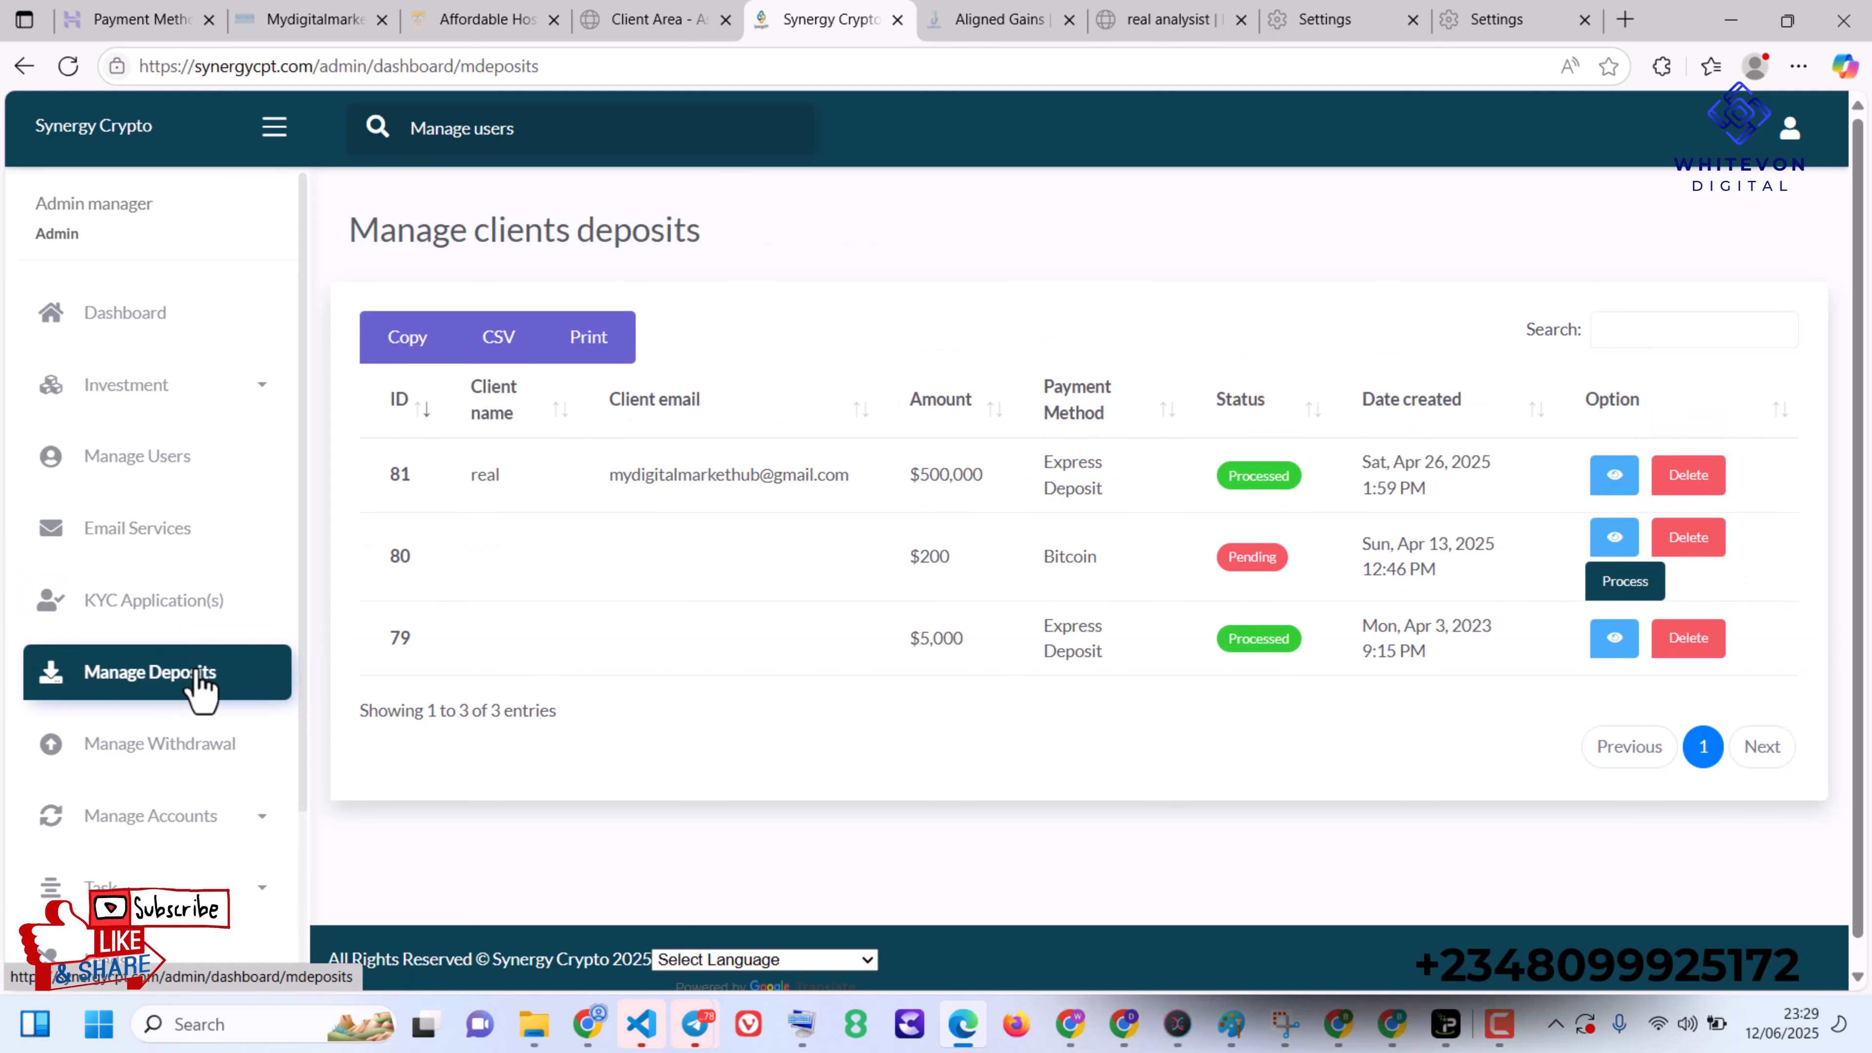
left_click(180, 744)
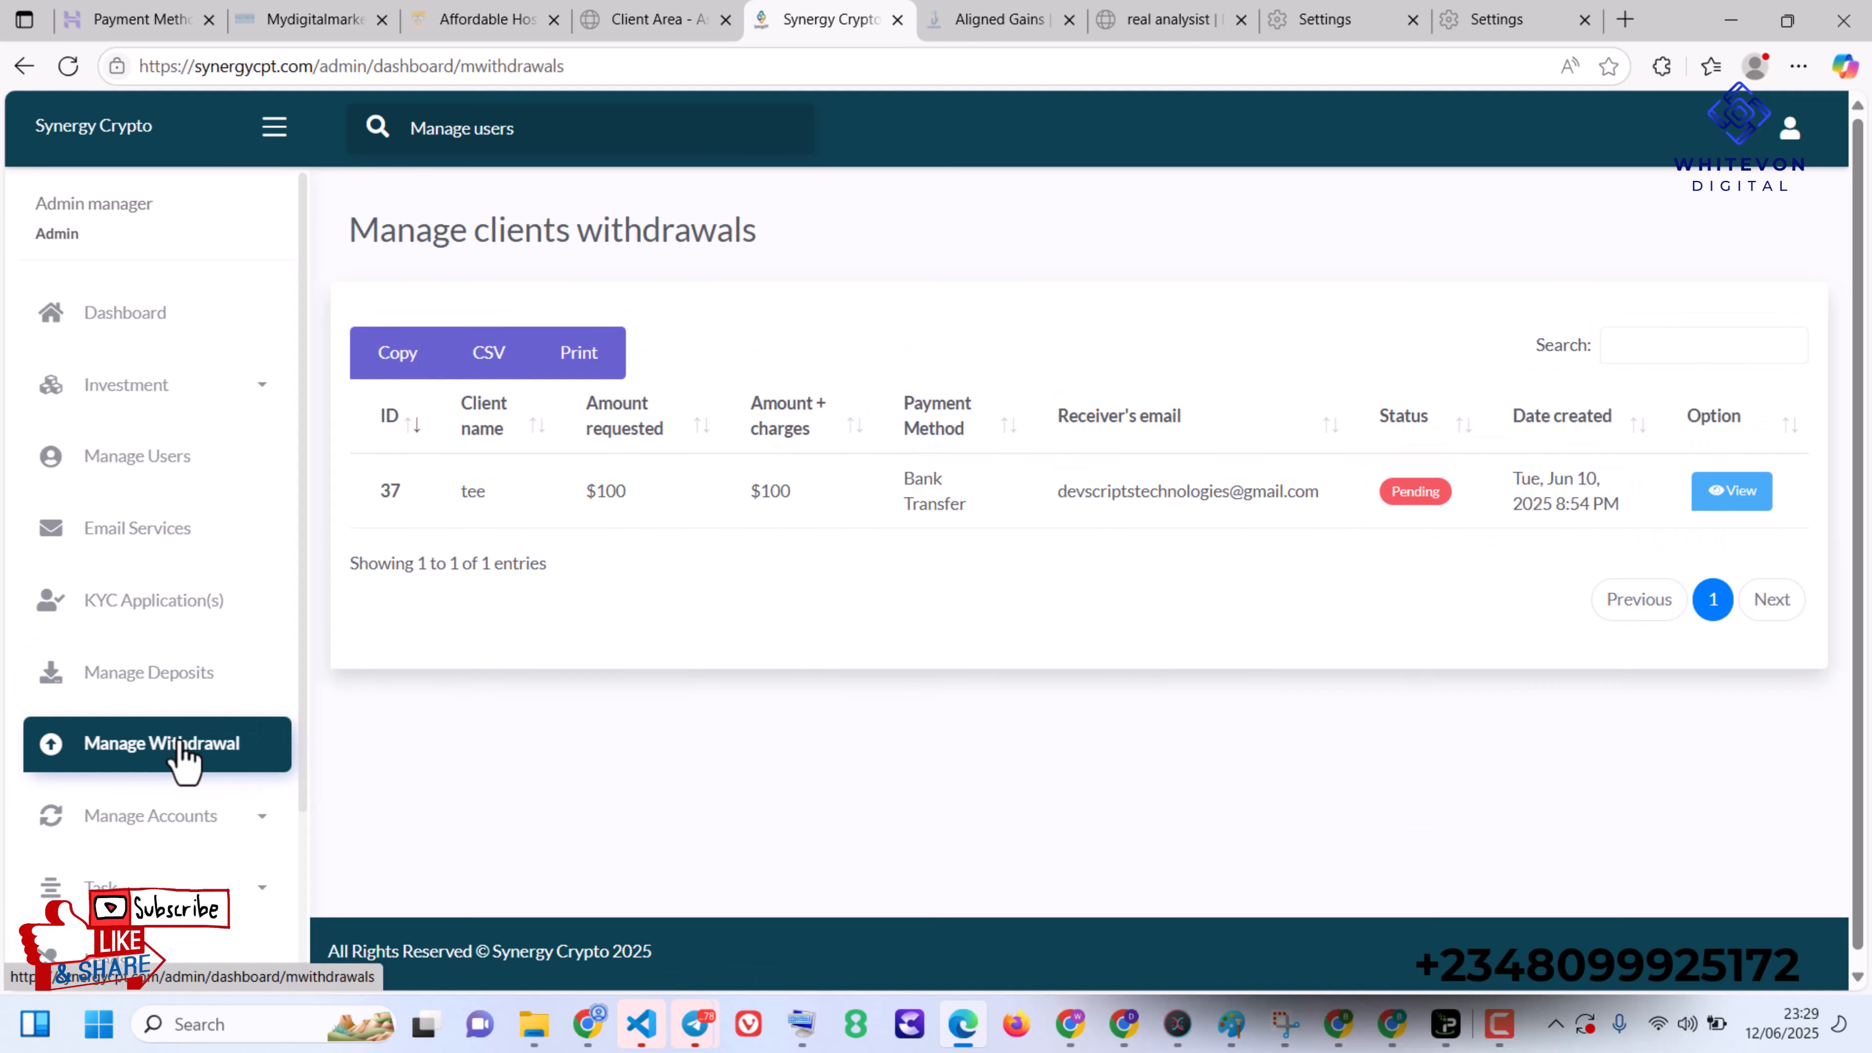
- View the submitted Trading Accounts page and the Trading Settings page under account management
left_click(226, 798)
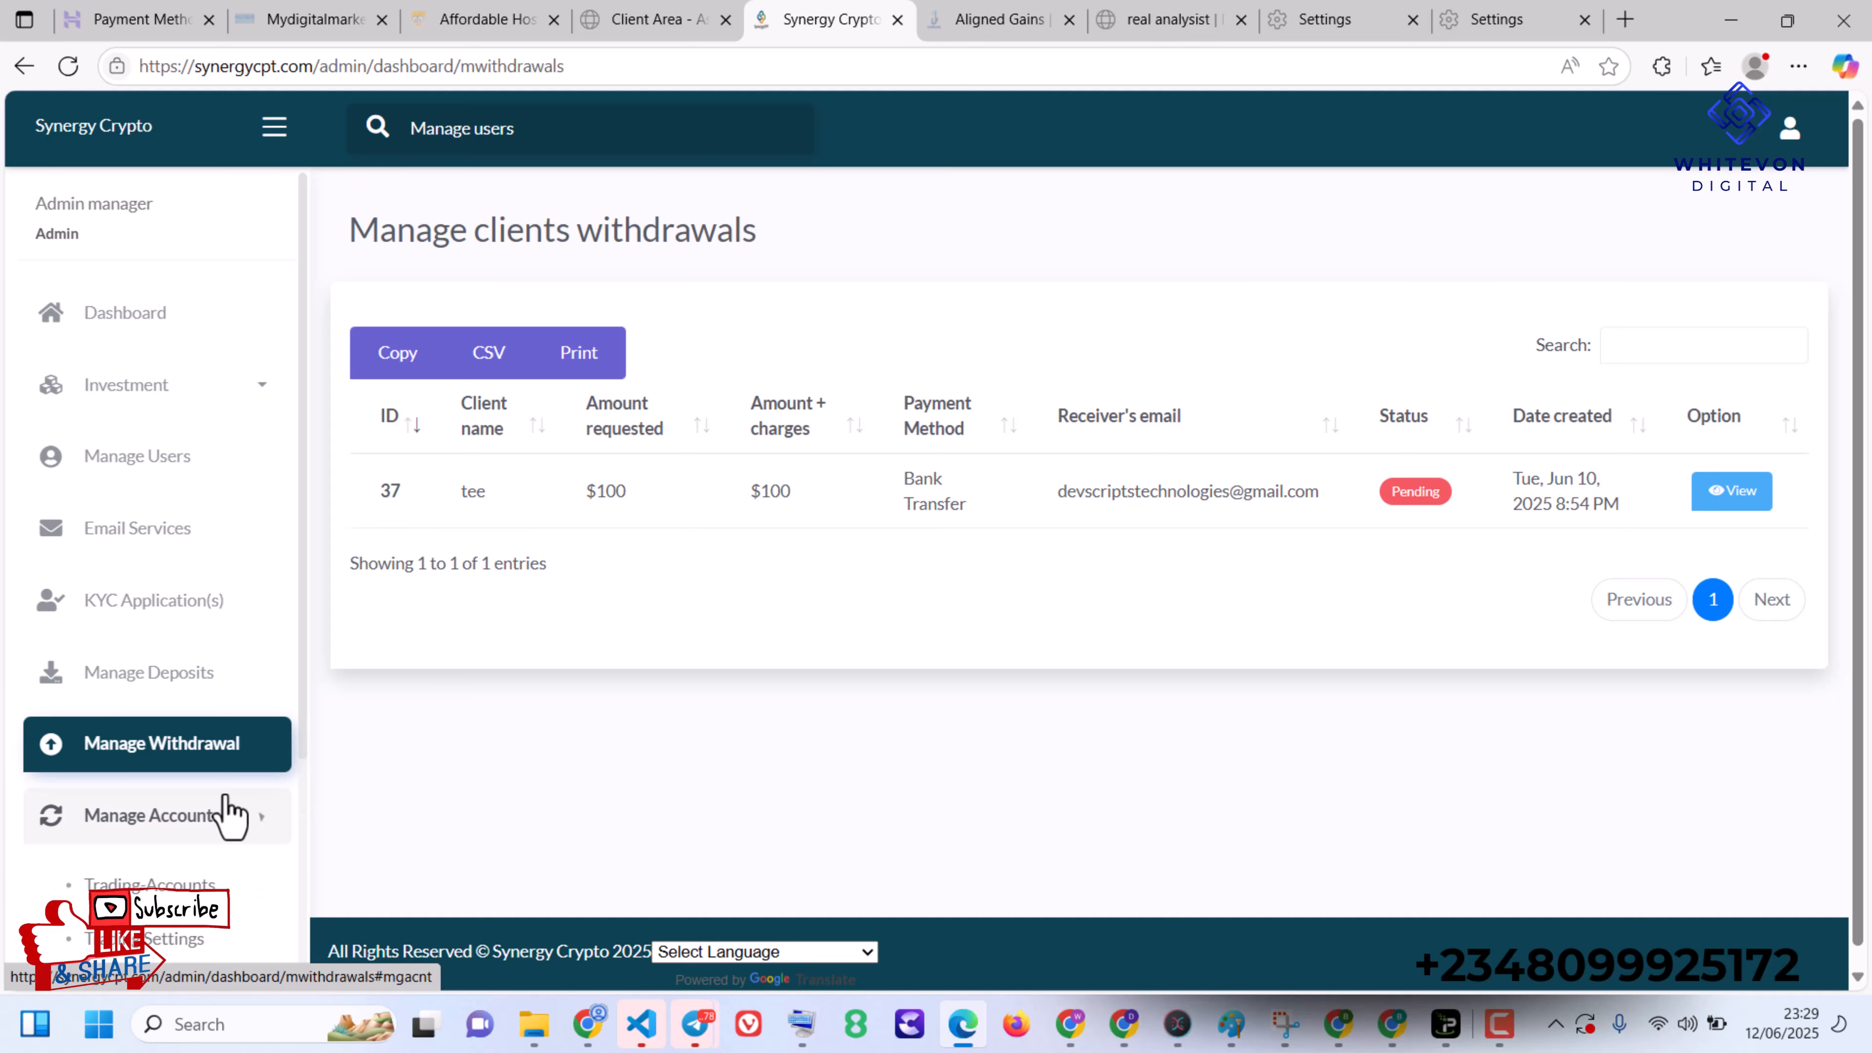
left_click(199, 883)
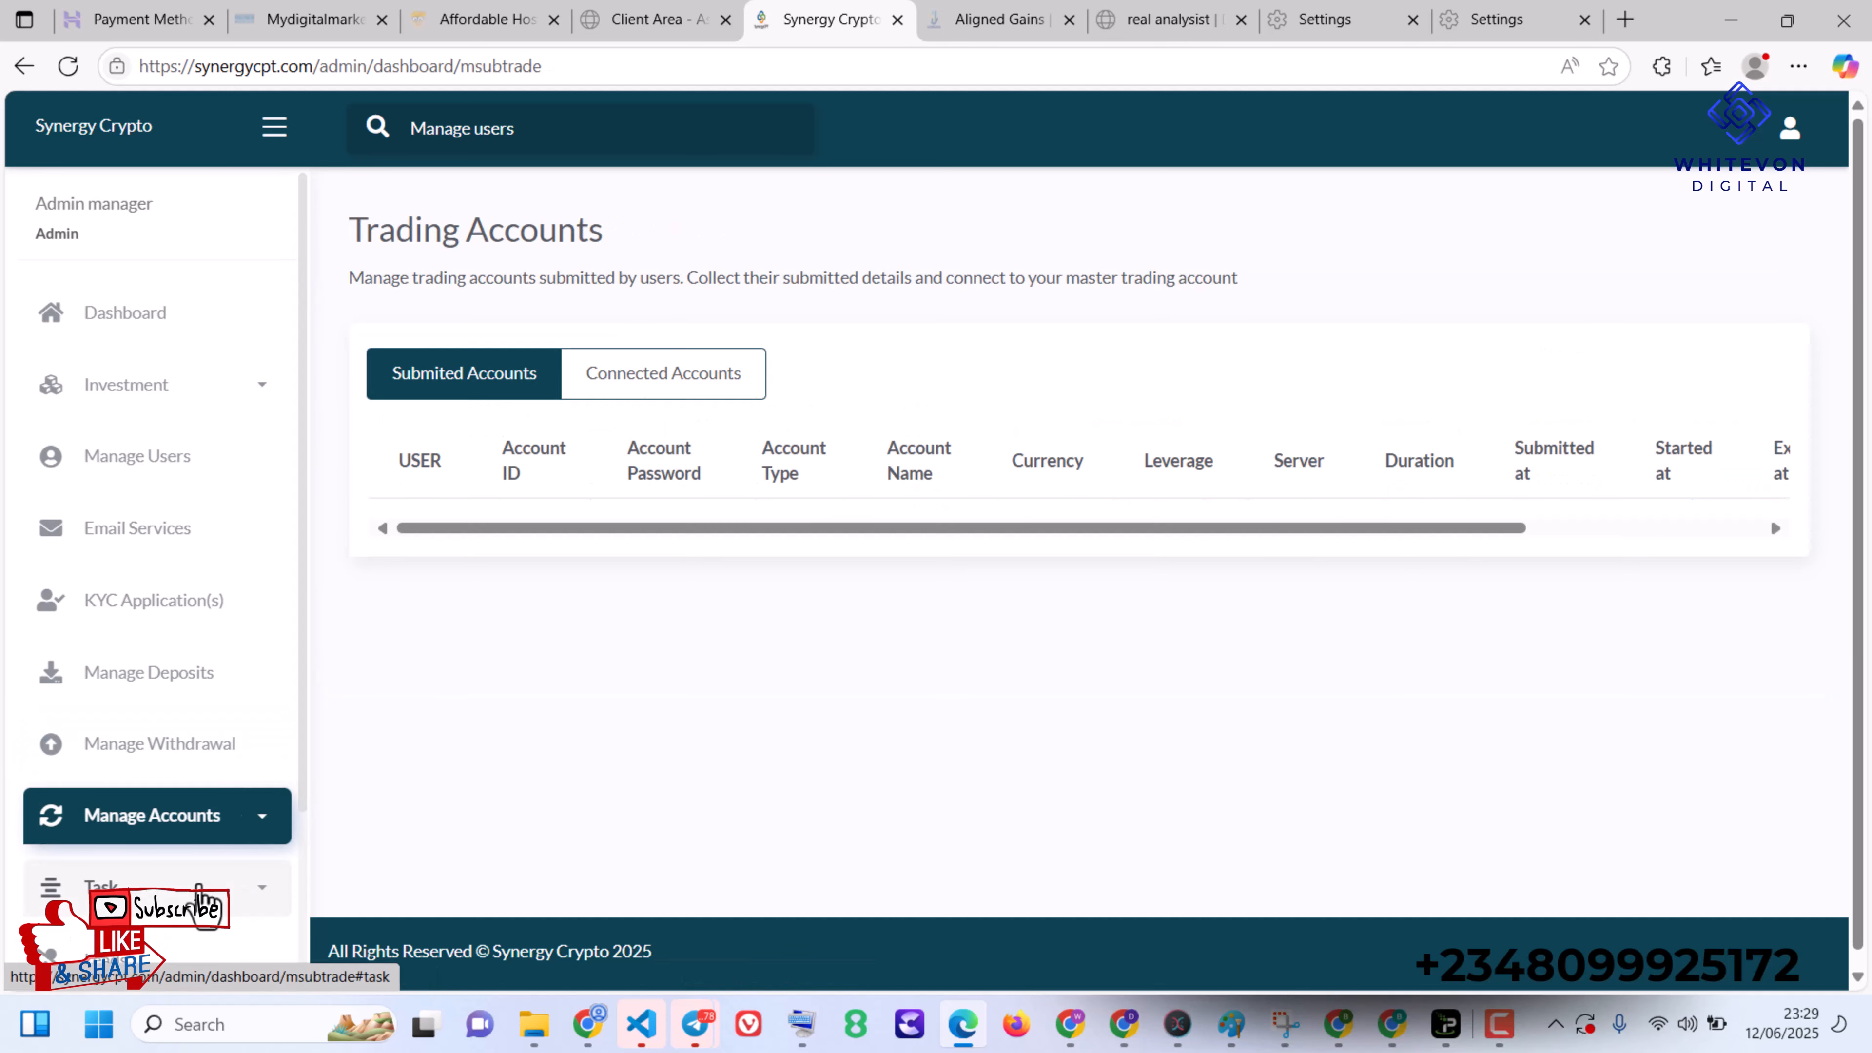
left_click(209, 819)
left_click(159, 960)
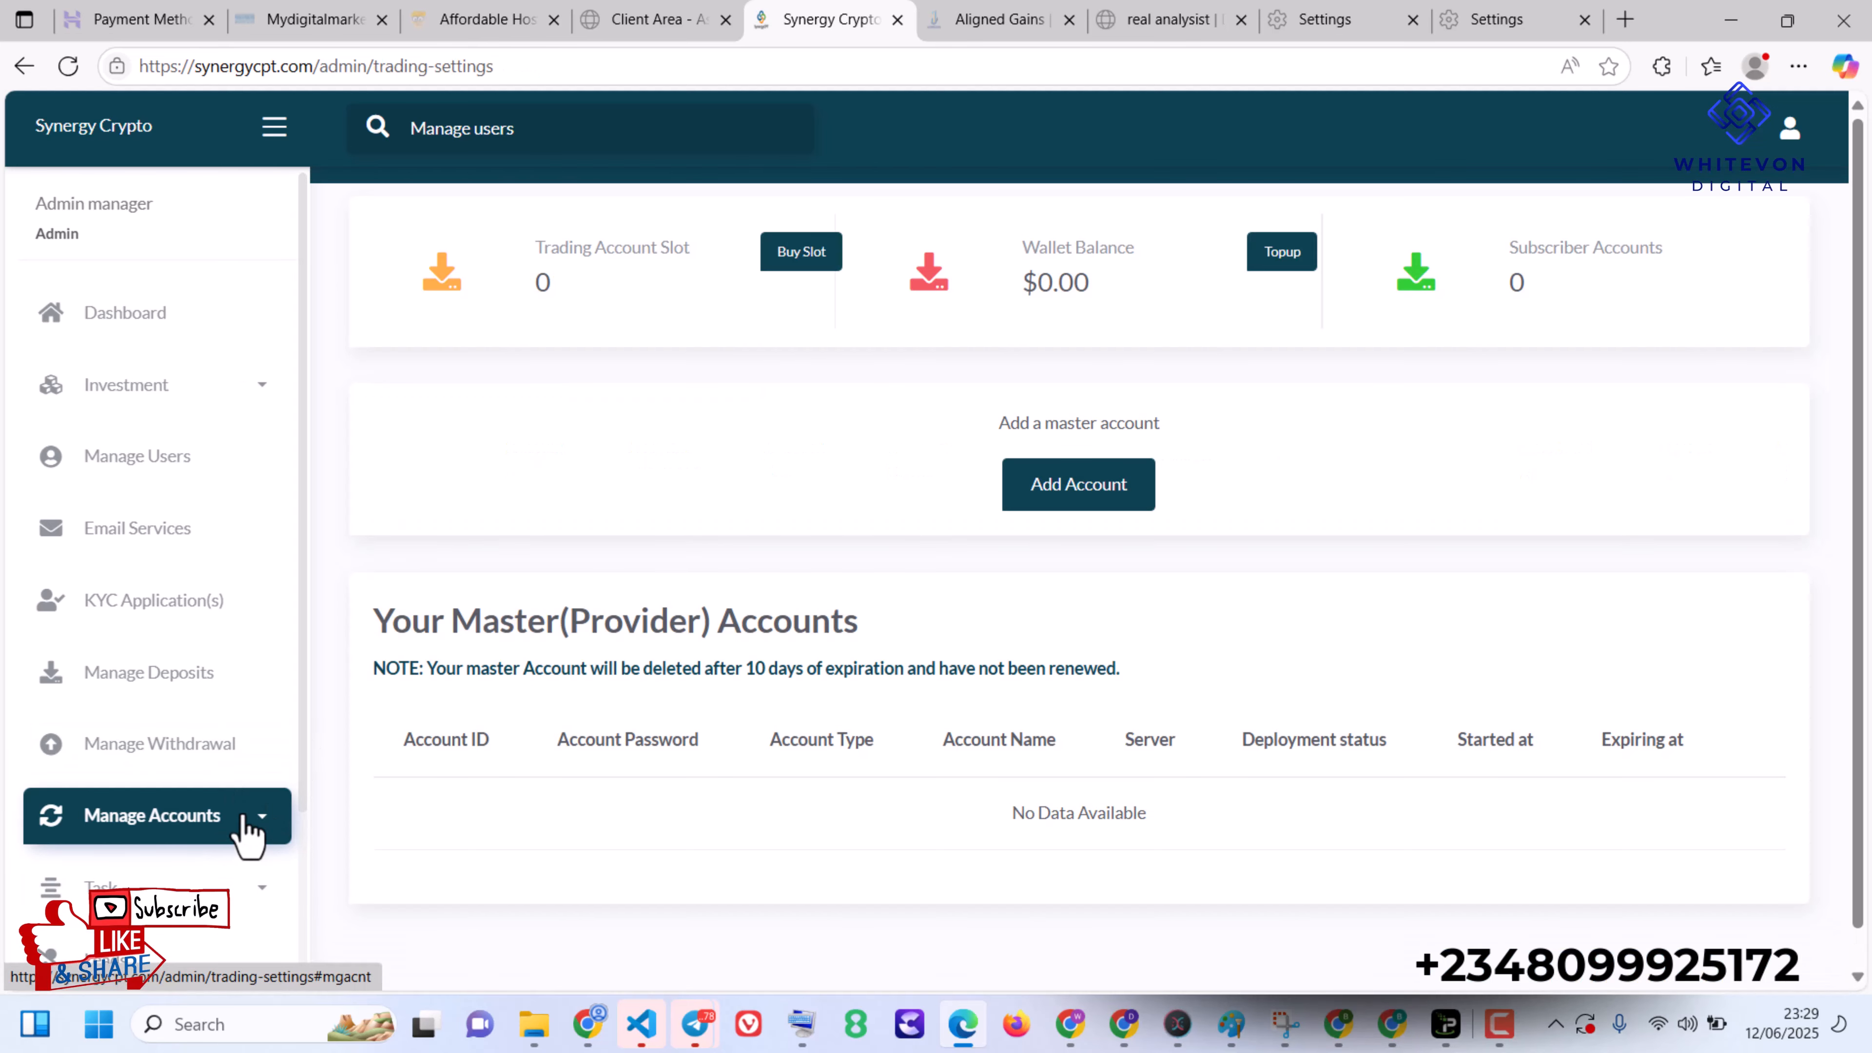
- Open the form for creating a new task in the admin dashboard
left_click(247, 824)
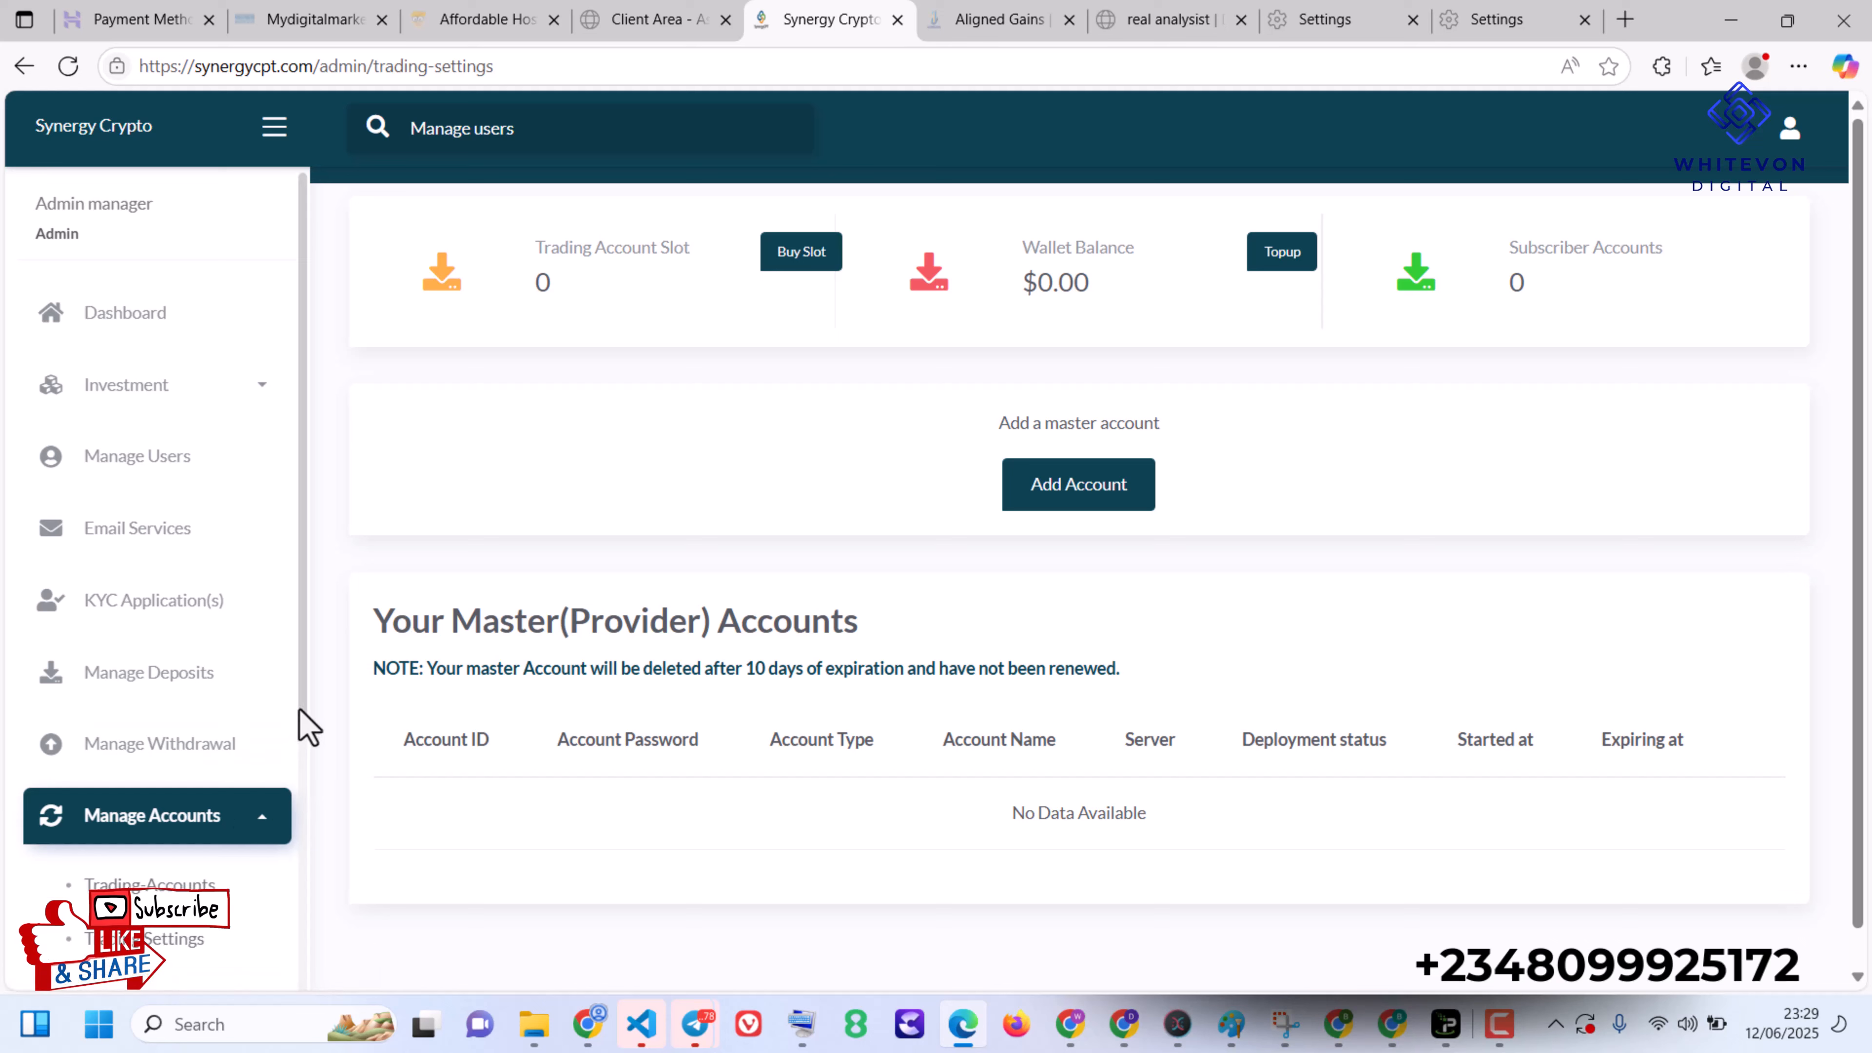
scroll(298, 752, "down", 3)
left_click(210, 856)
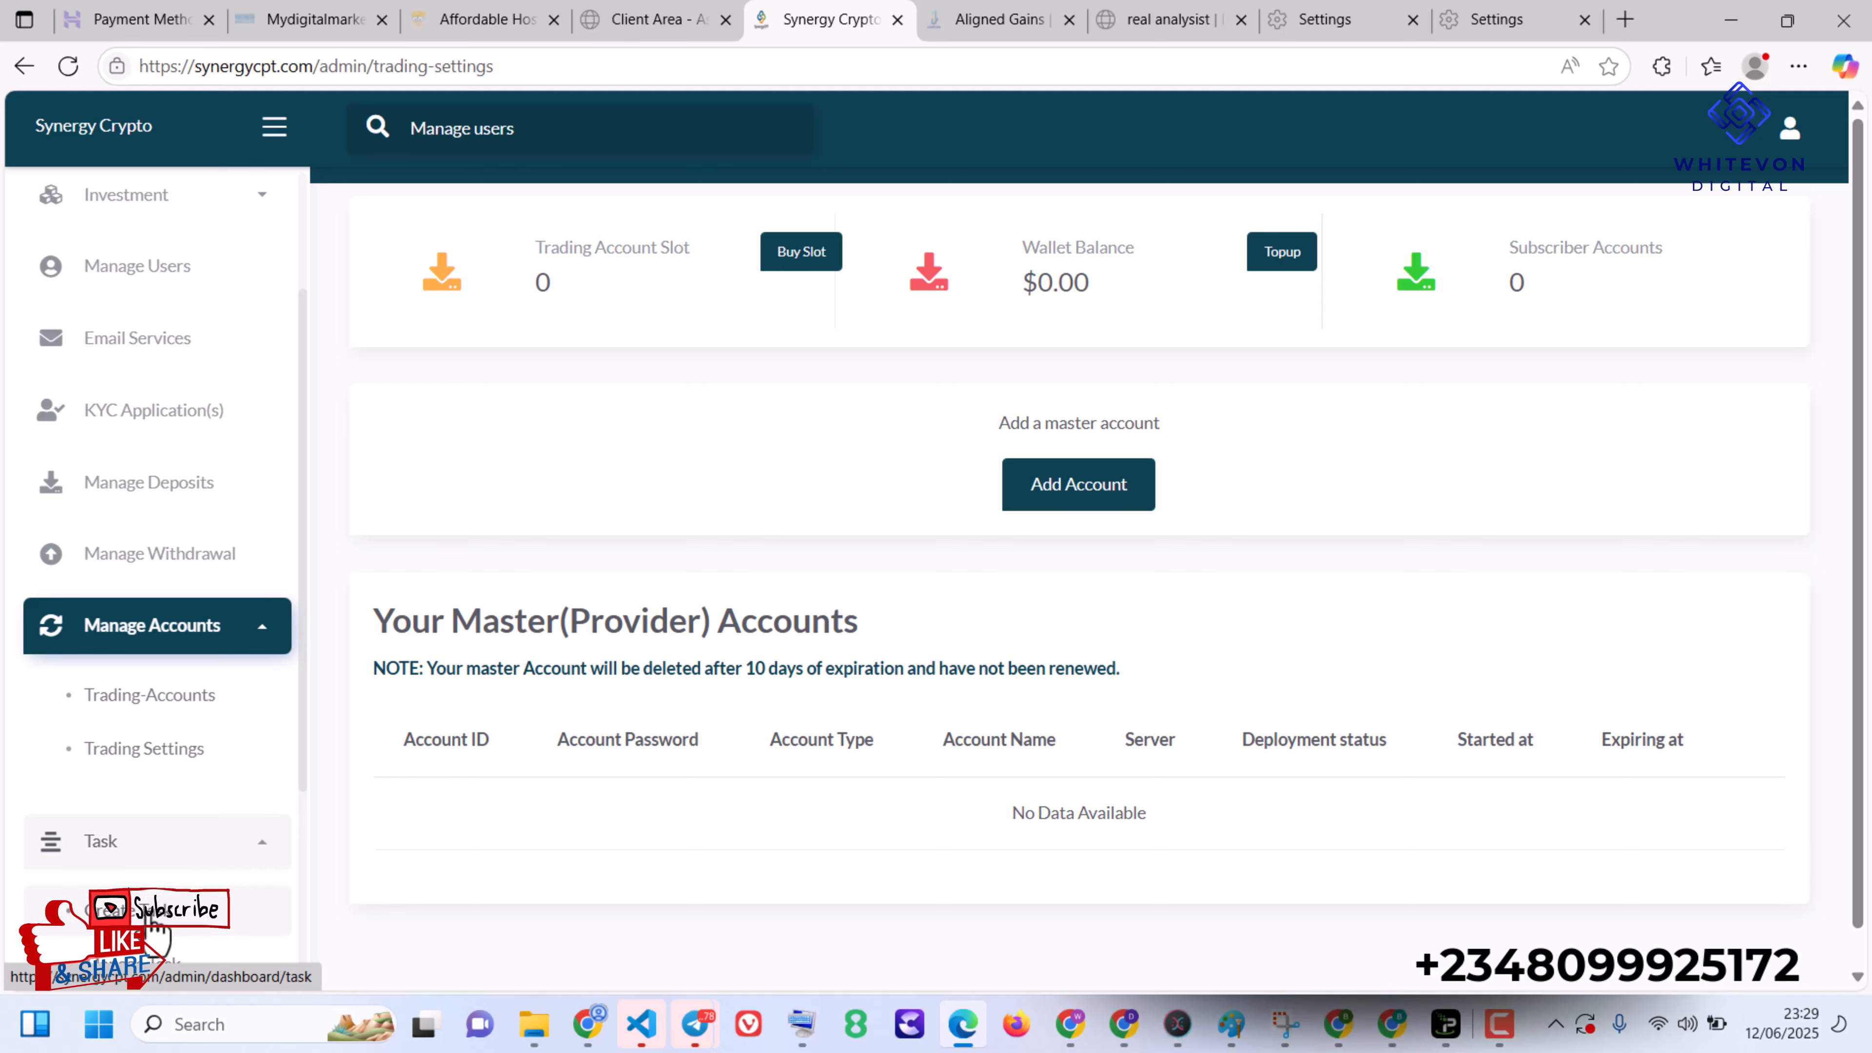
left_click(147, 912)
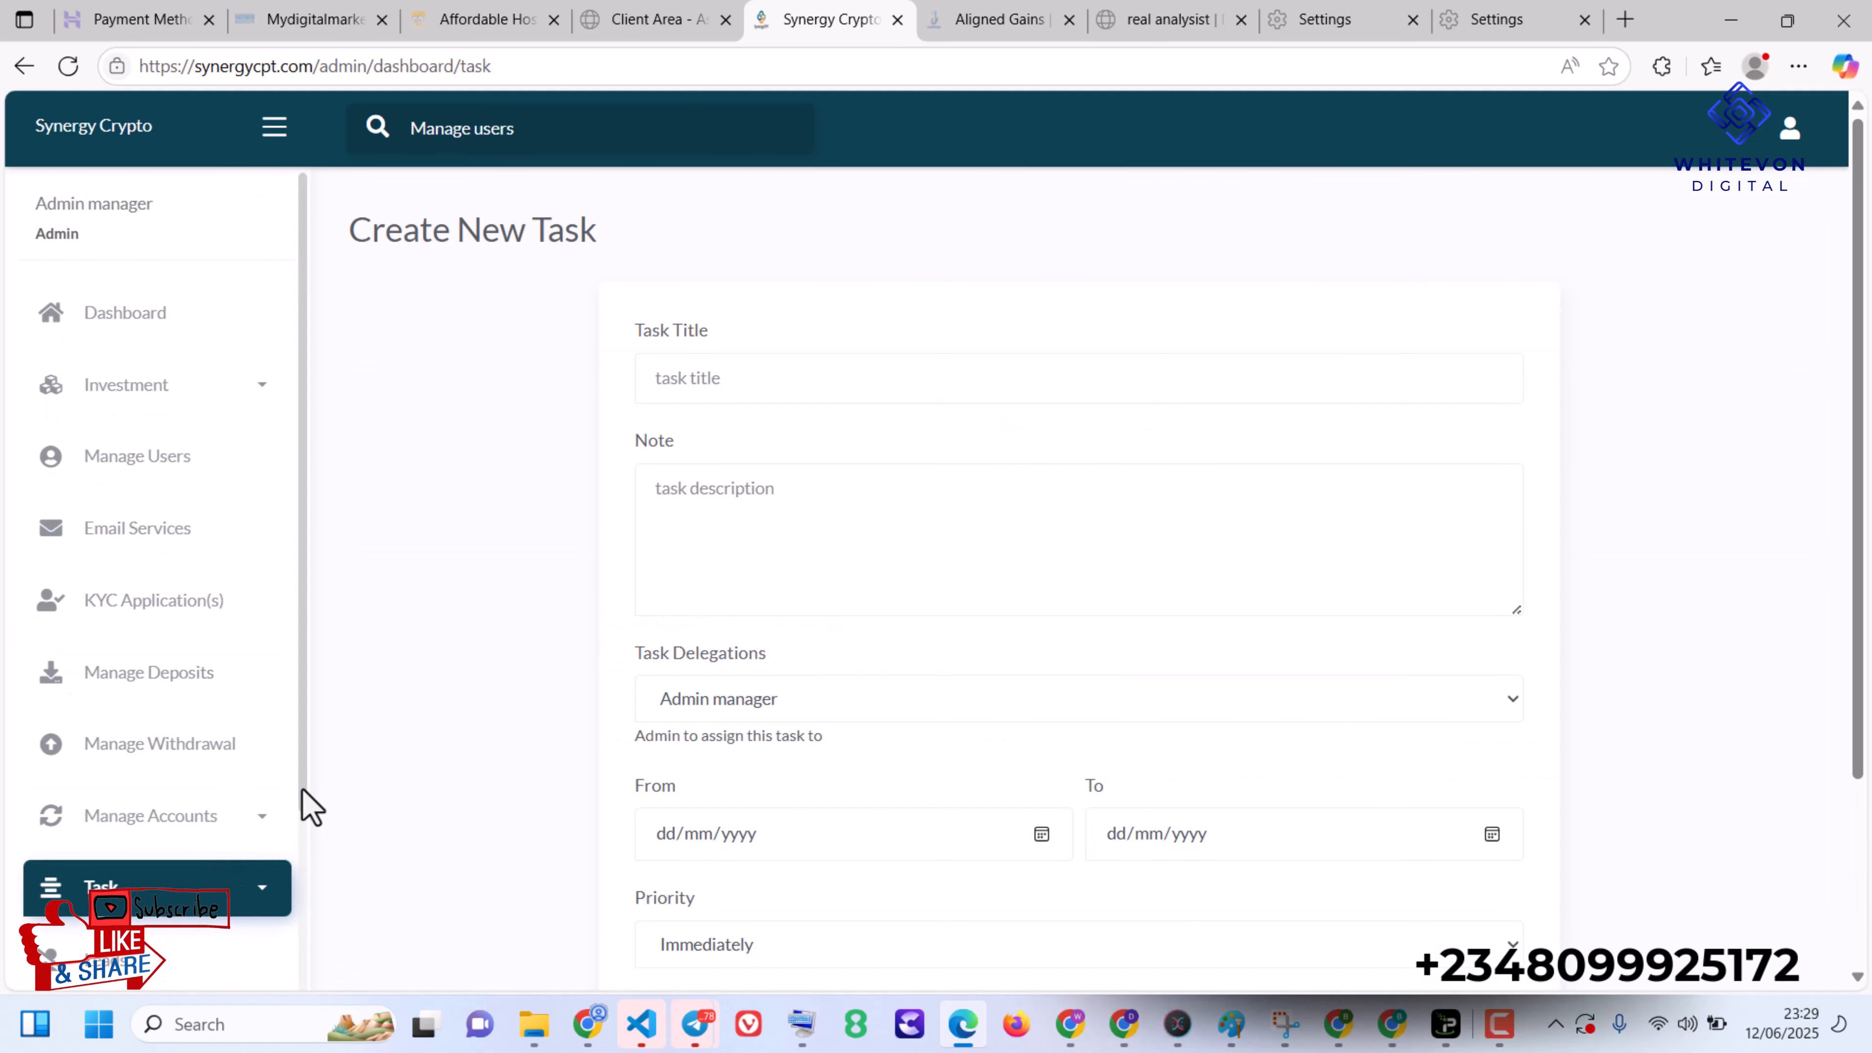
- Expand the Administrator(s) and Settings groups and open the App Settings page
left_click_drag(309, 808, 300, 907)
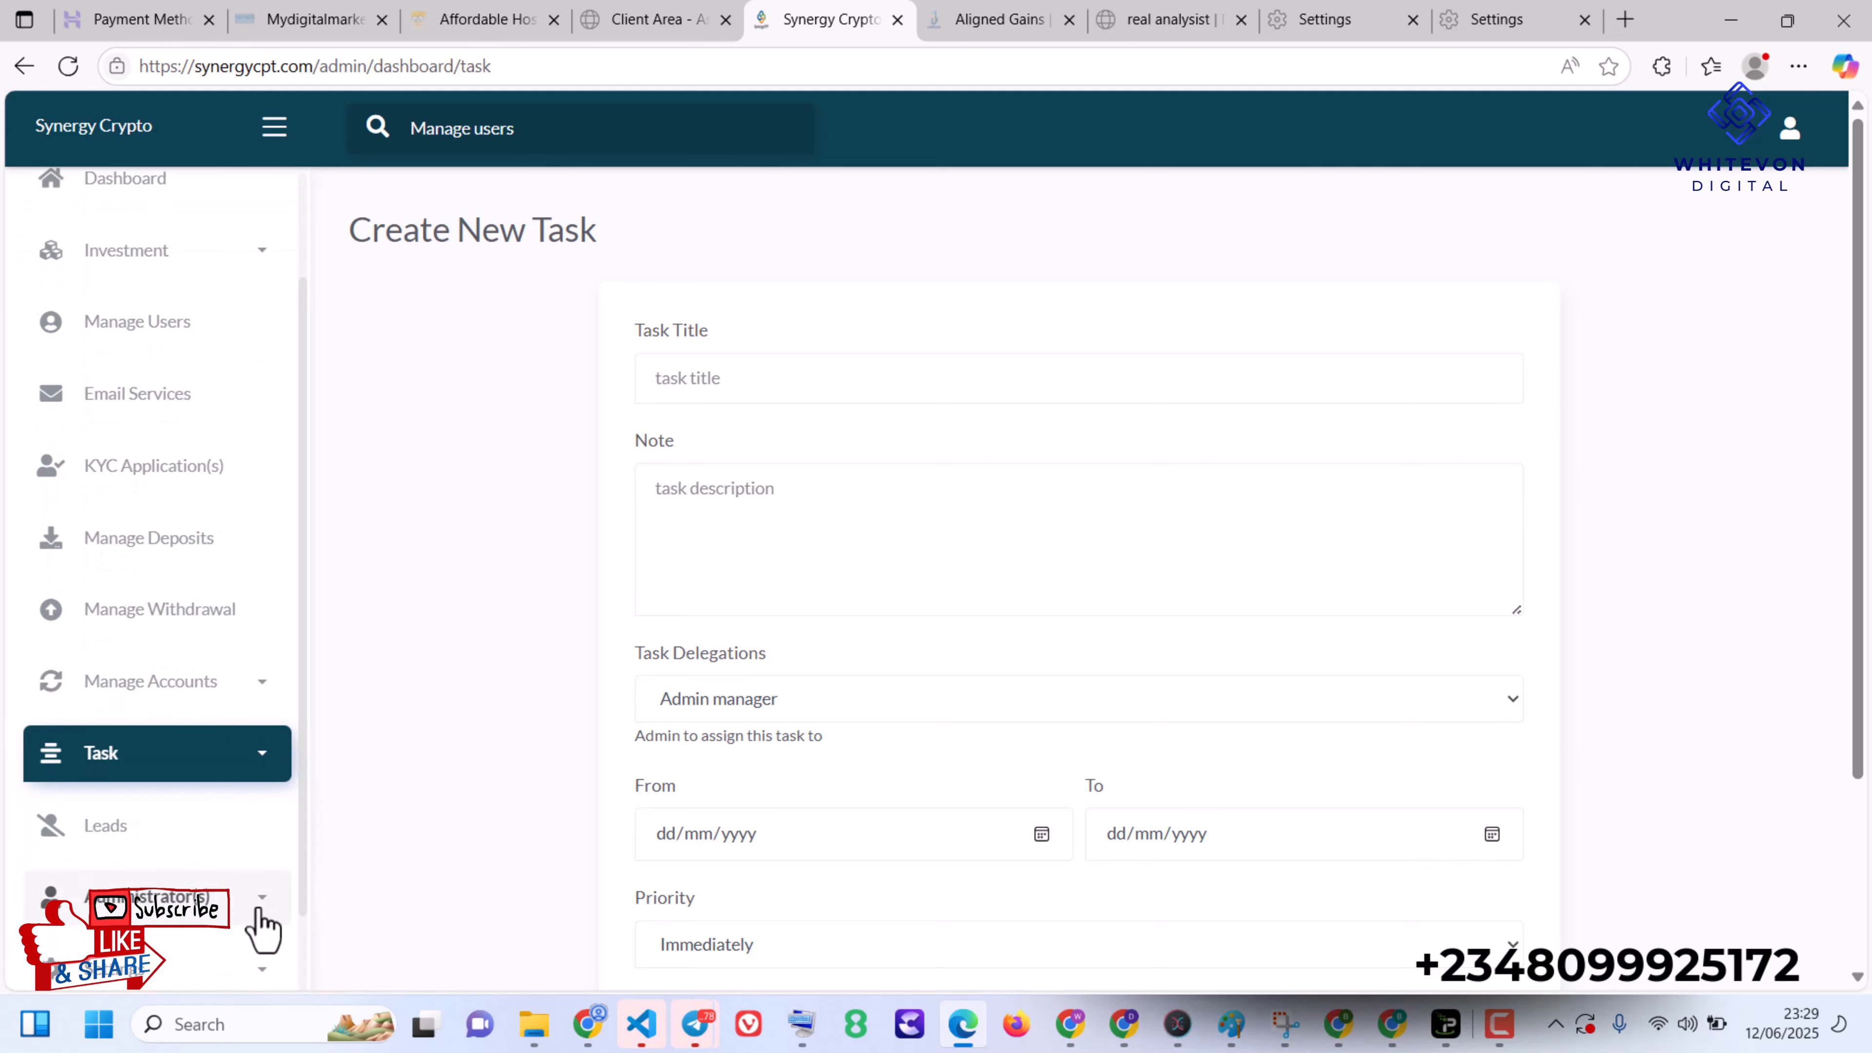
left_click(258, 927)
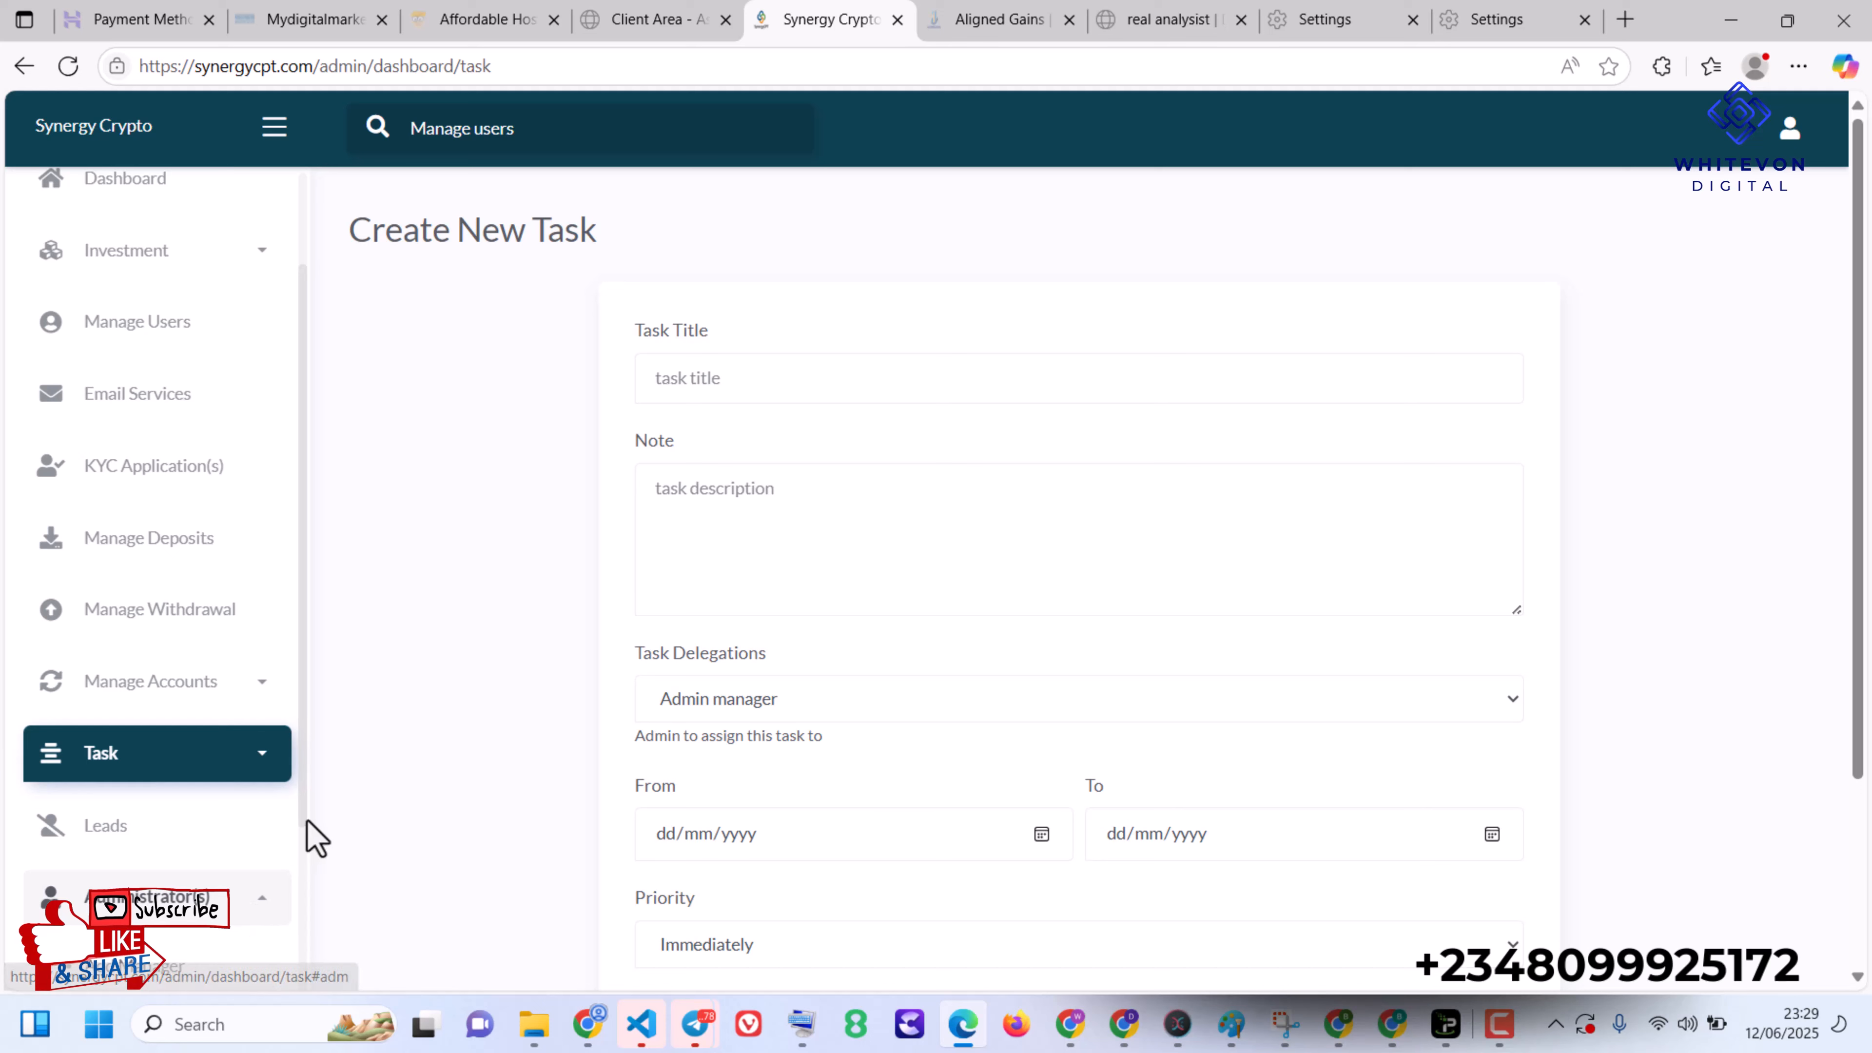
left_click_drag(302, 815, 260, 956)
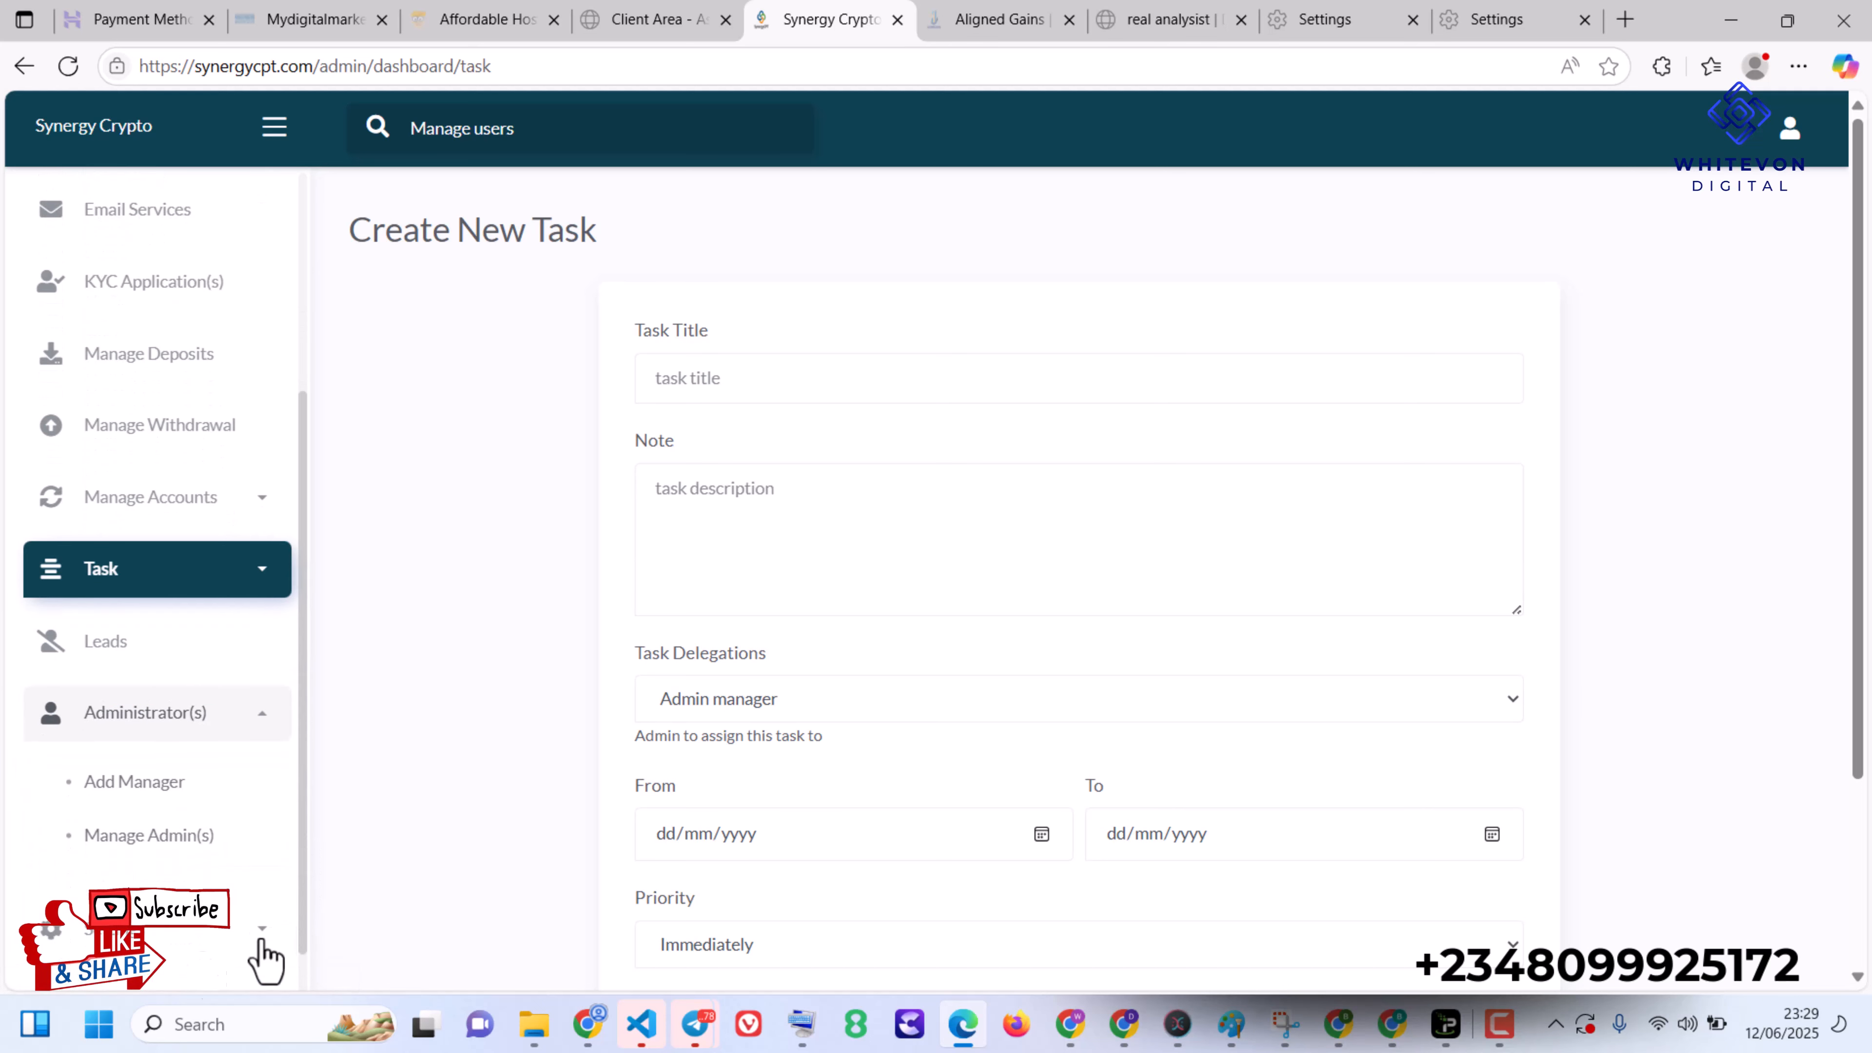
left_click(239, 930)
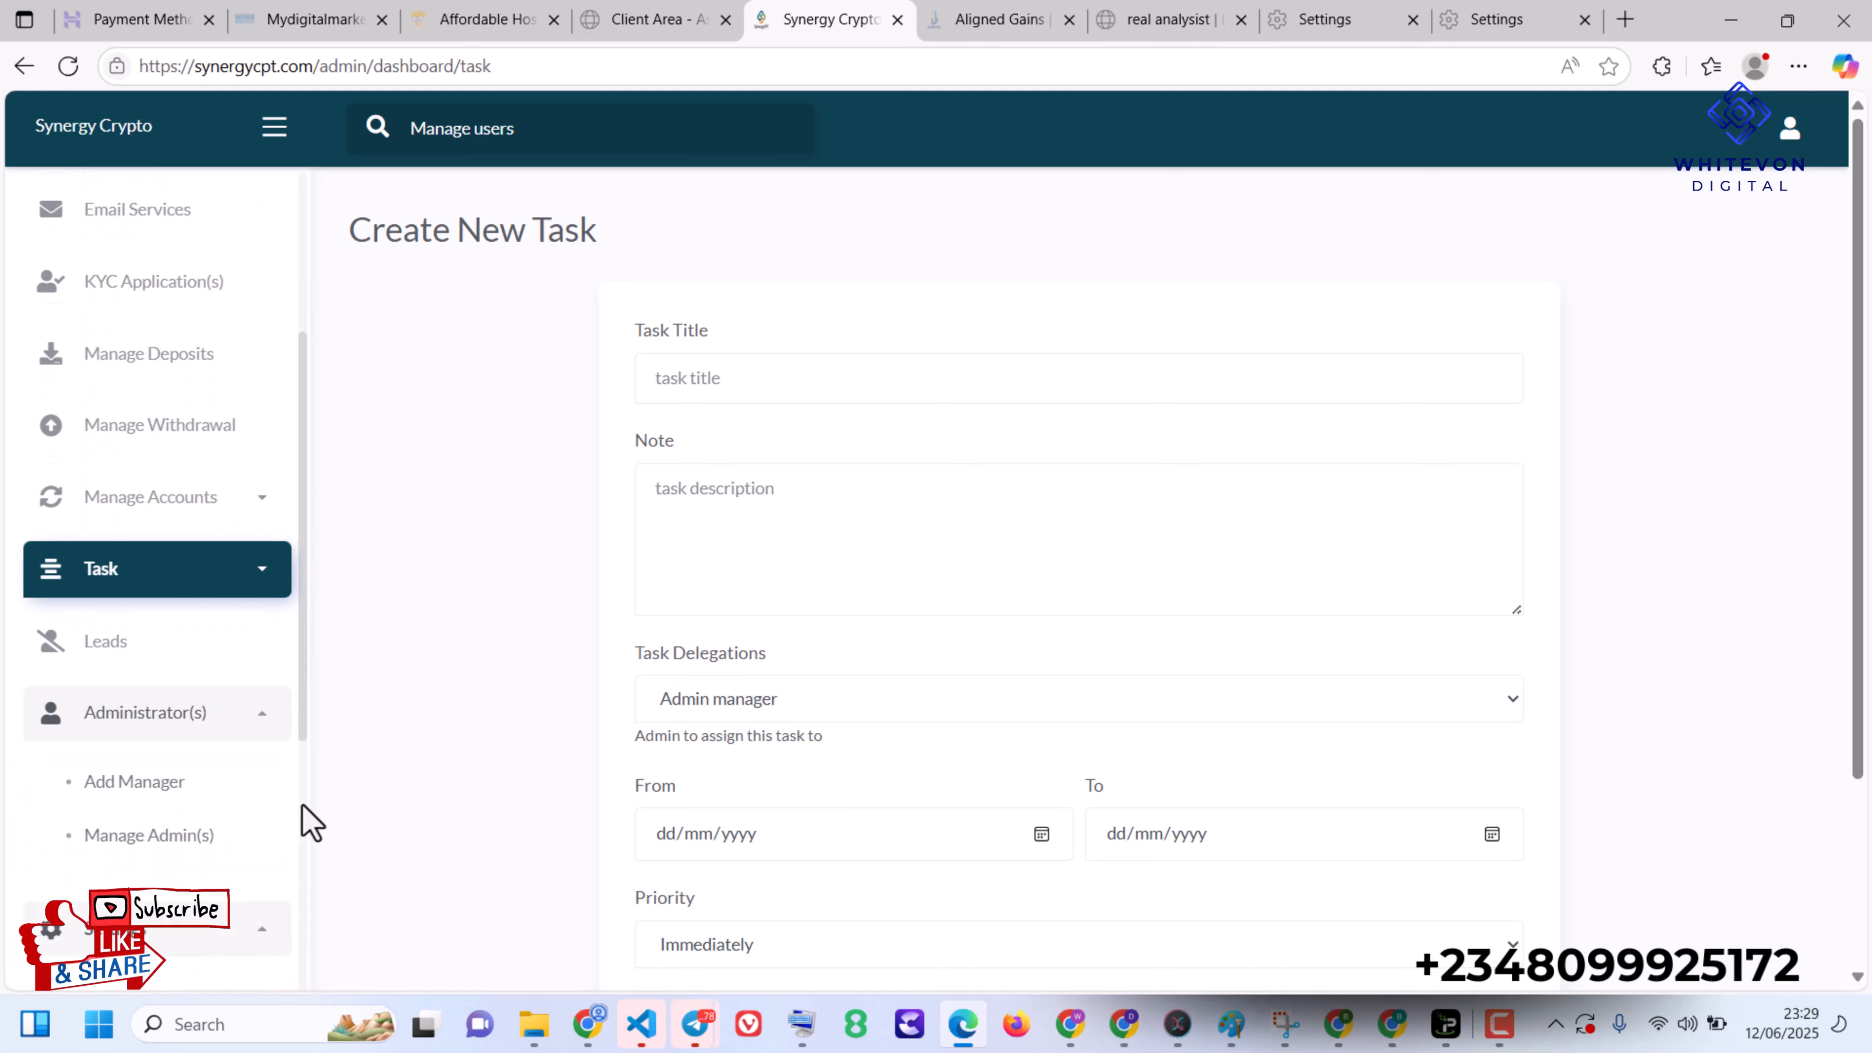
scroll(304, 820, "down", 6)
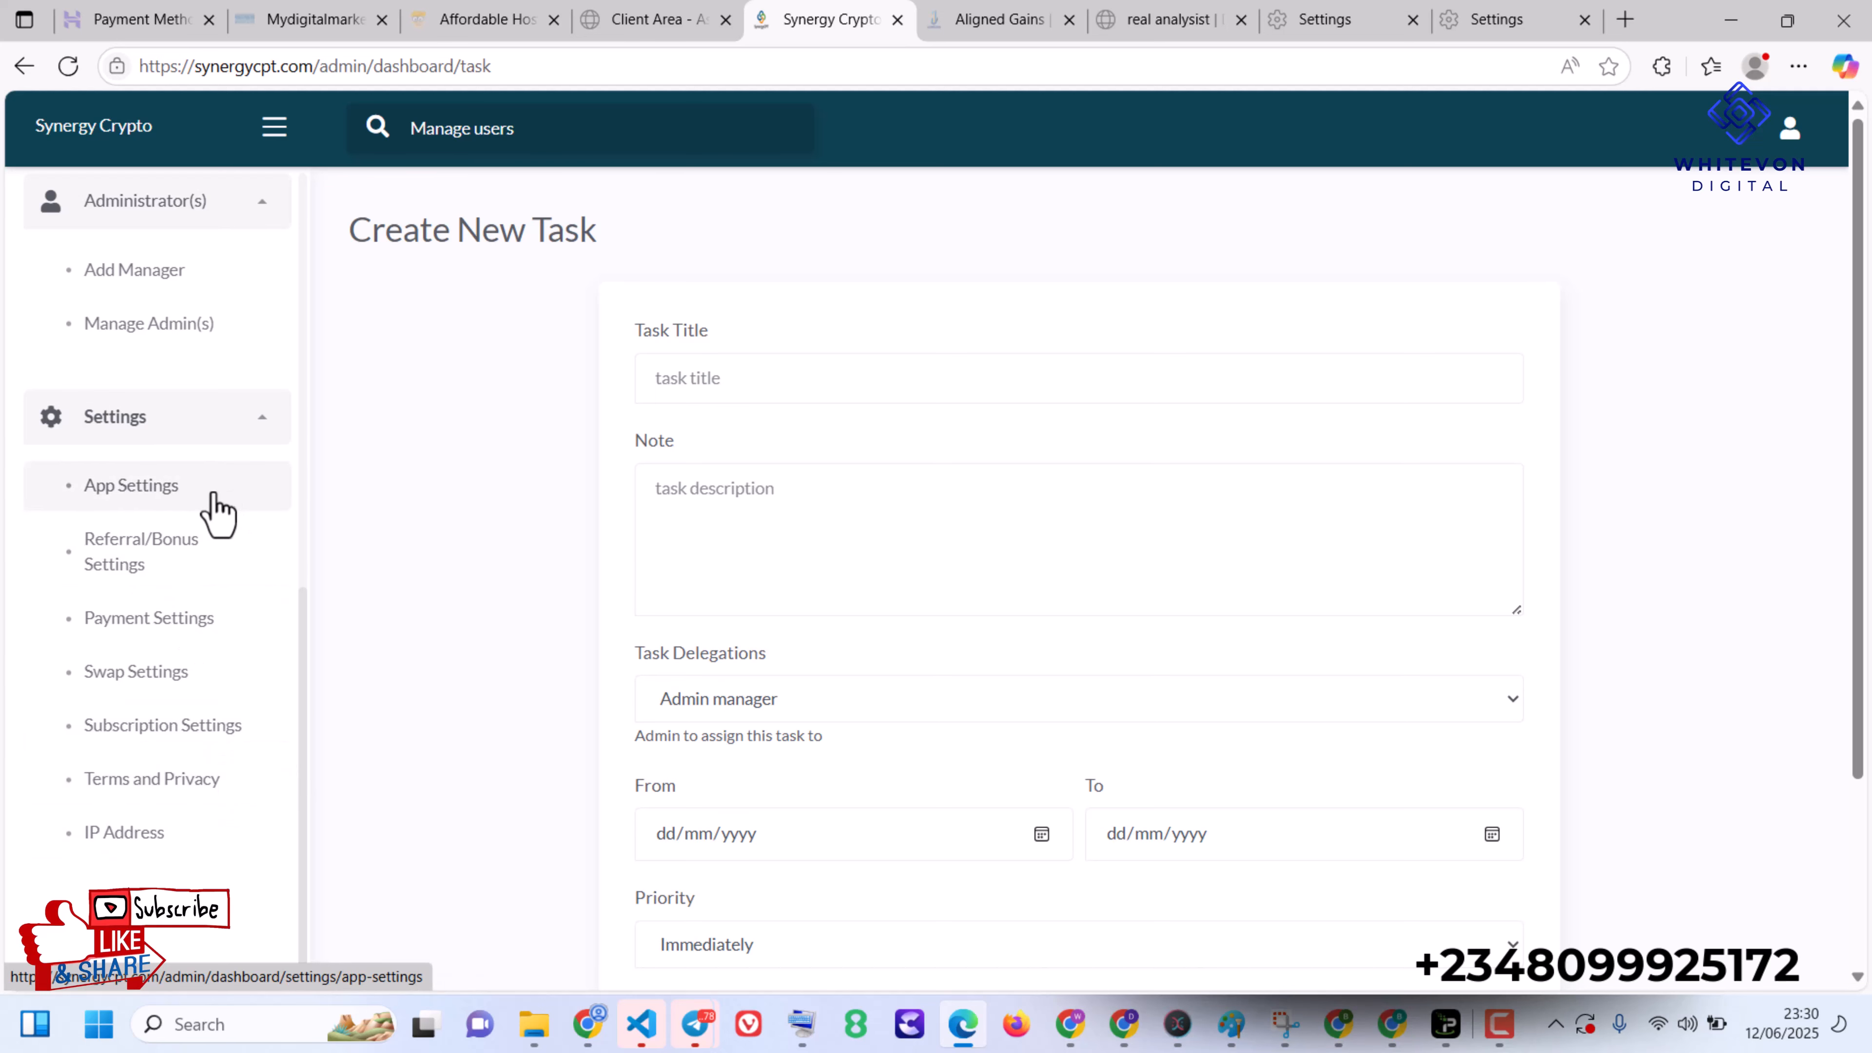
left_click(177, 488)
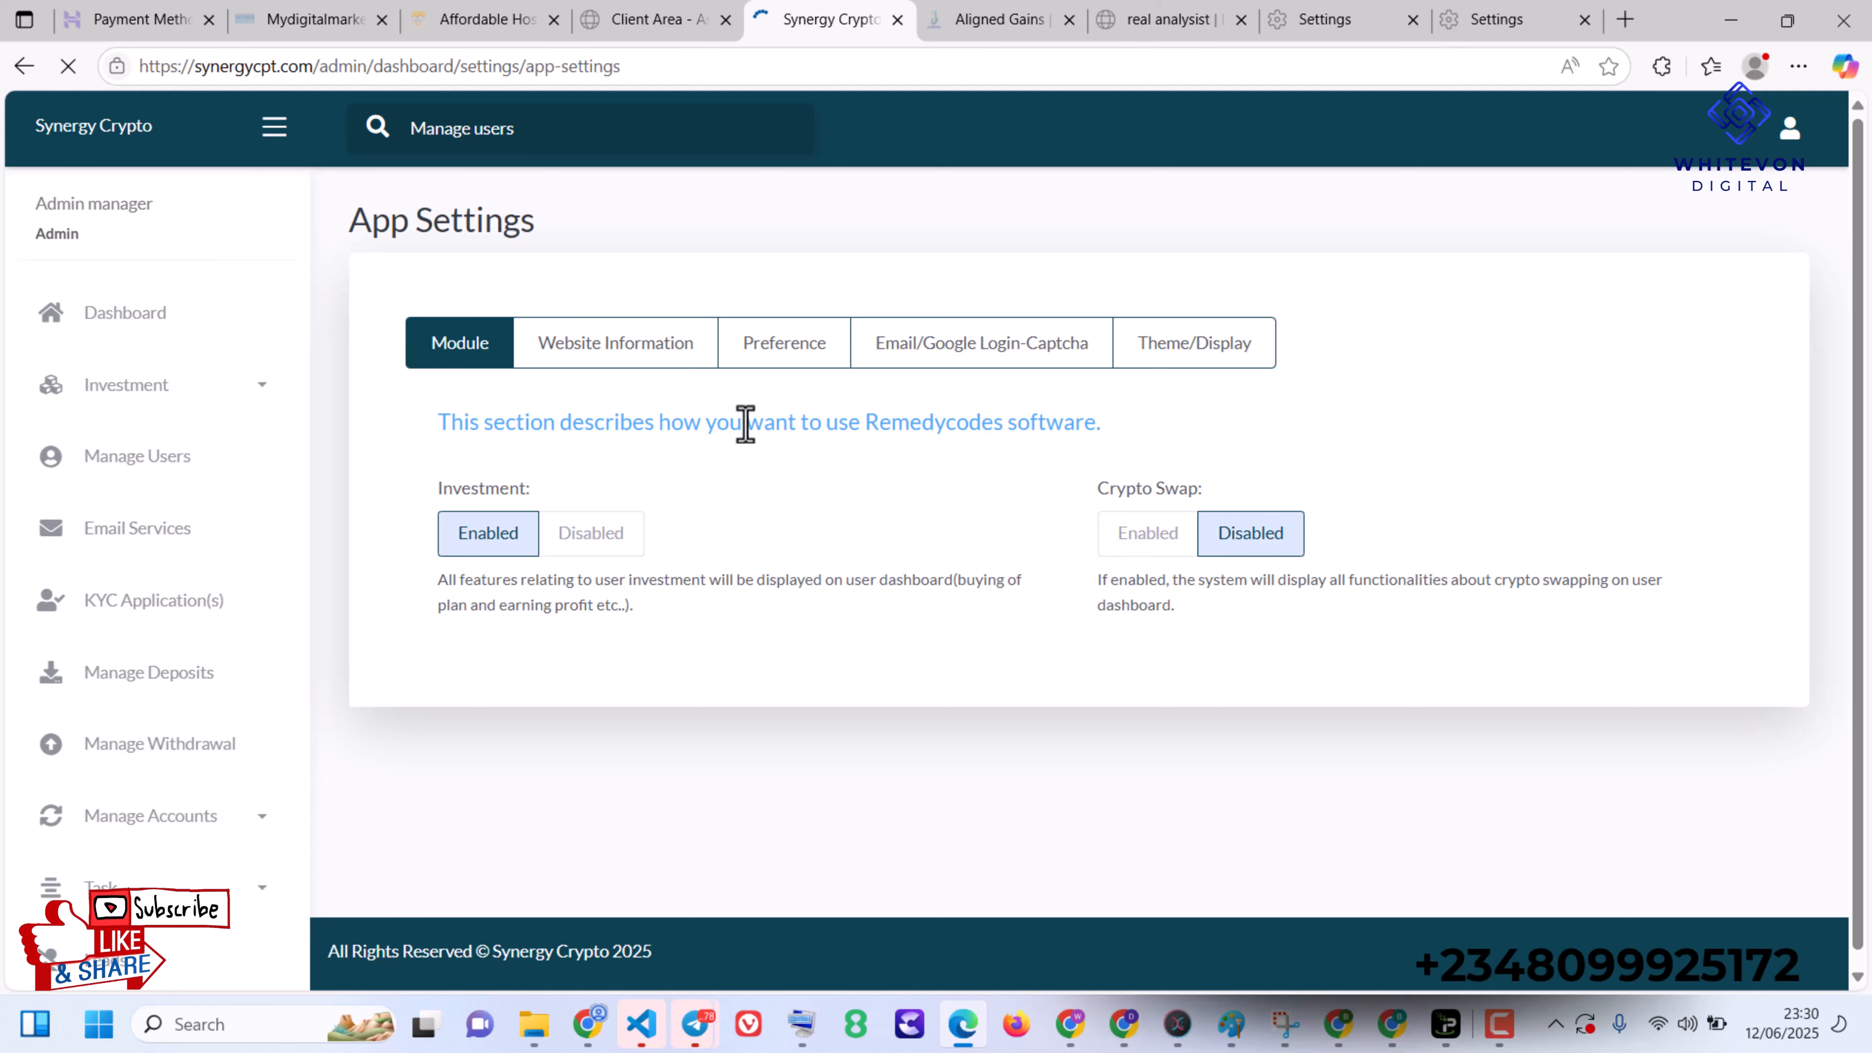
- Review the Website Information and Preference sections of the App Settings
left_click(634, 355)
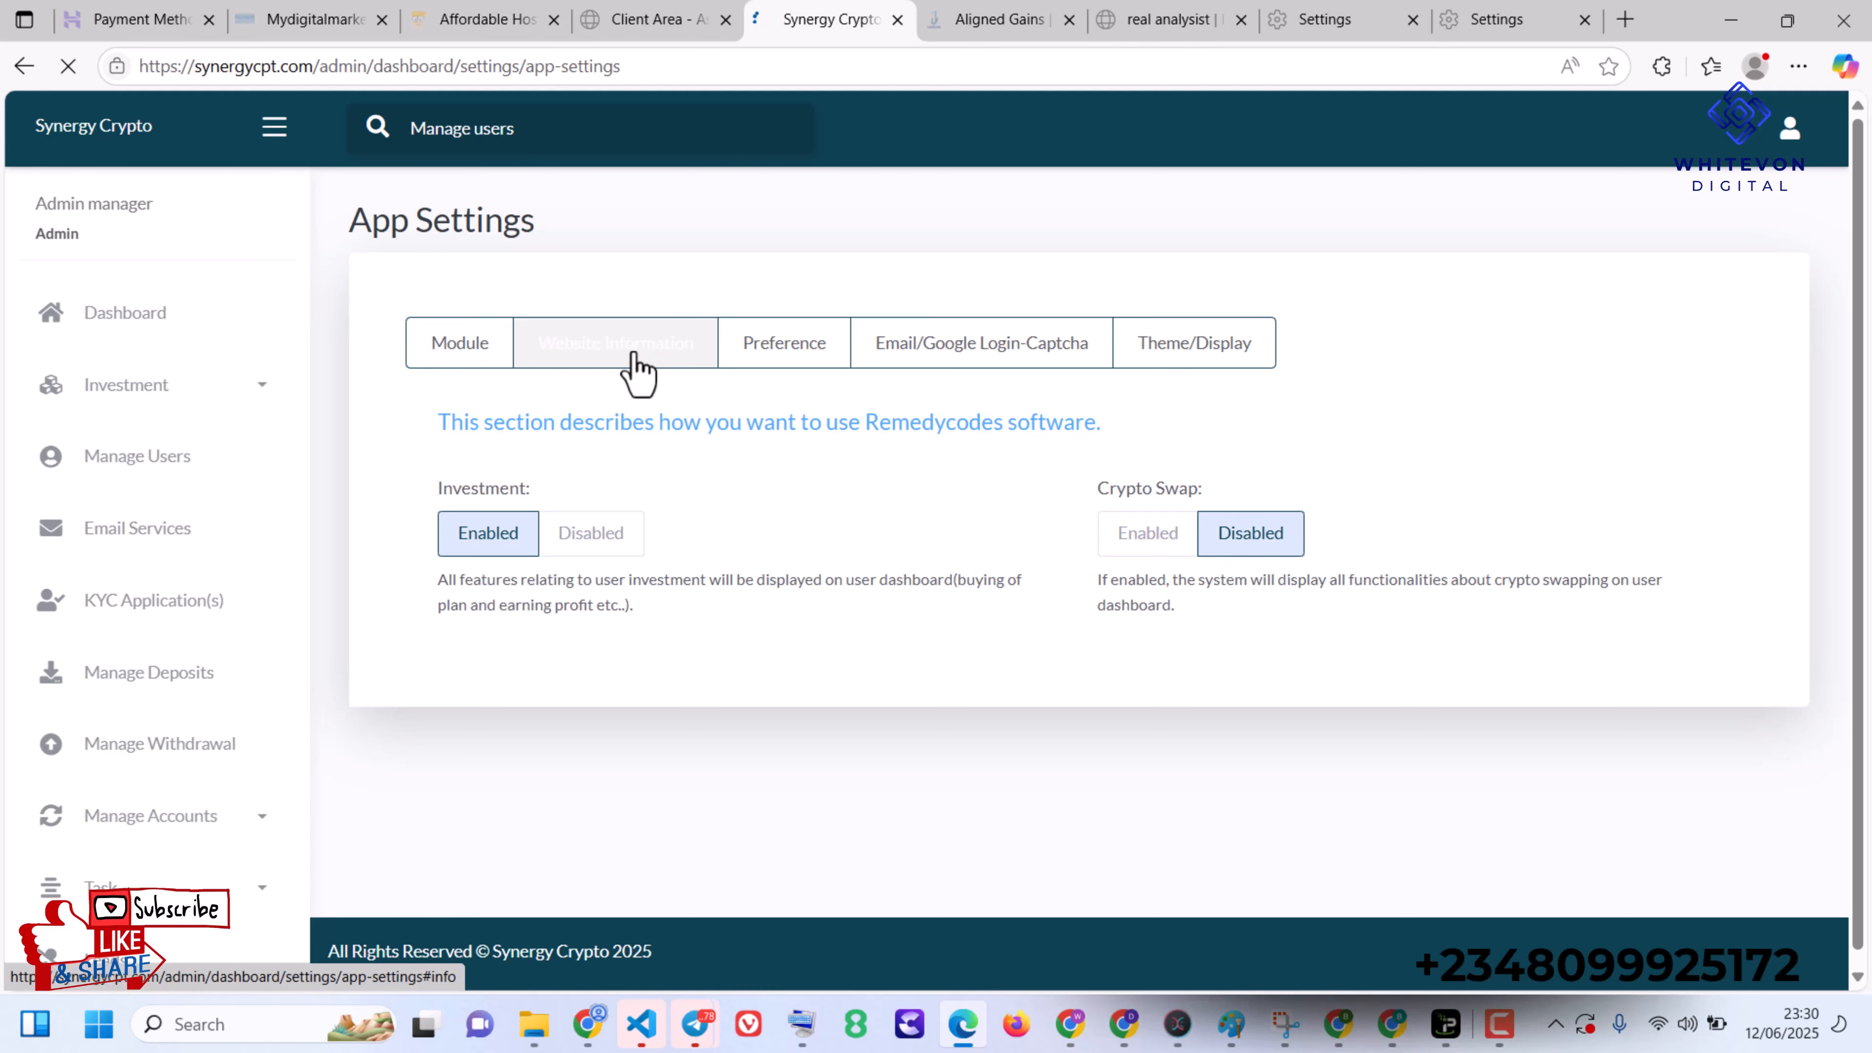
scroll(1079, 575, "down", 6)
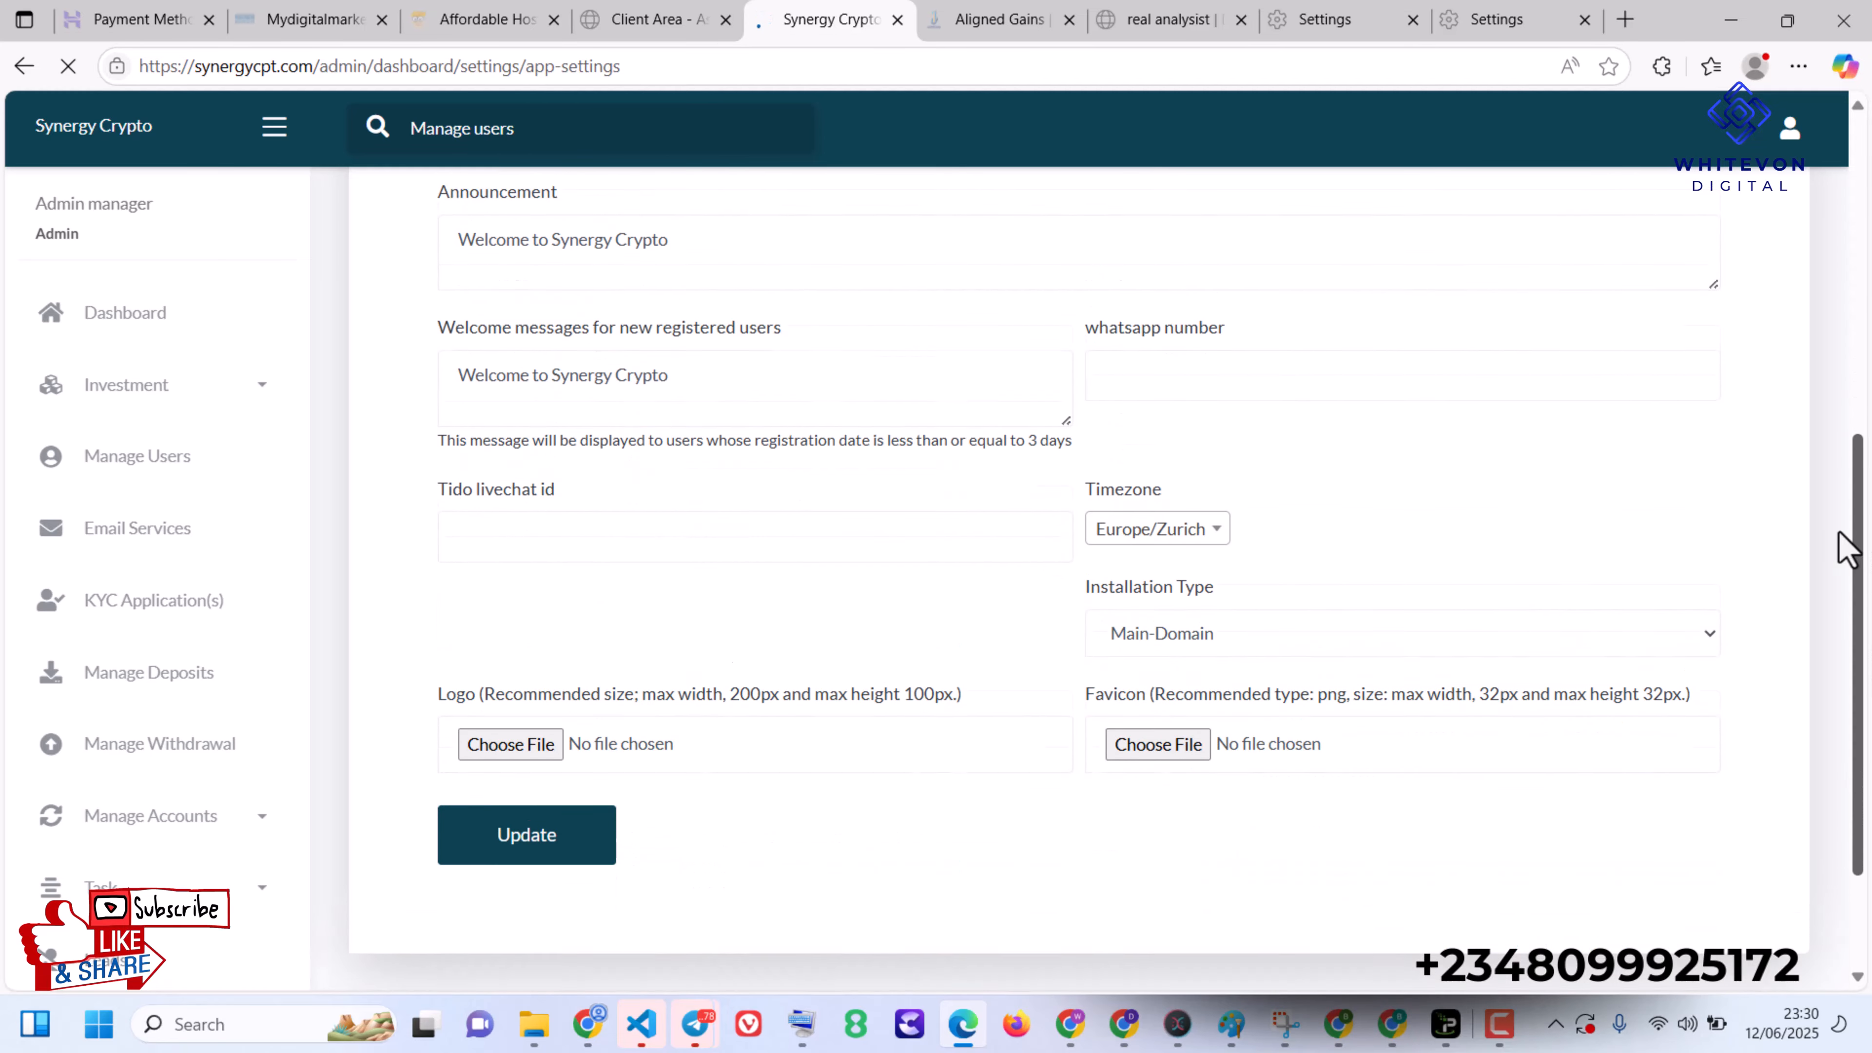
scroll(1820, 549, "up", 5)
scroll(1751, 406, "up", 1)
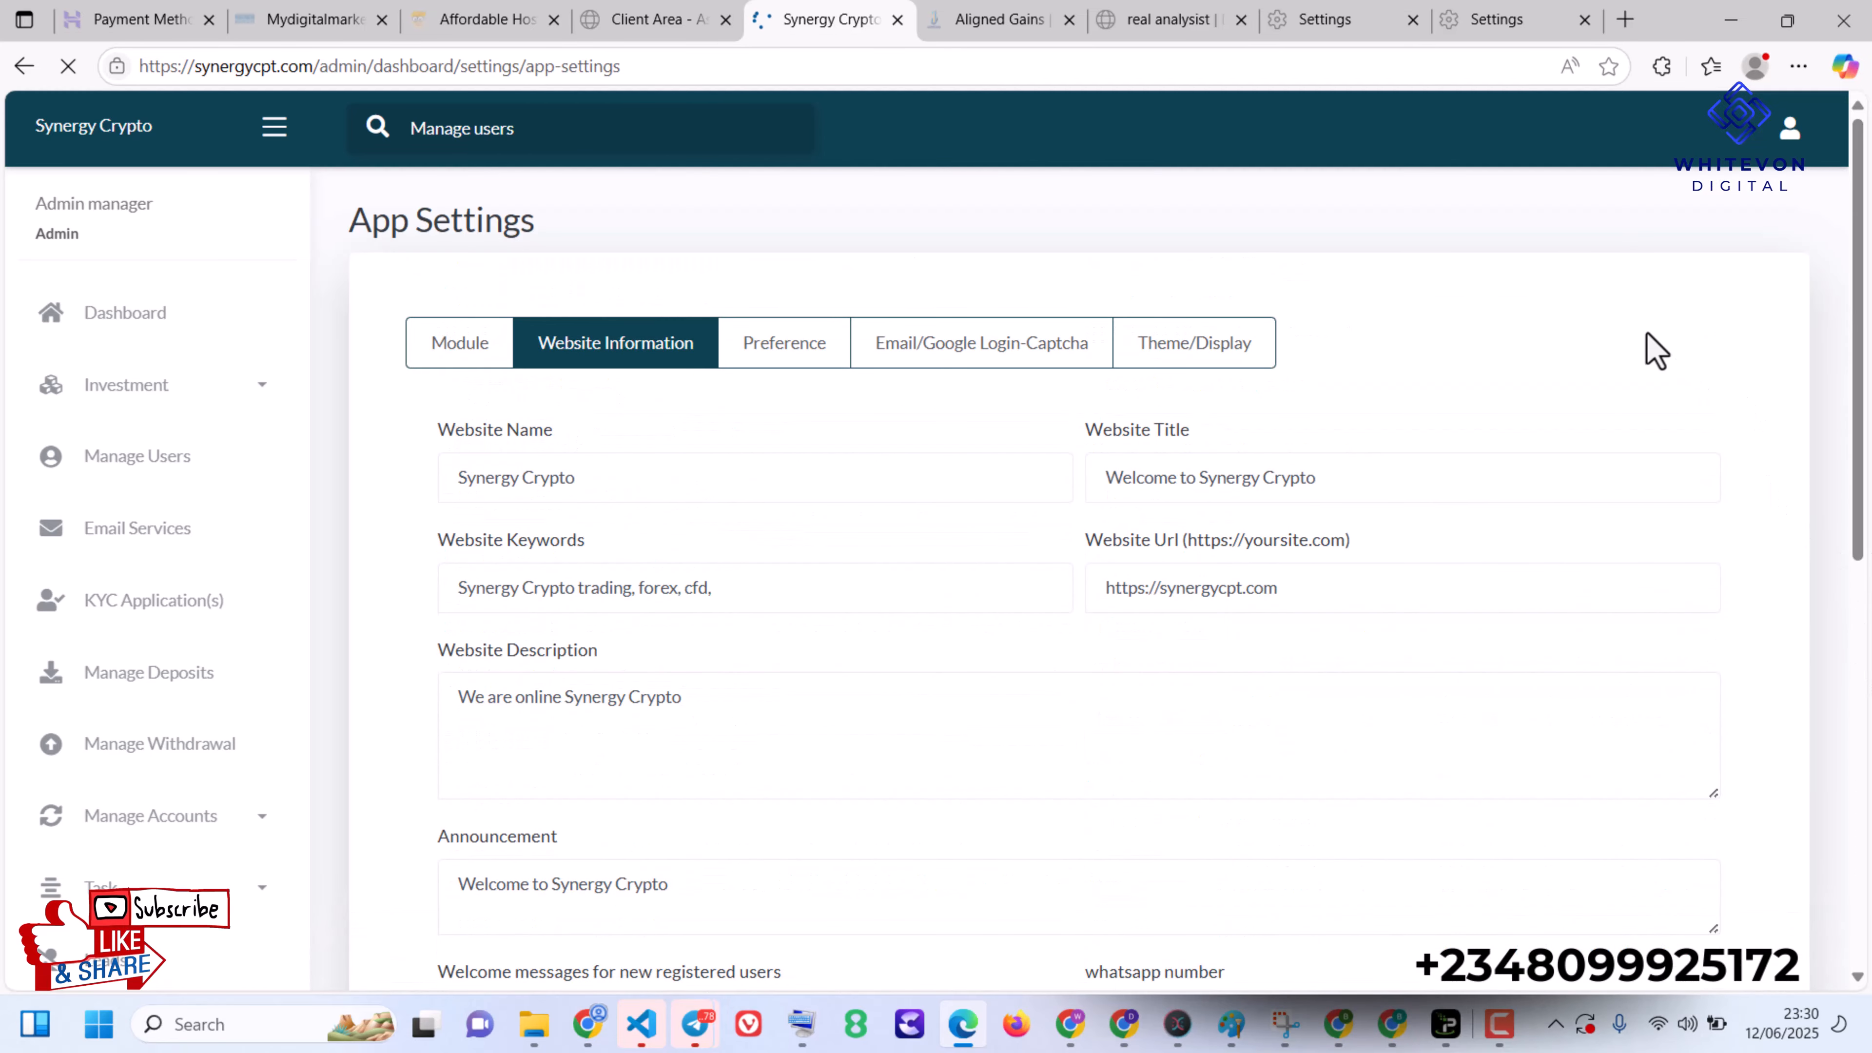
left_click(877, 345)
left_click(815, 349)
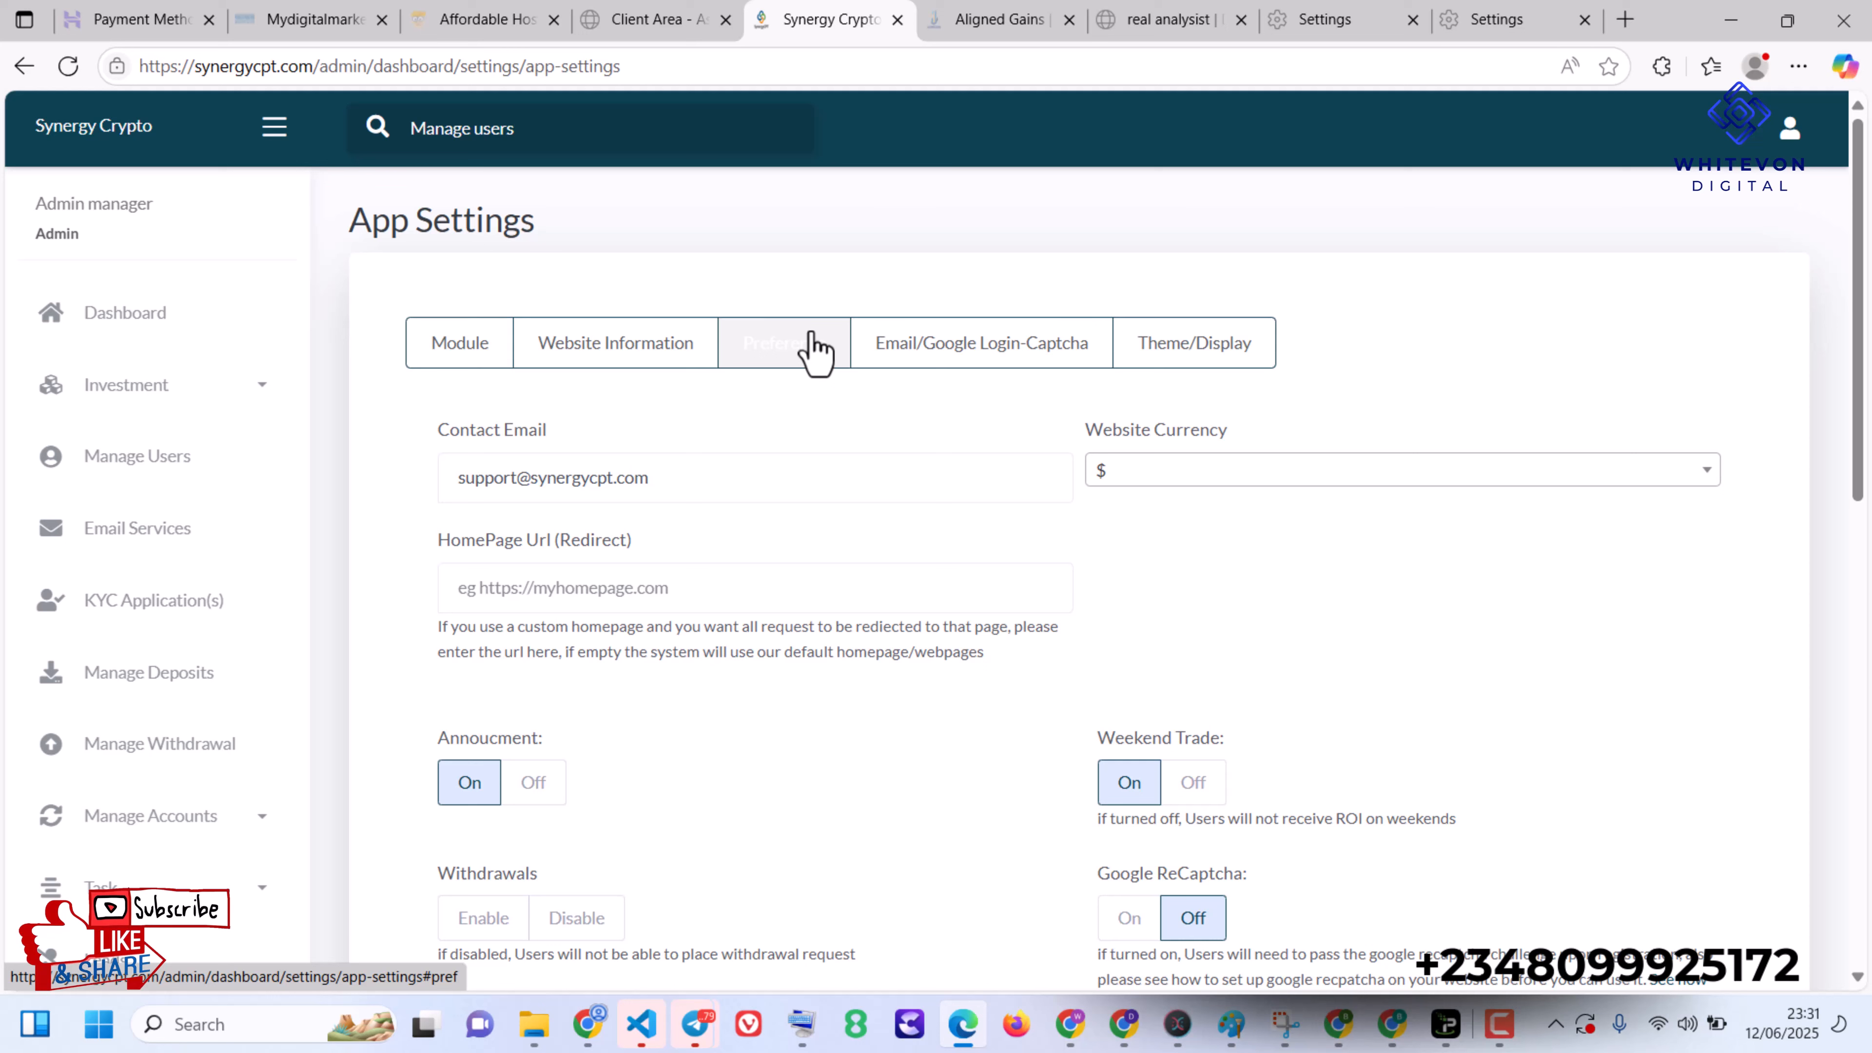
left_click(816, 352)
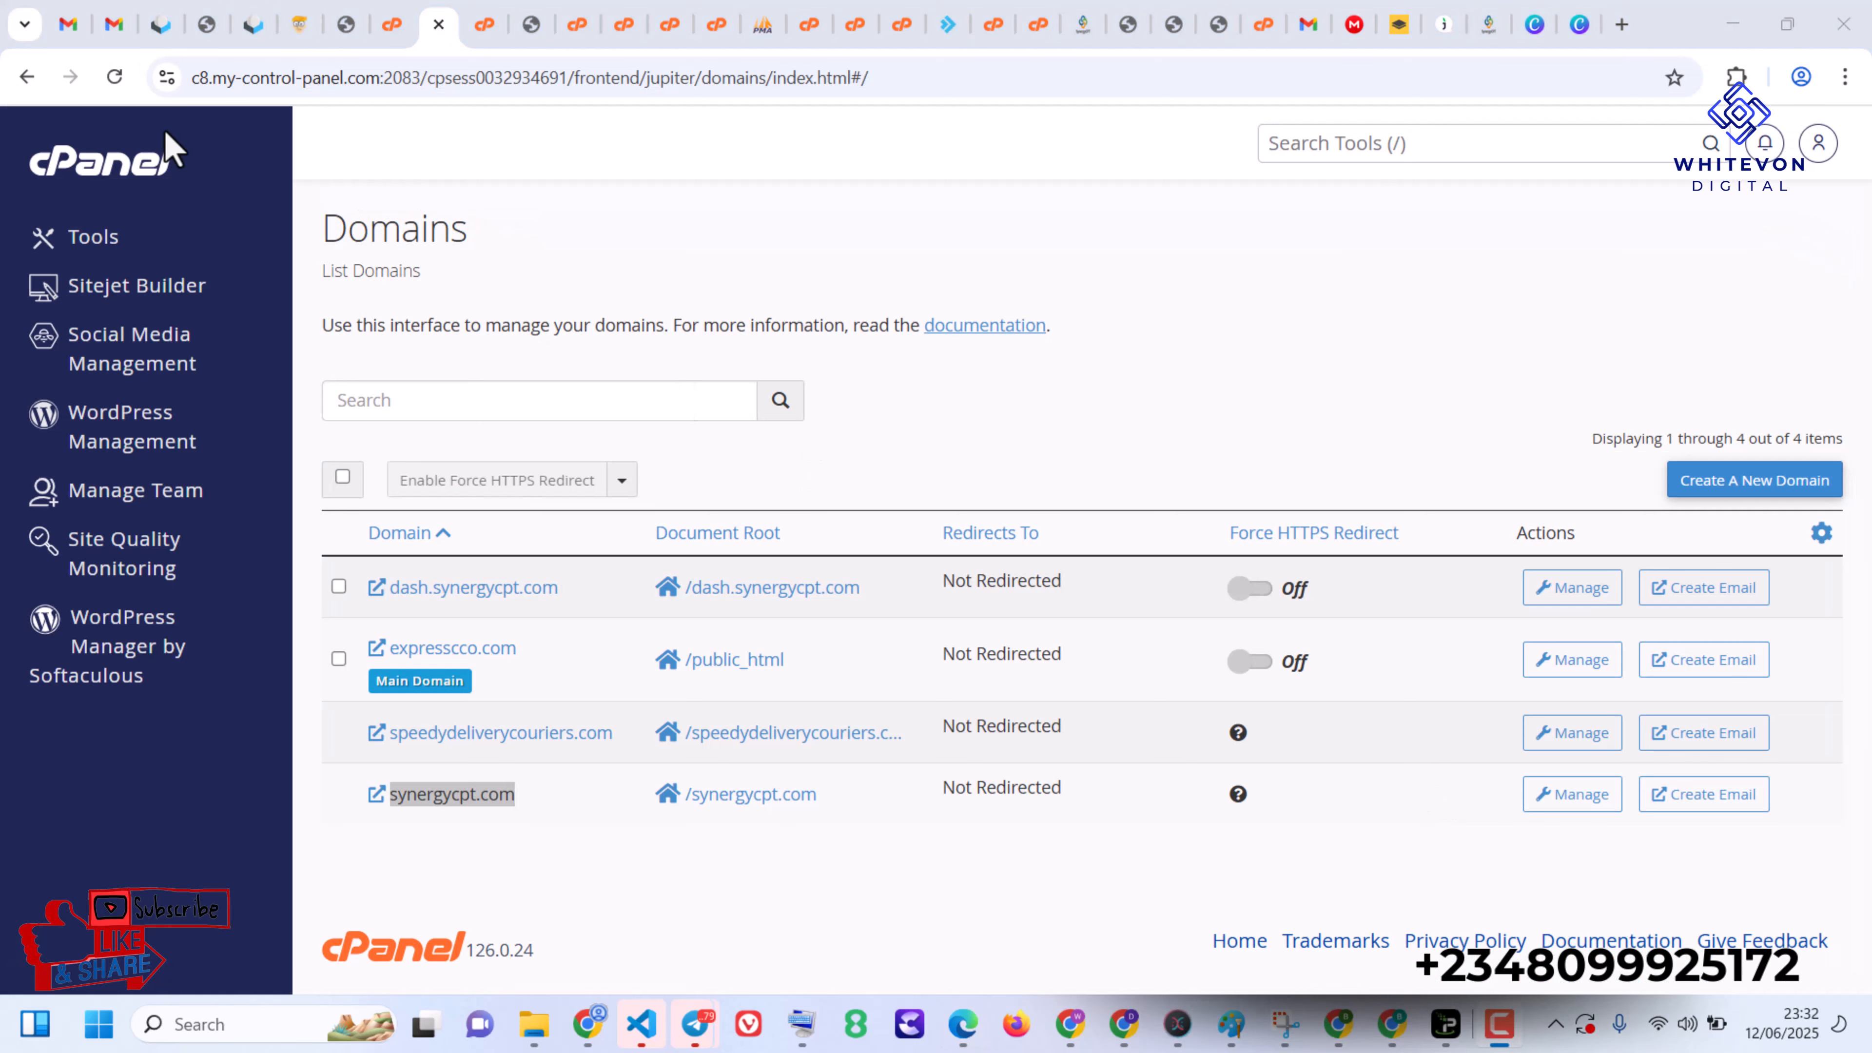
- Return to the cPanel tools overview, search the tools for "su" and open Domains
left_click(99, 206)
left_click(71, 173)
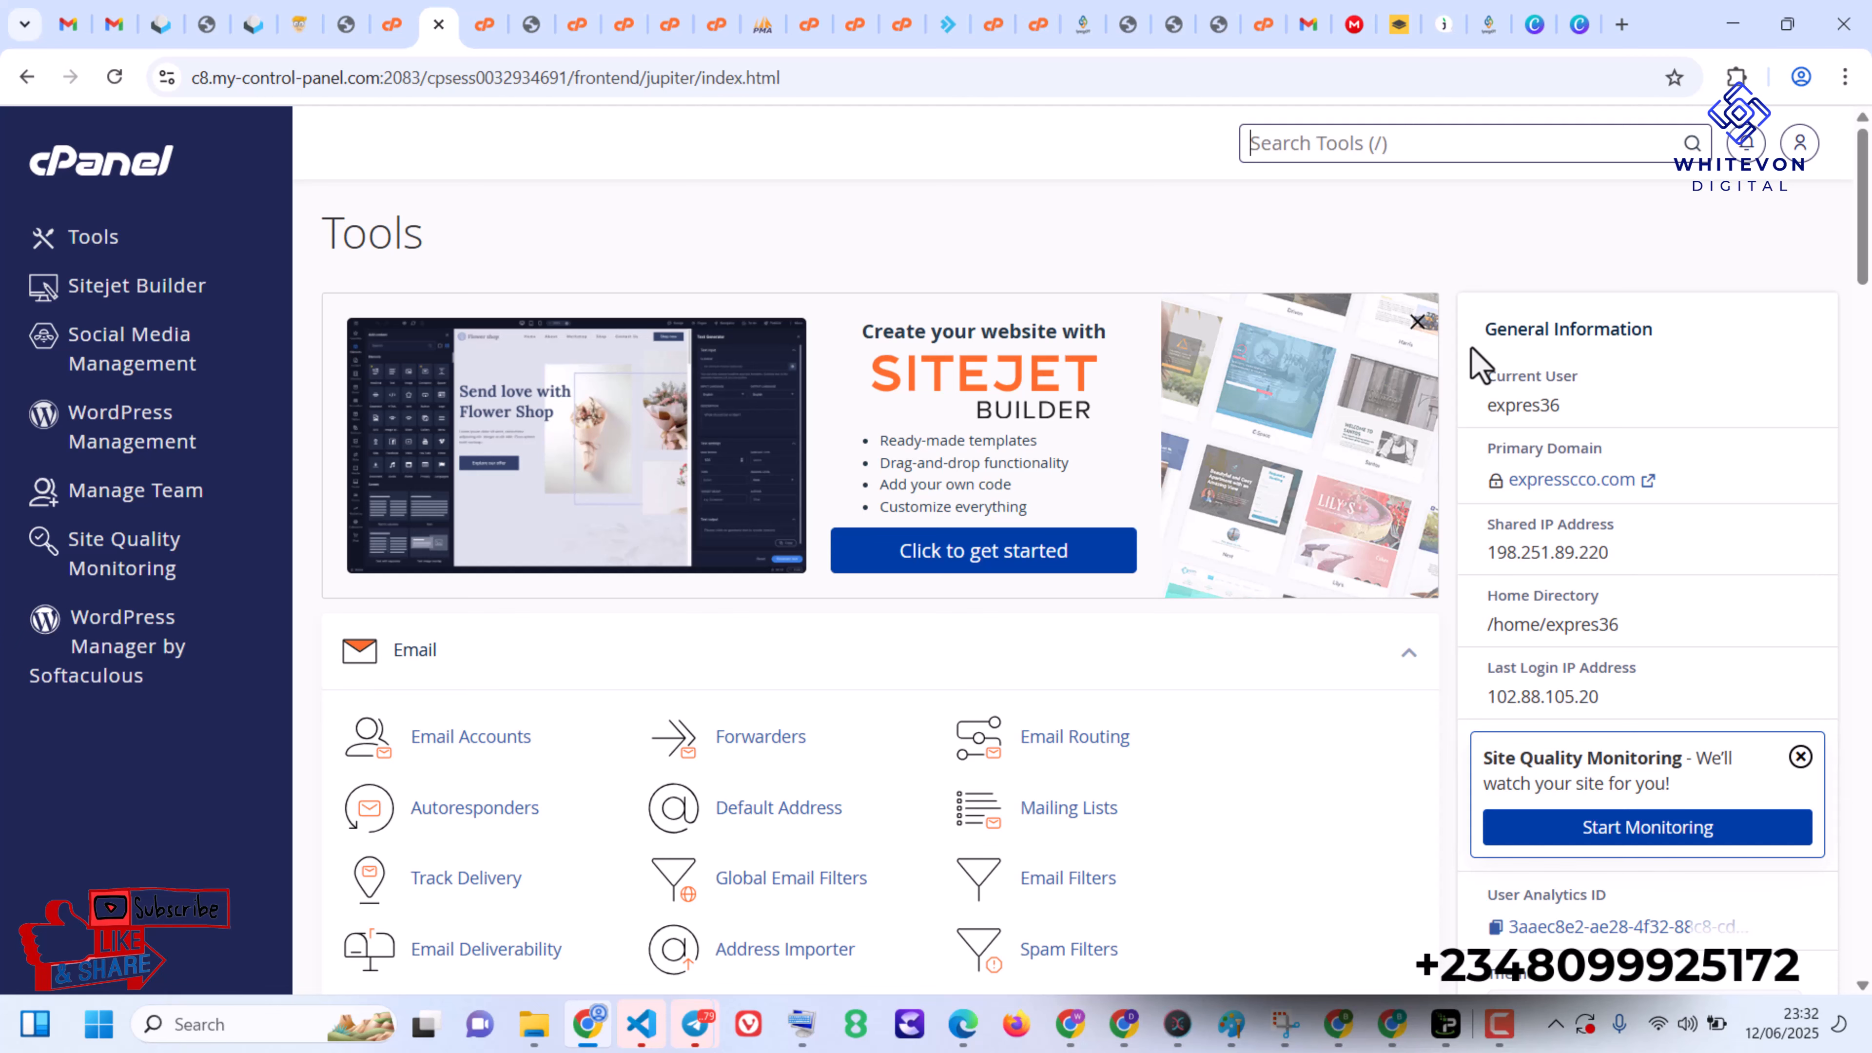
type("a")
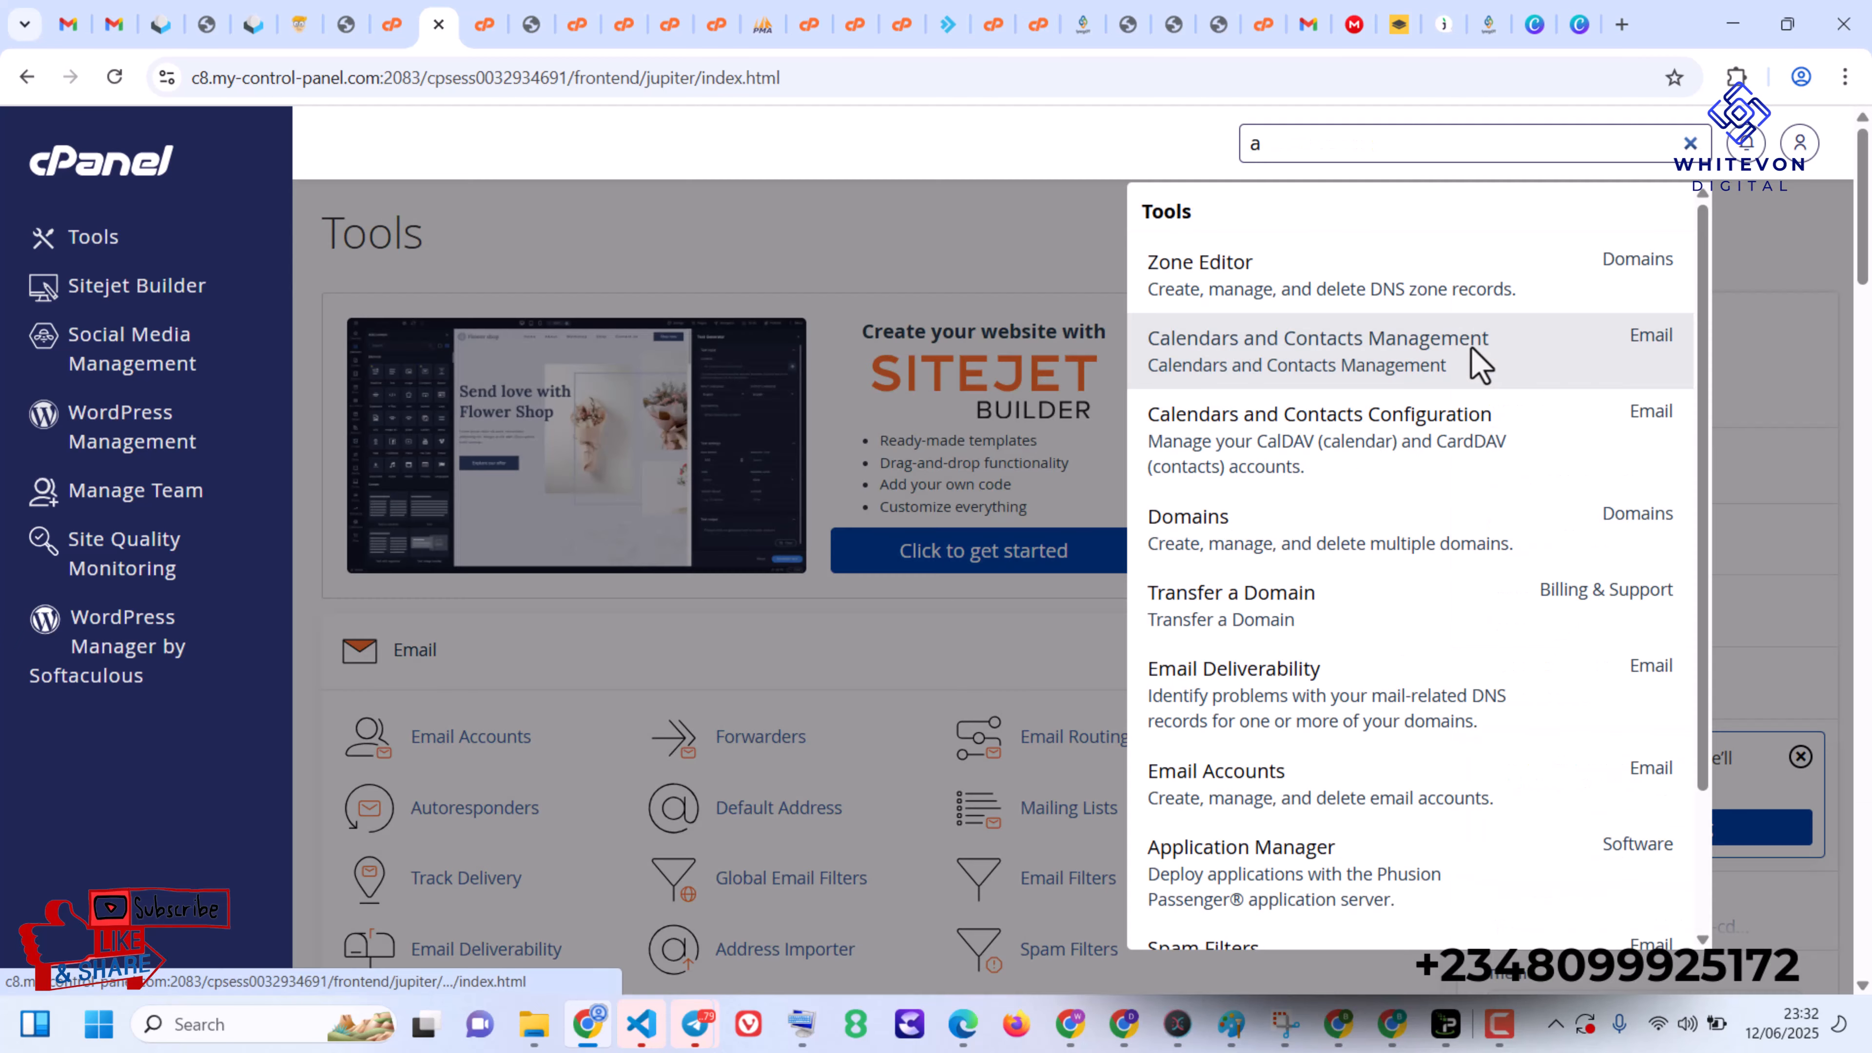
key("BackSpace")
type("su")
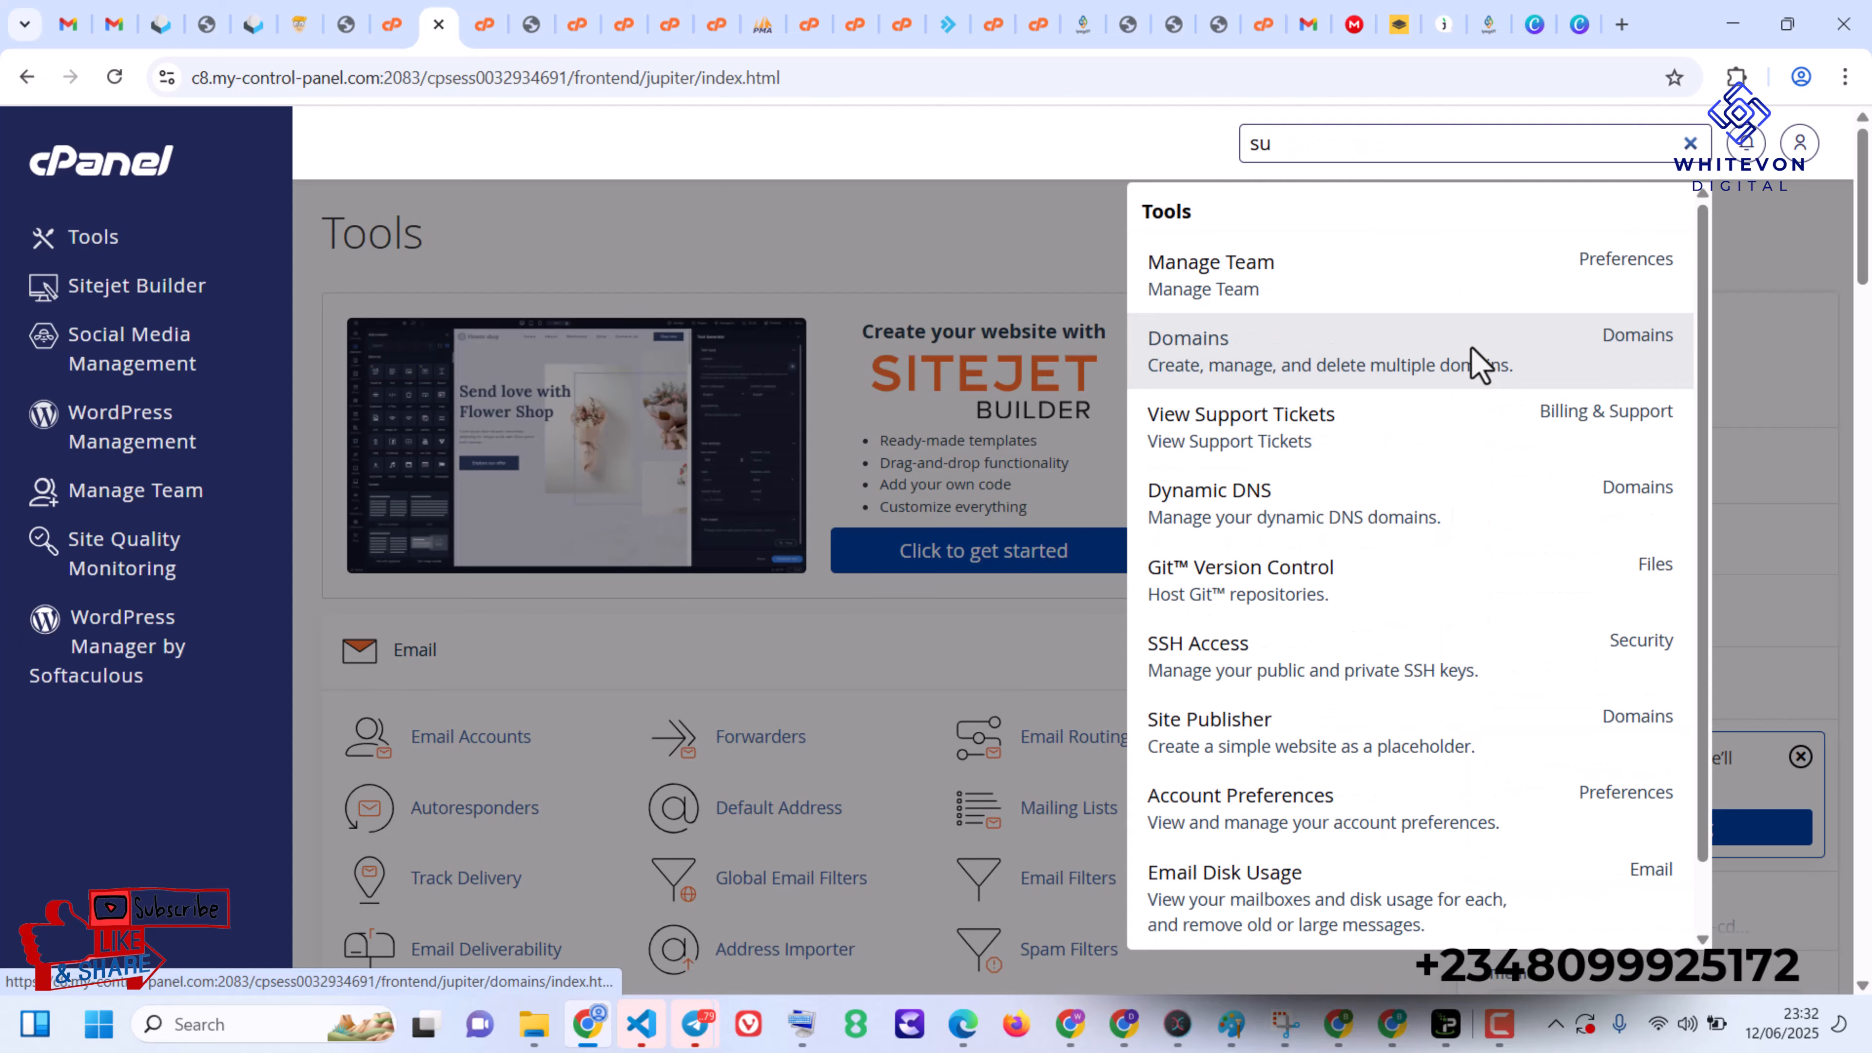
left_click(1456, 367)
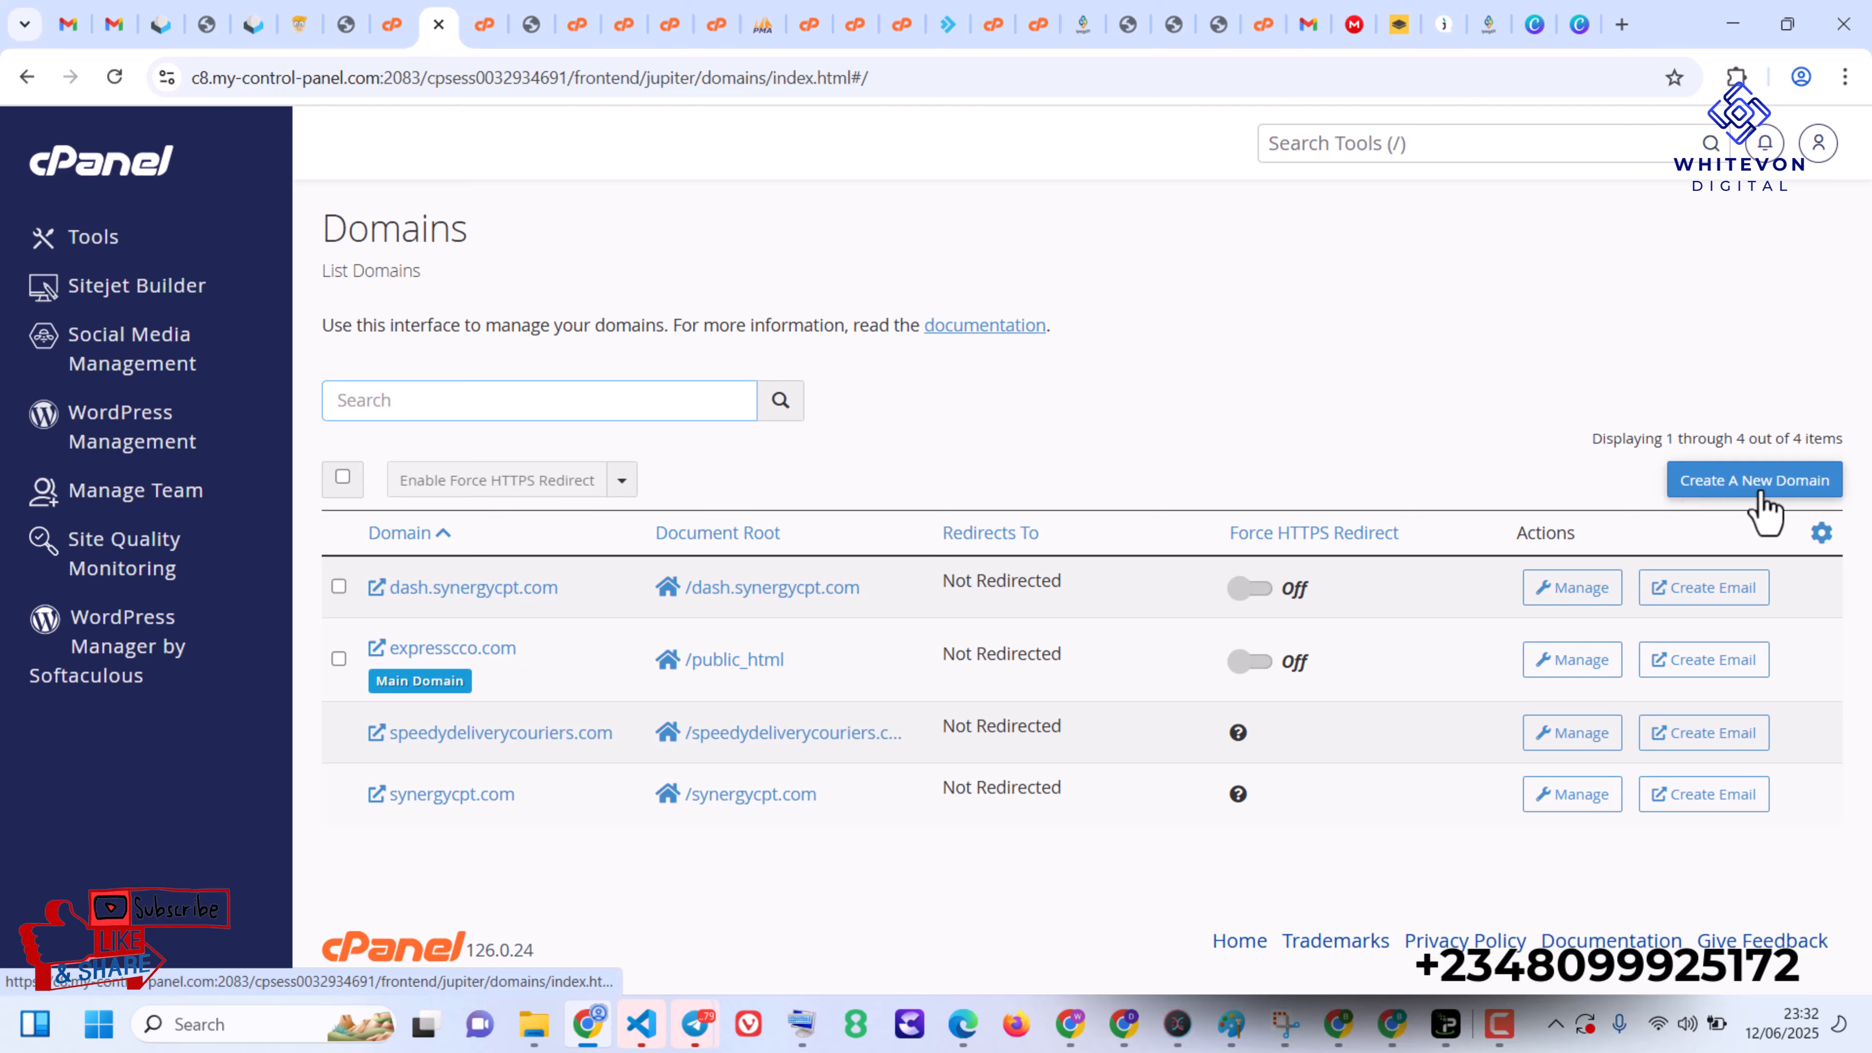
- Create the new domain app.synergycpt.com with its own document root app.synergycpt.com
left_click(1764, 509)
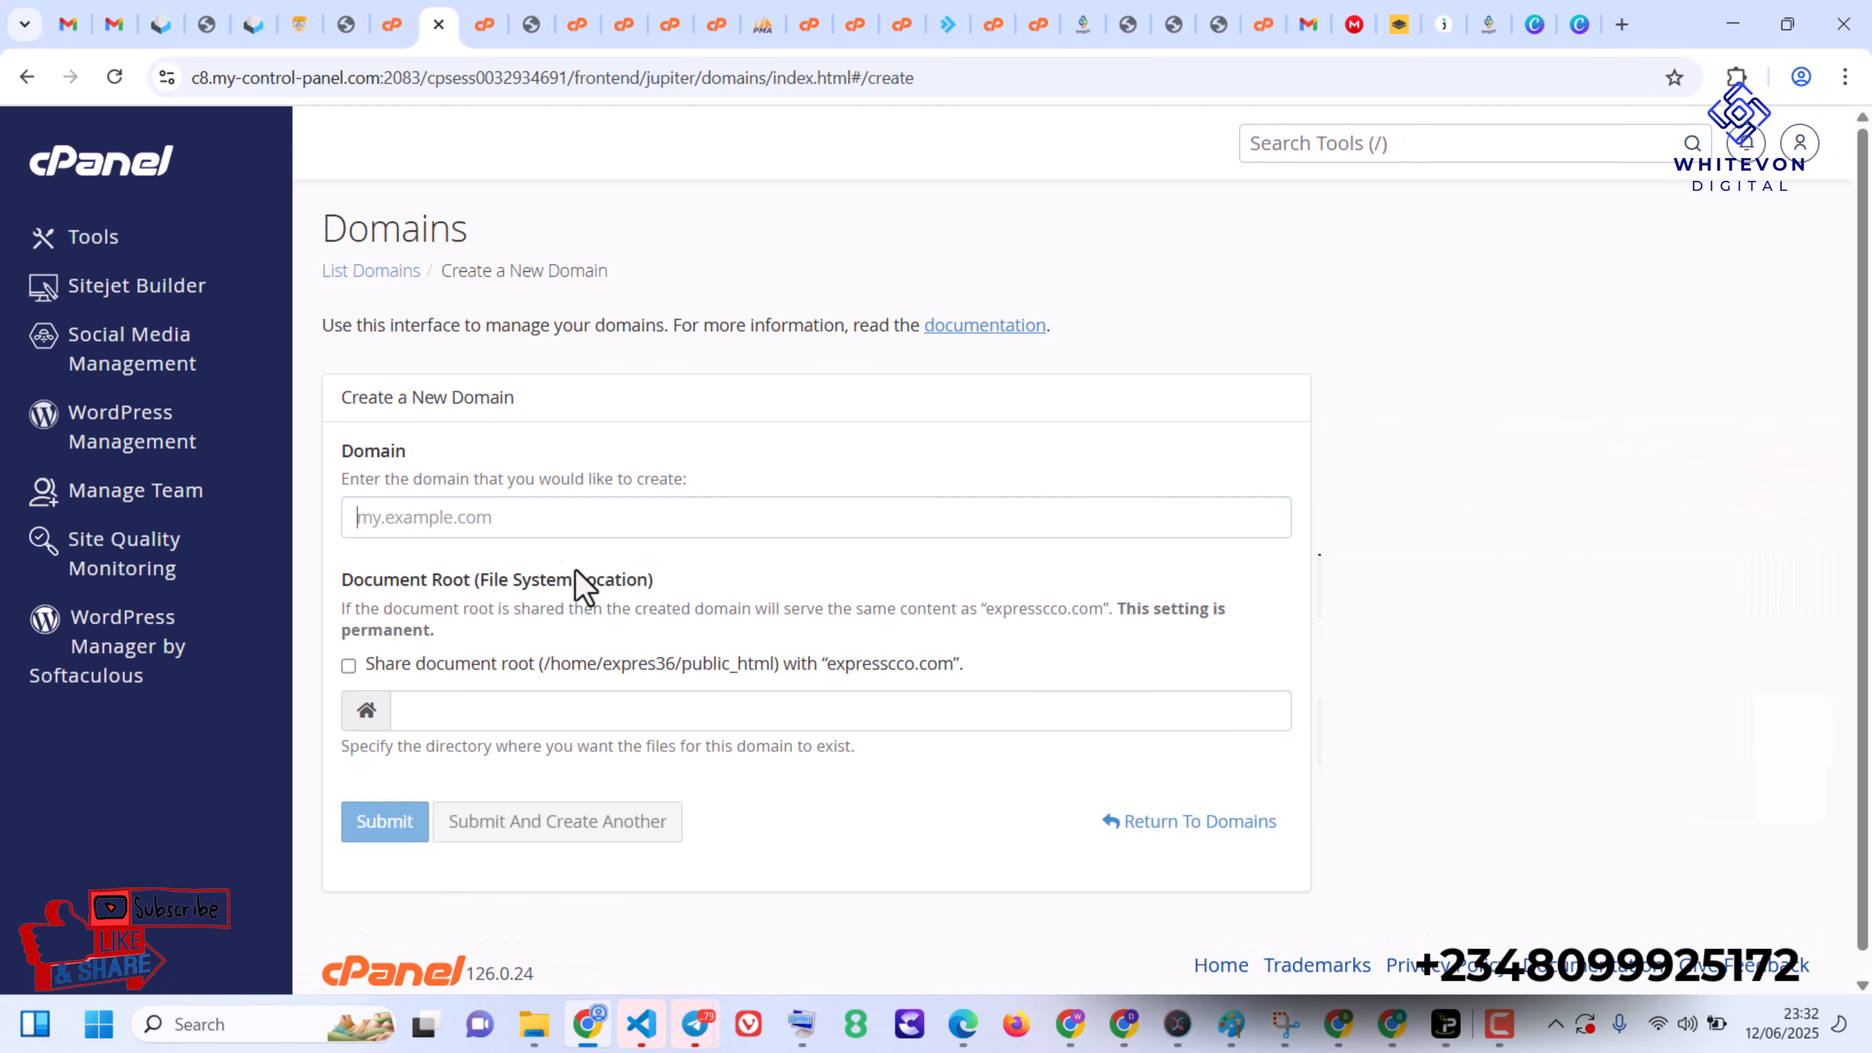
left_click(417, 517)
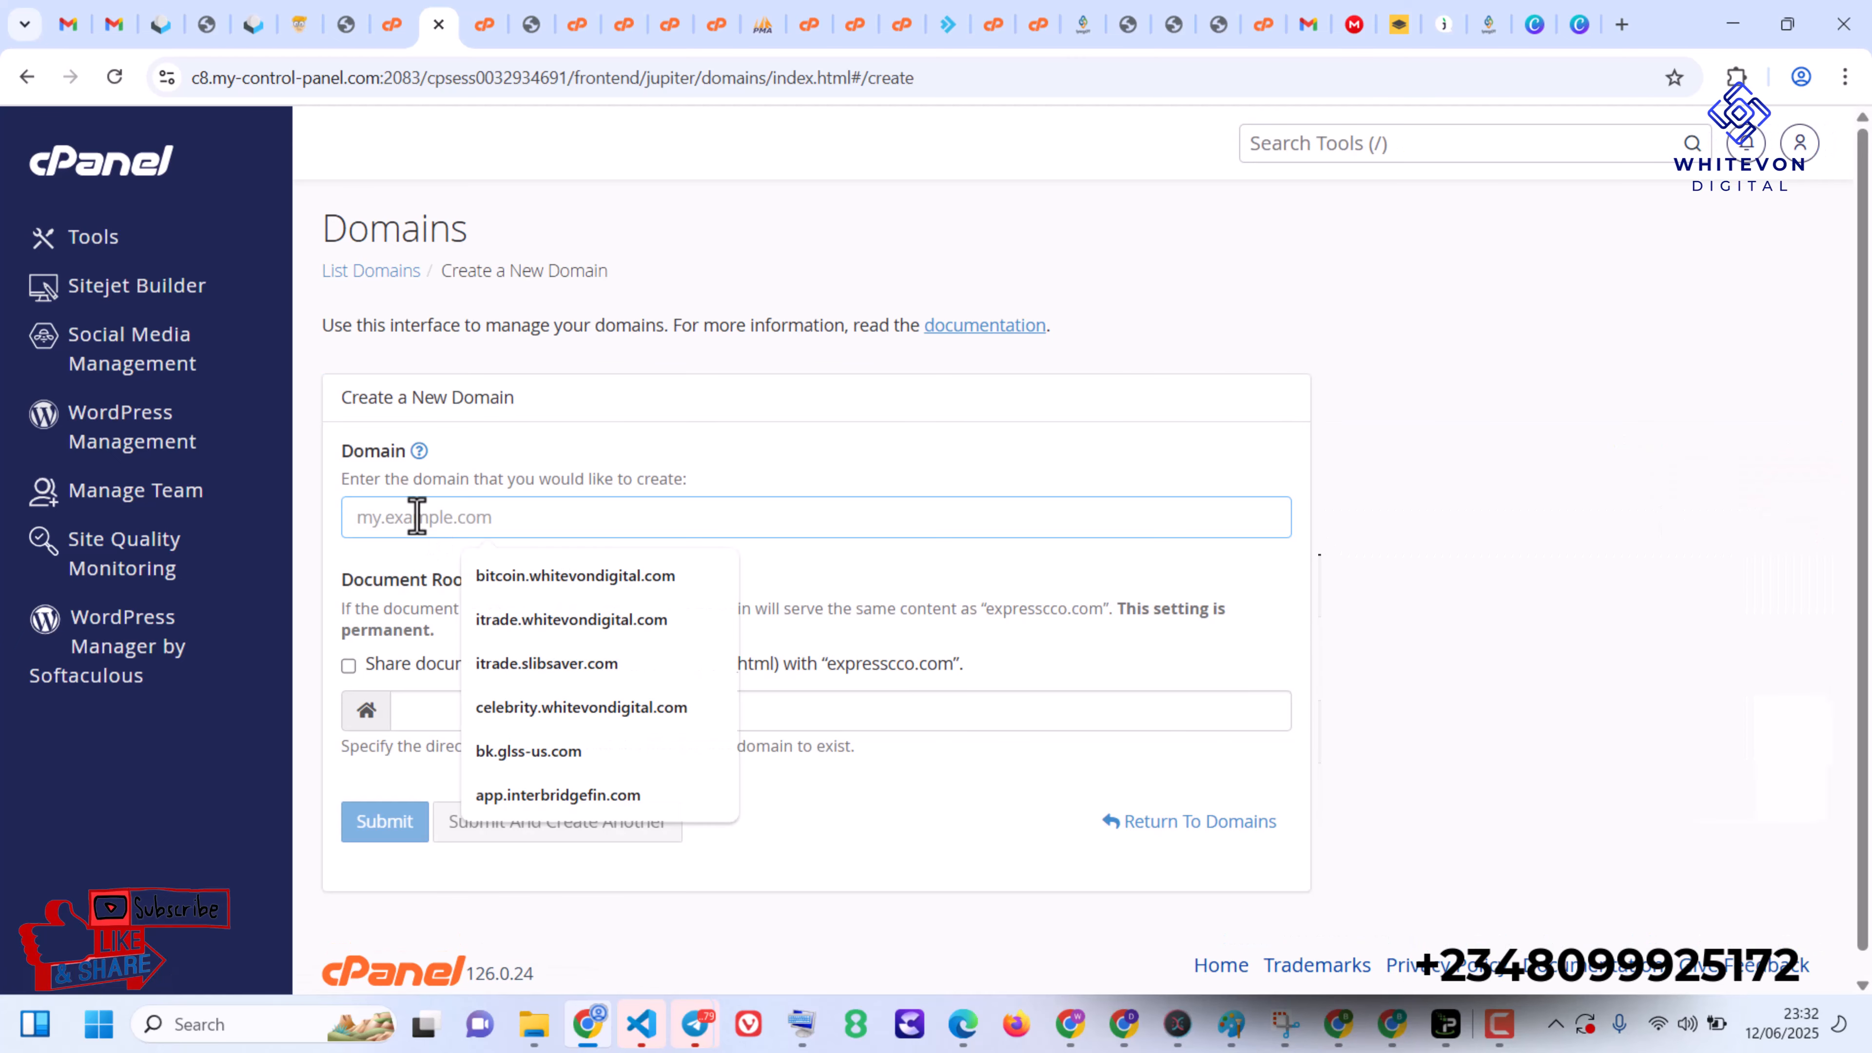
type("app")
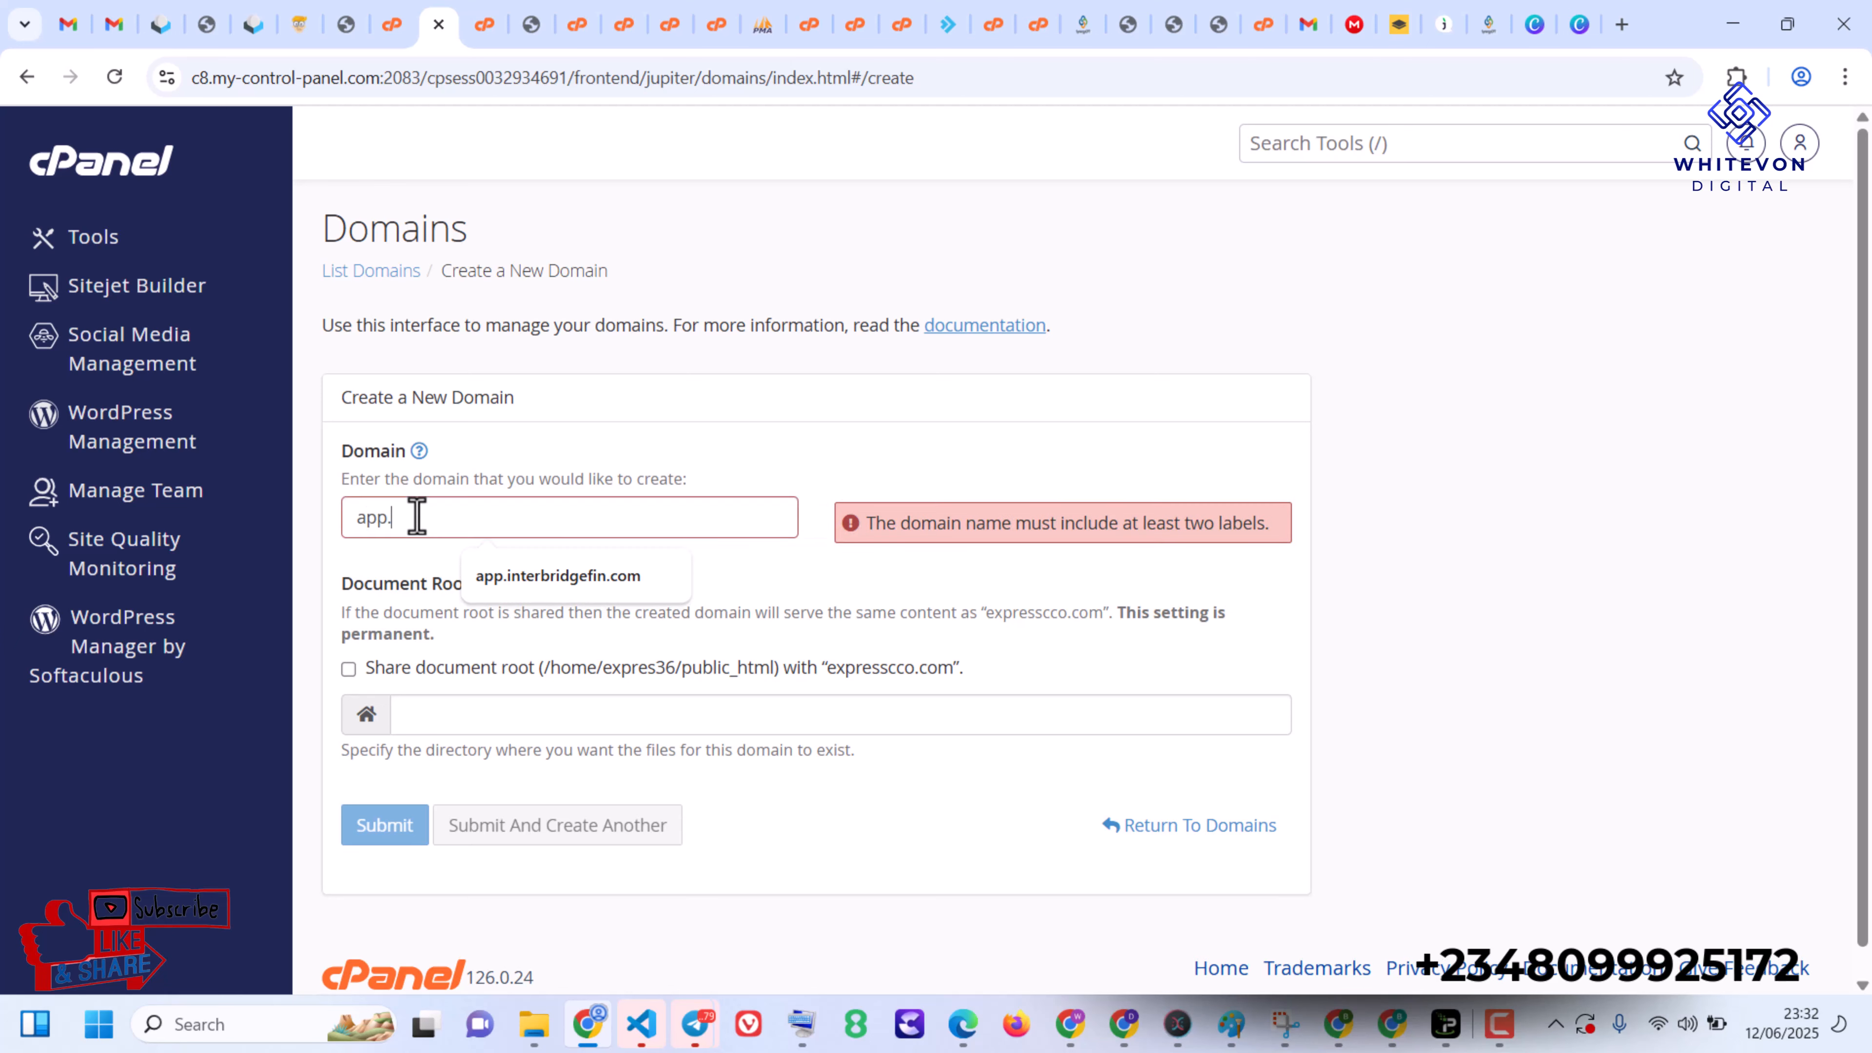
type(".")
type("synergycpt.com")
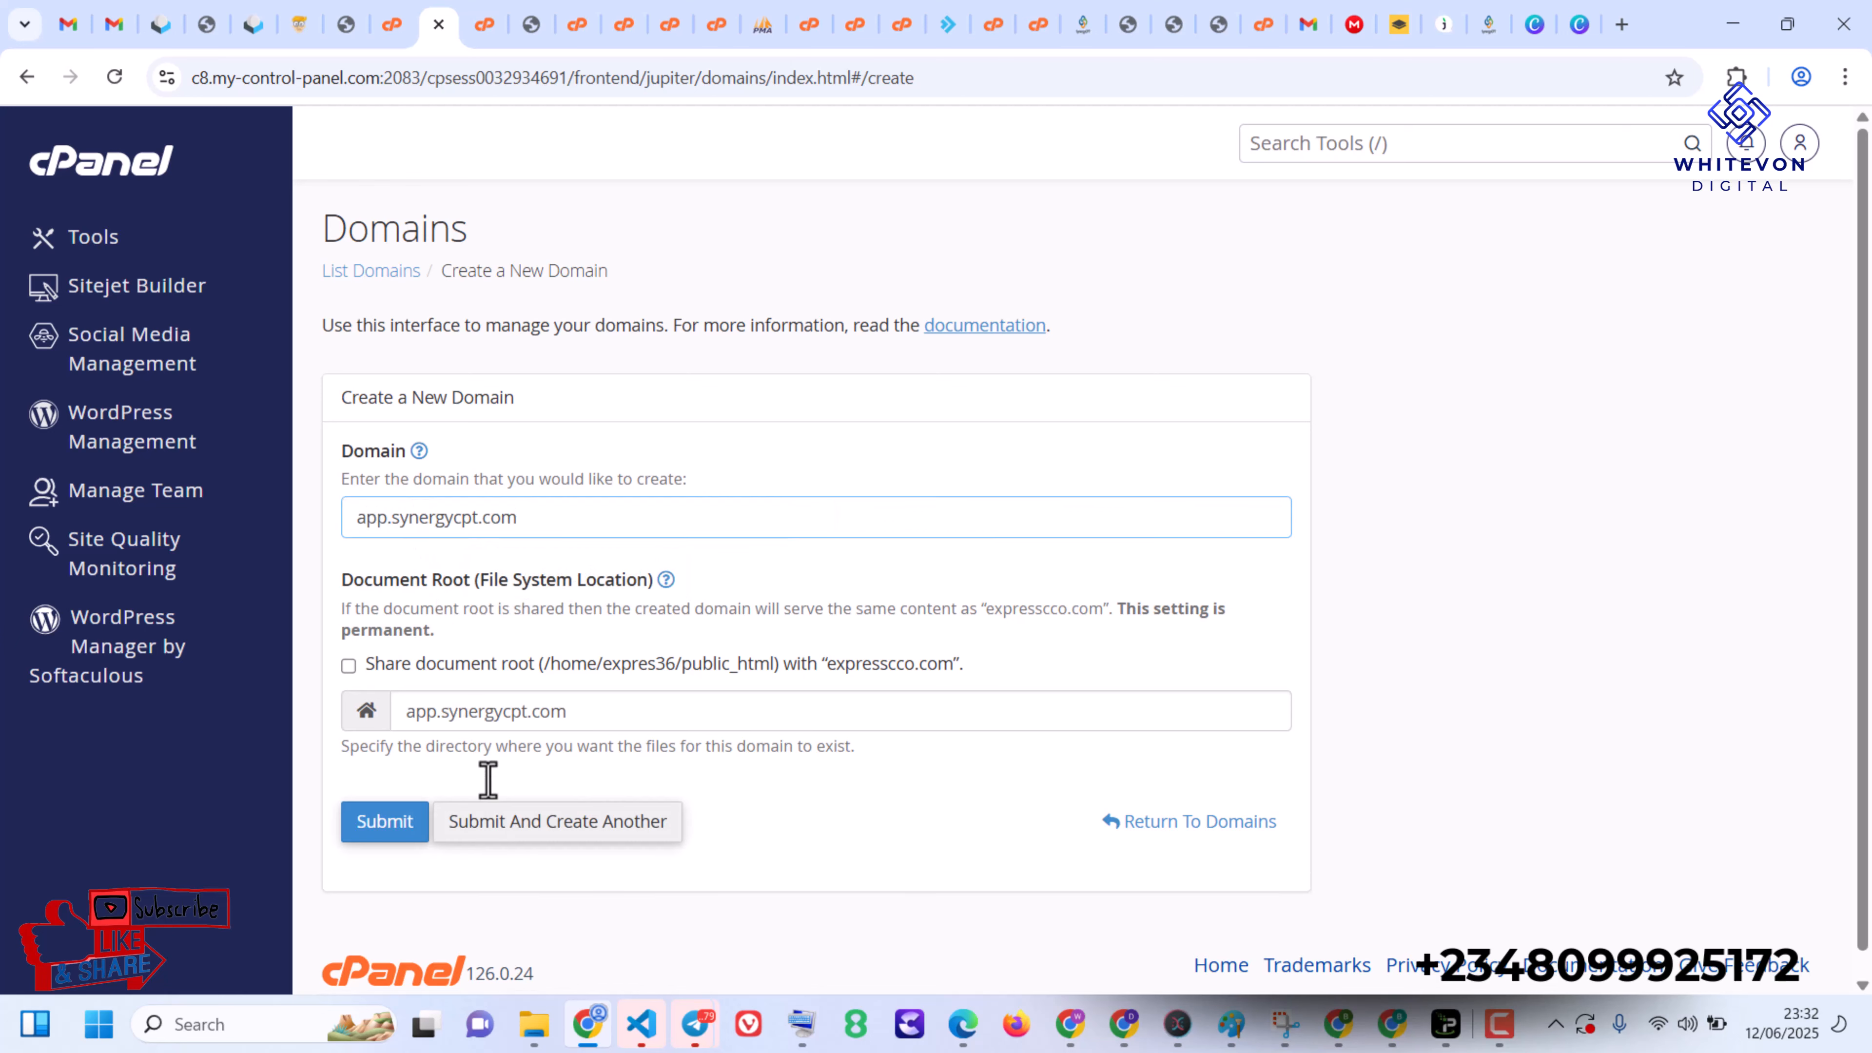
left_click(377, 841)
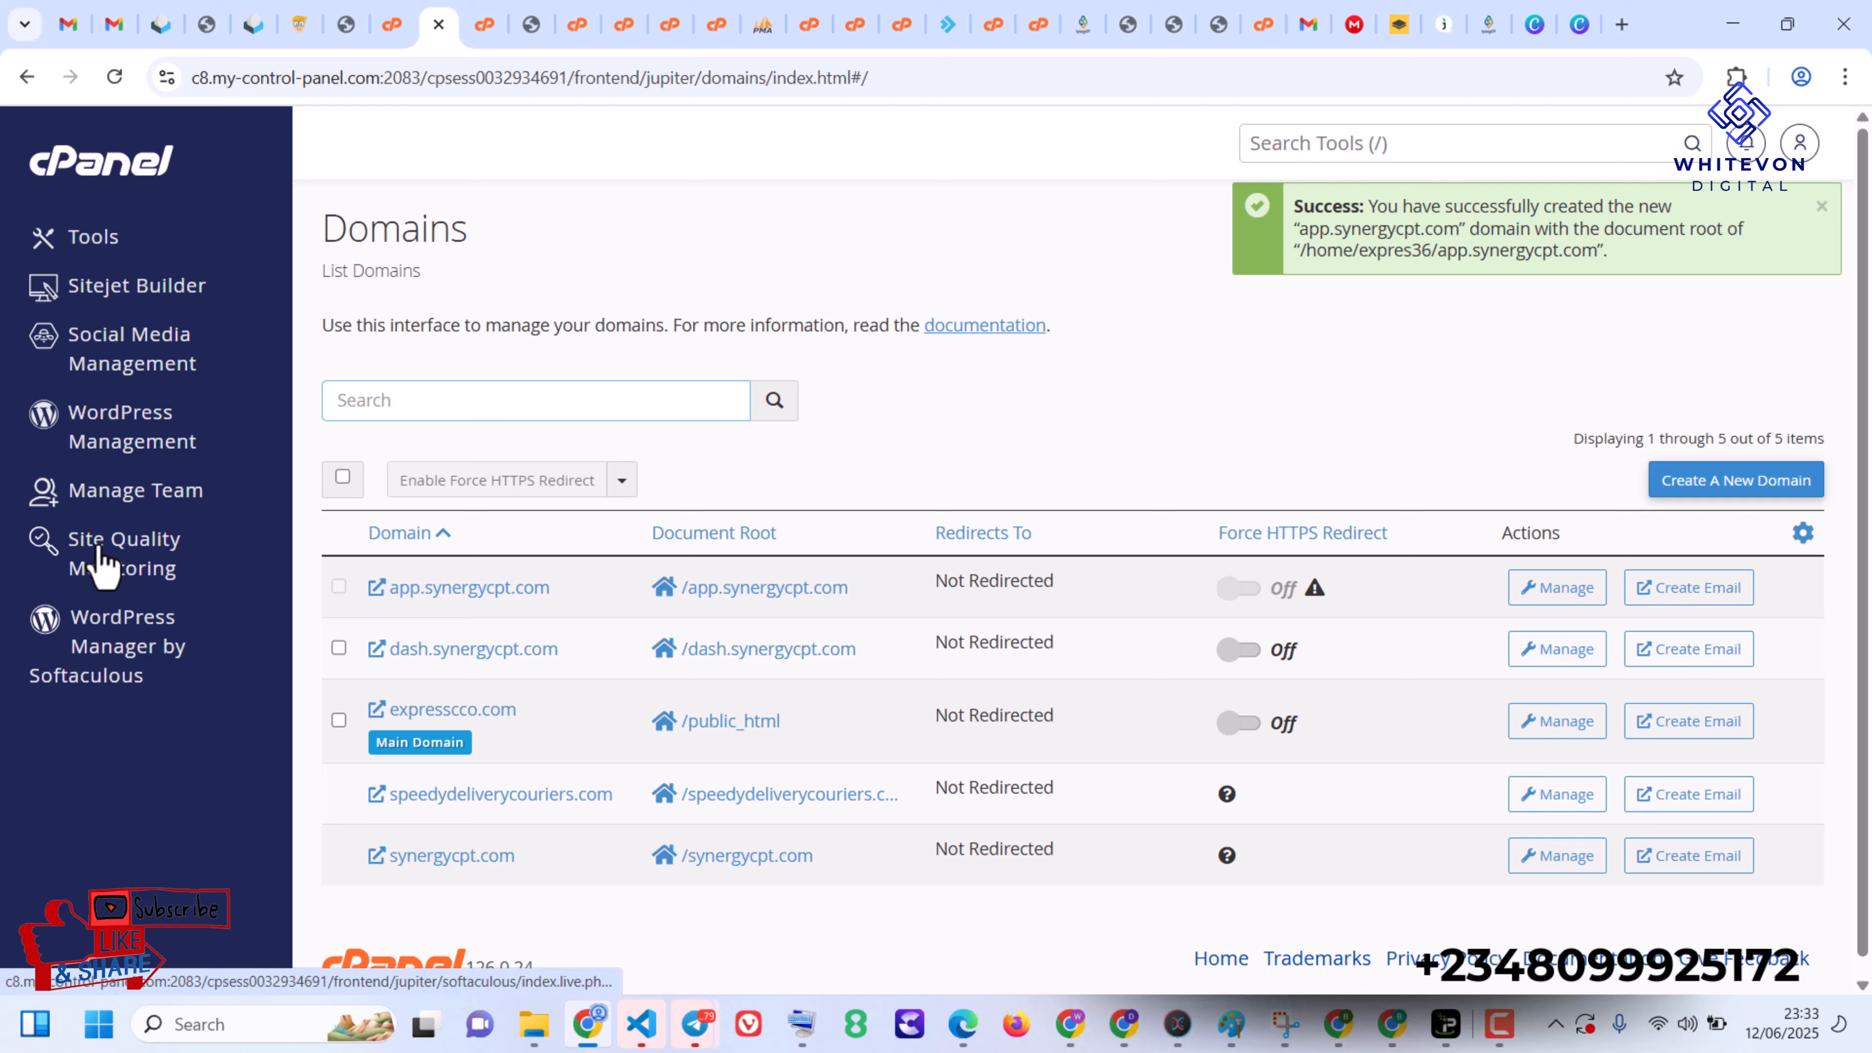
- Open the File Manager from the cPanel tools and enter the app.synergycpt.com folder
left_click(92, 192)
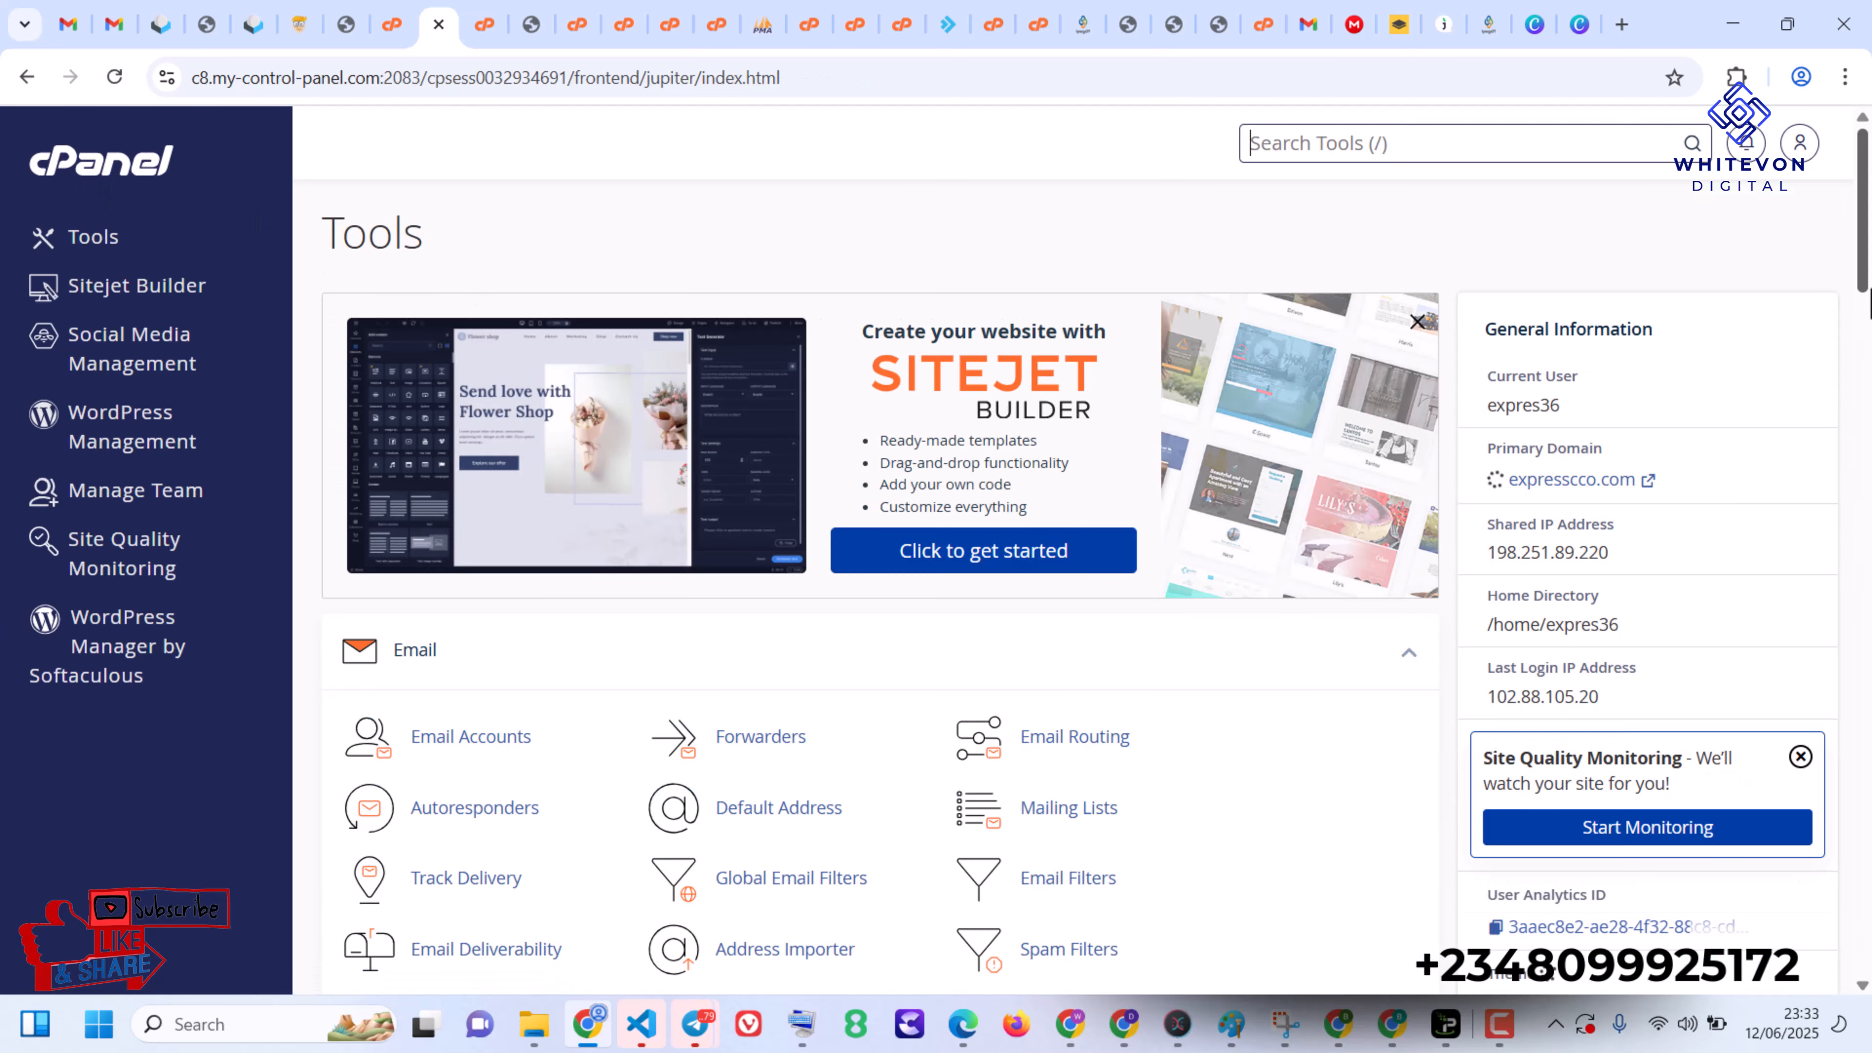
scroll(1204, 674, "down", 8)
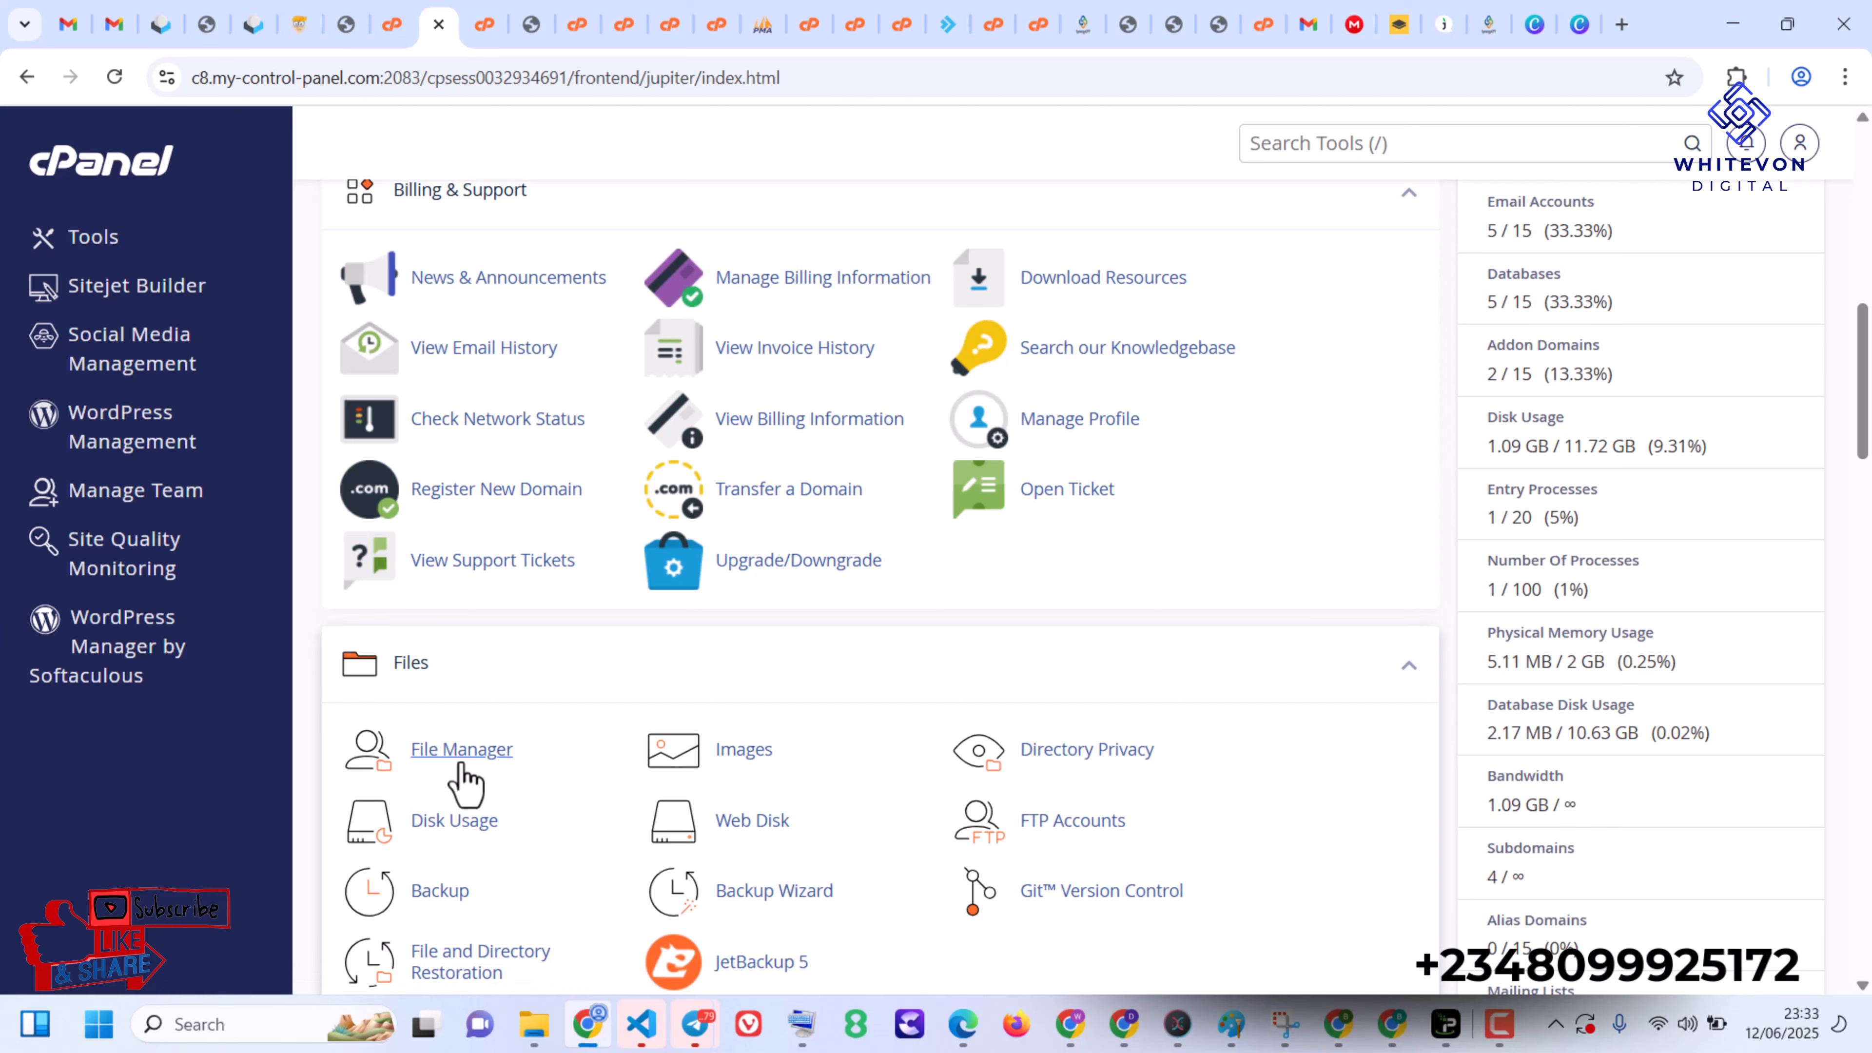
left_click(461, 765)
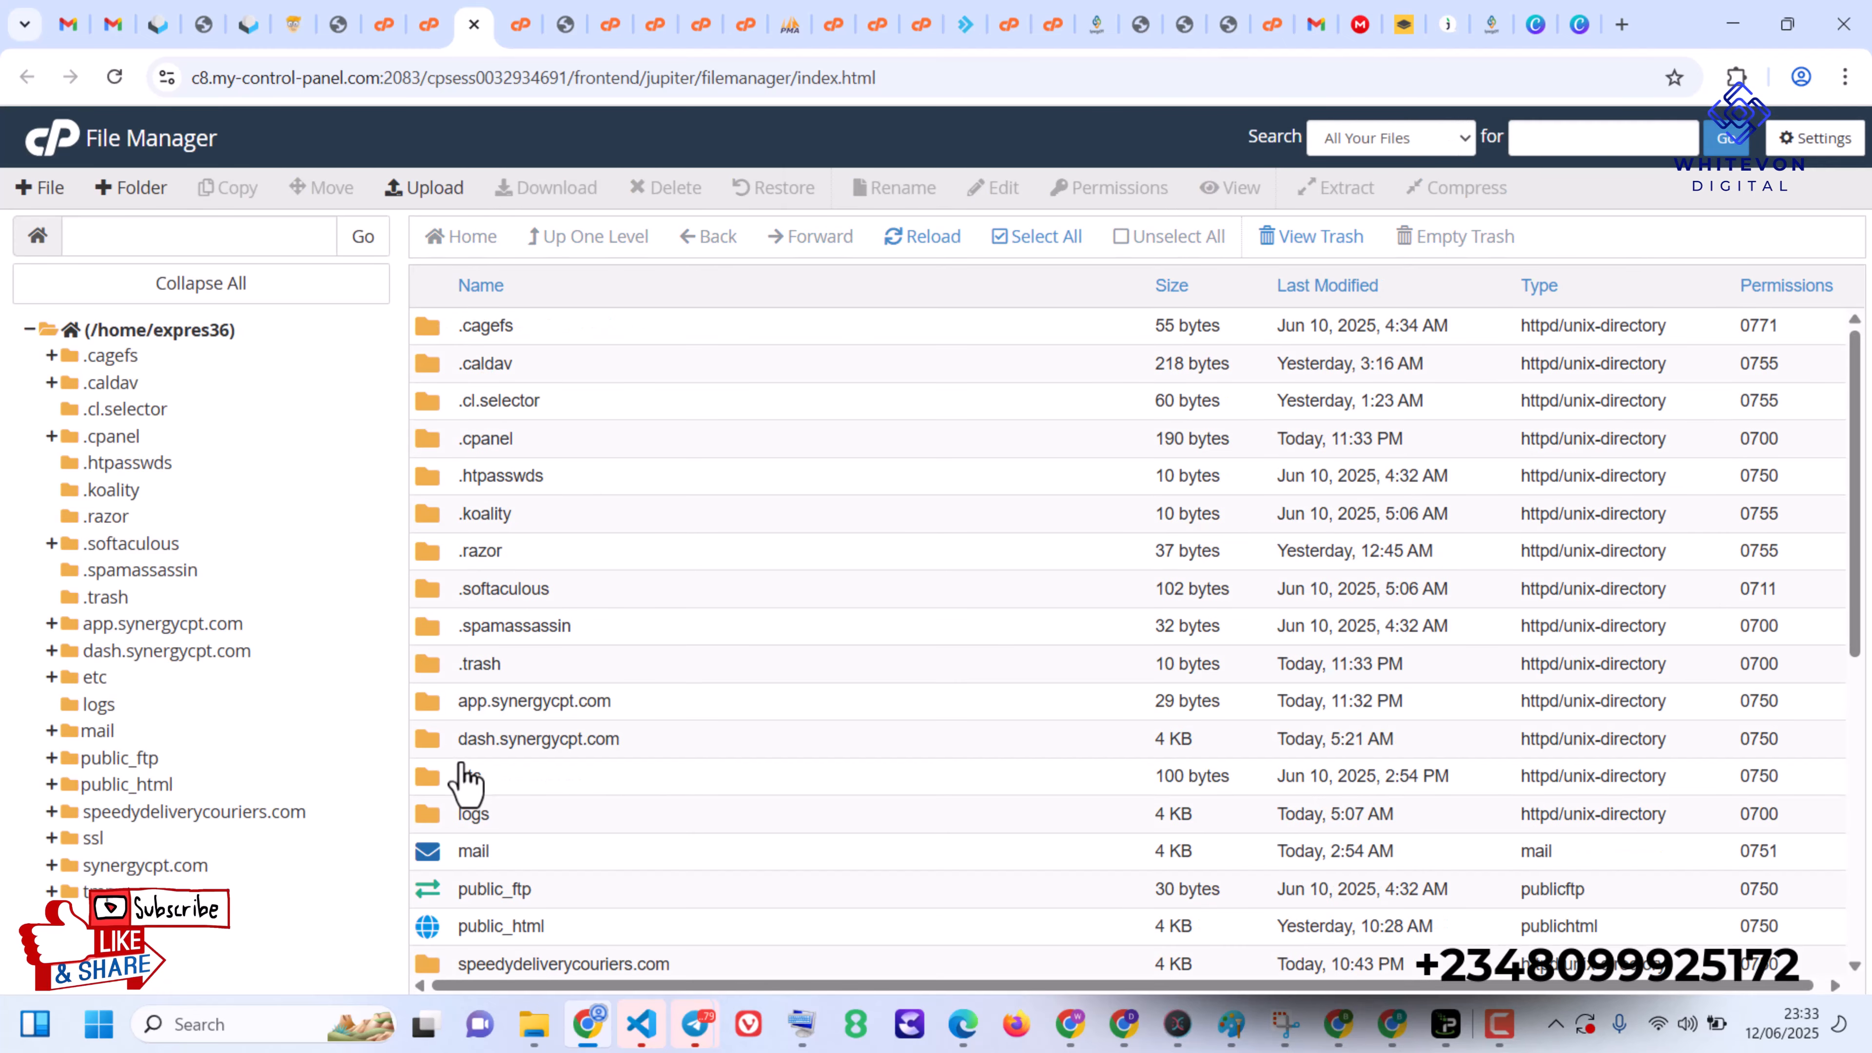
double_click(632, 708)
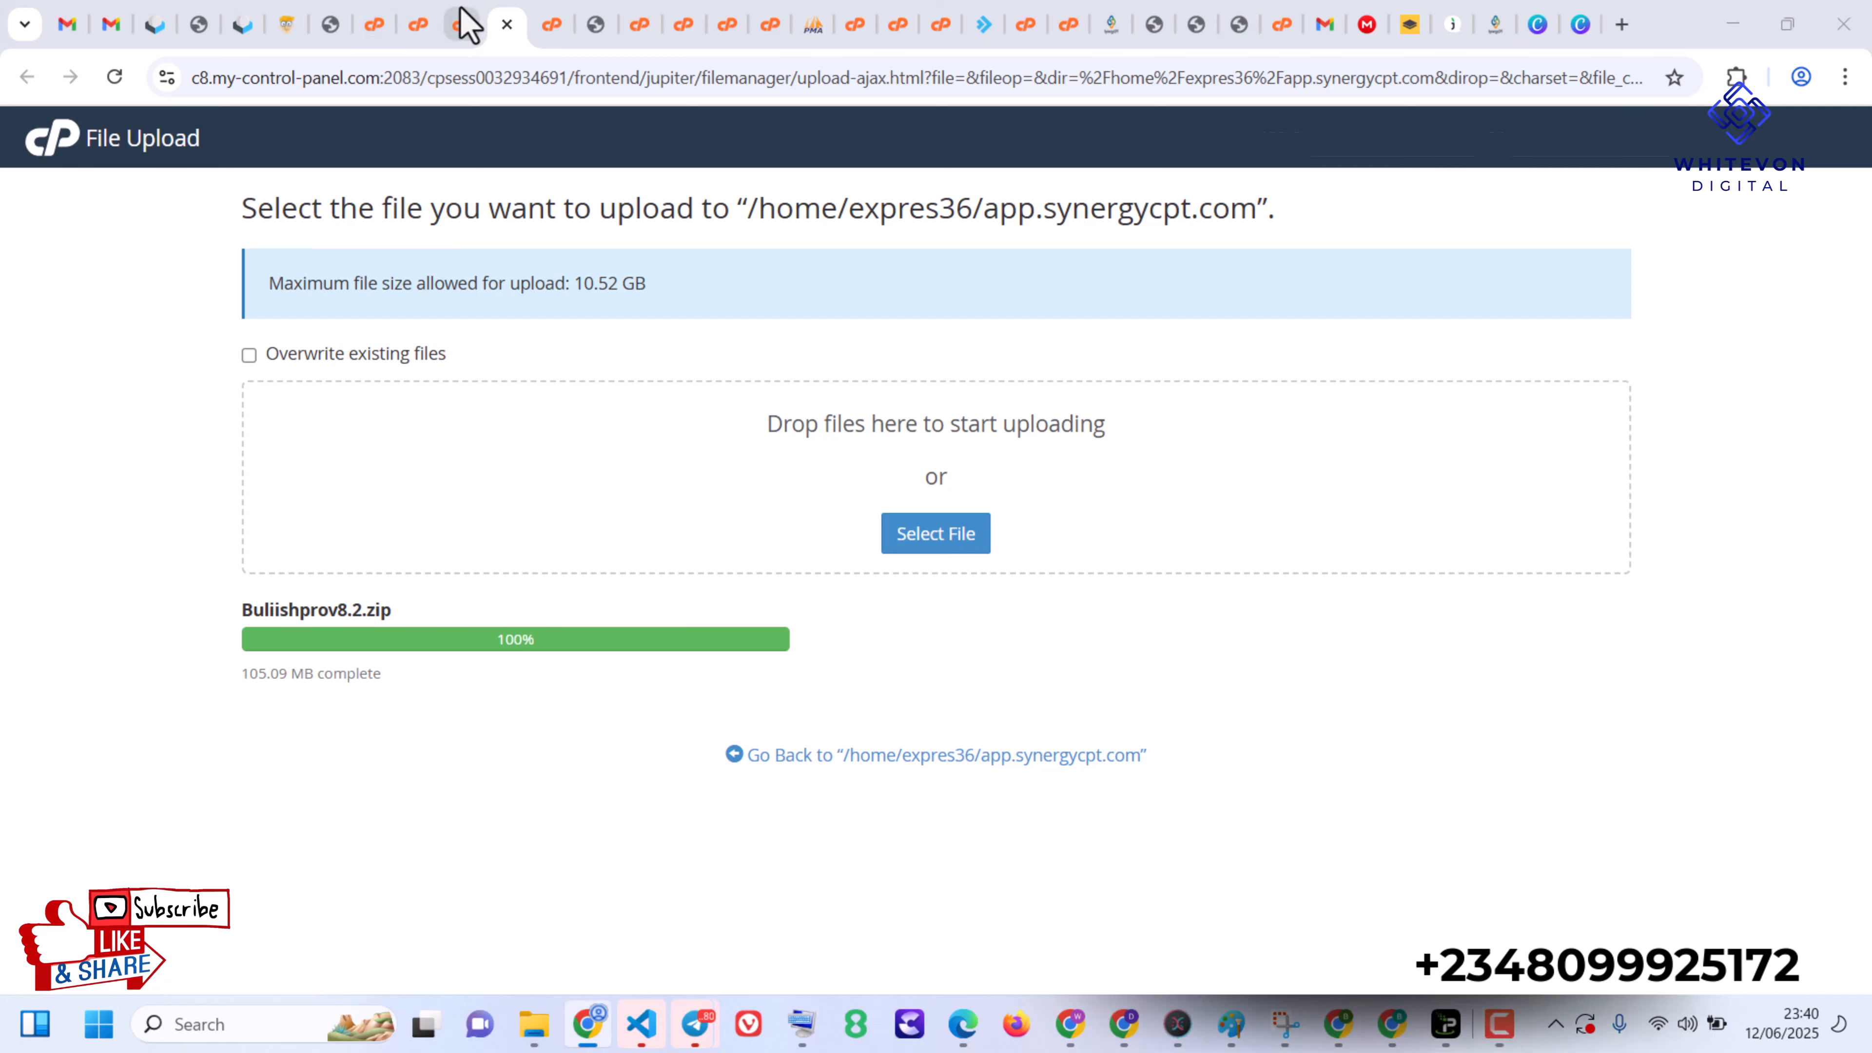
- Return from the file upload page to the File Manager and reload the app.synergycpt.com folder listing
left_click(462, 25)
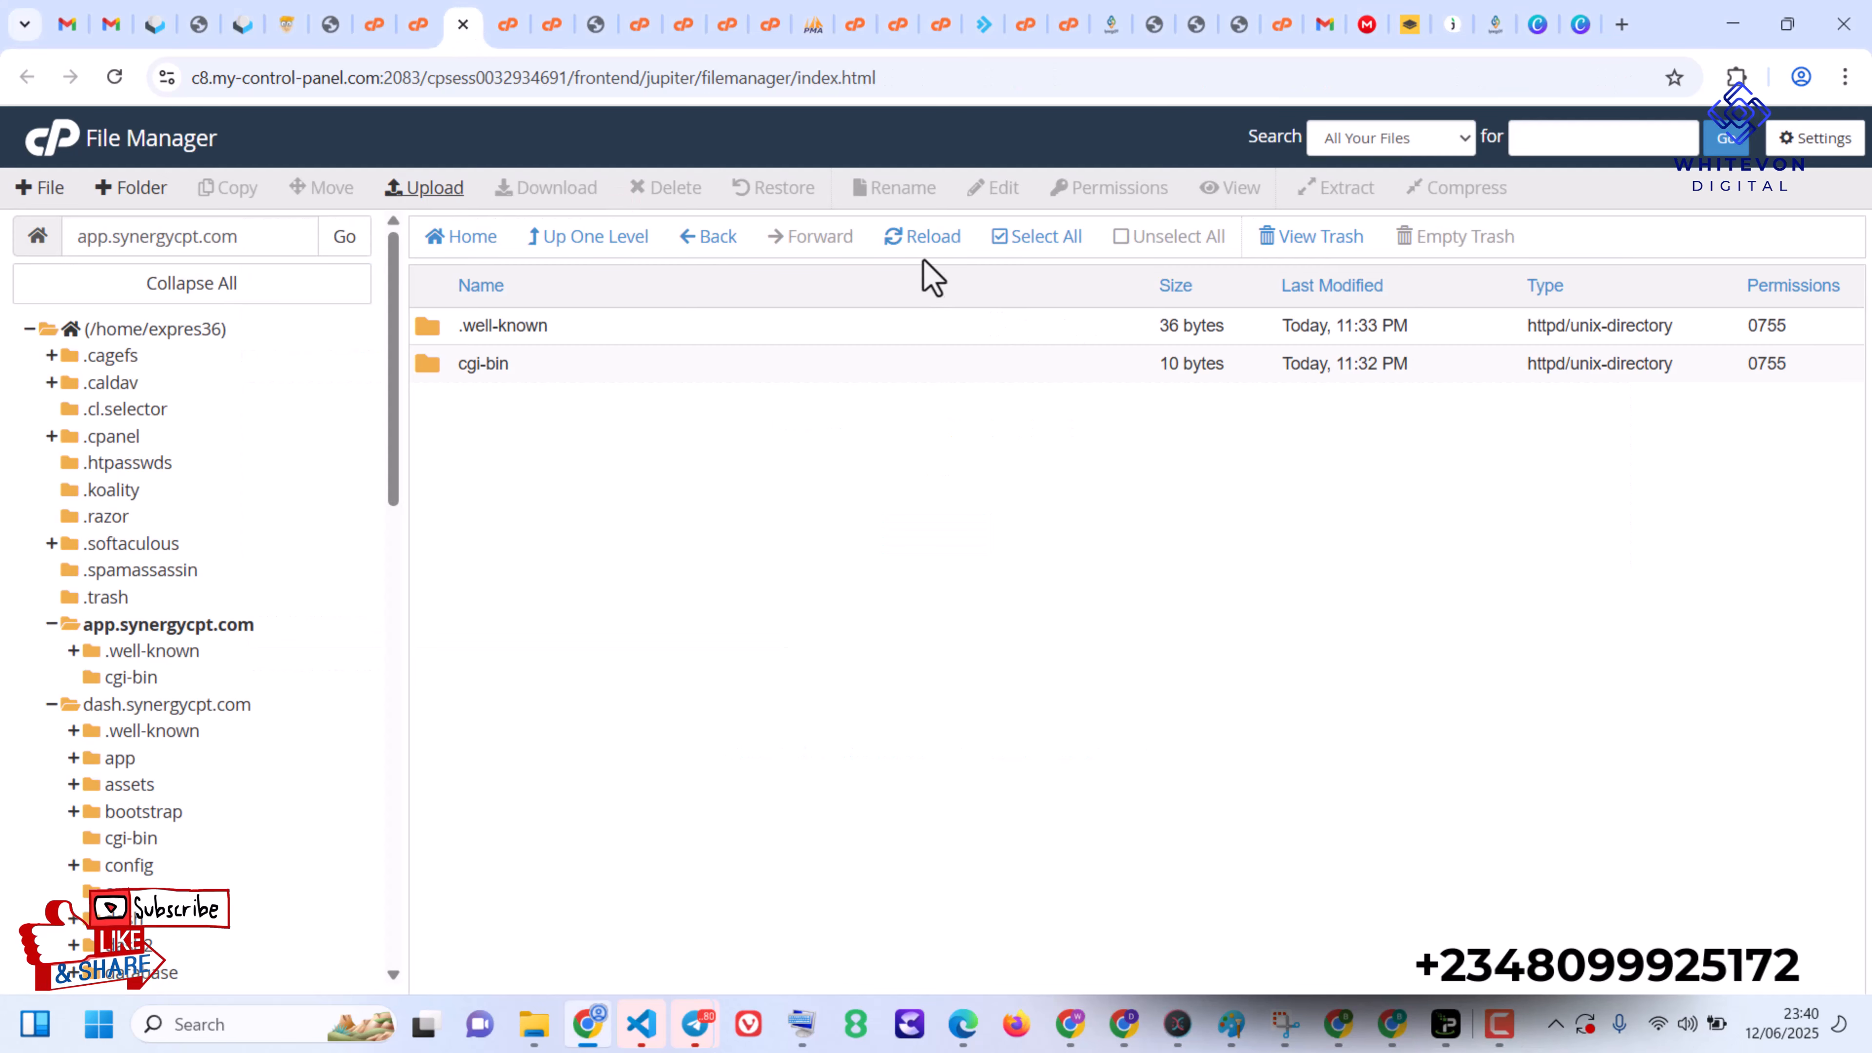
left_click(922, 237)
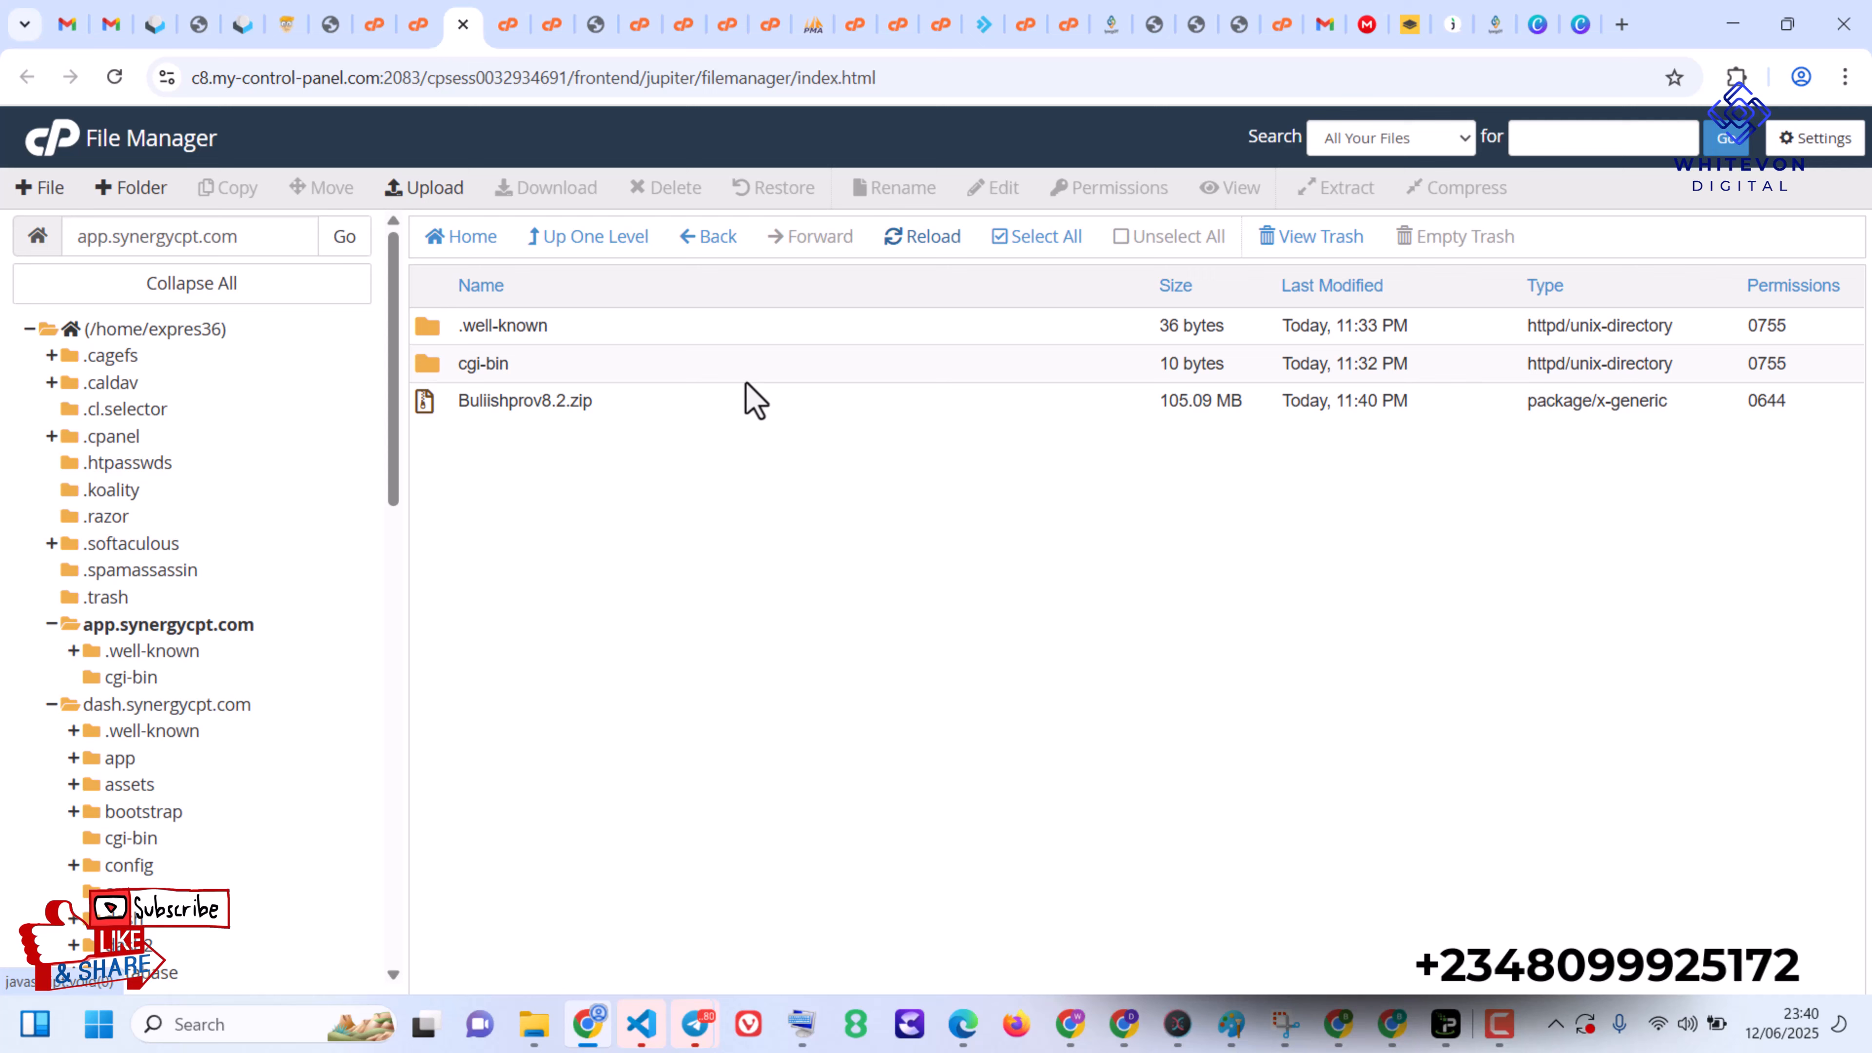
- Extract Buliishprov8.2.zip into the /app.synergycpt.com folder and close the extraction results
left_click(639, 420)
right_click(640, 425)
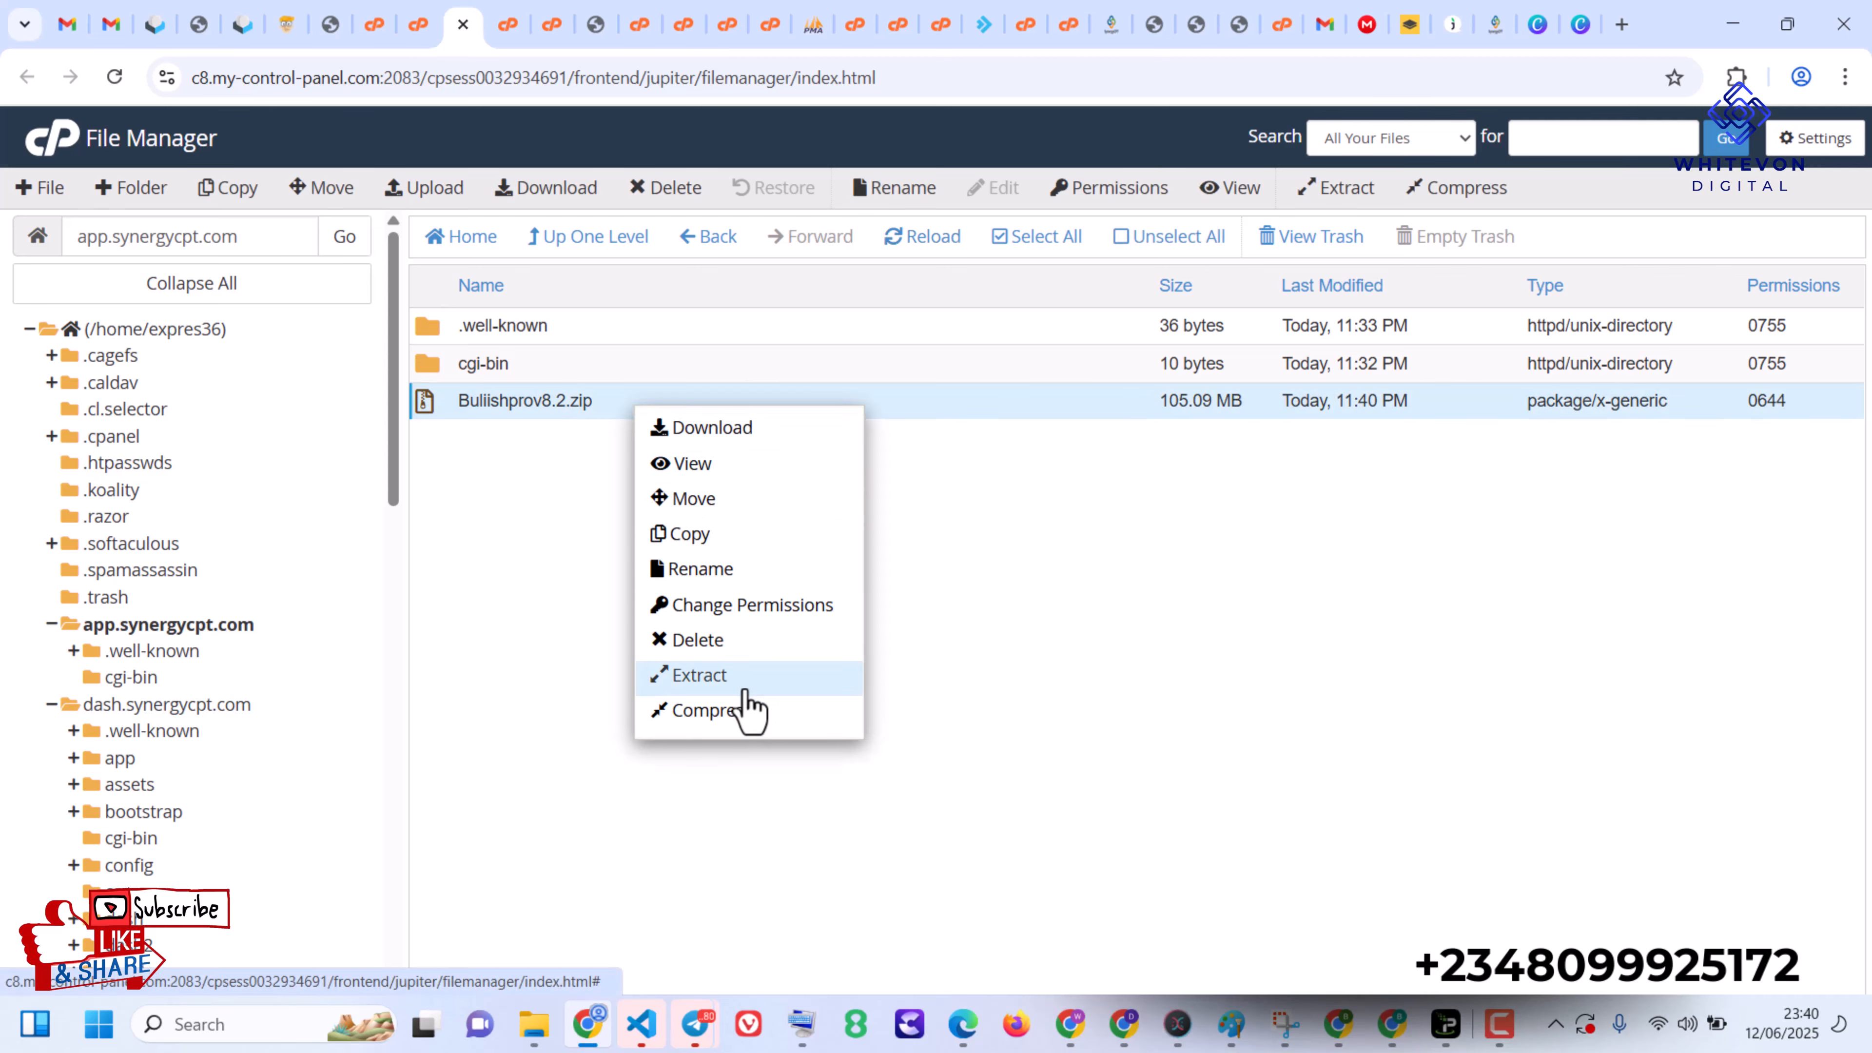
left_click(737, 677)
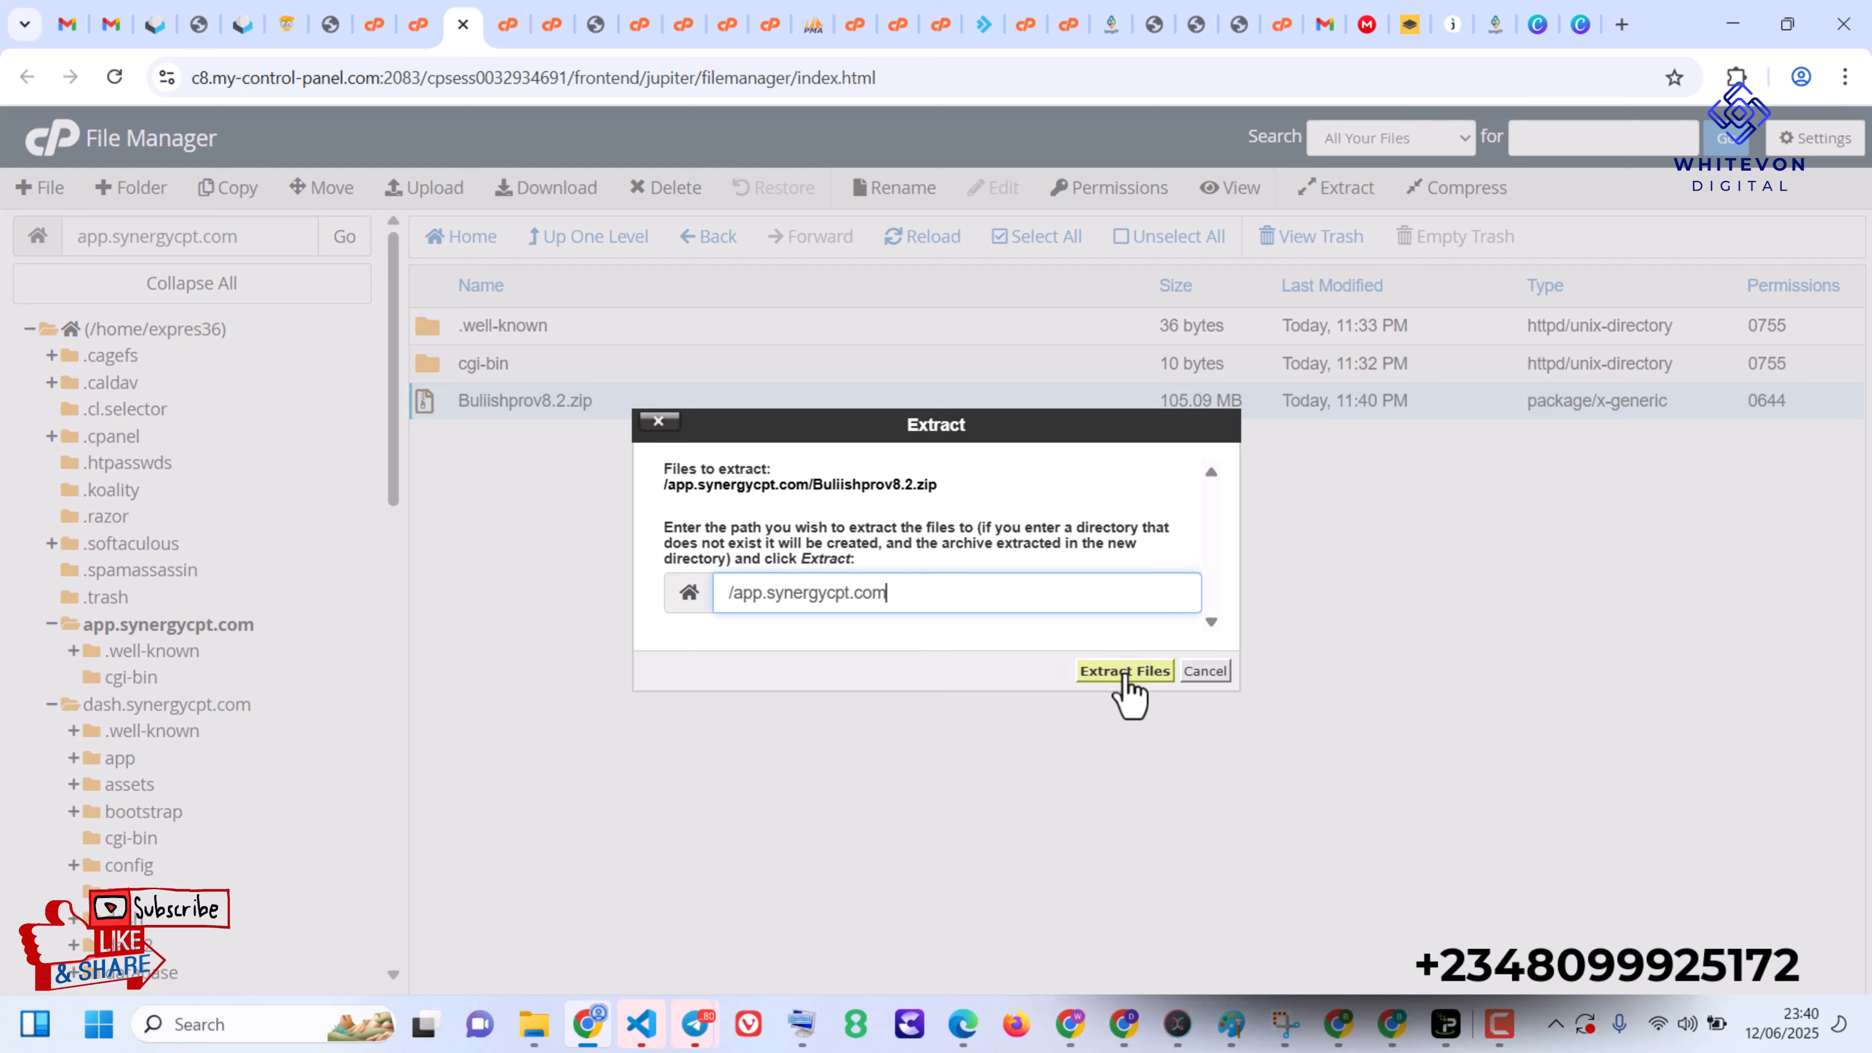
left_click(1125, 673)
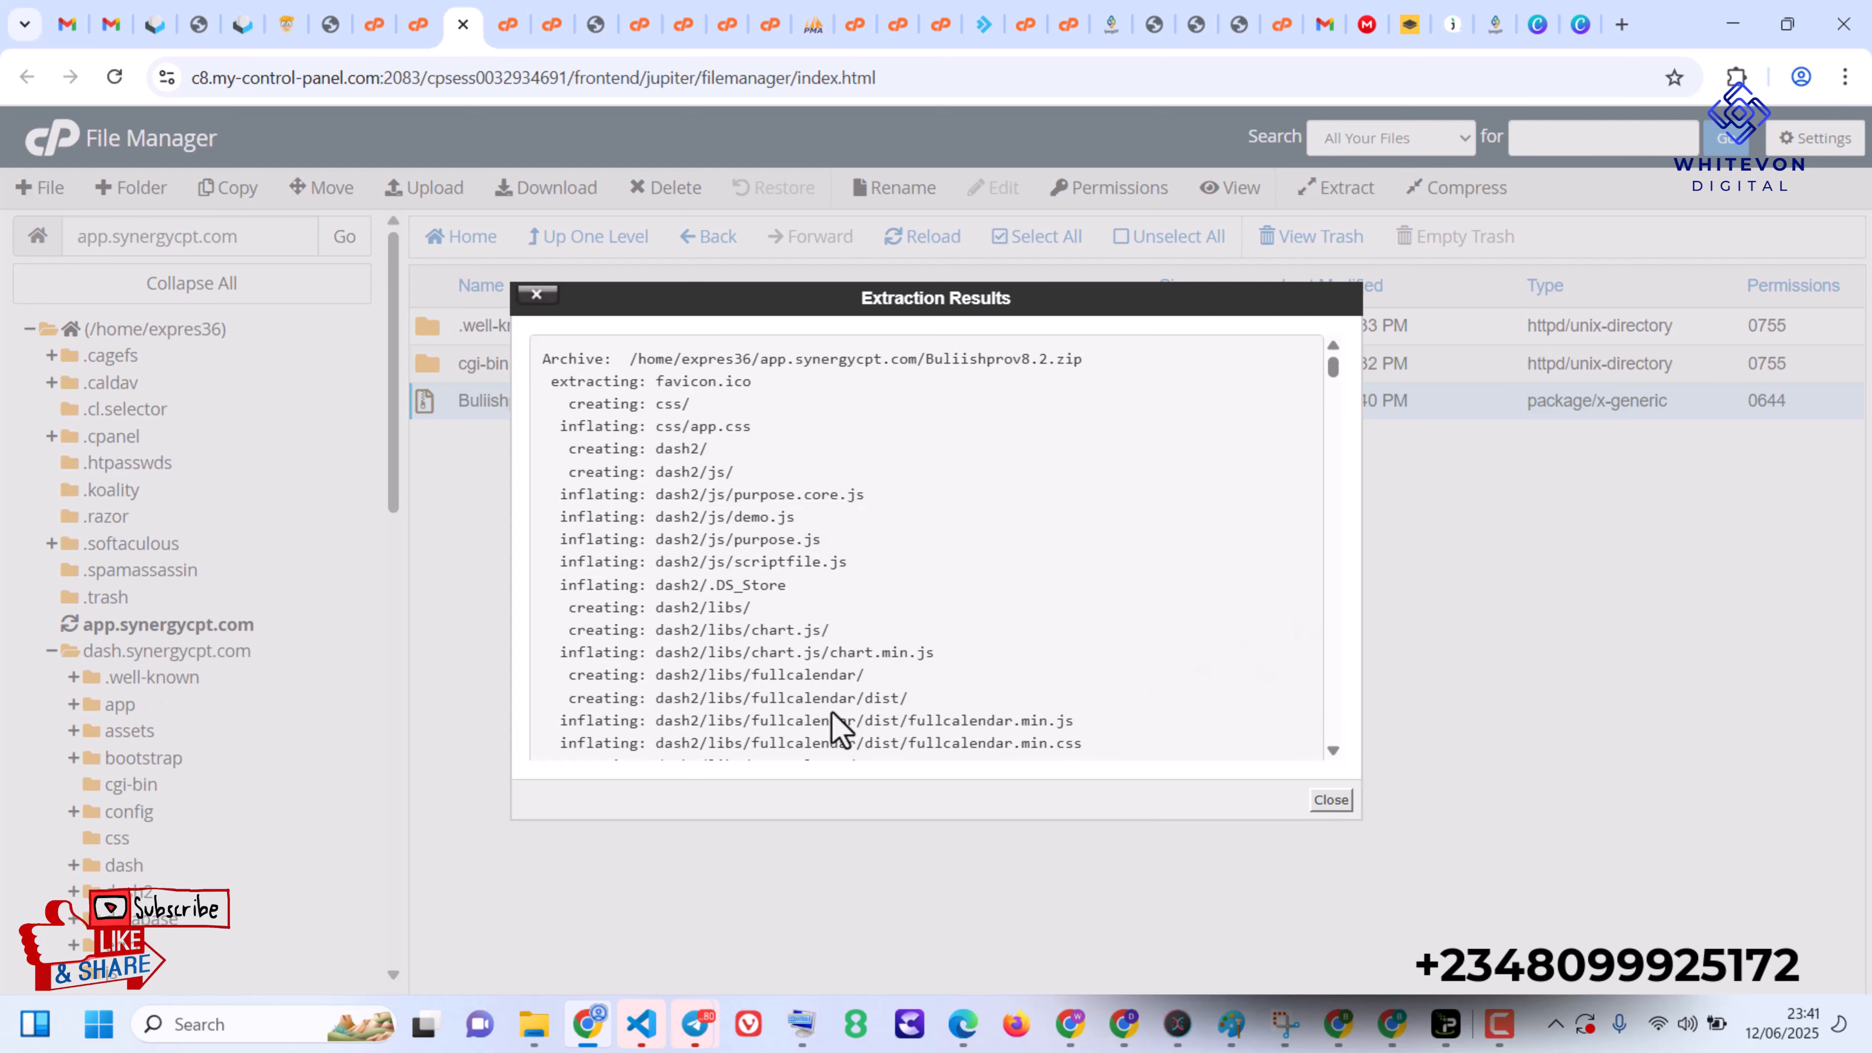
key("F9")
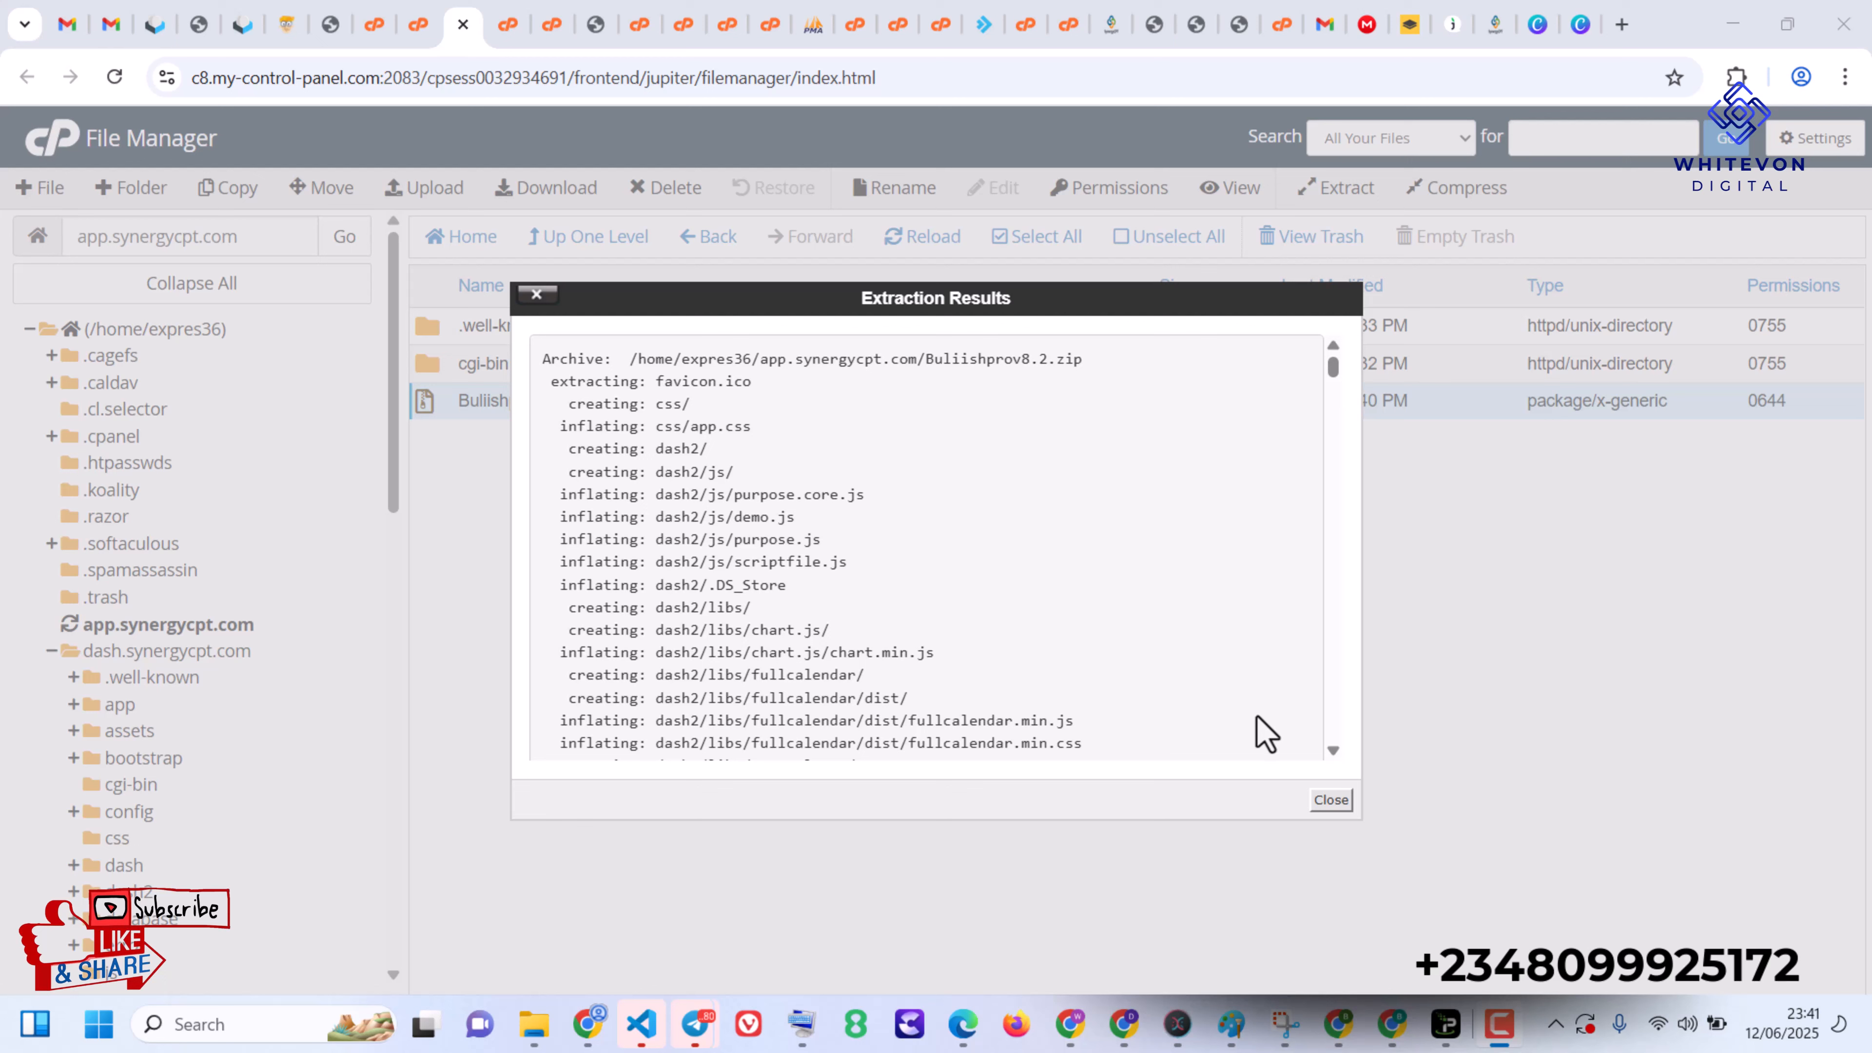
left_click(1342, 797)
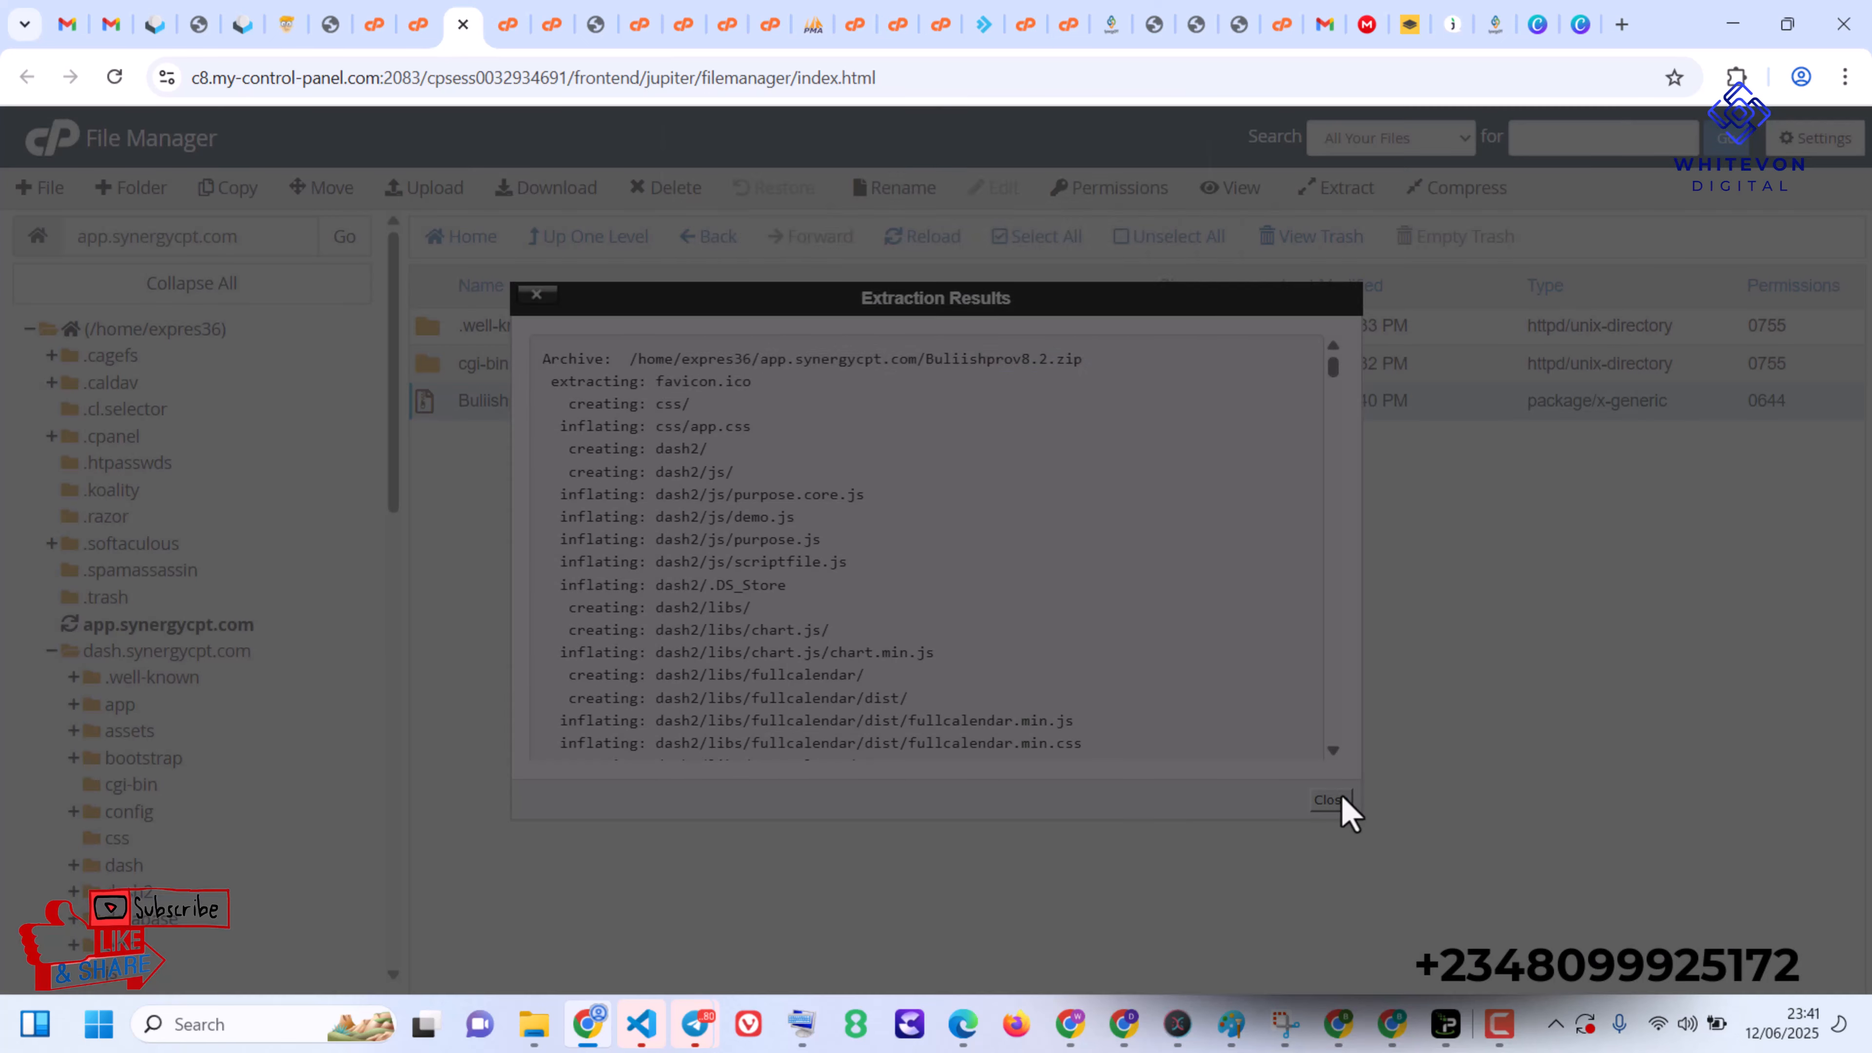
- Reload the unresponsive File Manager page and look through the extracted files in app.synergycpt.com
left_click(940, 75)
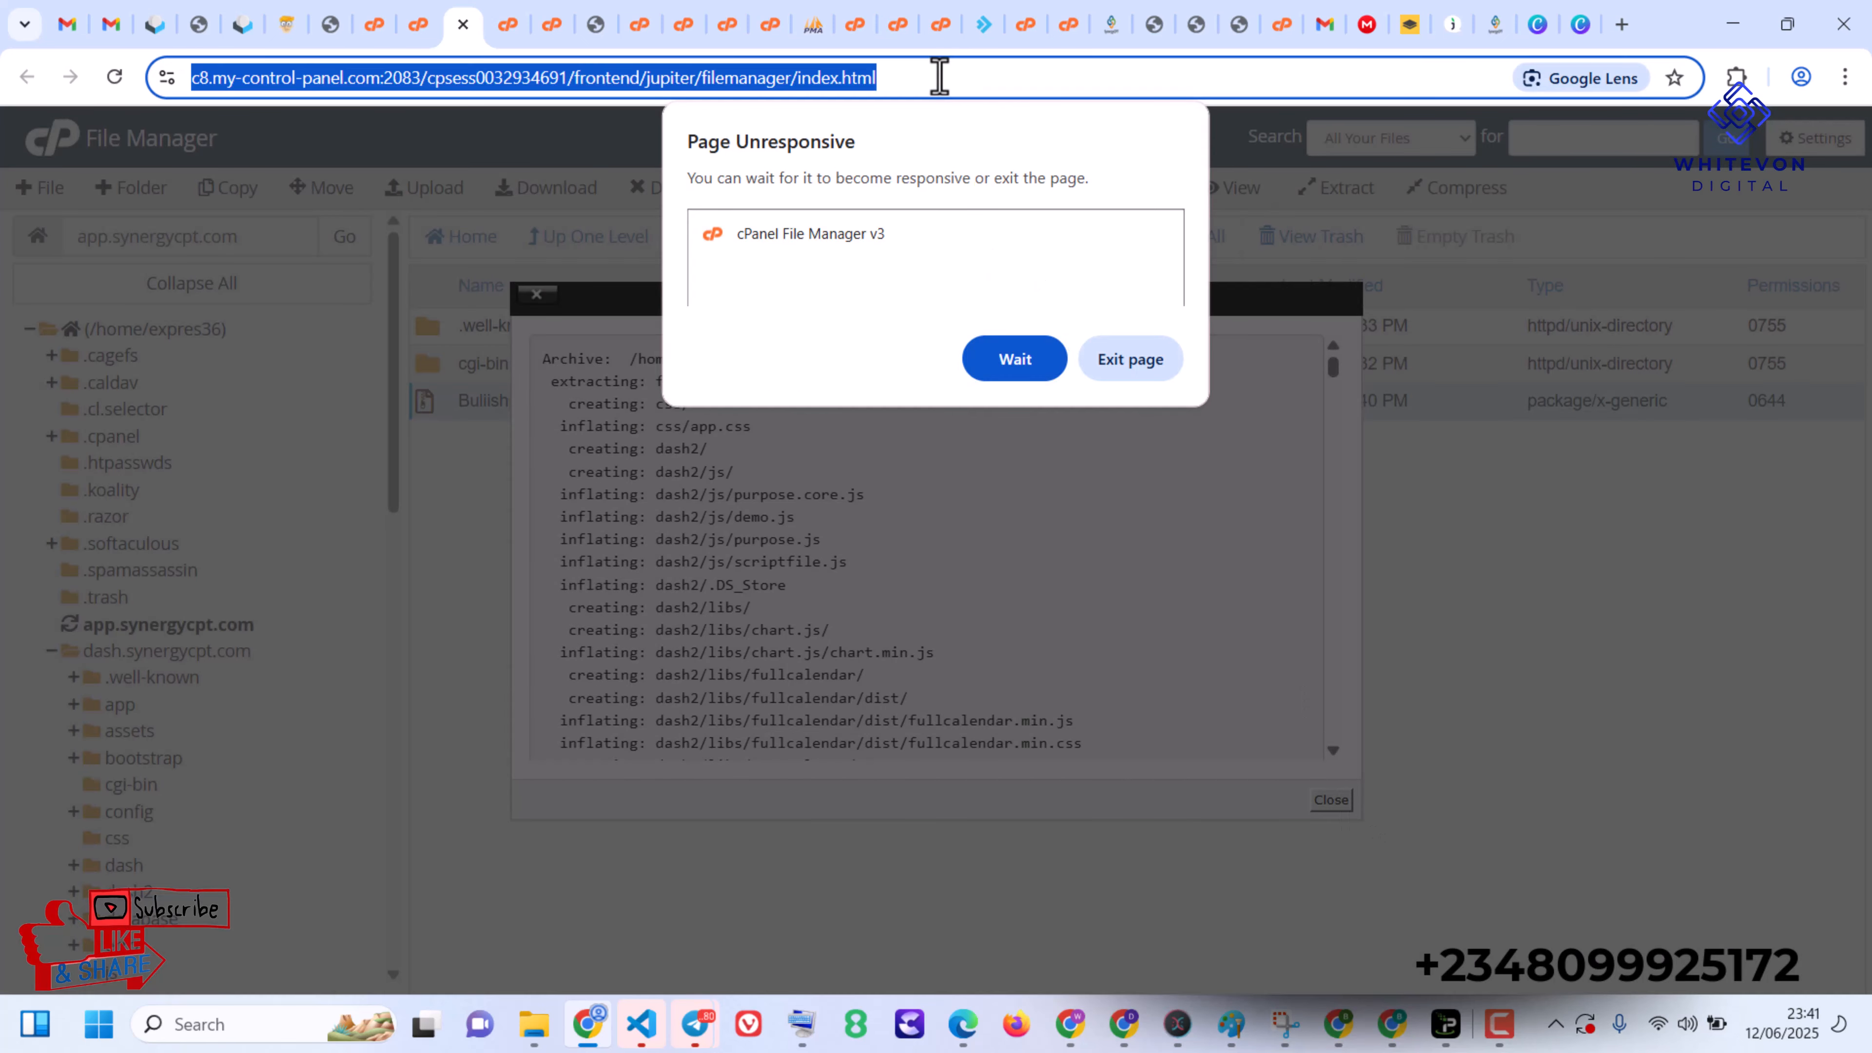
key("Return")
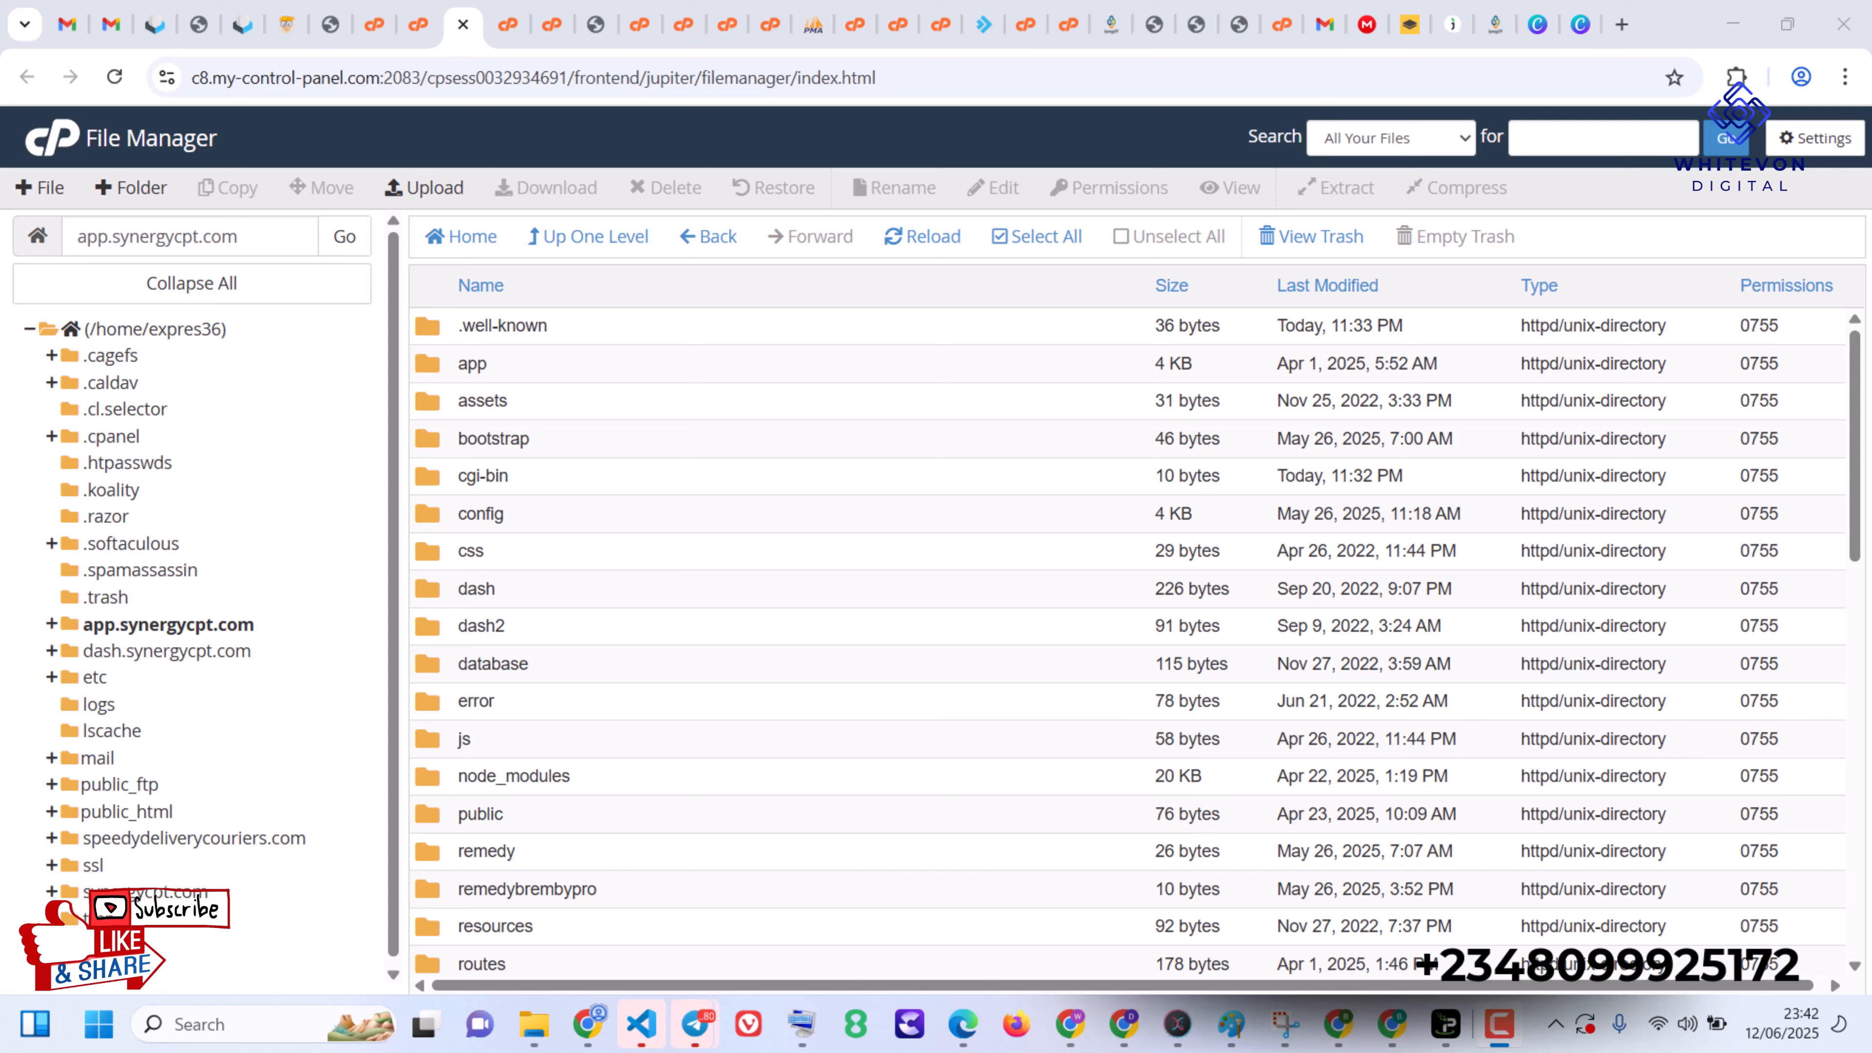
left_click_drag(1857, 512, 1869, 721)
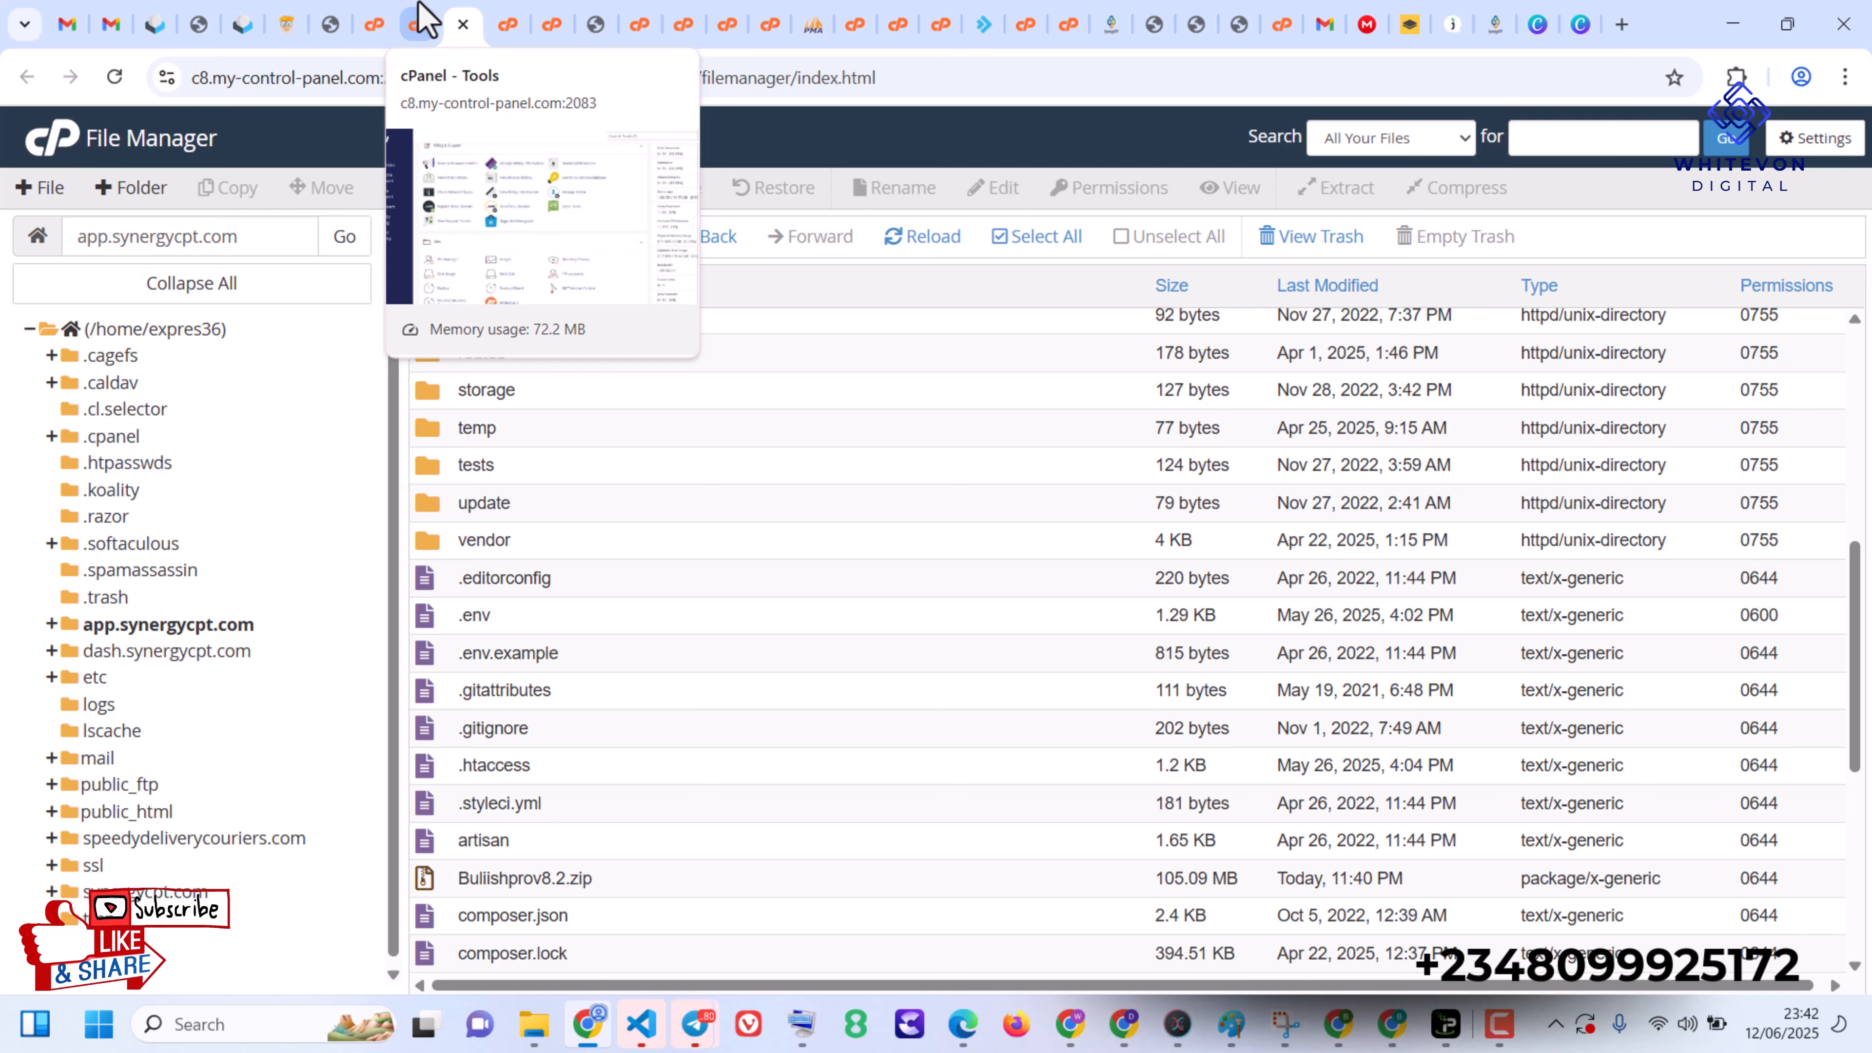
- Return to the cPanel tools, search for "mys", open the Database Wizard and create the database expres36_app
left_click(417, 23)
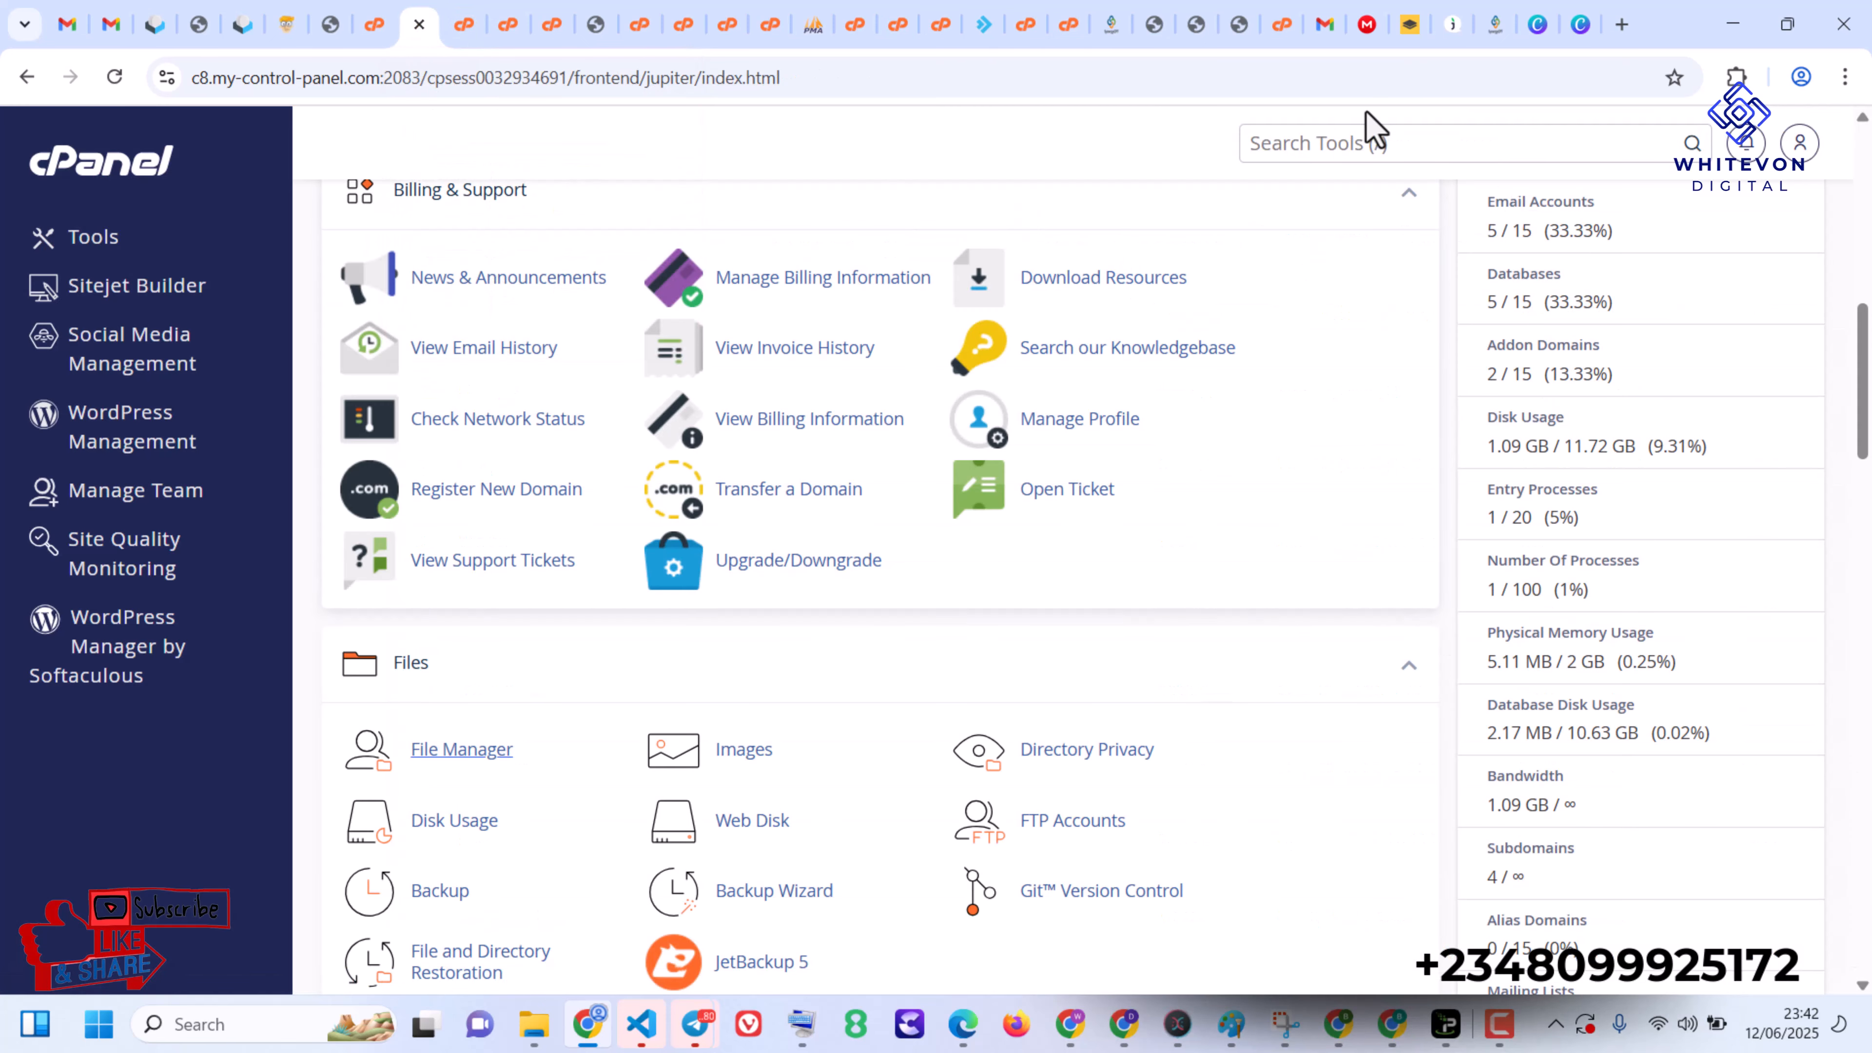
left_click(1352, 147)
type("mys")
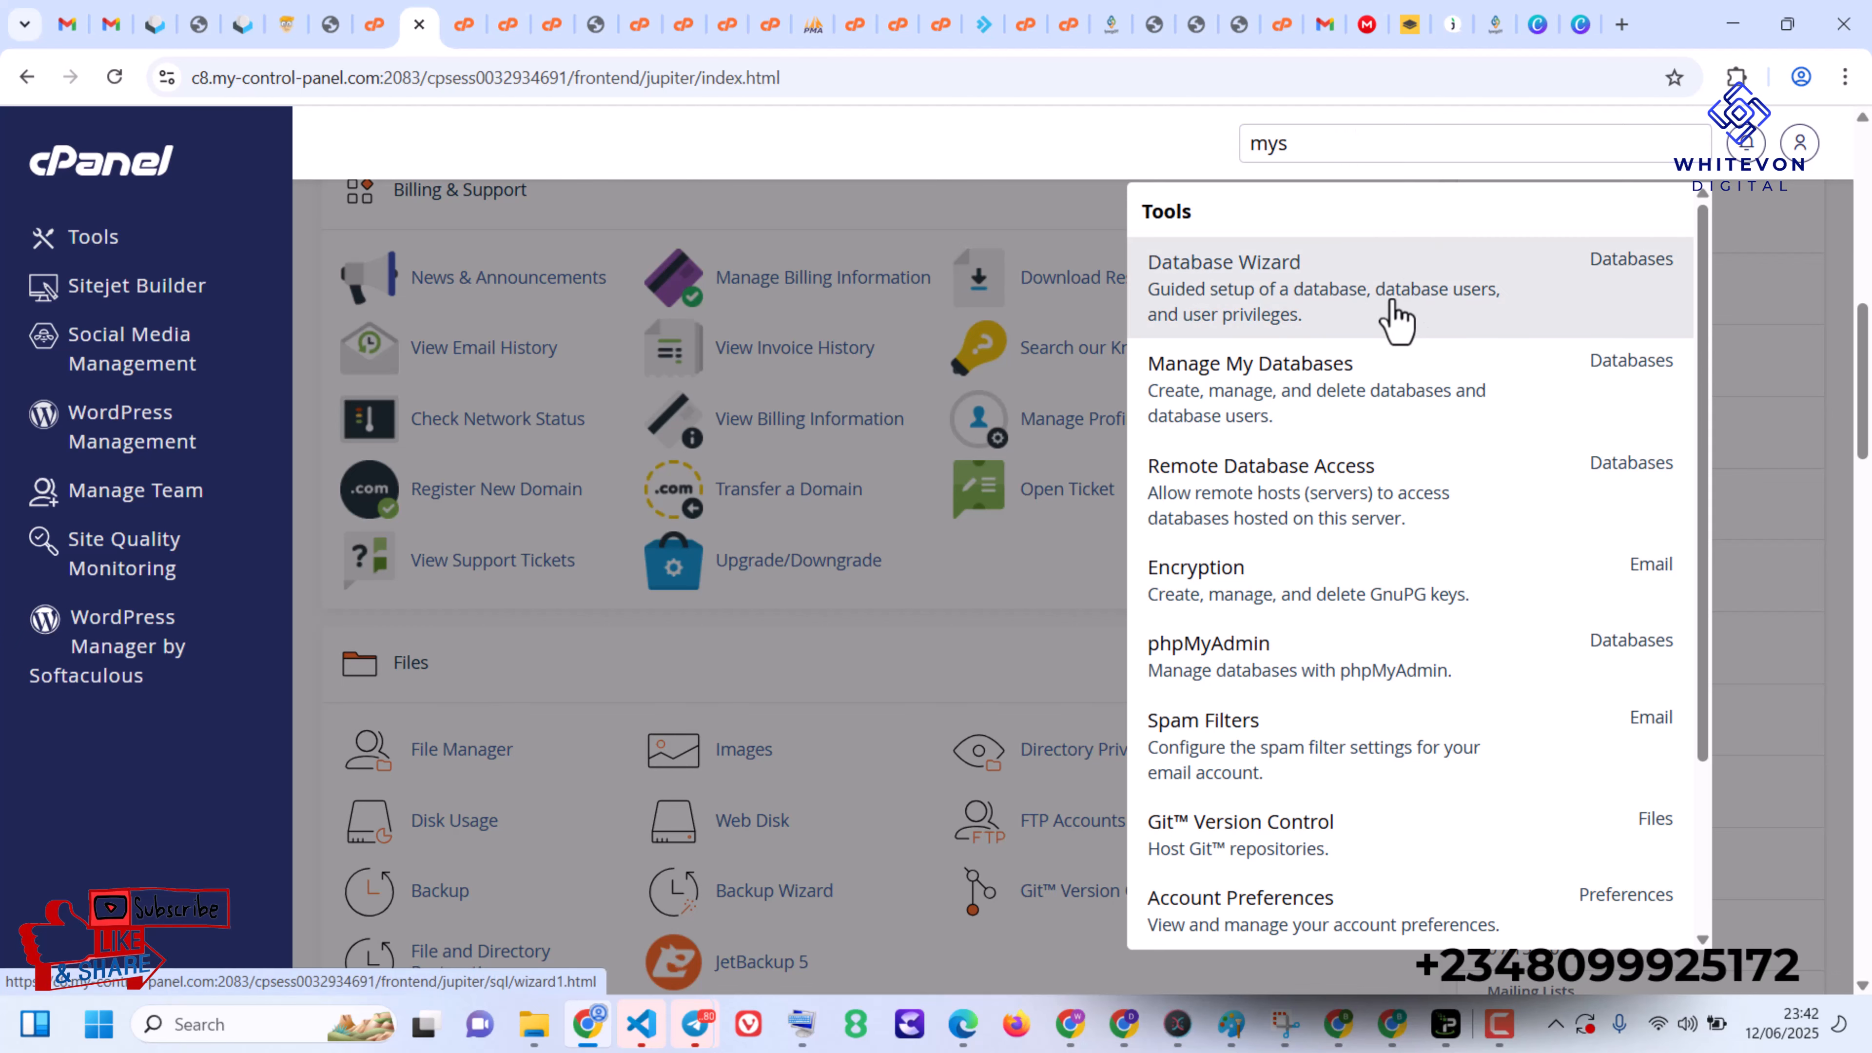
left_click(1392, 318)
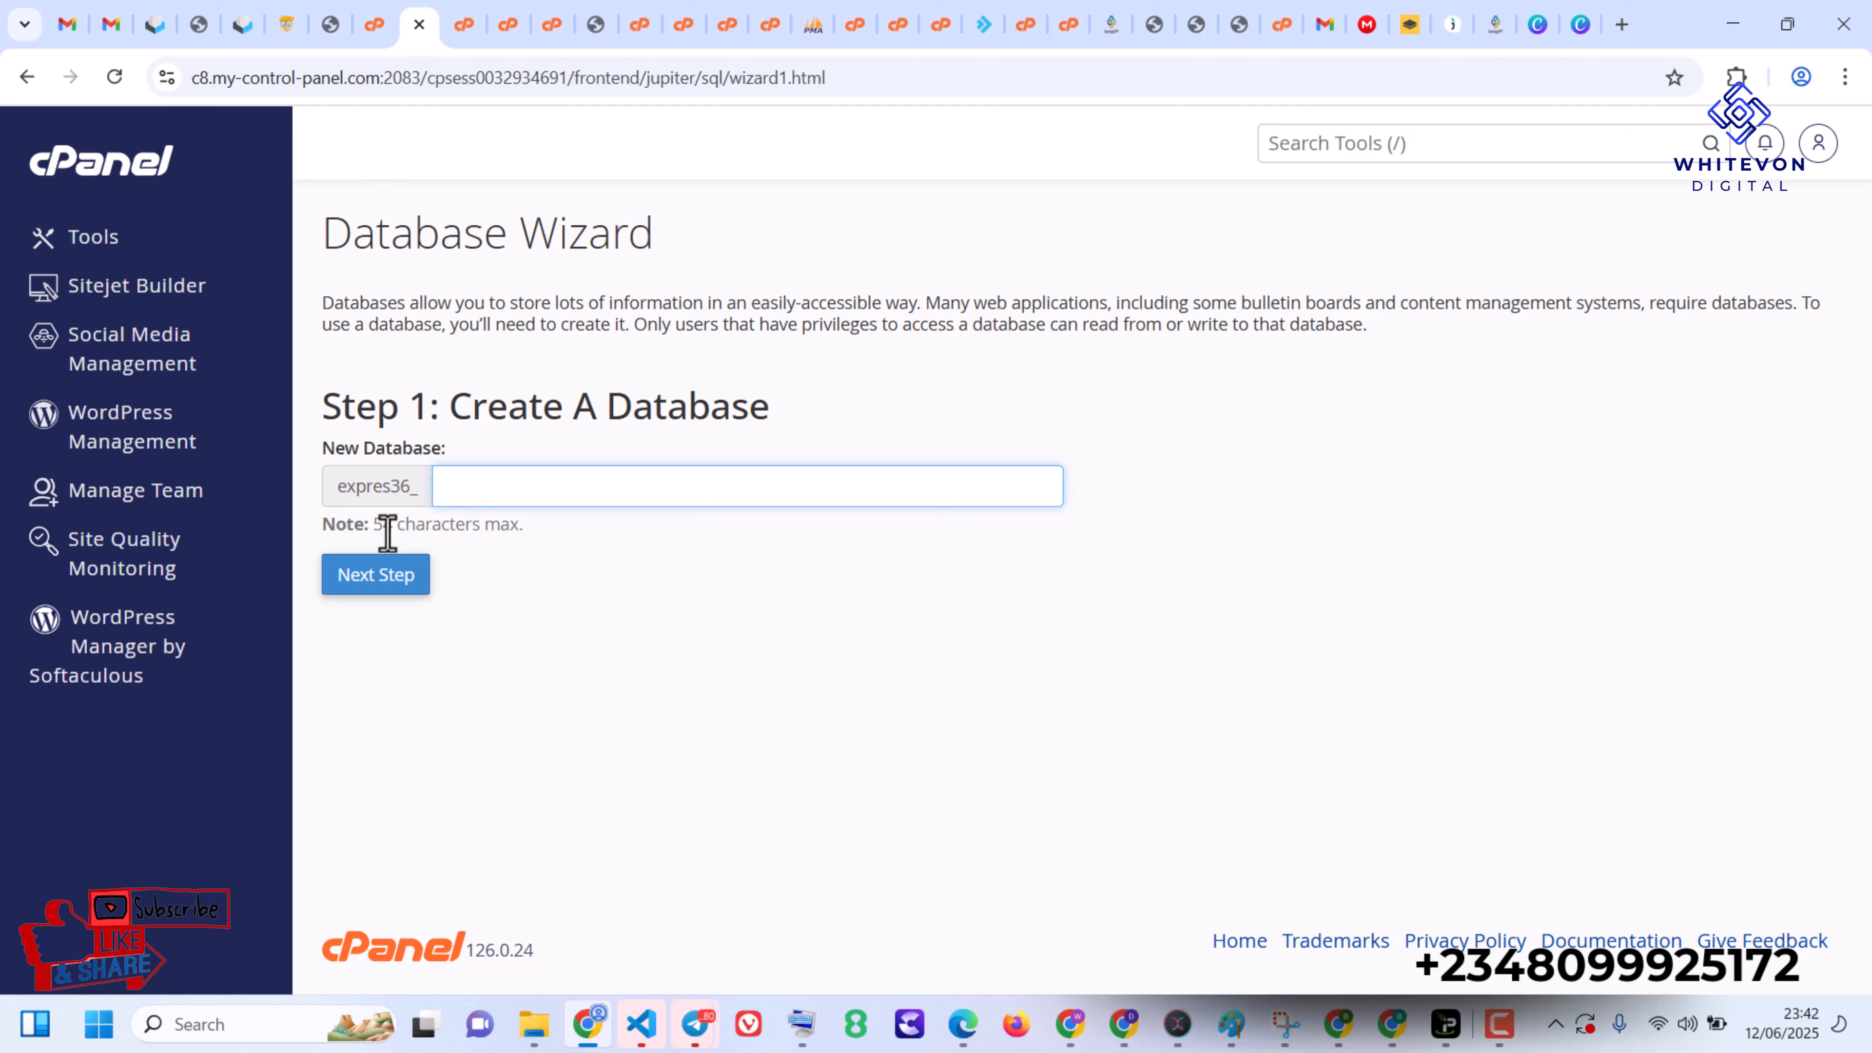
type("app")
left_click(387, 577)
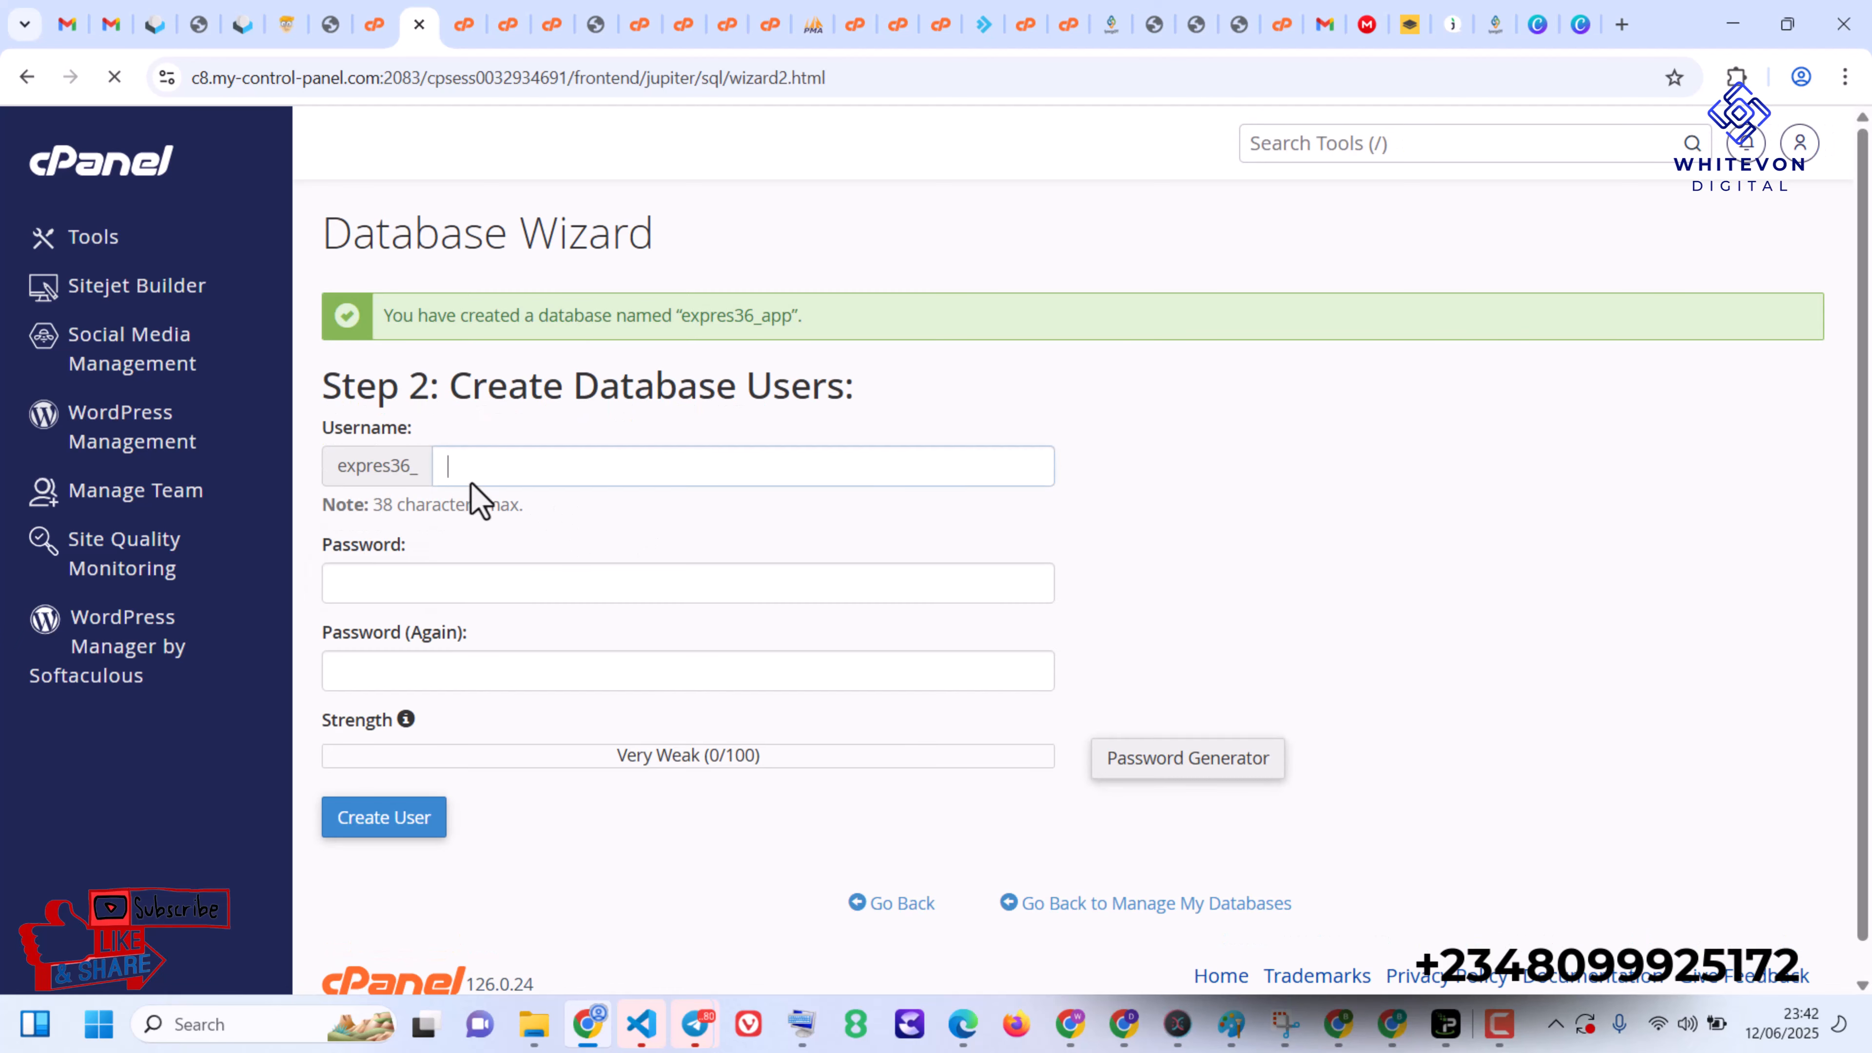
- Set the new database user's name to app after the expres36_ prefix, clearing the autofilled text
type("app")
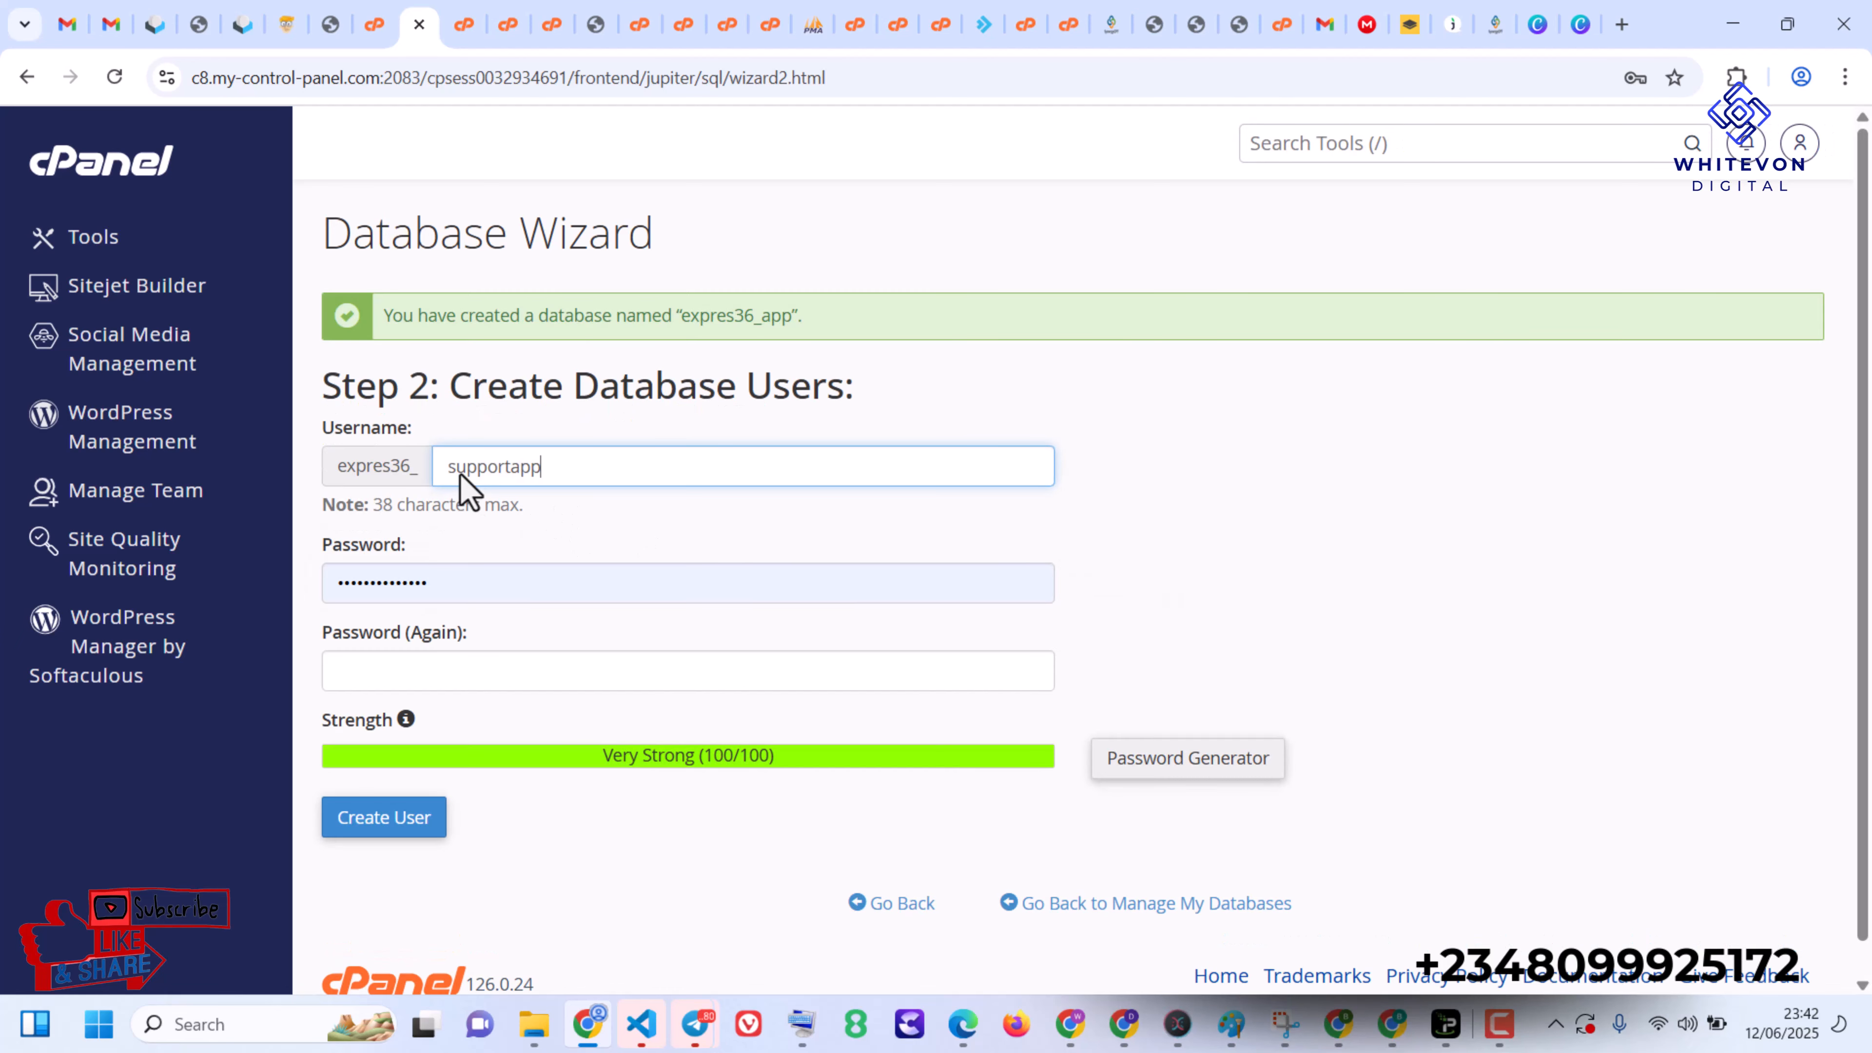
left_click_drag(510, 466, 305, 510)
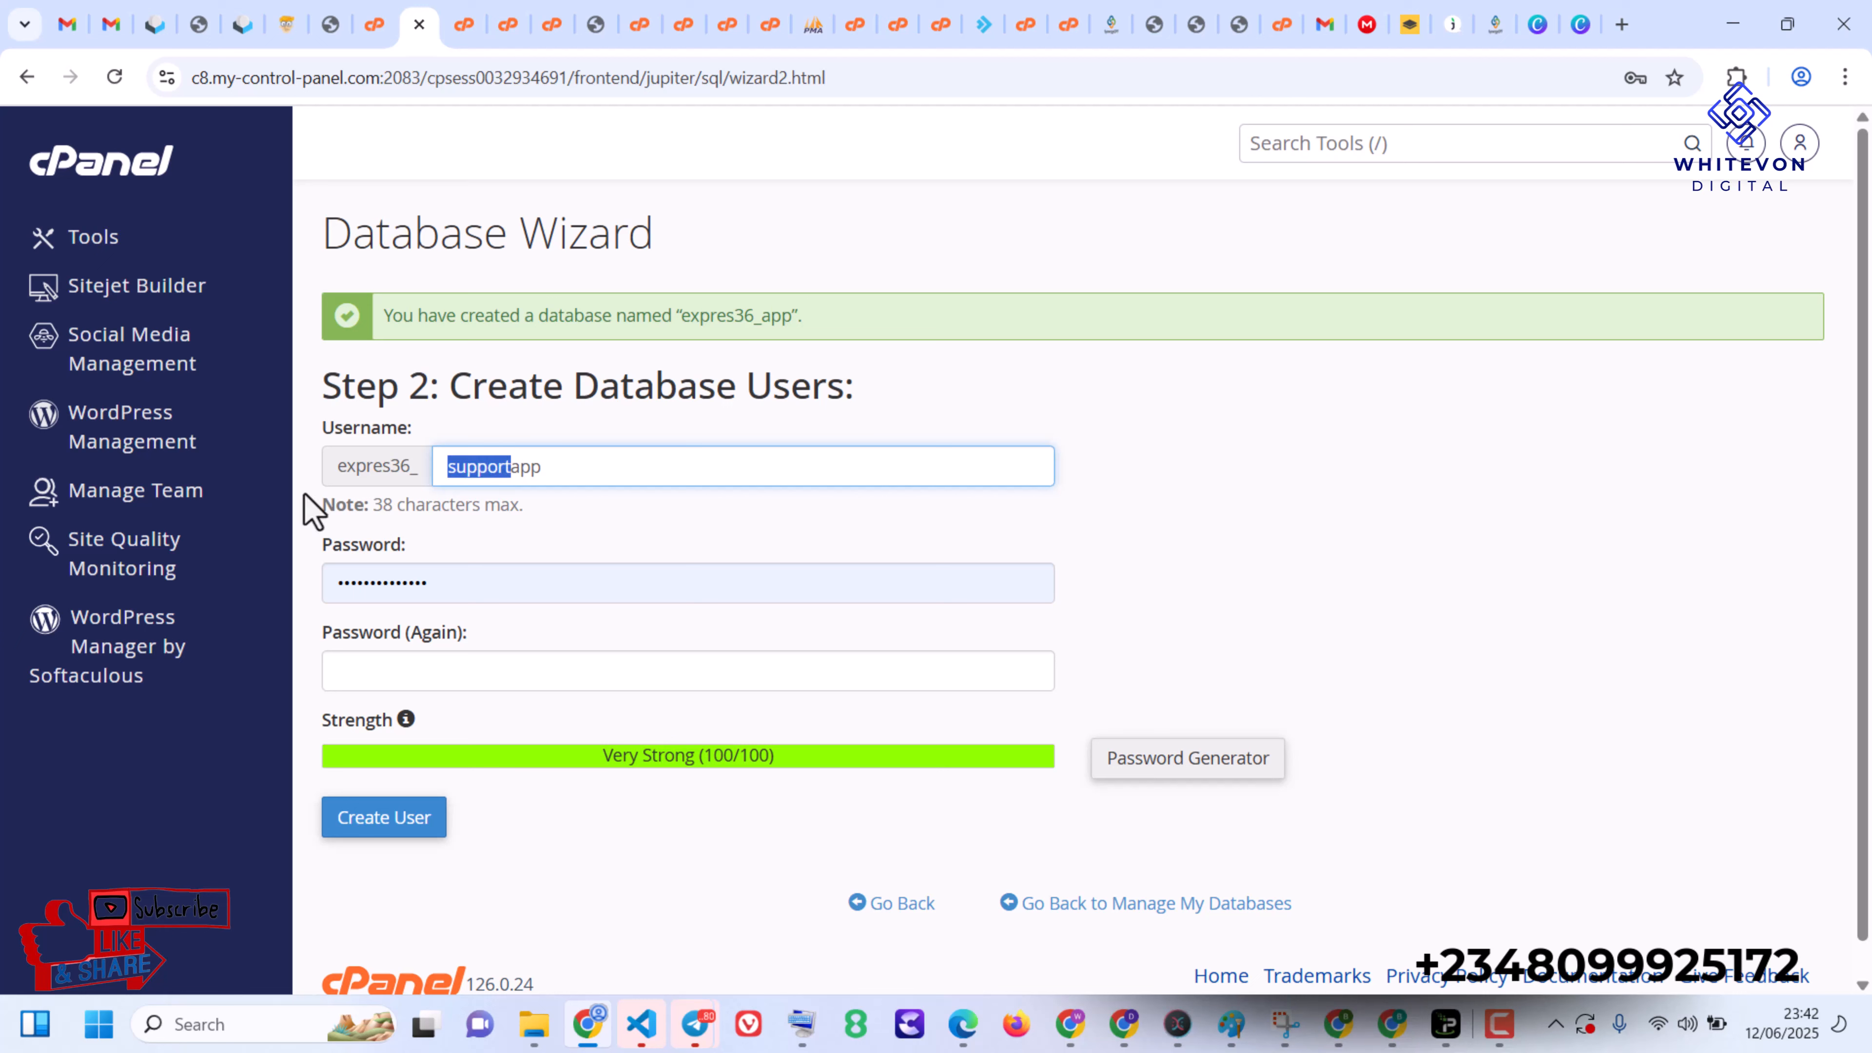
key("BackSpace")
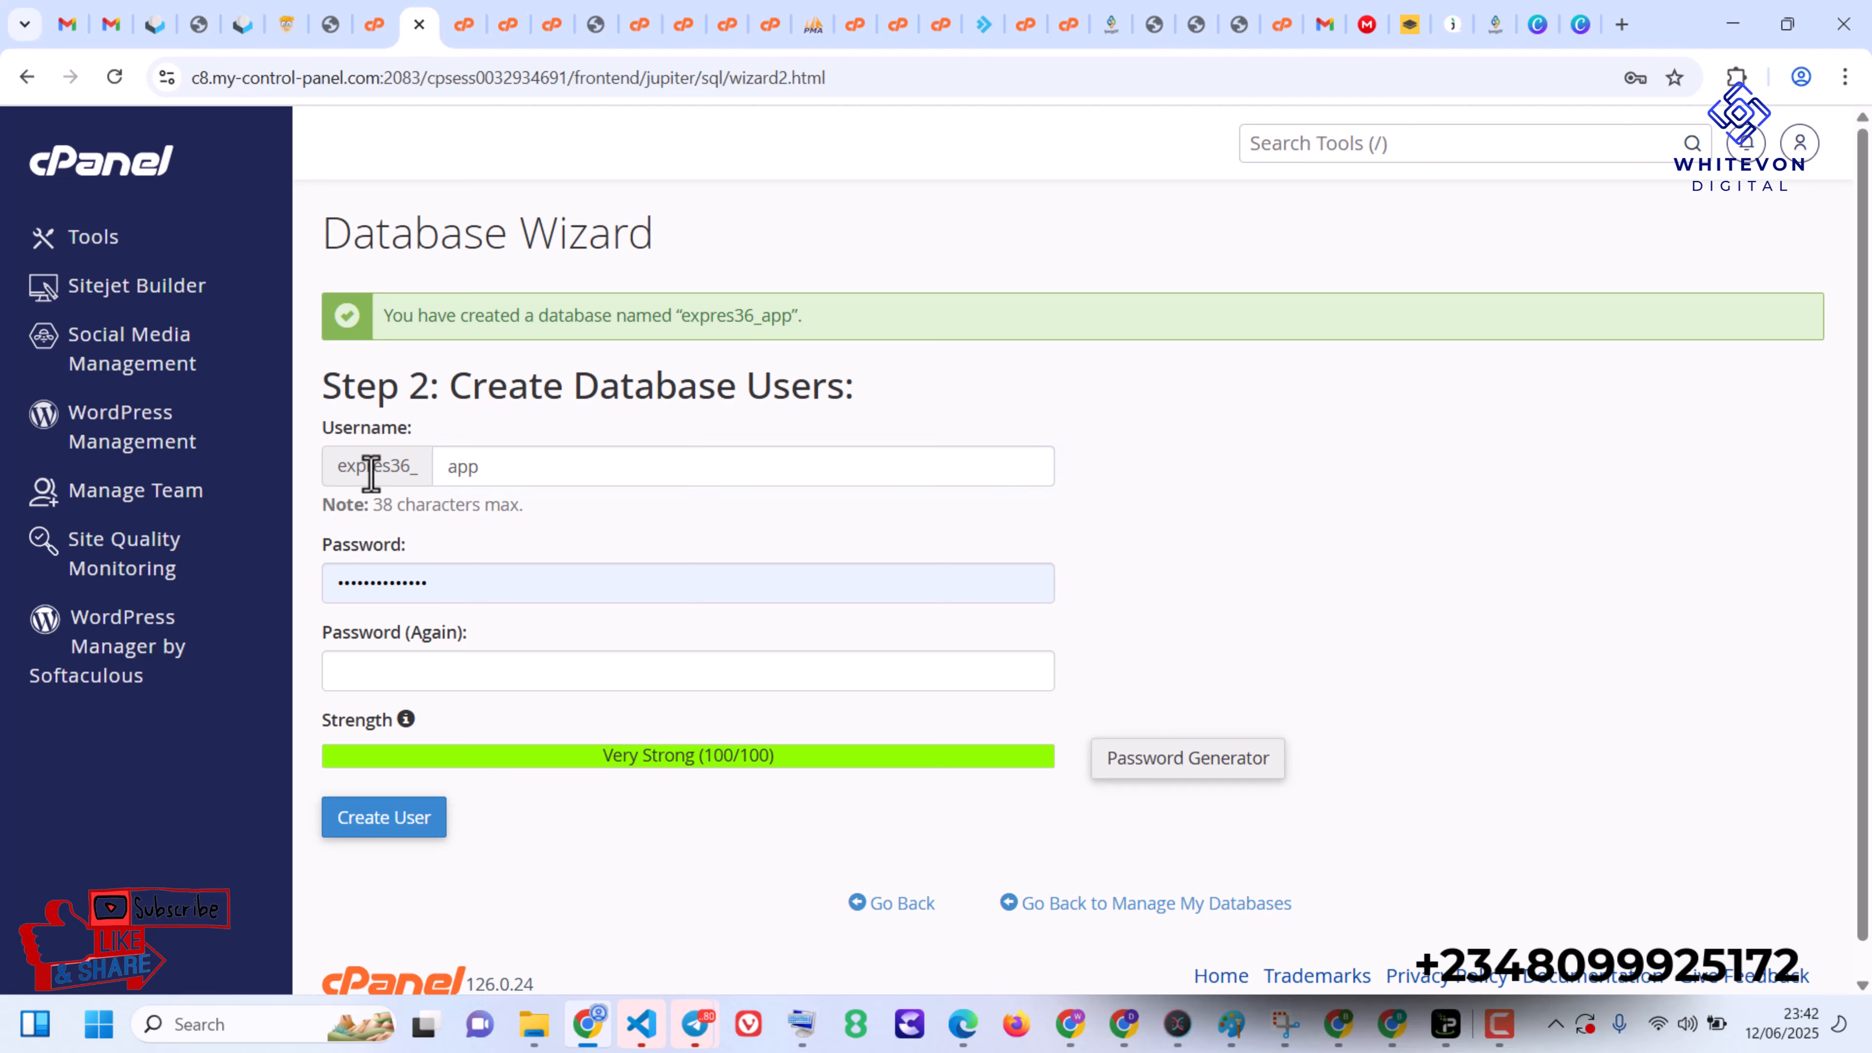
double_click(371, 472)
left_click(441, 467)
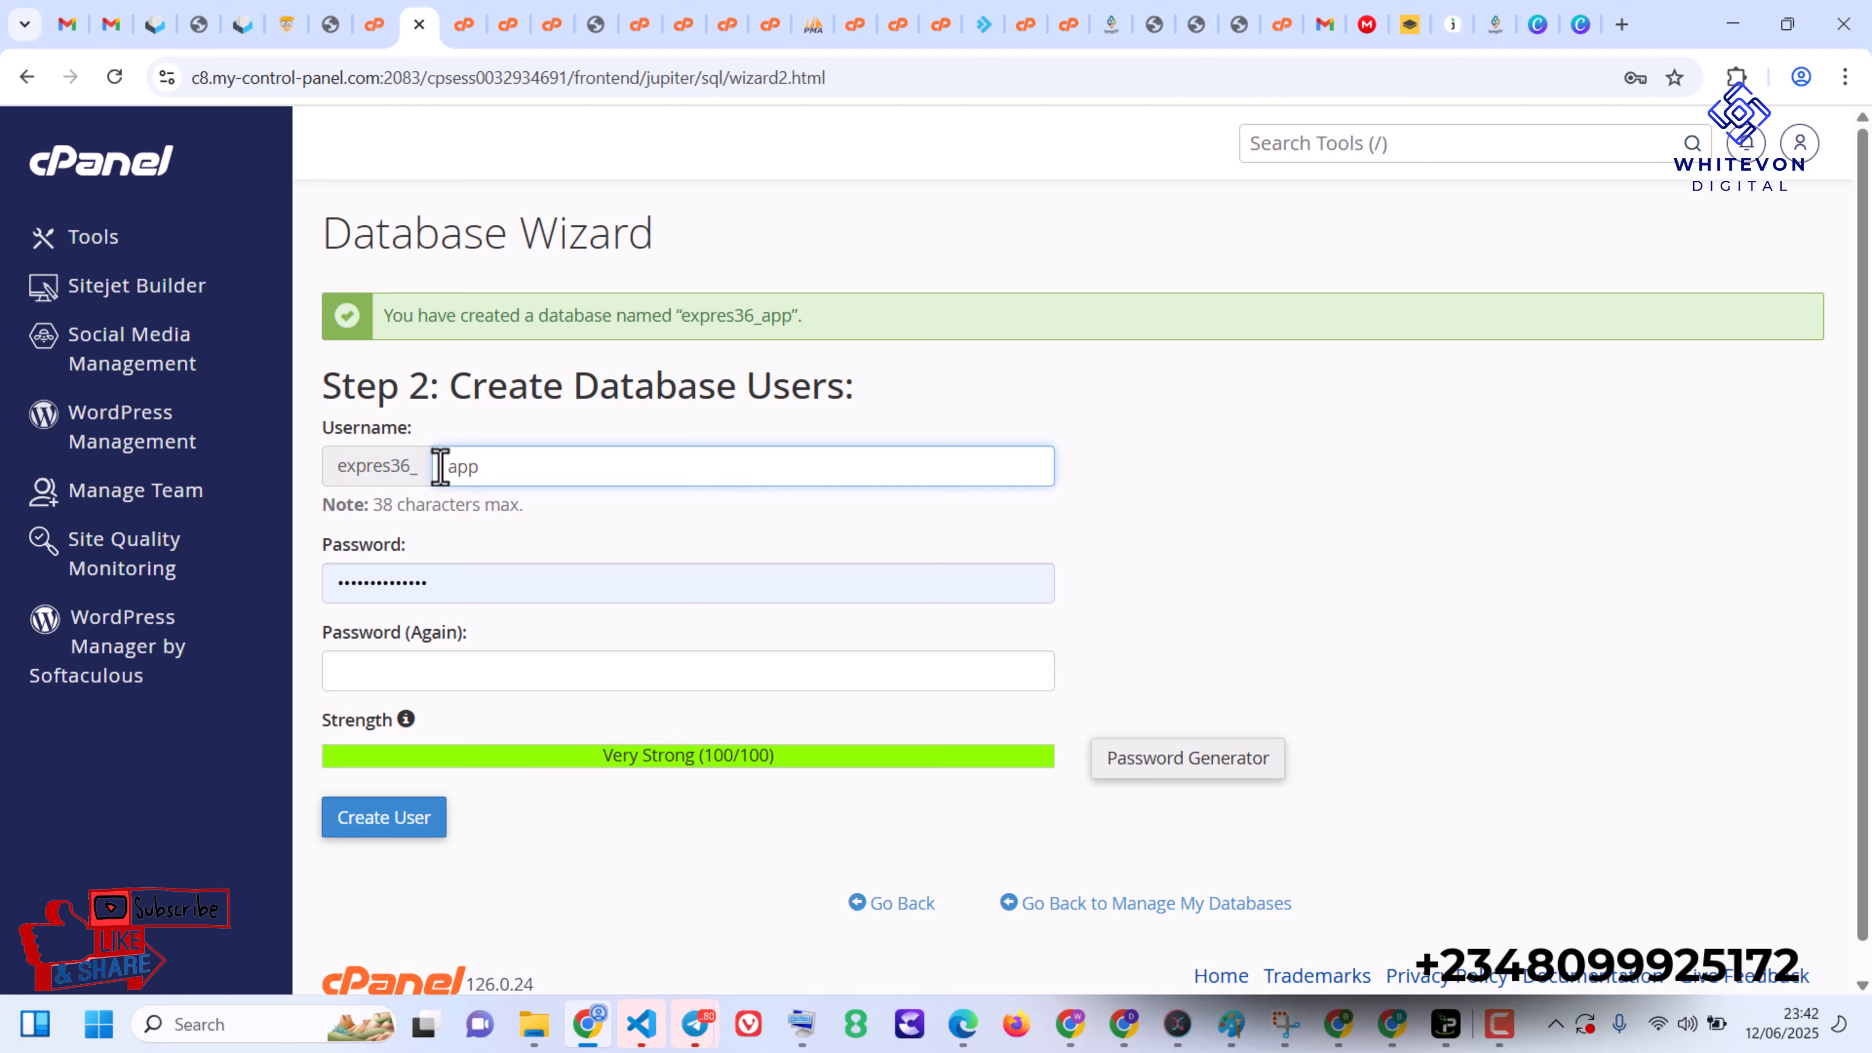
key("ctrl+a")
key("ctrl+c")
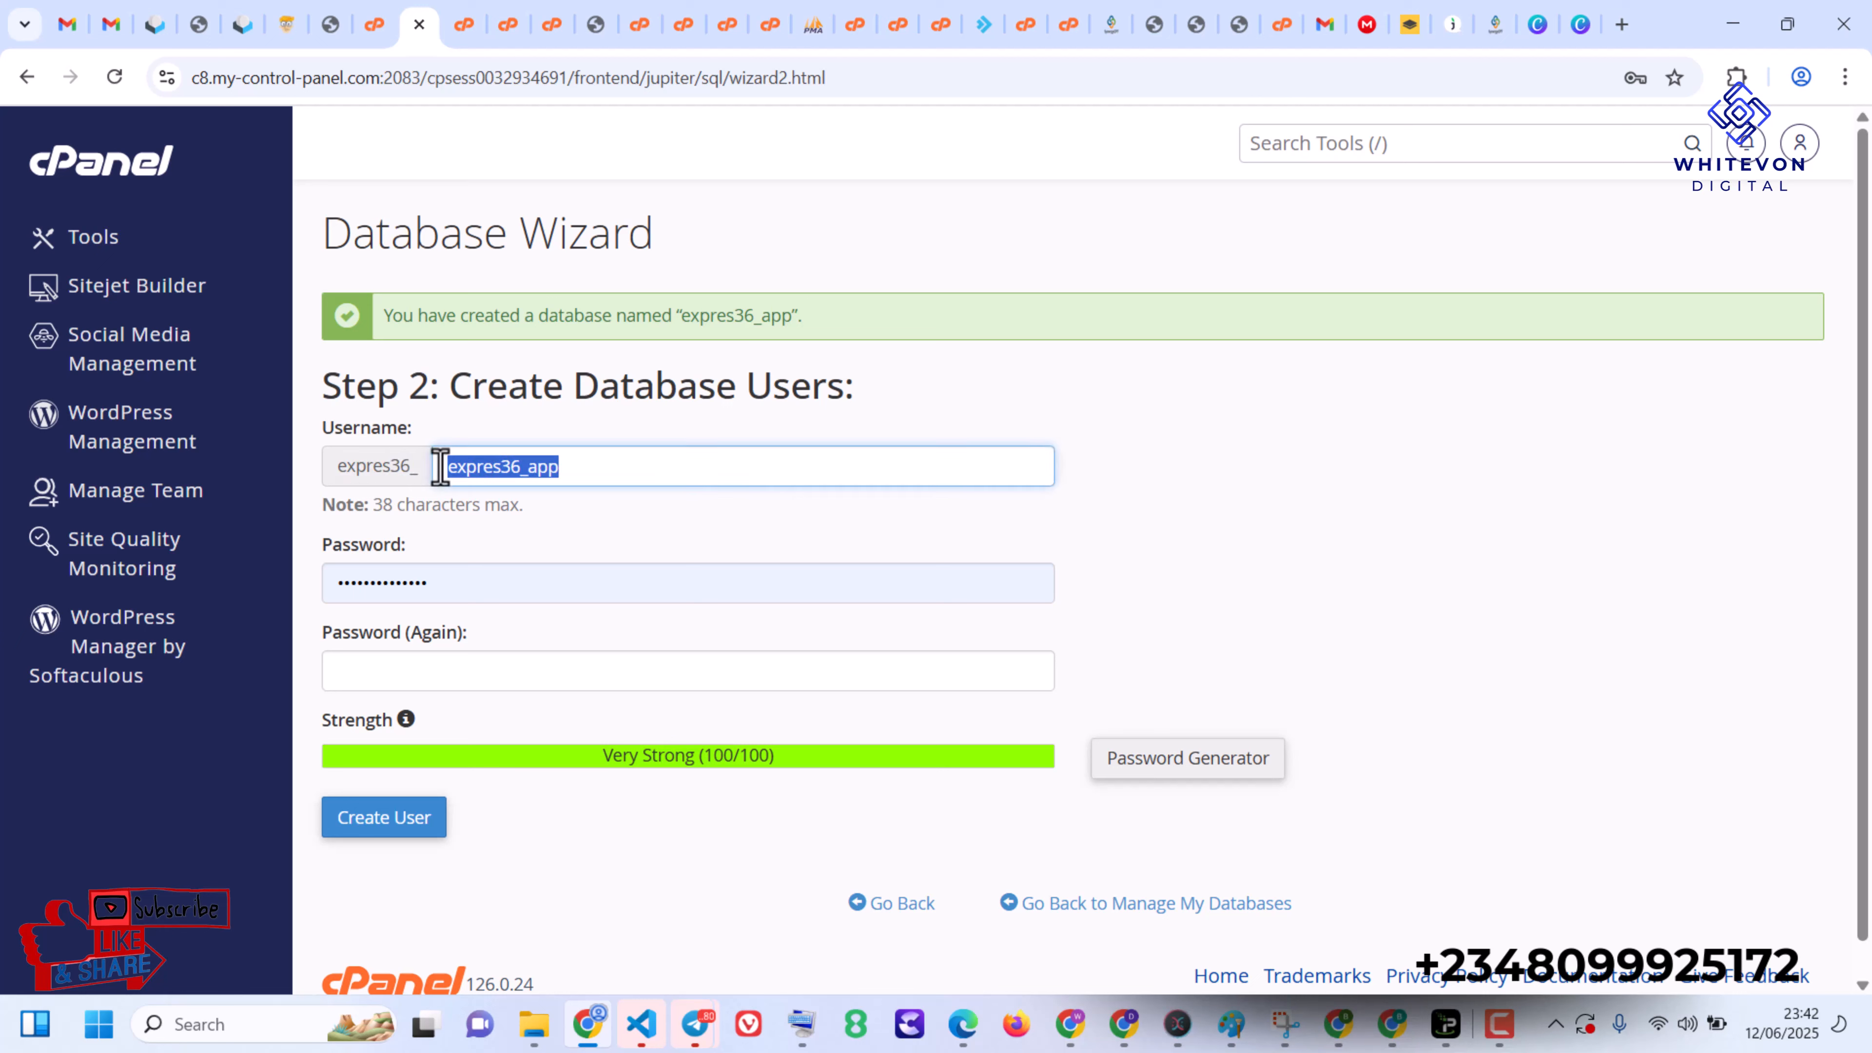
key("BackSpace")
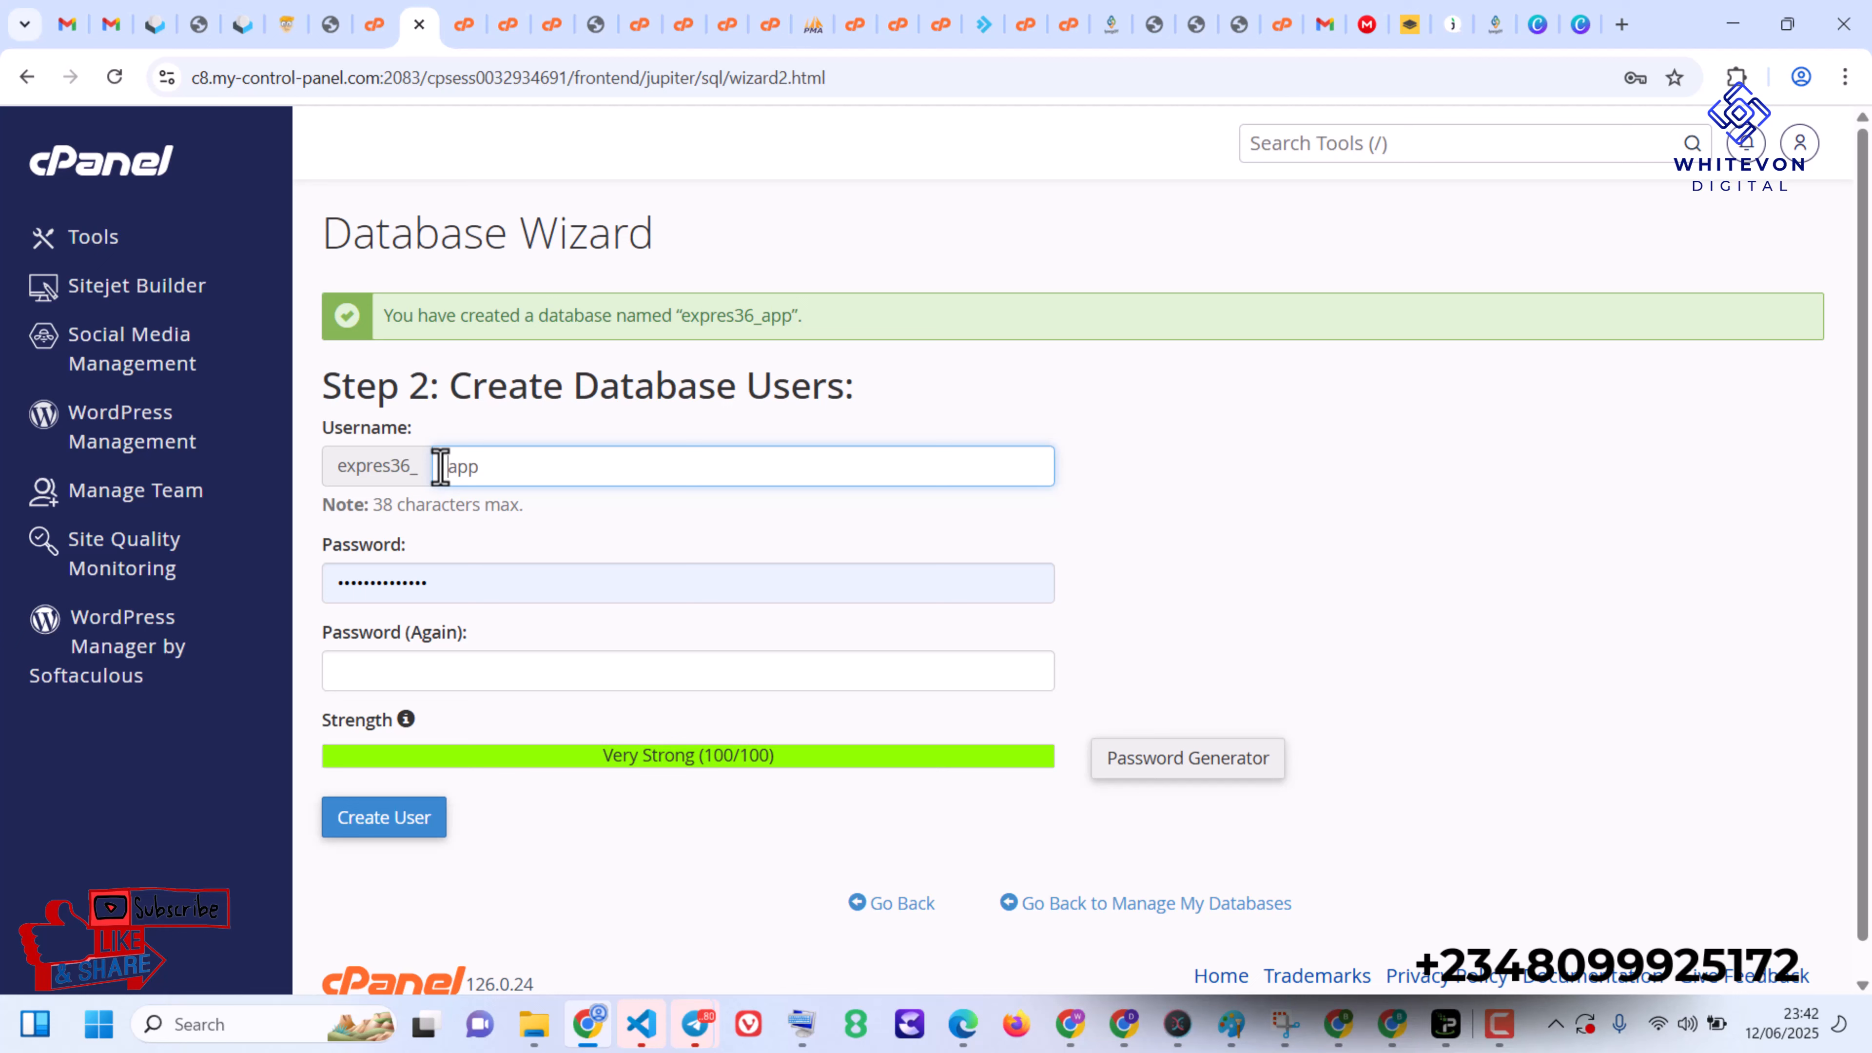
key("ctrl+v")
key("ctrl+z")
- Replace the autofilled database user password, repeat the new password in the confirmation field and create the user
left_click(475, 594)
key("ctrl+a")
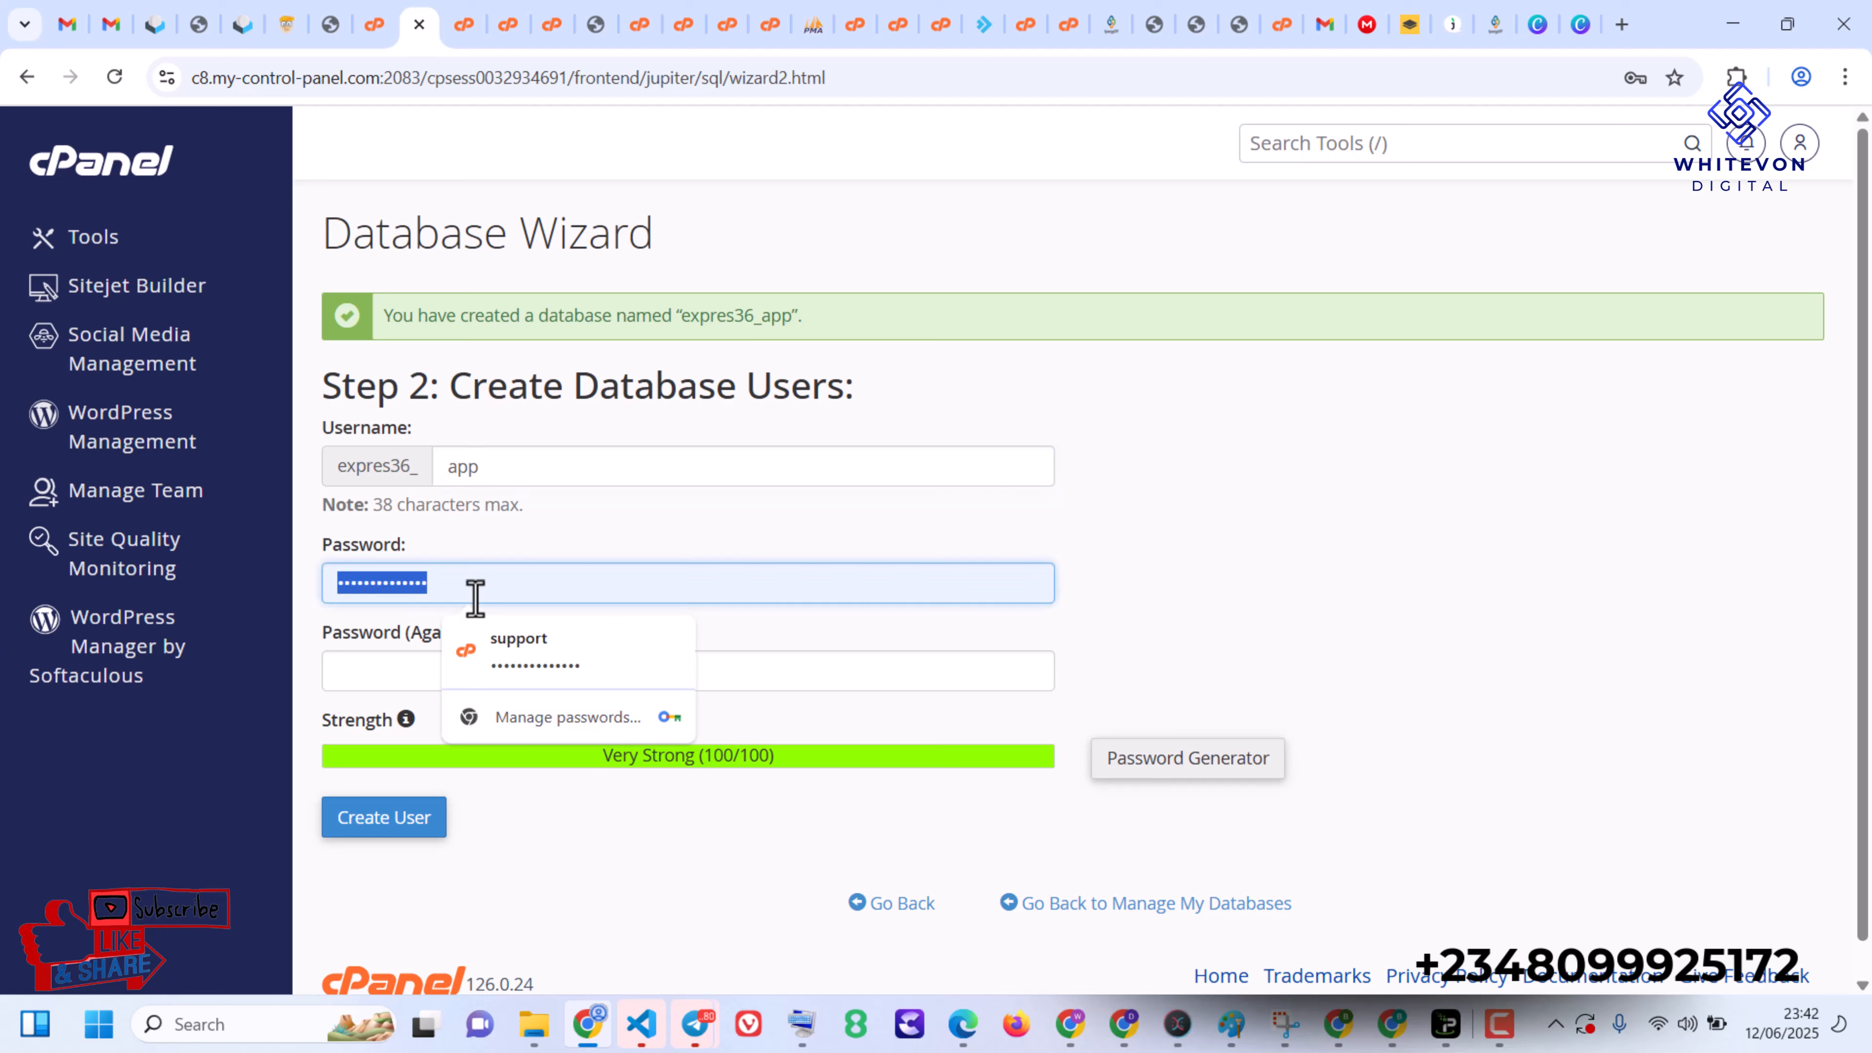
key("ctrl+v")
left_click(390, 671)
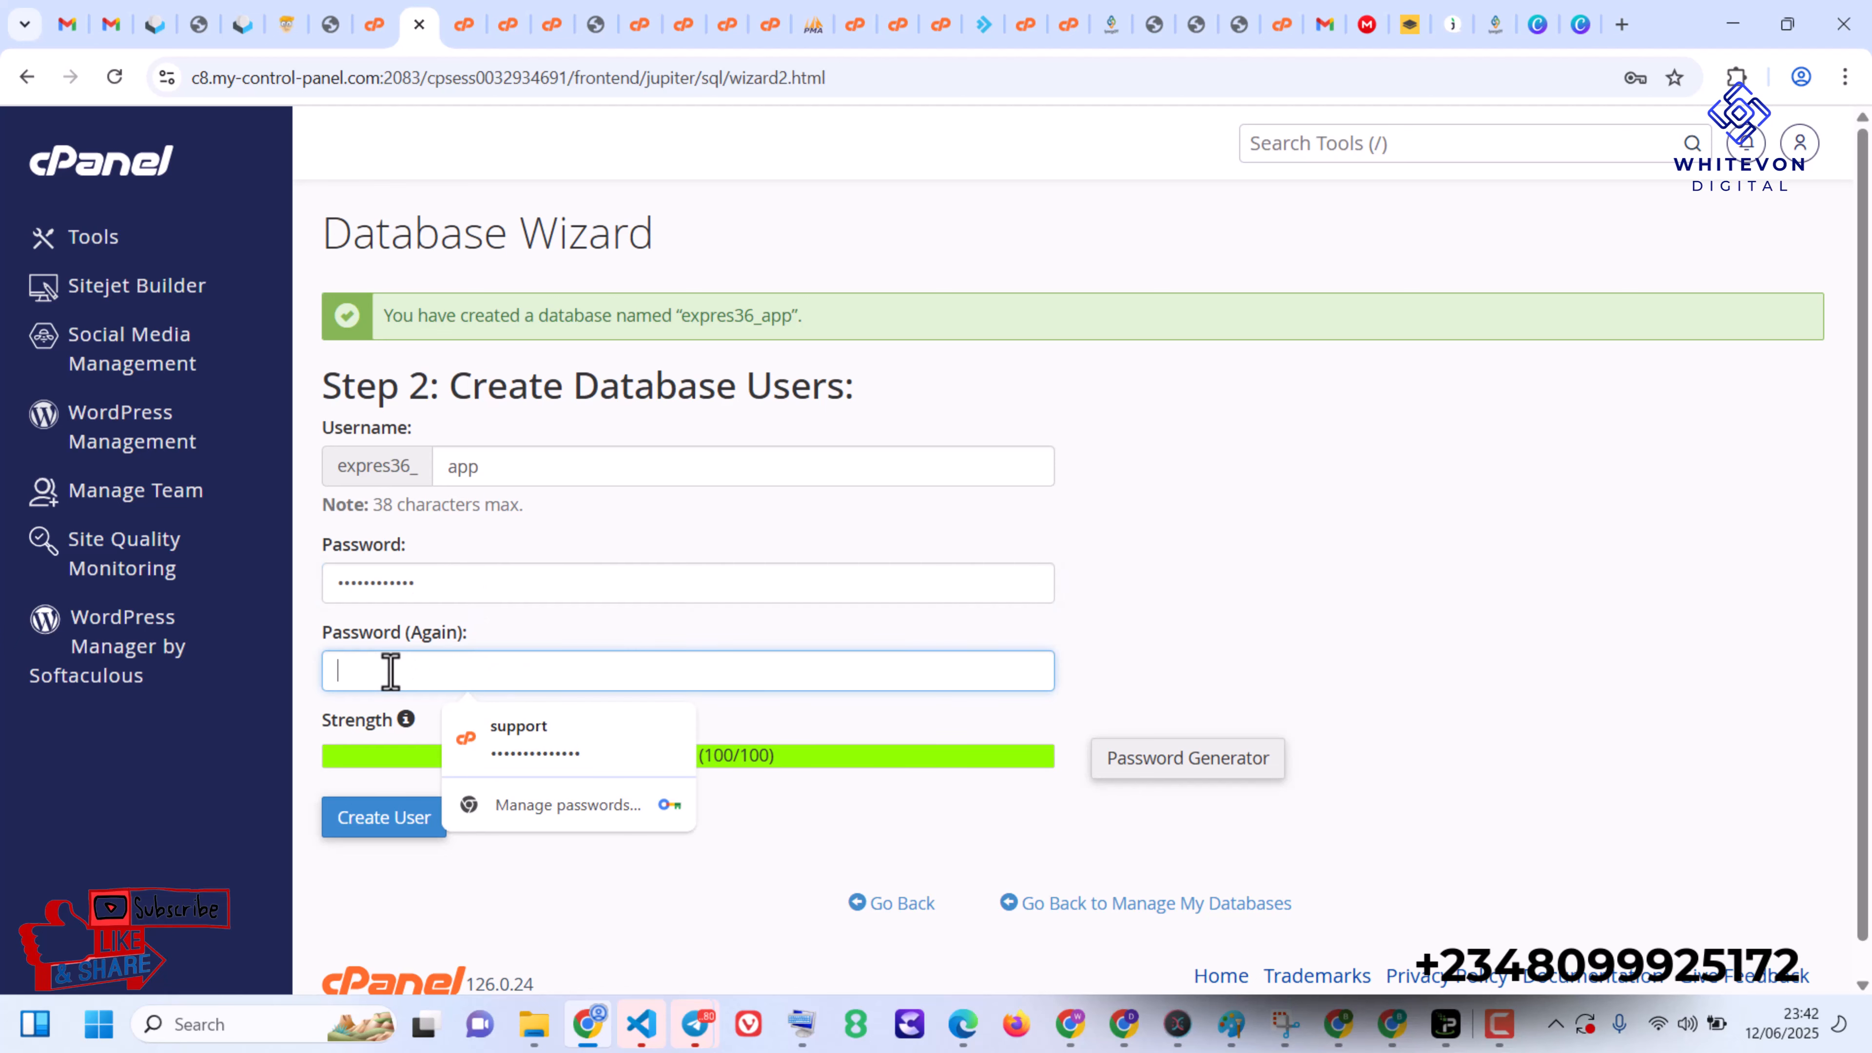
key("ctrl+v")
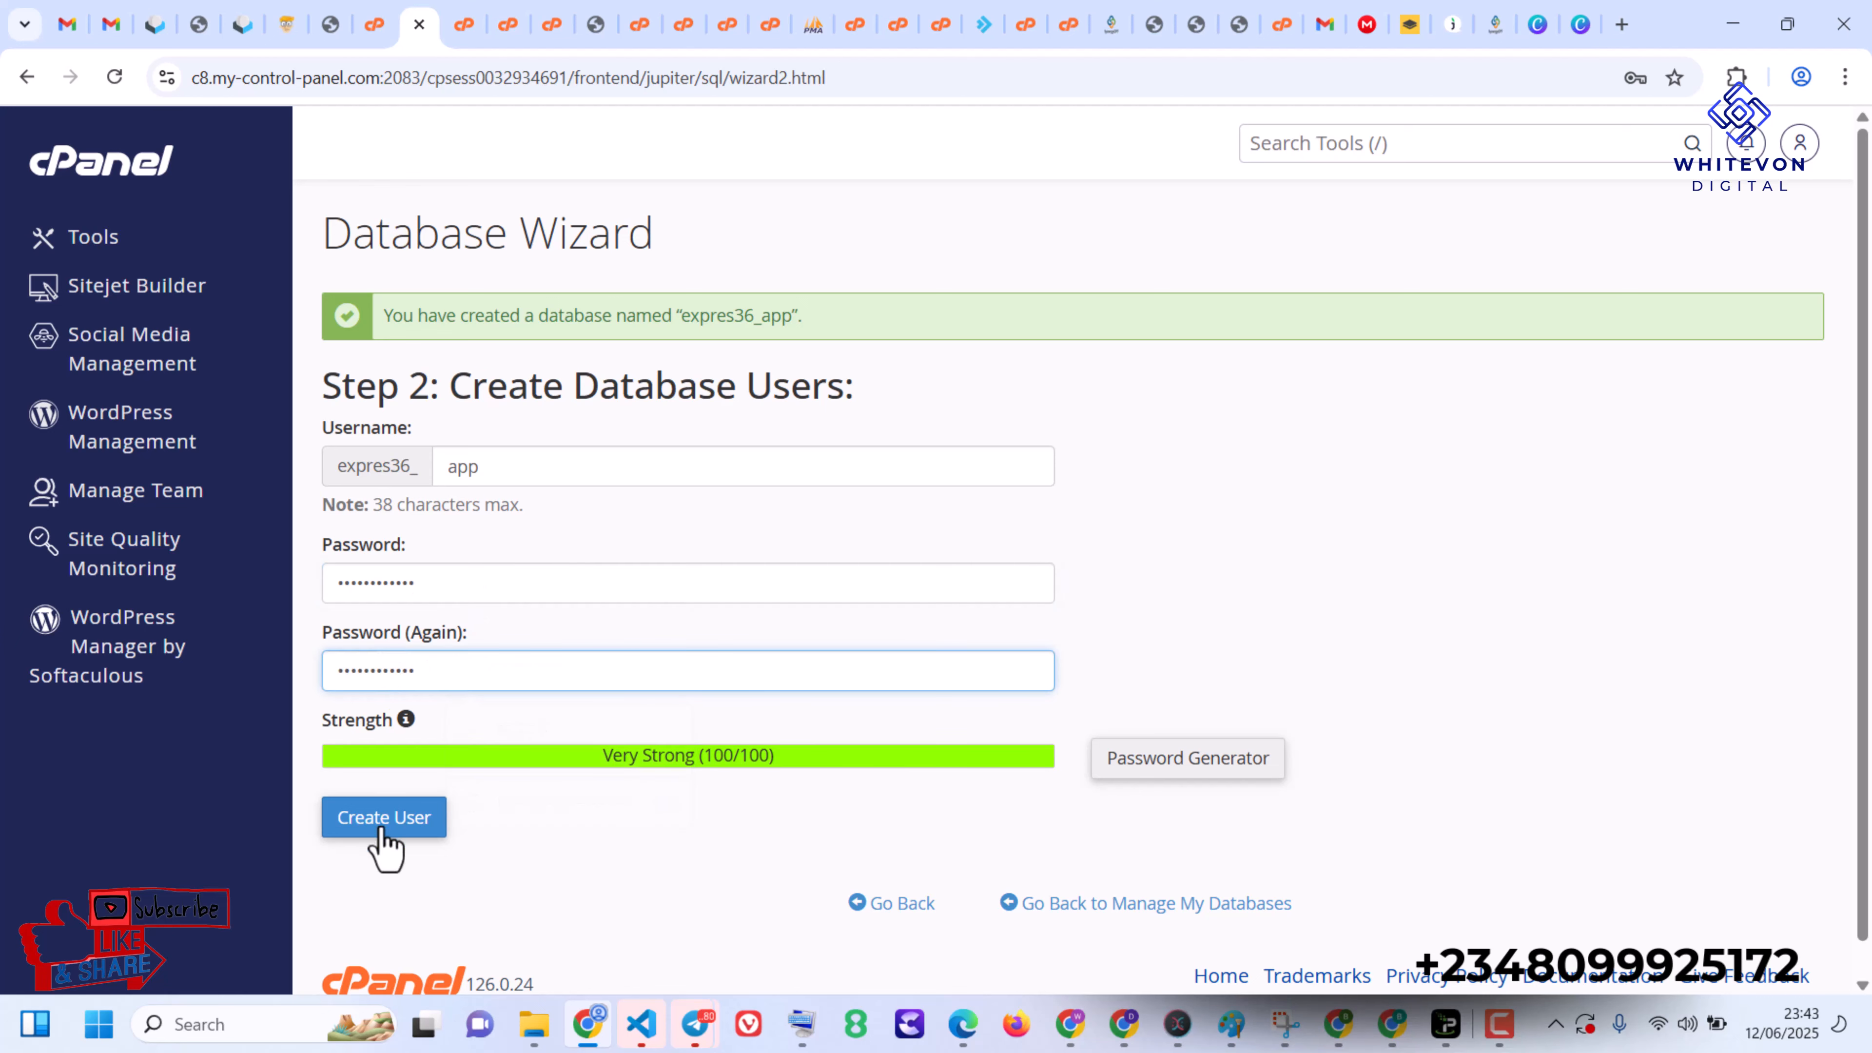
left_click(381, 827)
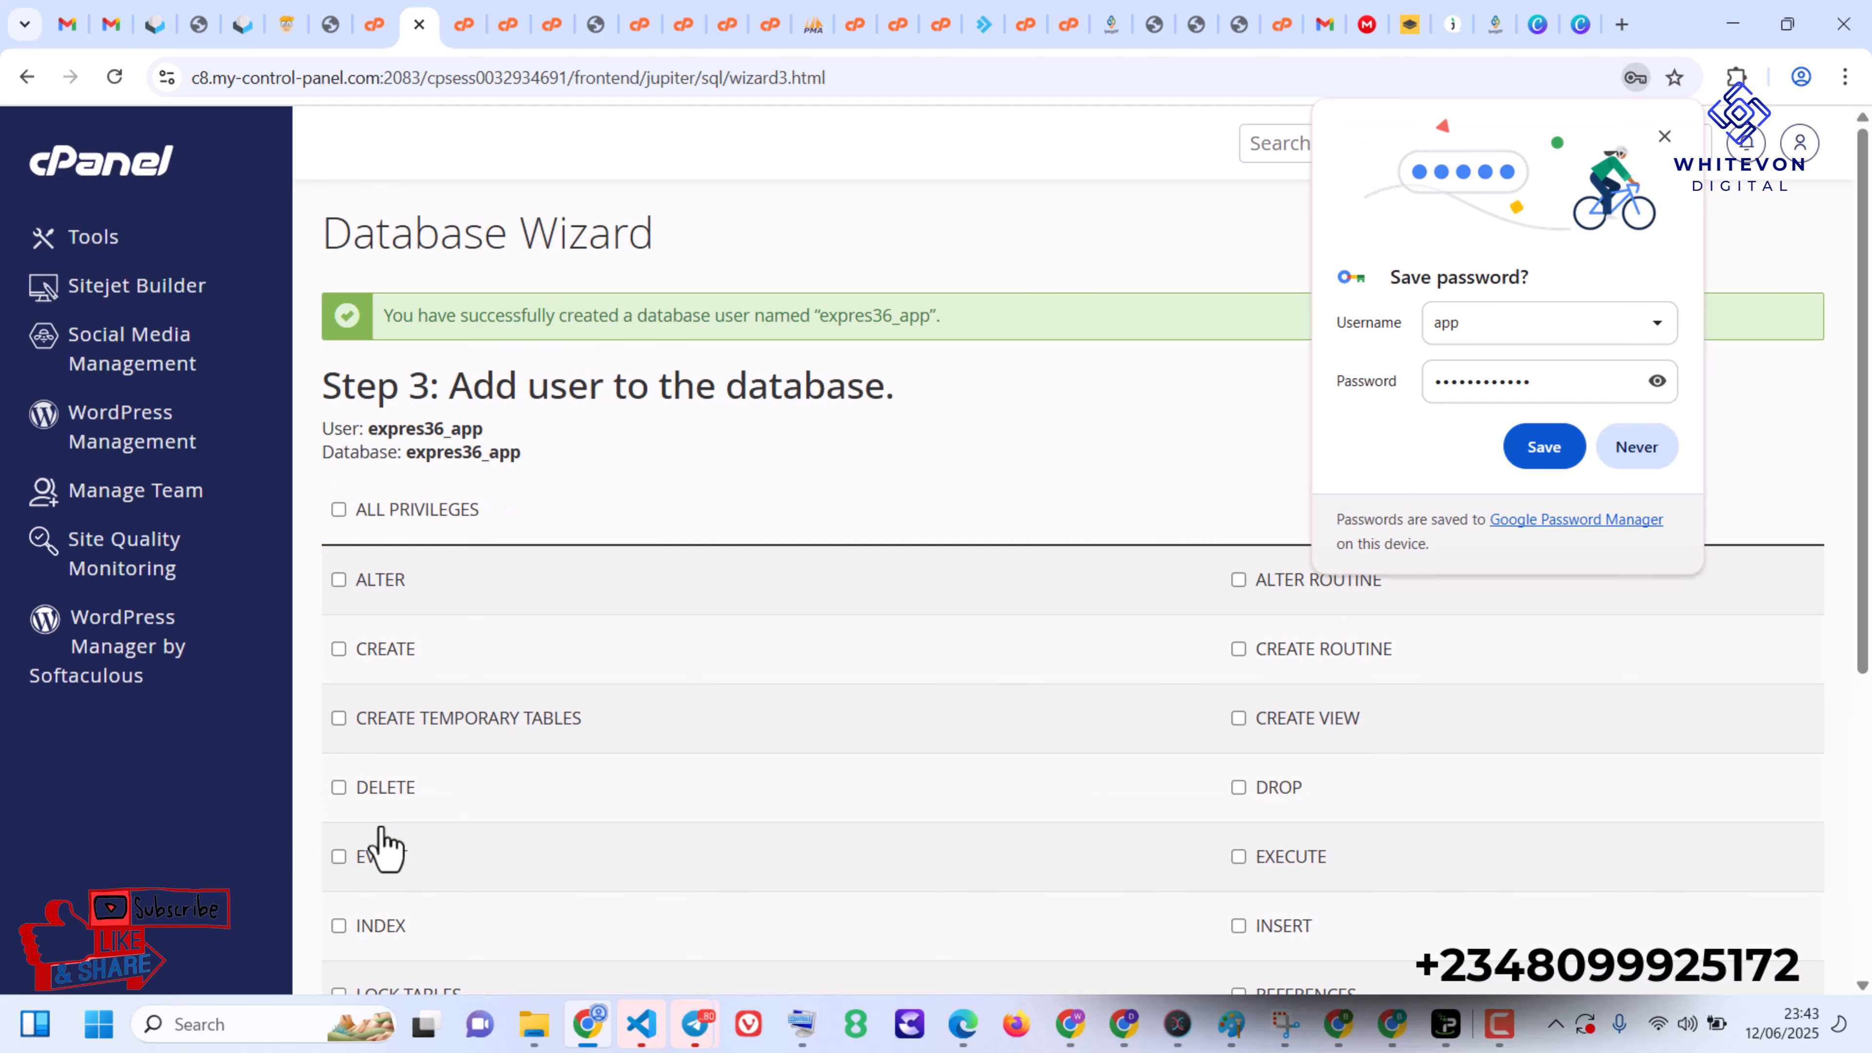
- Grant the new user ALL PRIVILEGES on the expres36_app database and dismiss the browser's save-password prompt
left_click(388, 514)
scroll(1072, 700, "down", 5)
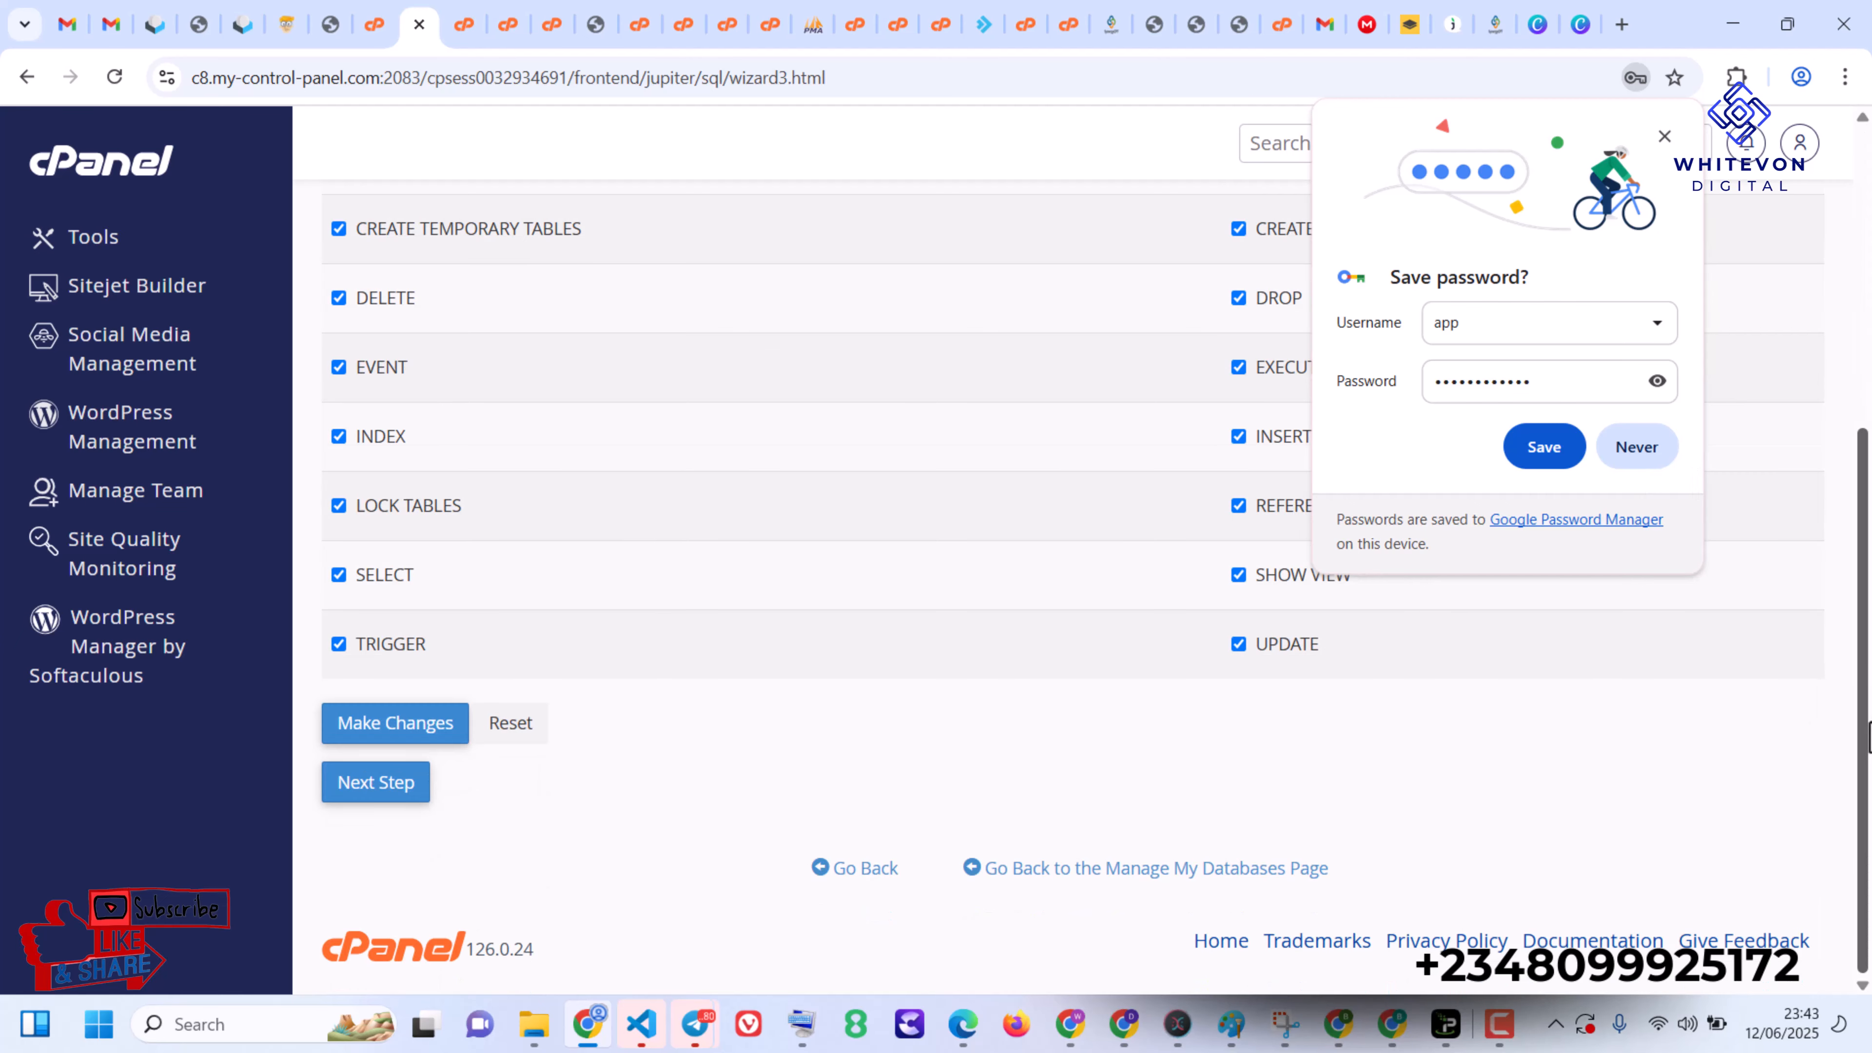
left_click(360, 734)
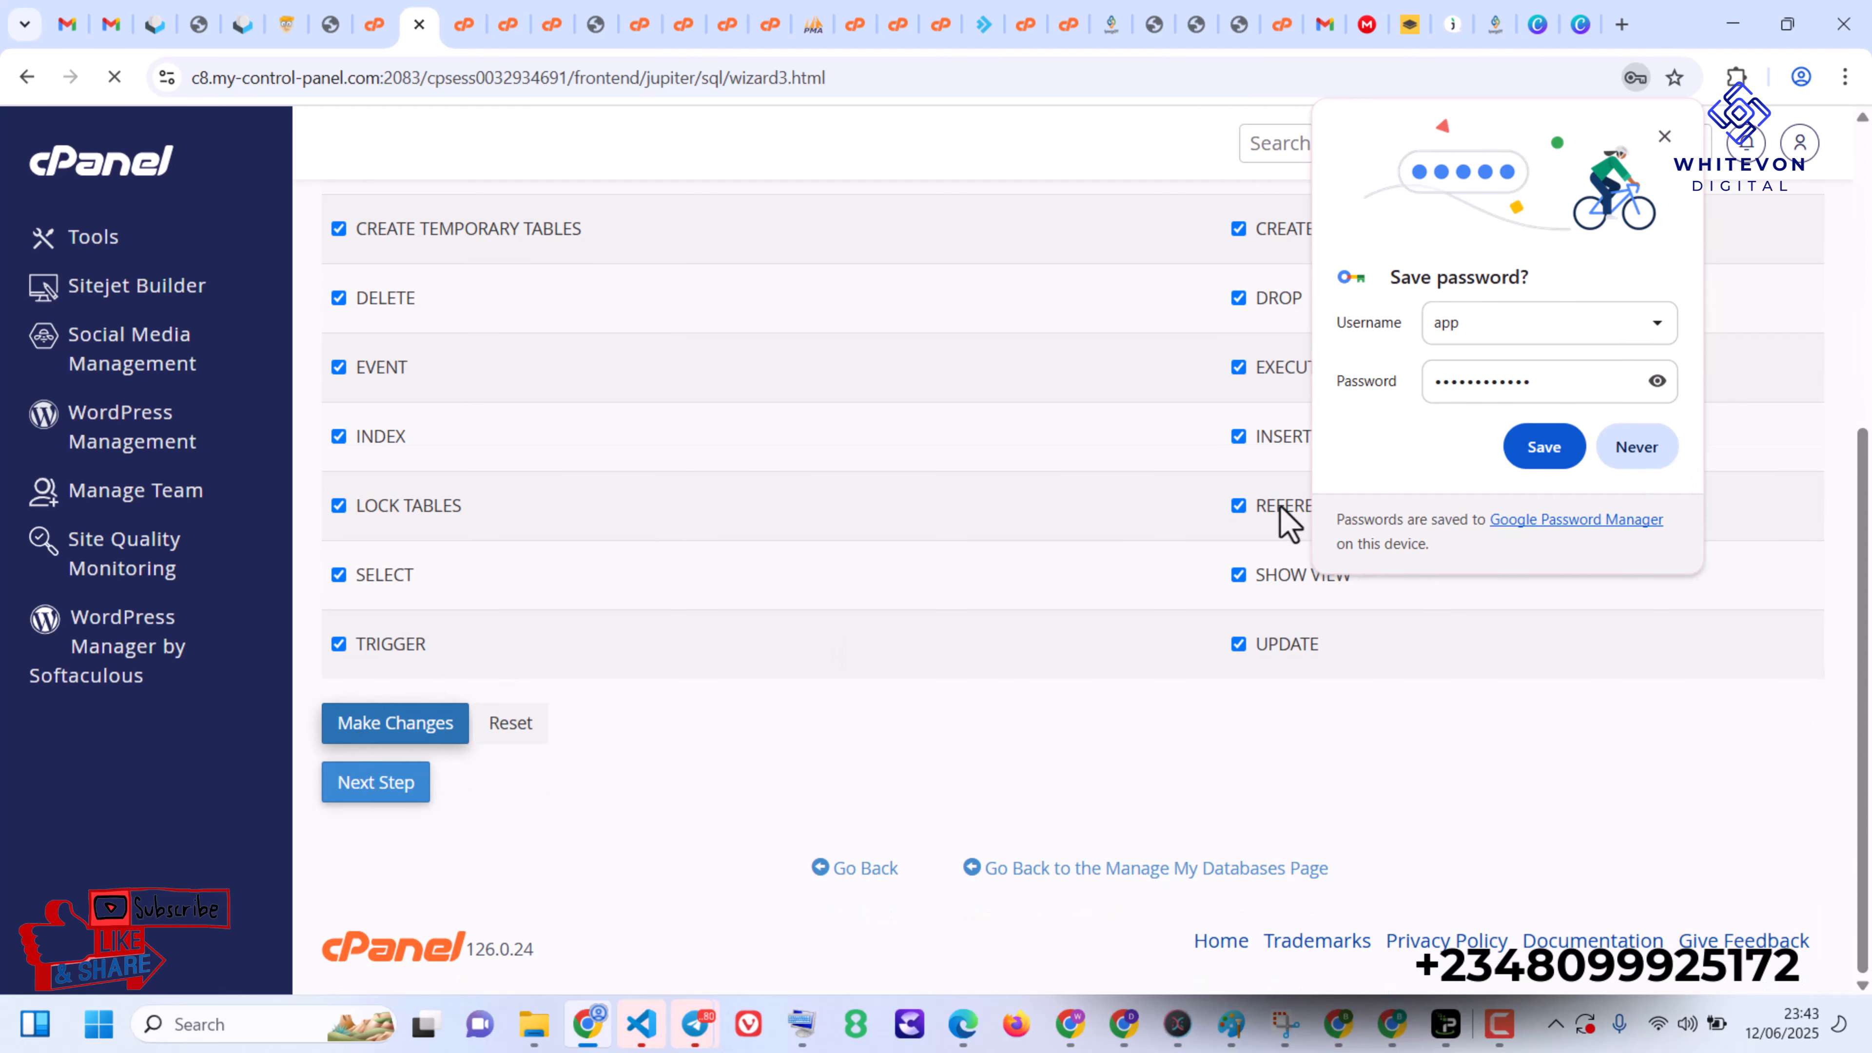
left_click(1666, 139)
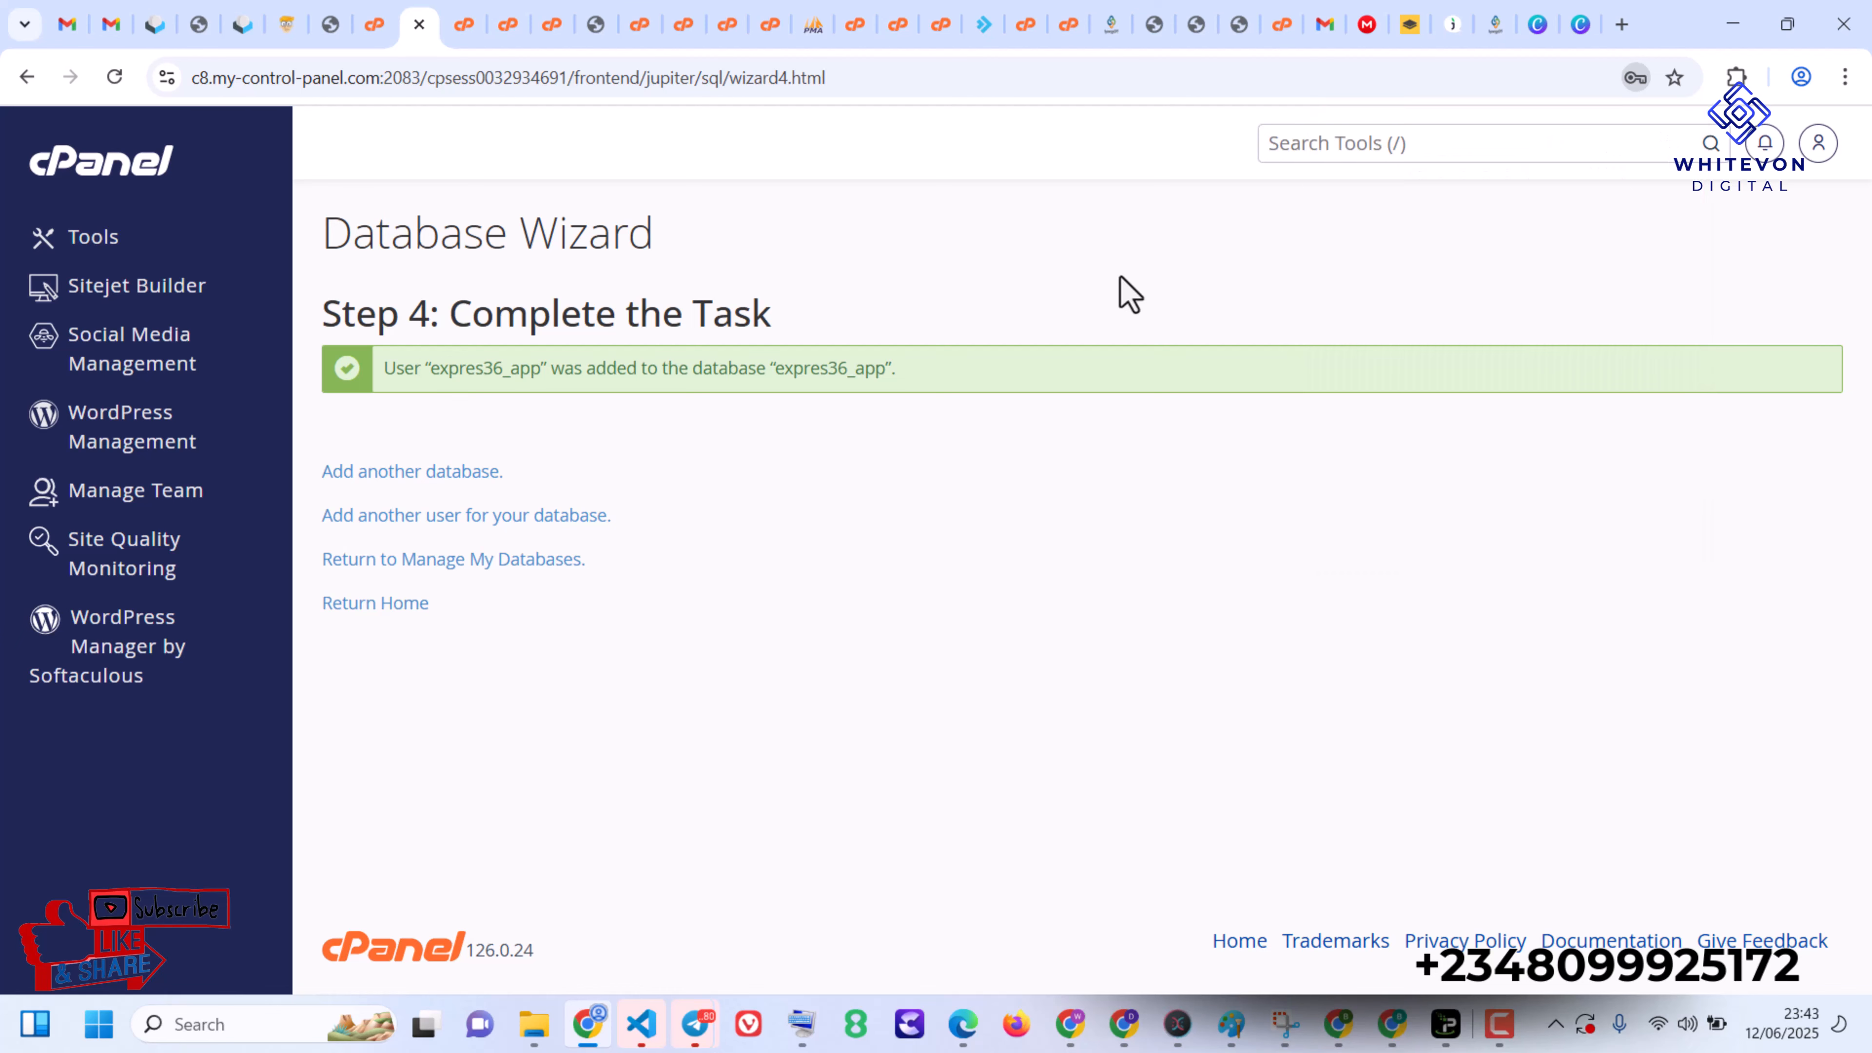
- Search the cPanel tools for "php" and open phpMyAdmin
left_click(1367, 144)
type("php")
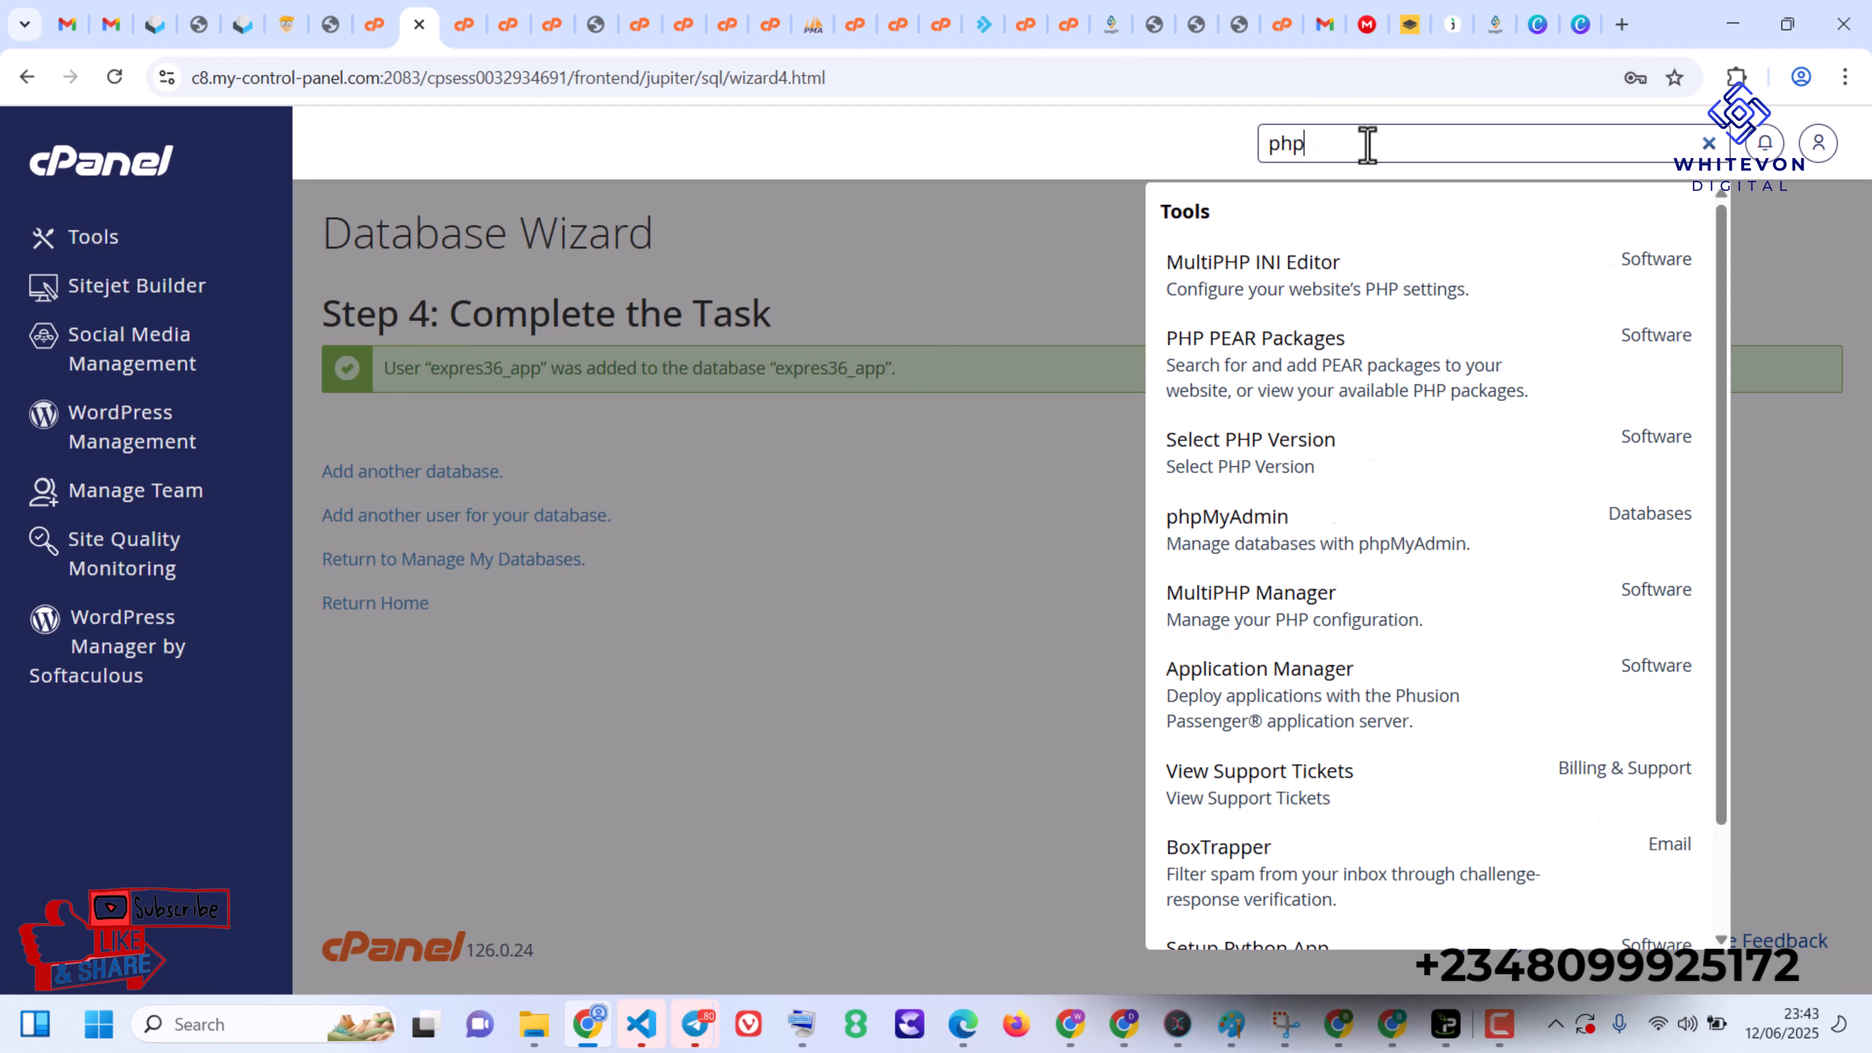
left_click(1297, 542)
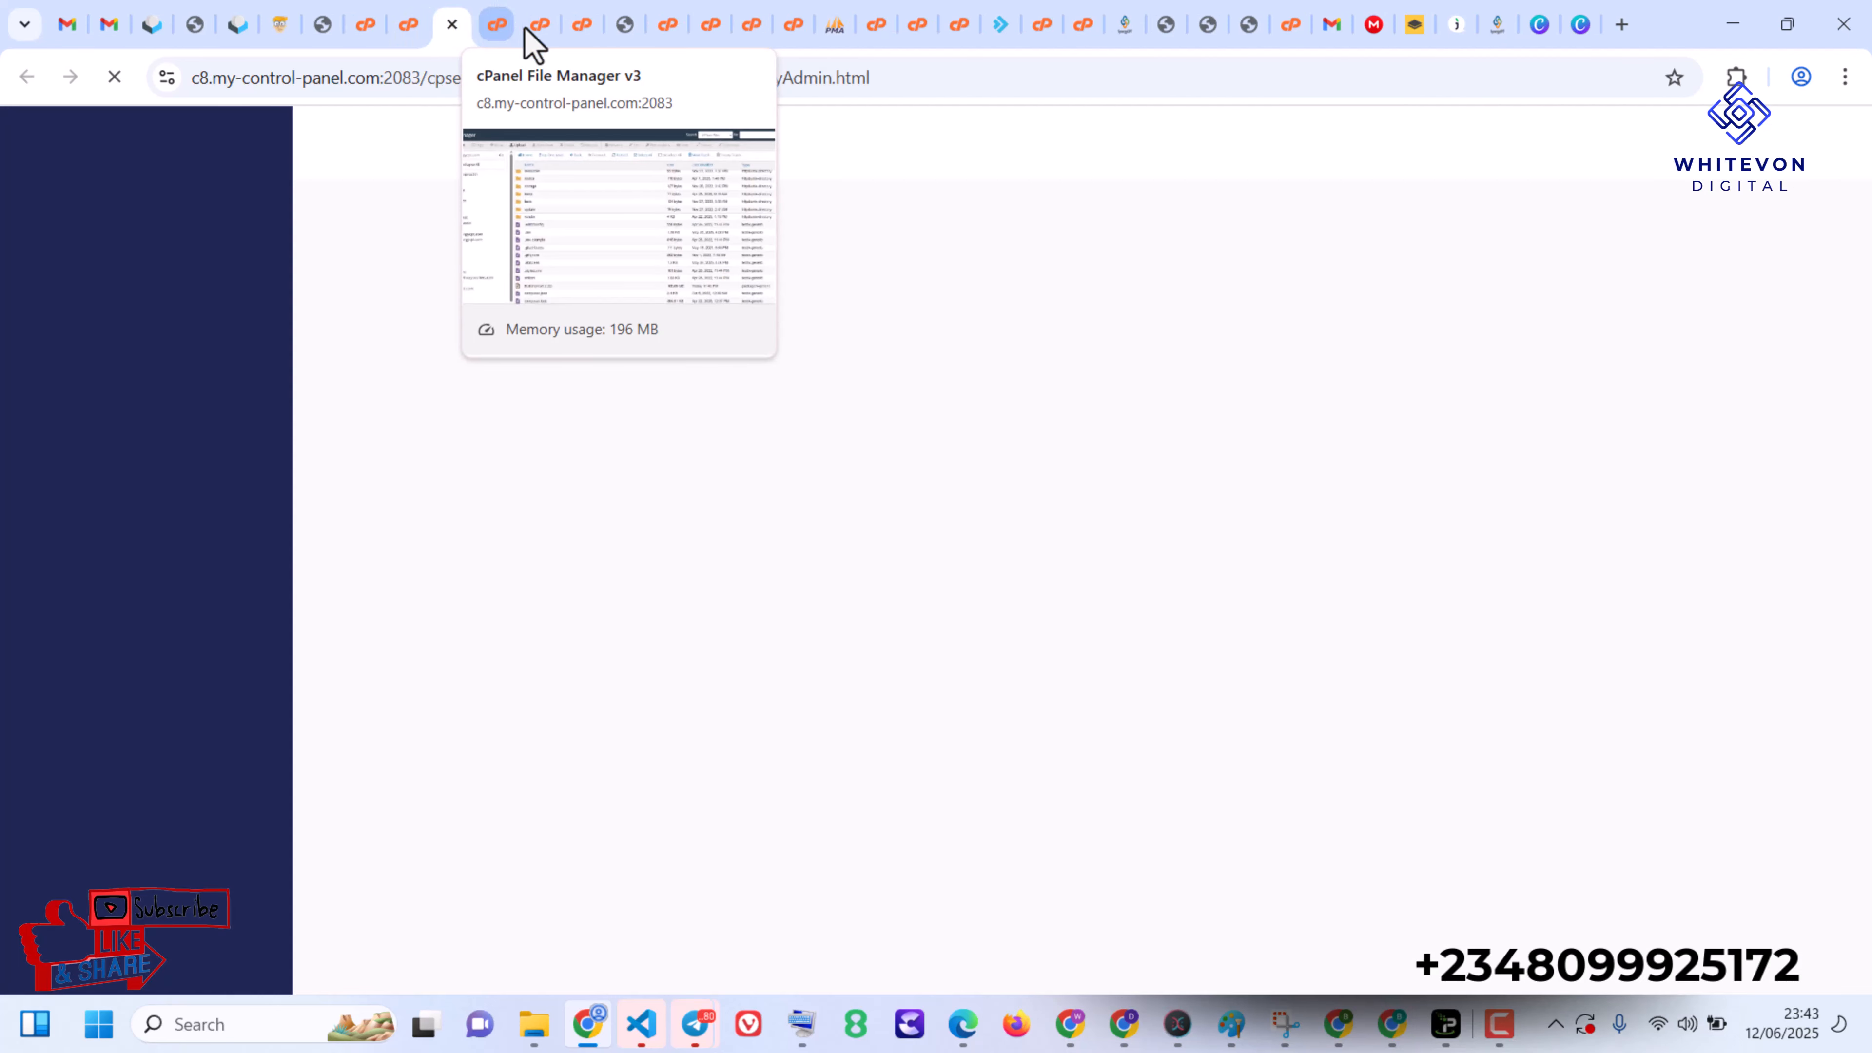
- Switch to the File Manager and select isibiico_bullishjks.sql in the app.synergycpt.com folder
key("ctrl+Tab")
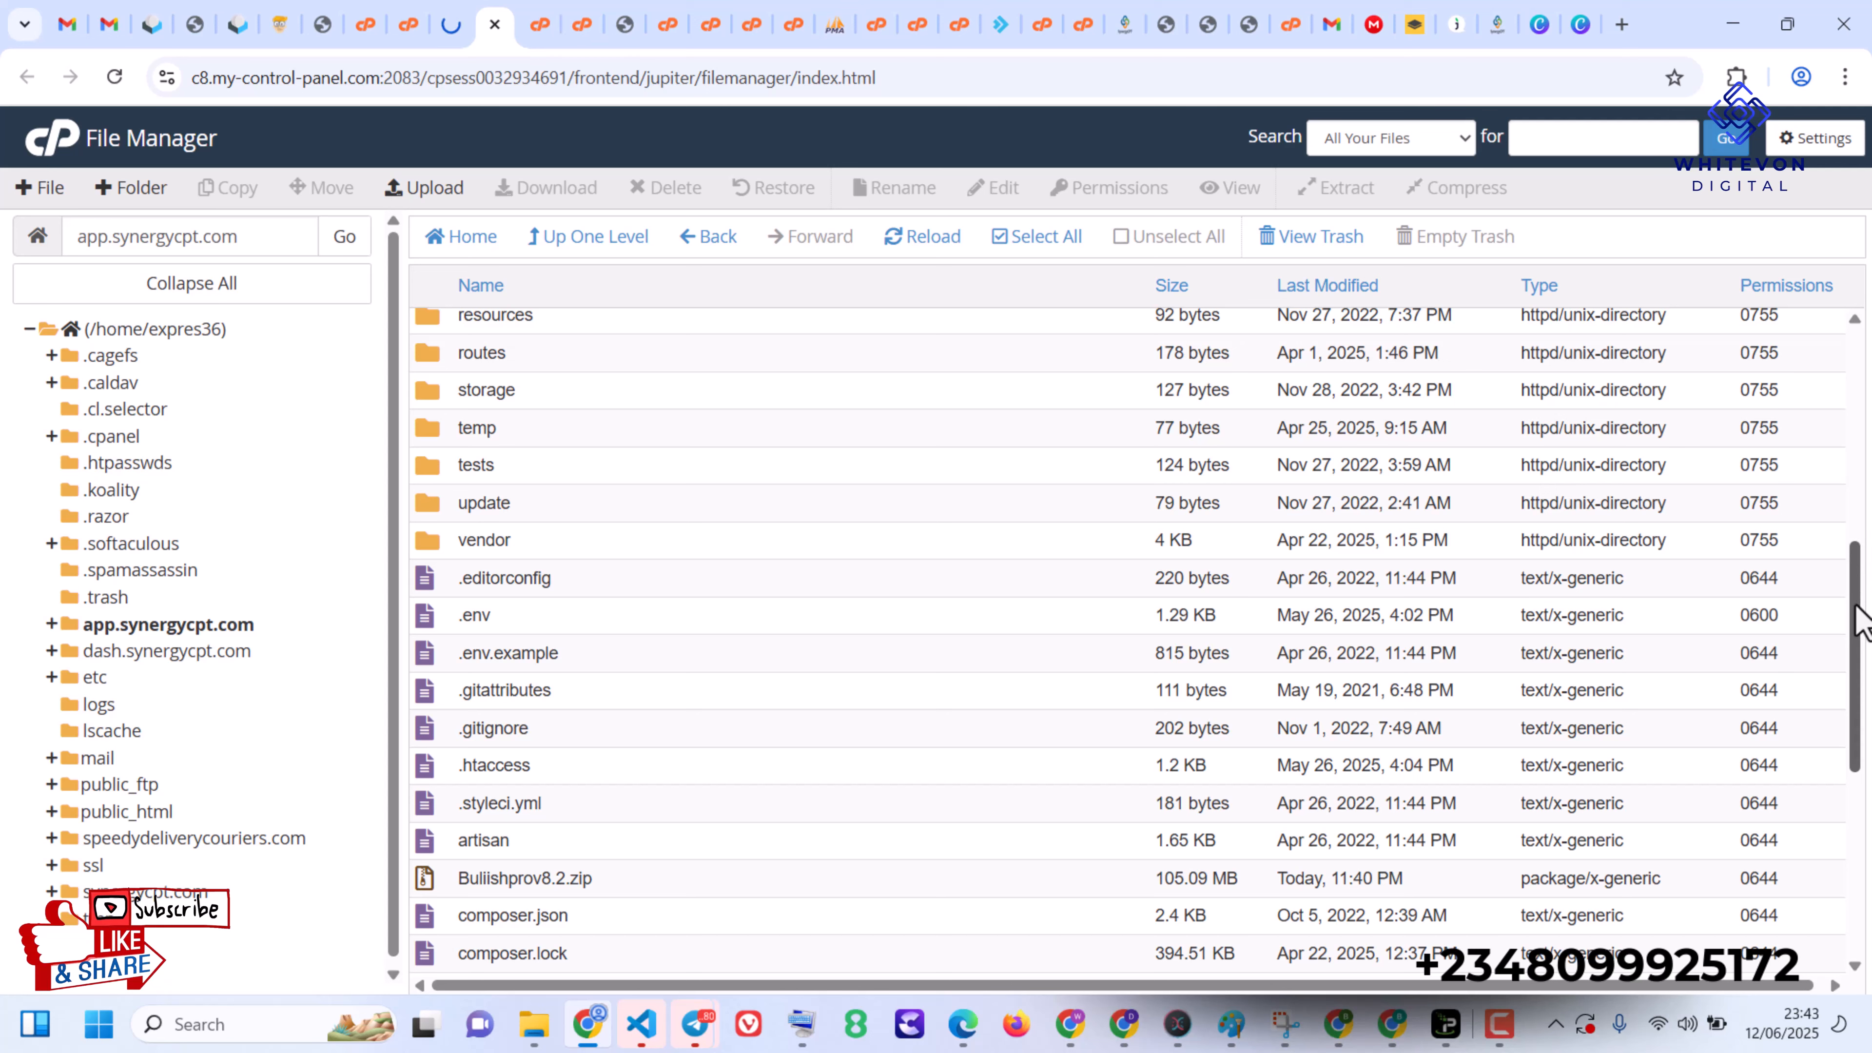
left_click_drag(1860, 656, 1858, 778)
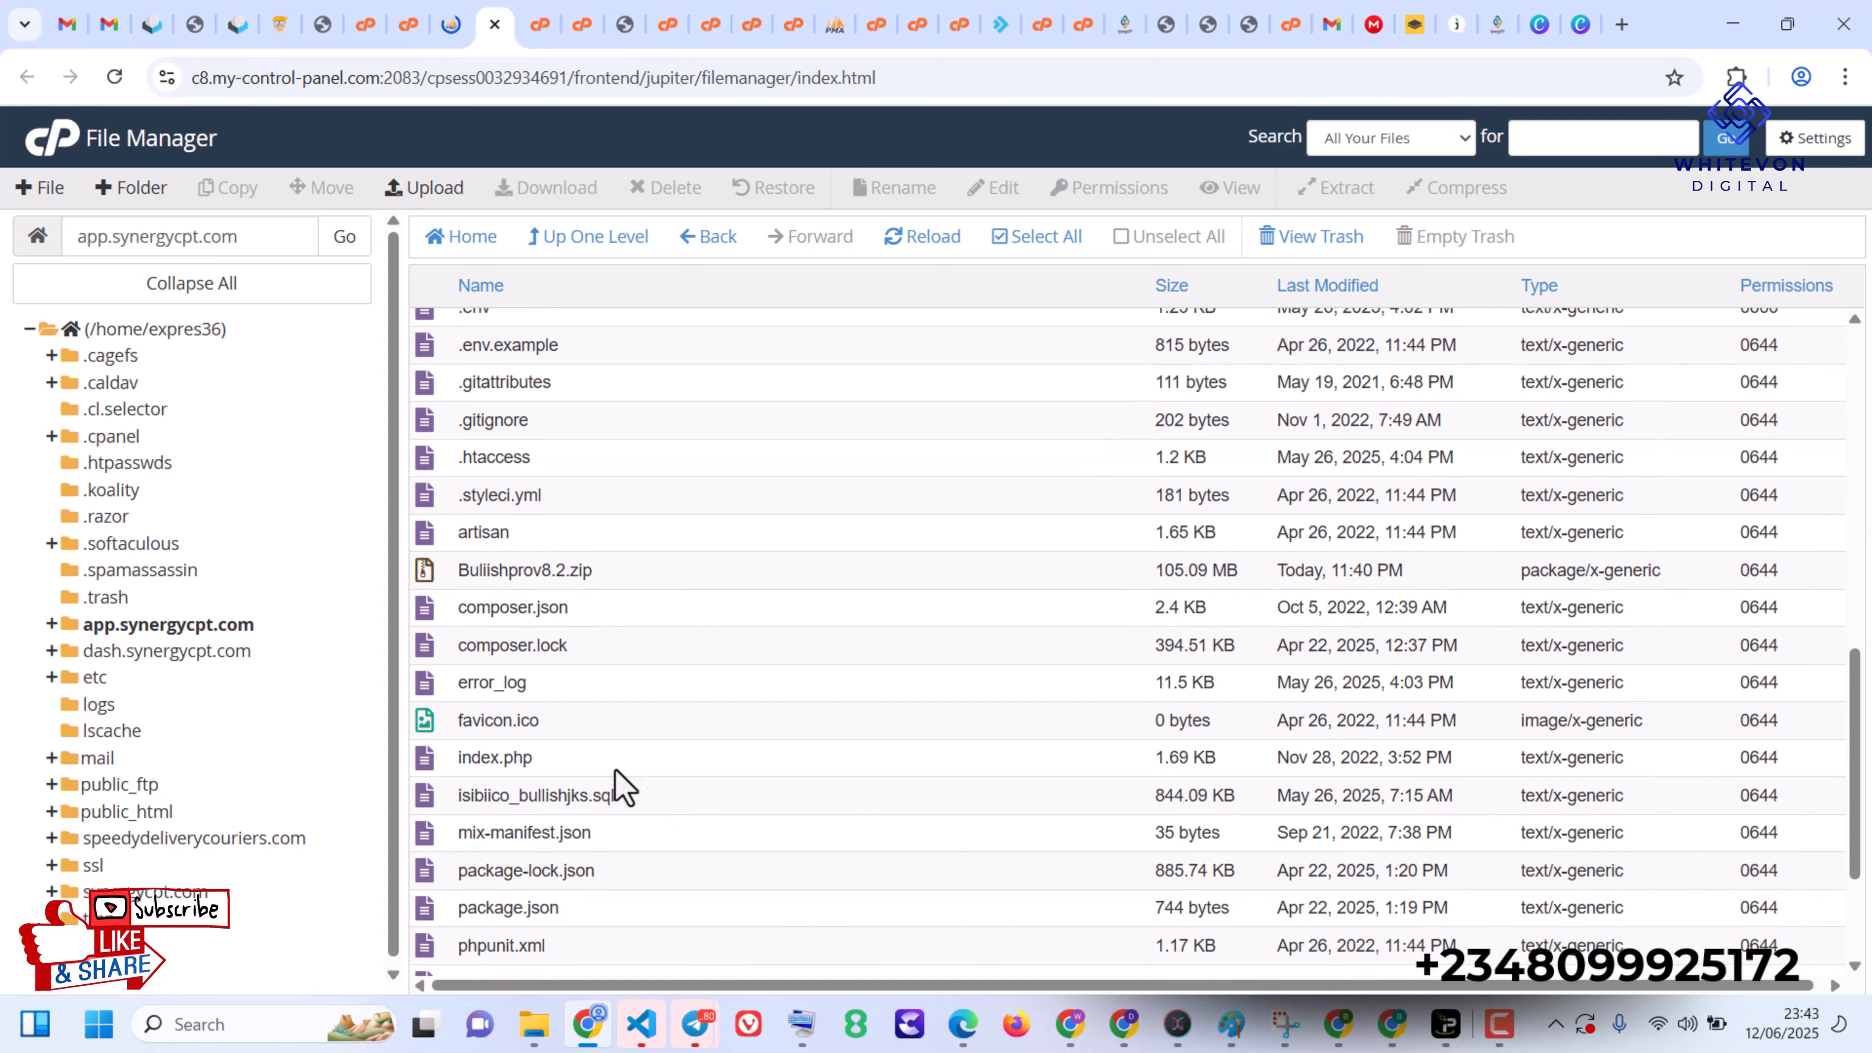
left_click(523, 796)
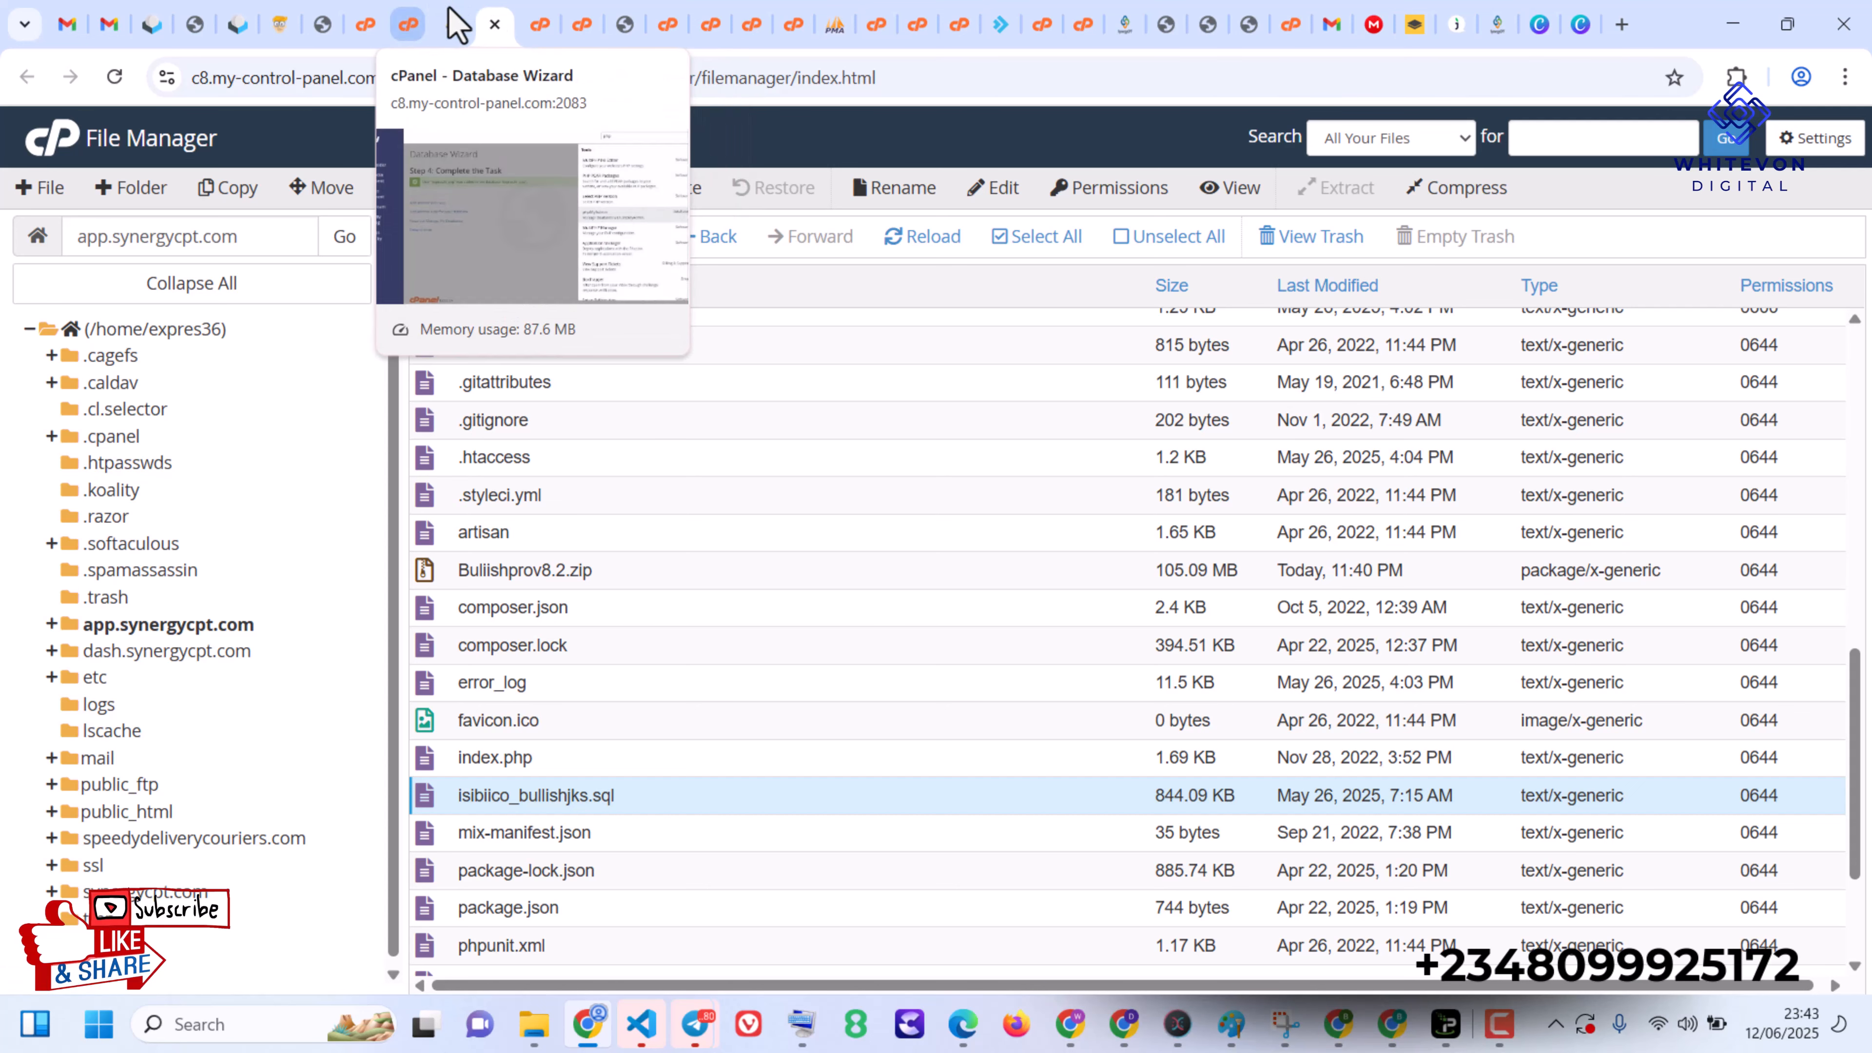
- Return to phpMyAdmin and import isibiico_bullishjks.sql into the expres36_app database in SQL format with utf-8 encoding
left_click(445, 30)
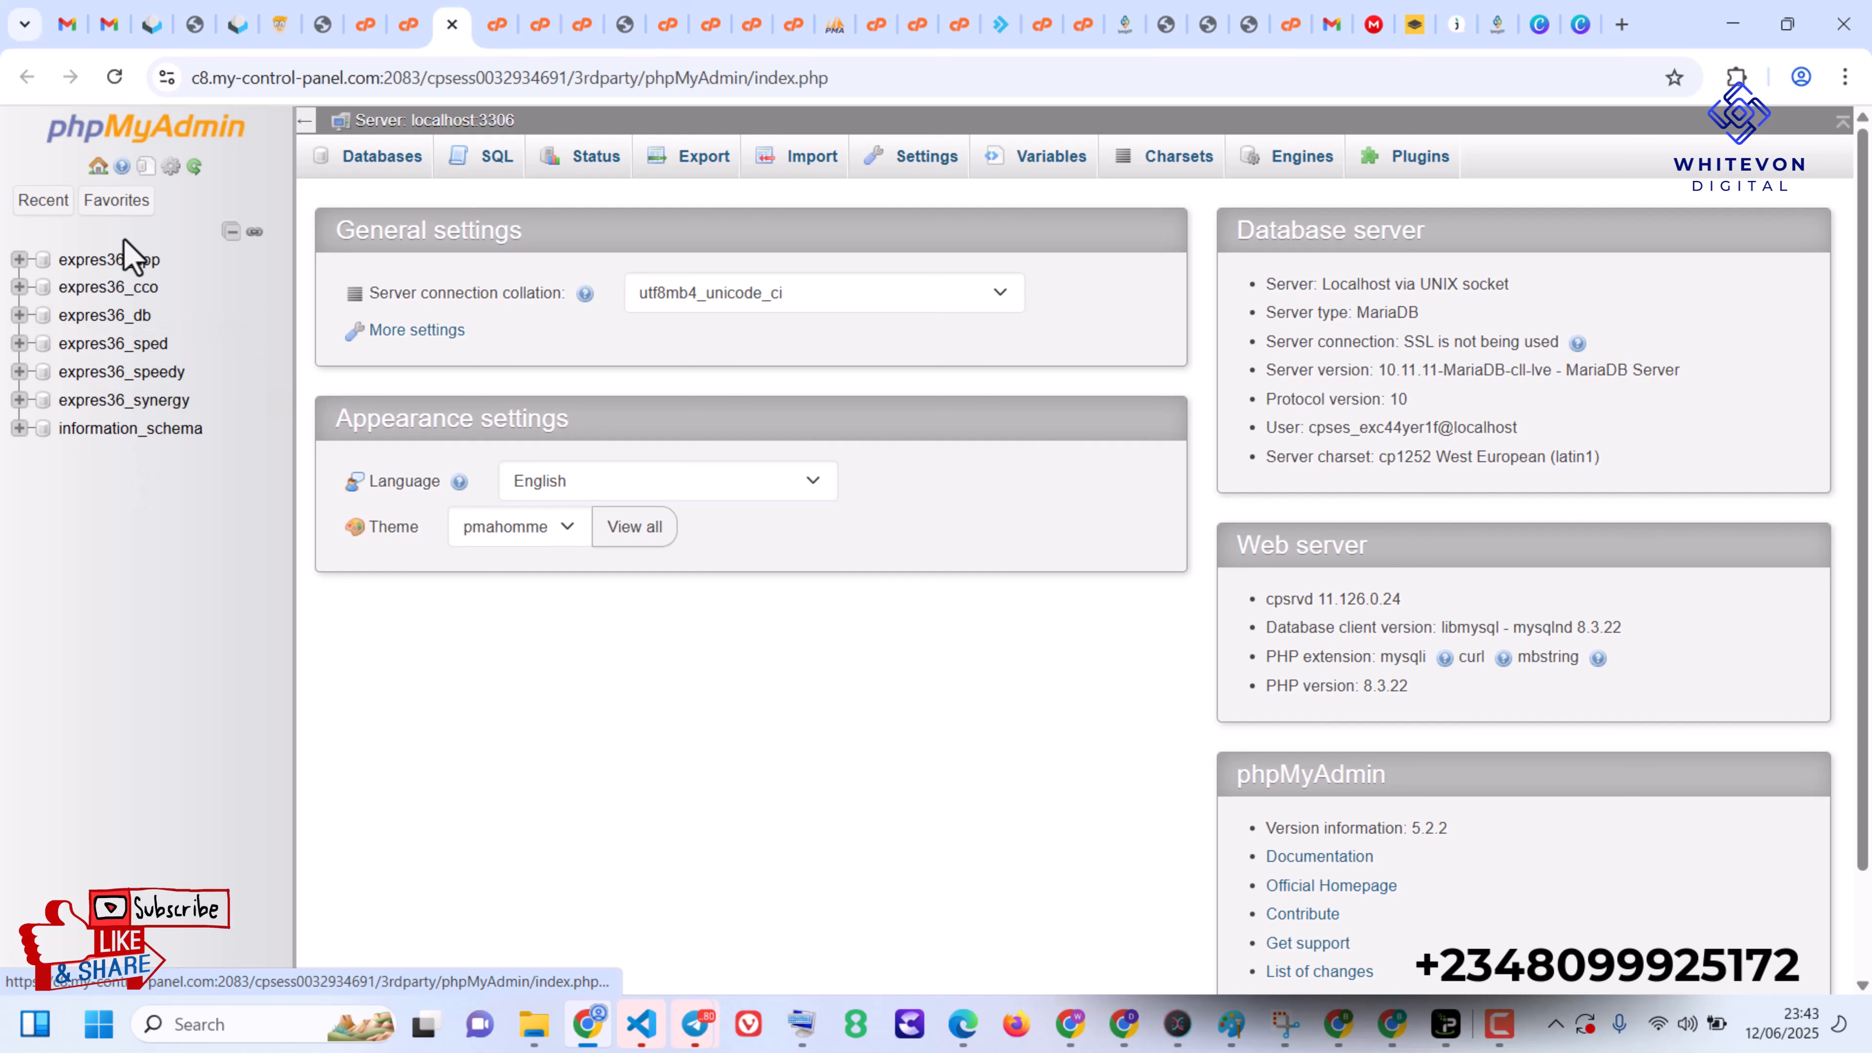
left_click(124, 266)
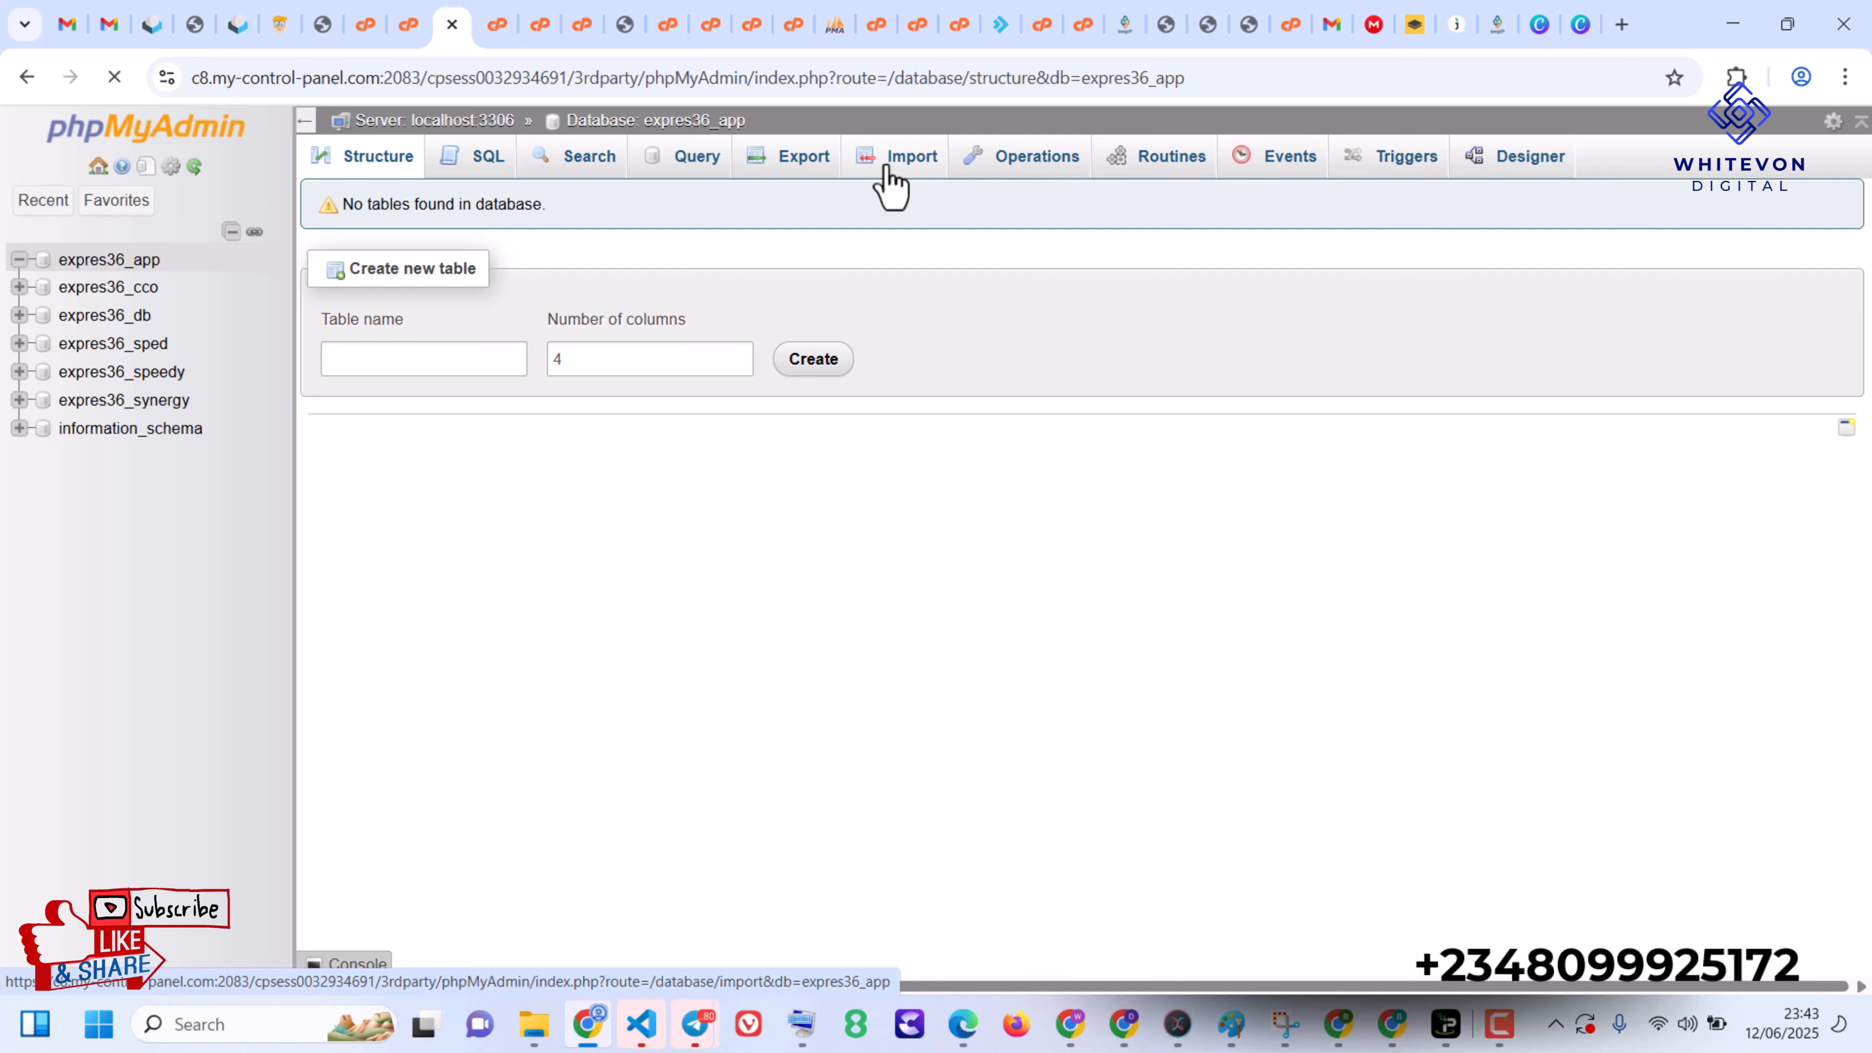
left_click(888, 168)
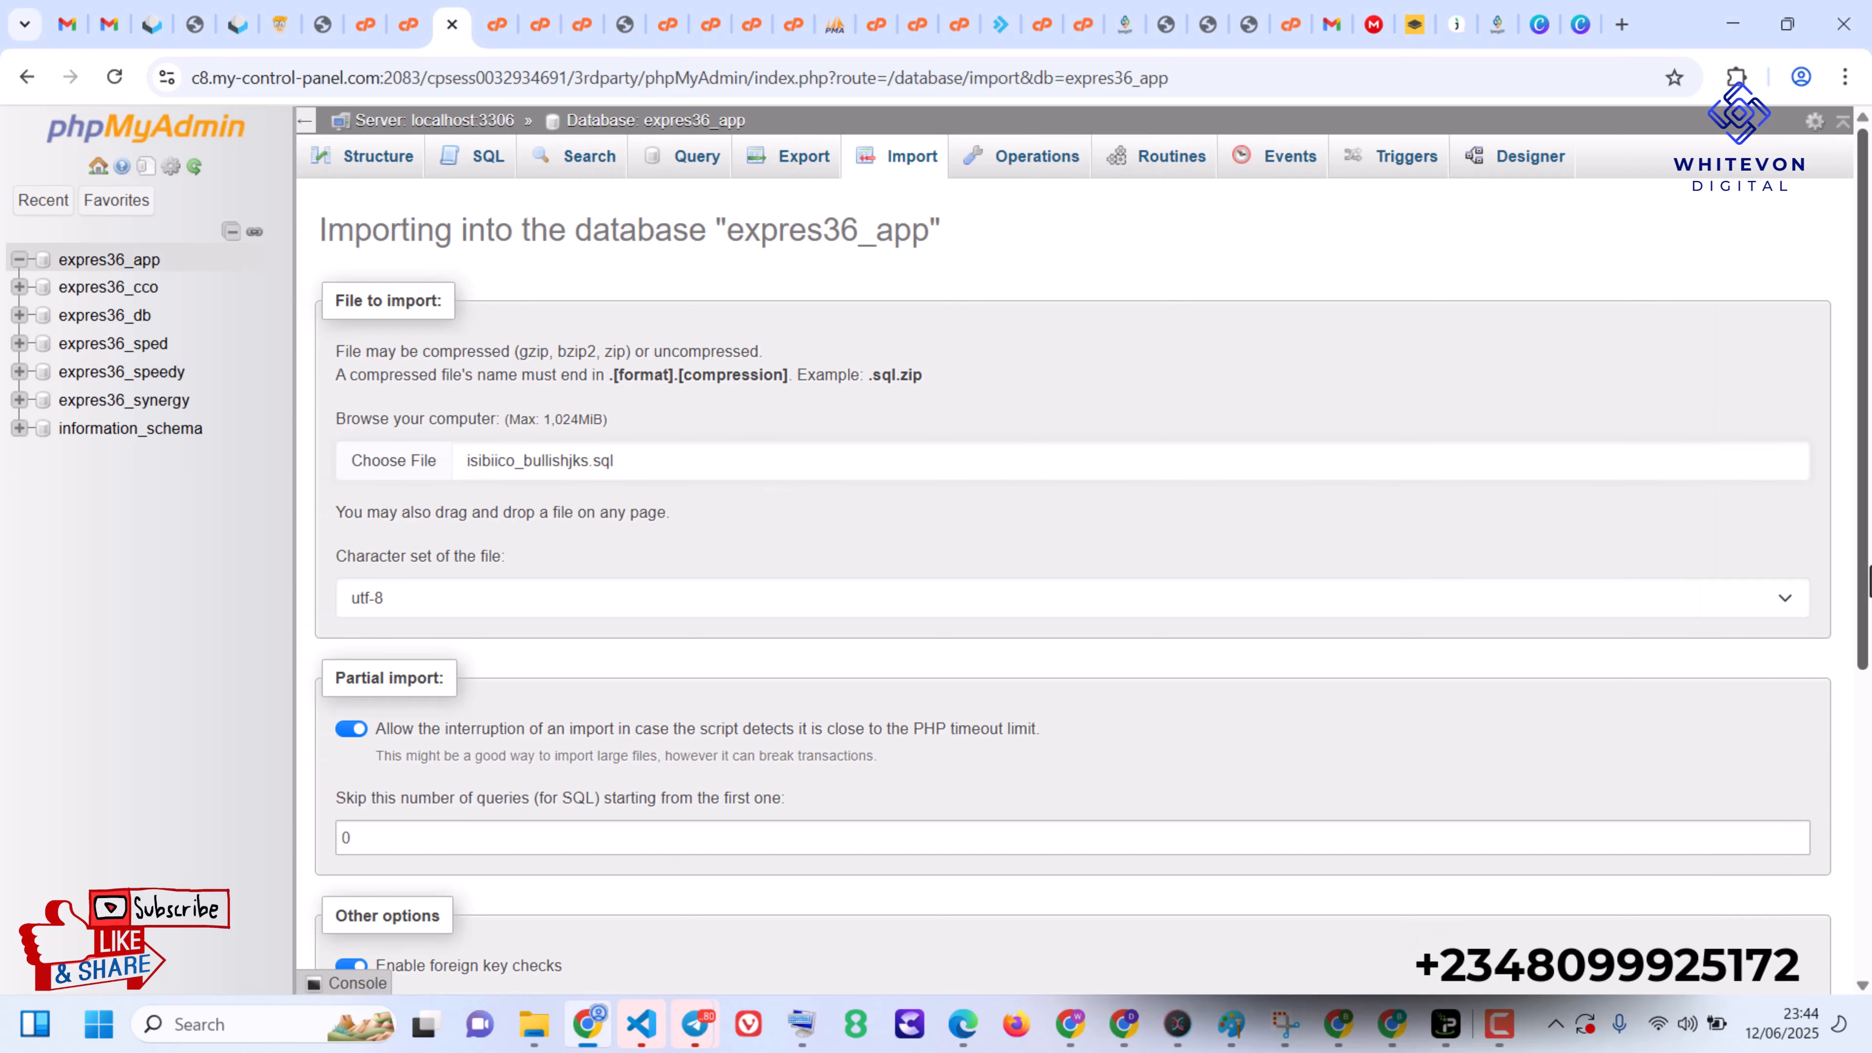
scroll(1579, 819, "down", 3)
scroll(1072, 583, "down", 4)
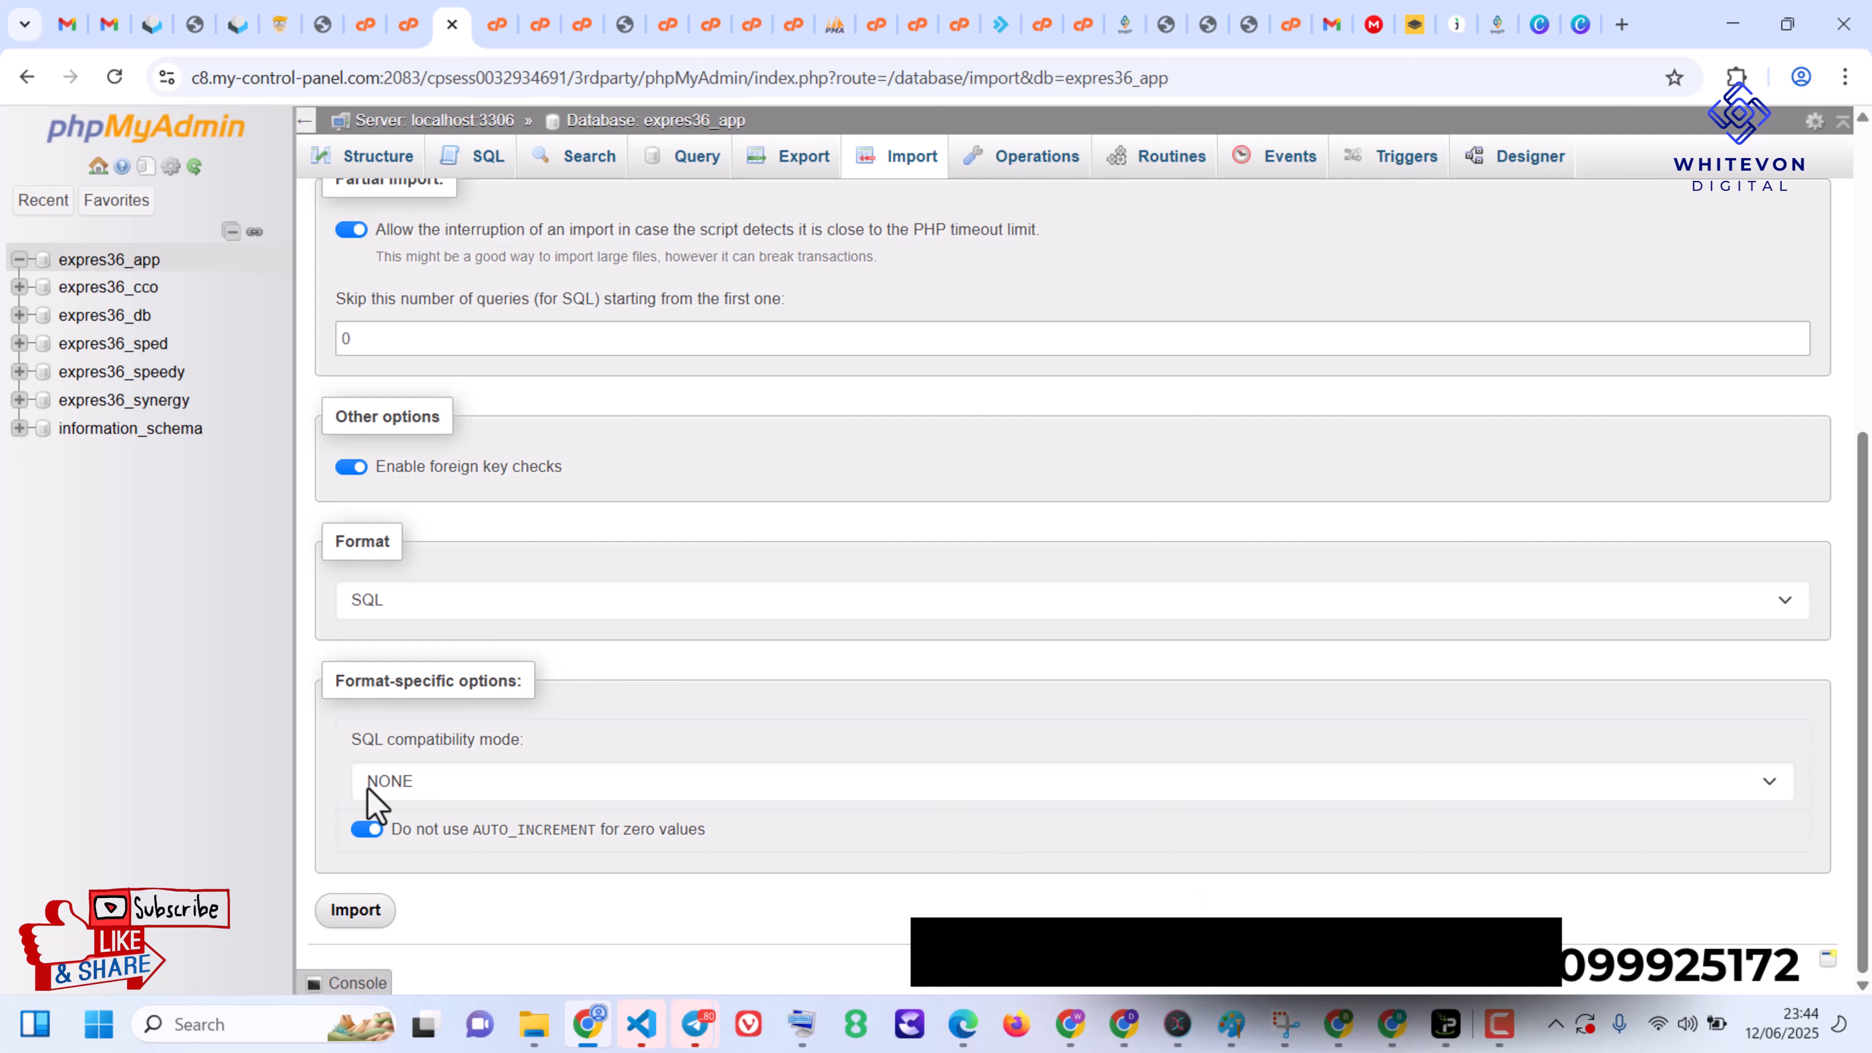
left_click(368, 920)
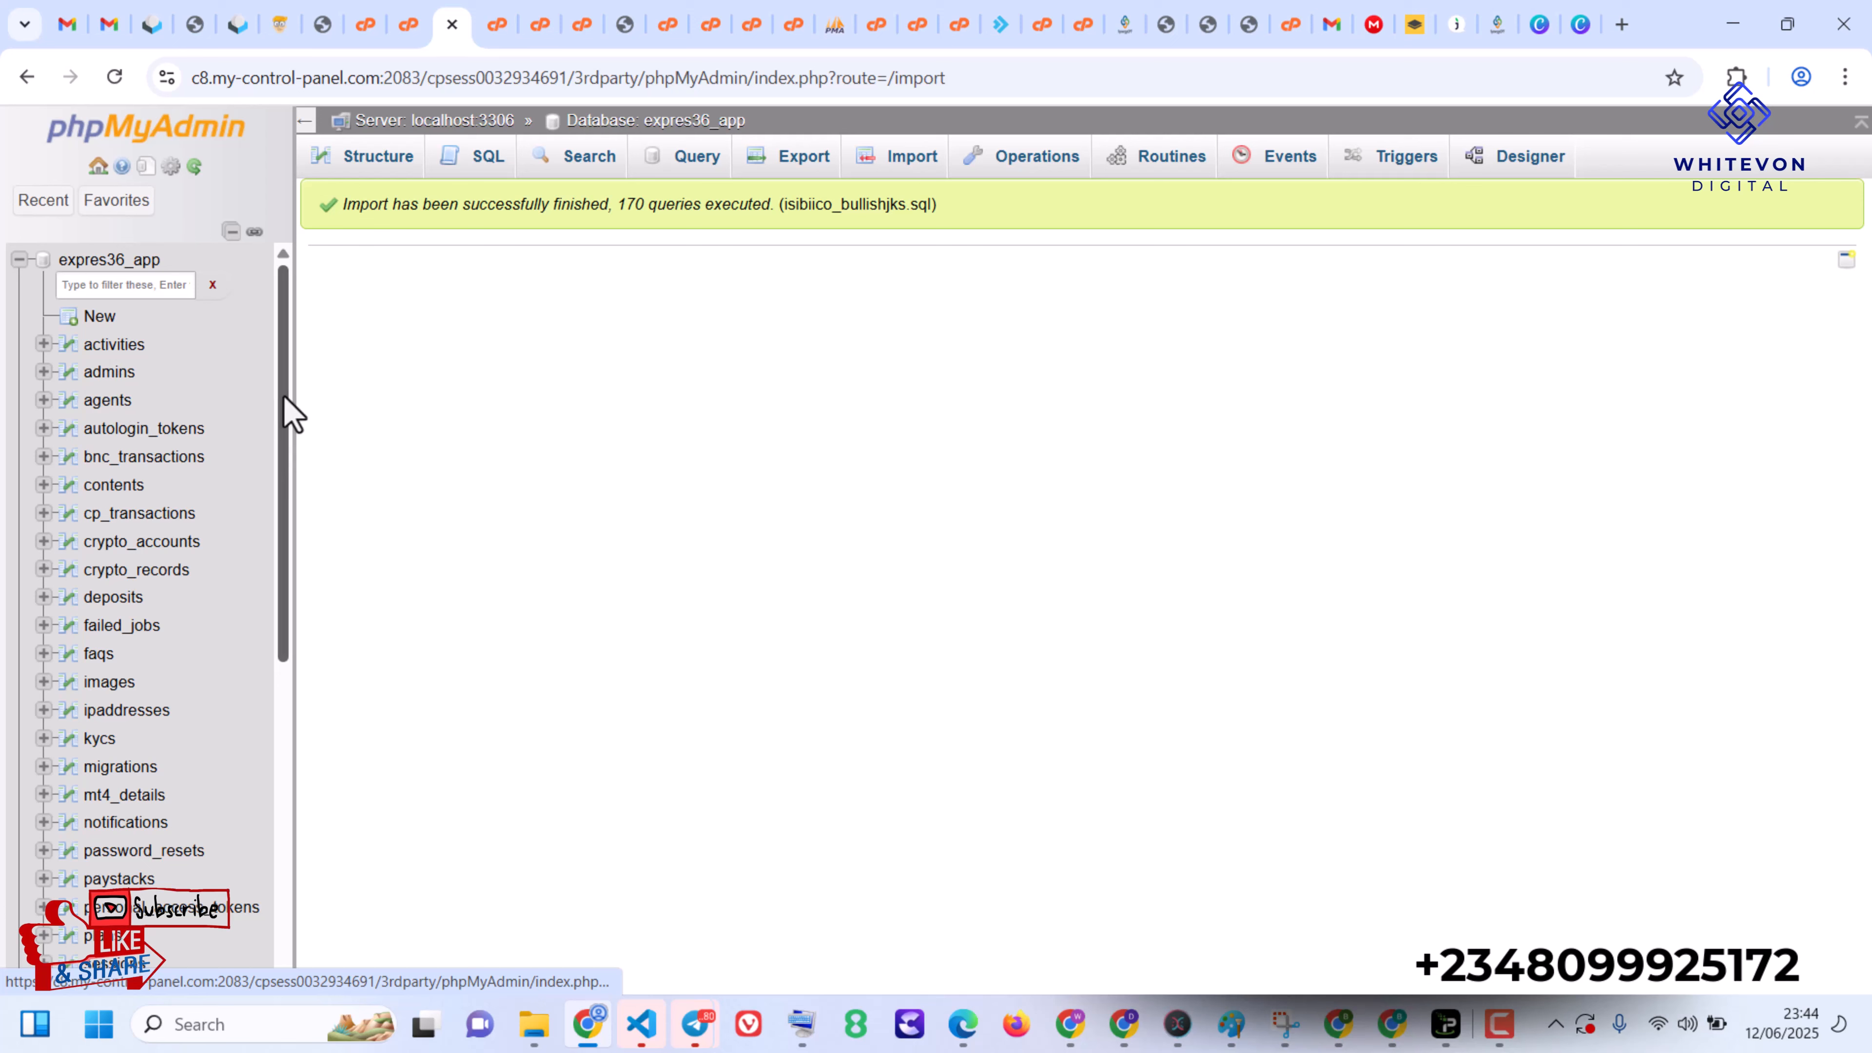
- Look through the imported tables of expres36_app and open the record in the admins table for editing
left_click_drag(283, 443, 289, 750)
scroll(259, 569, "up", 7)
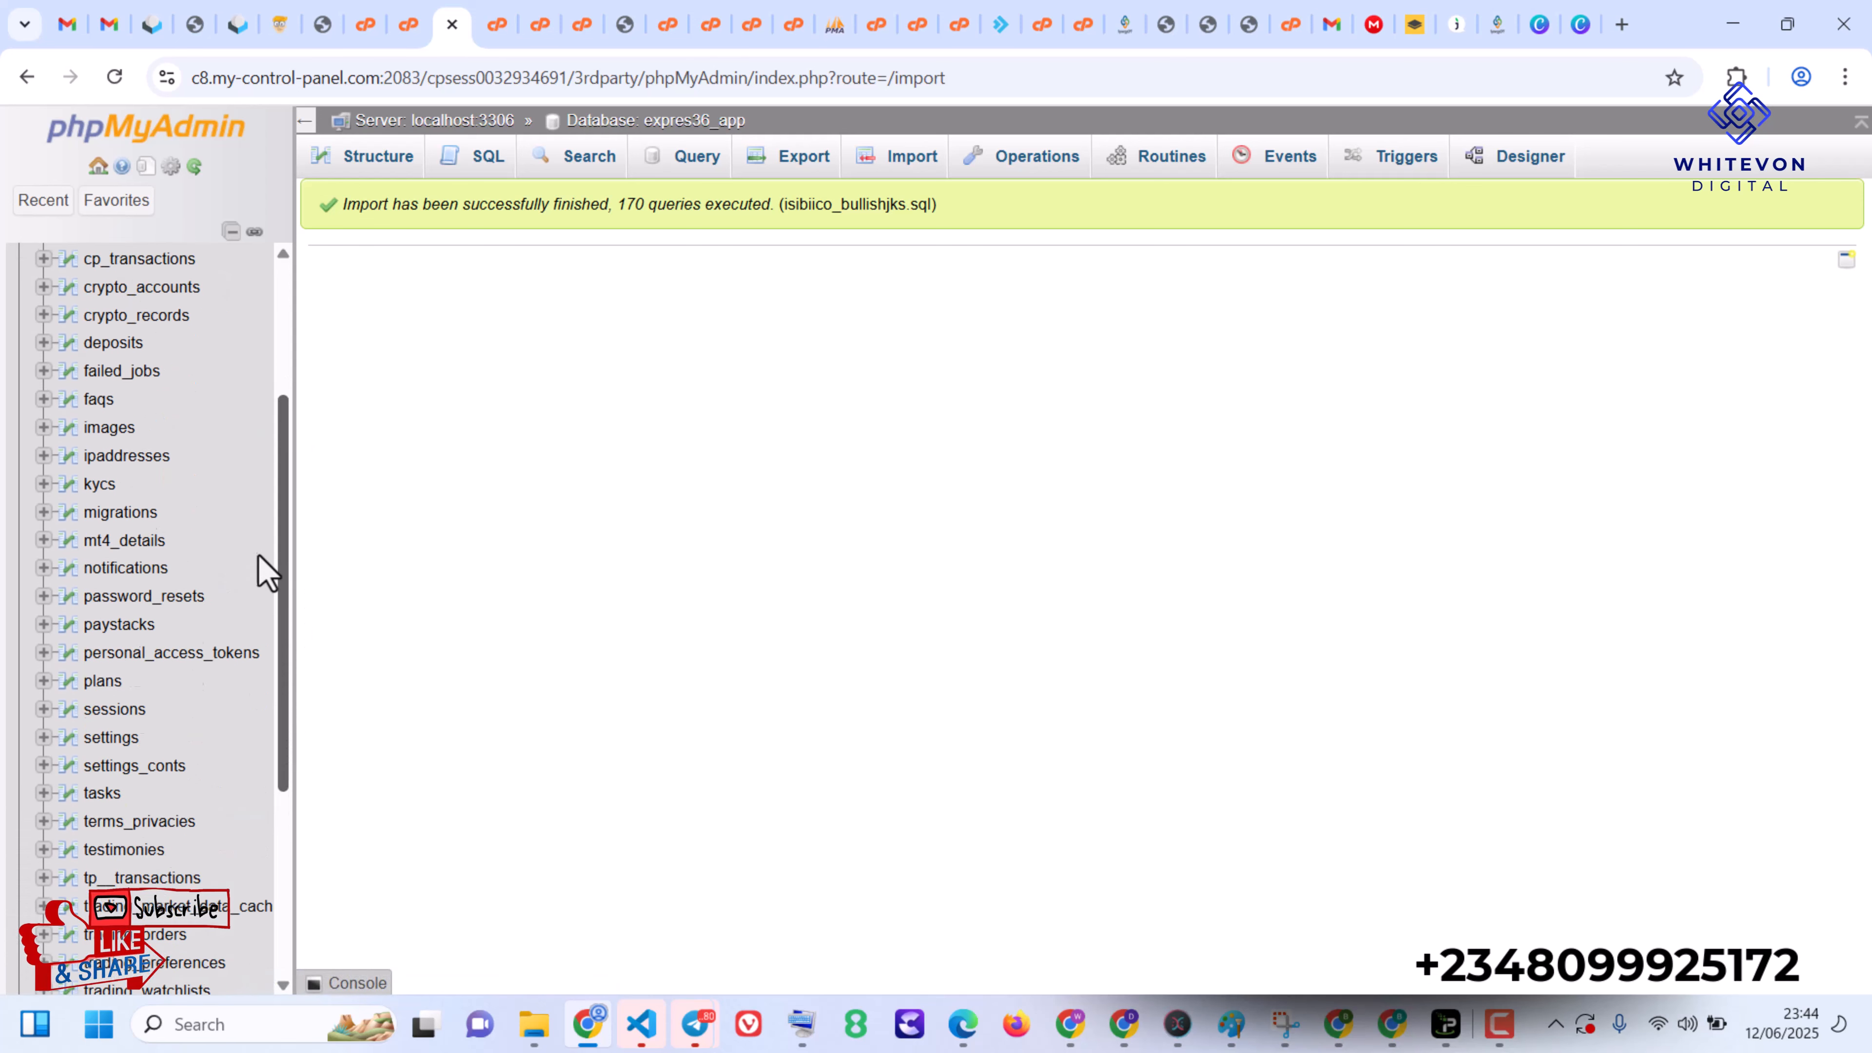
scroll(243, 505, "up", 3)
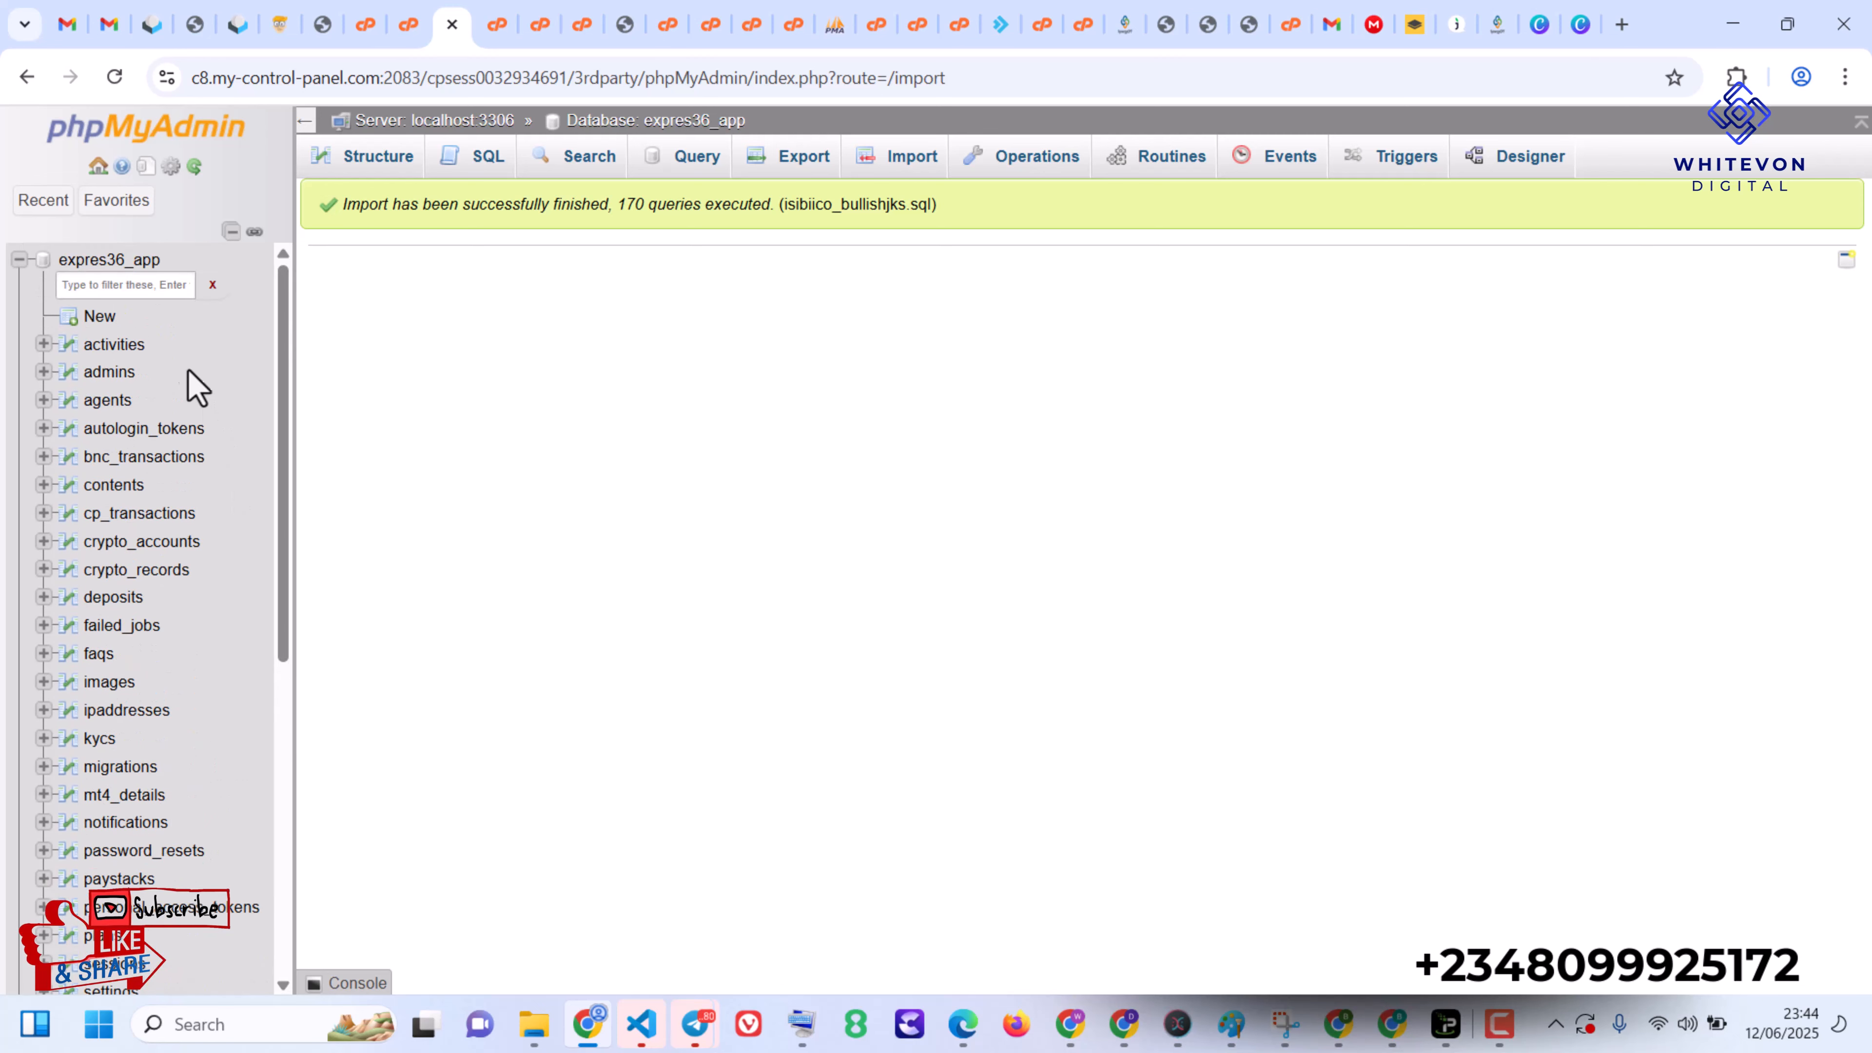
left_click(108, 371)
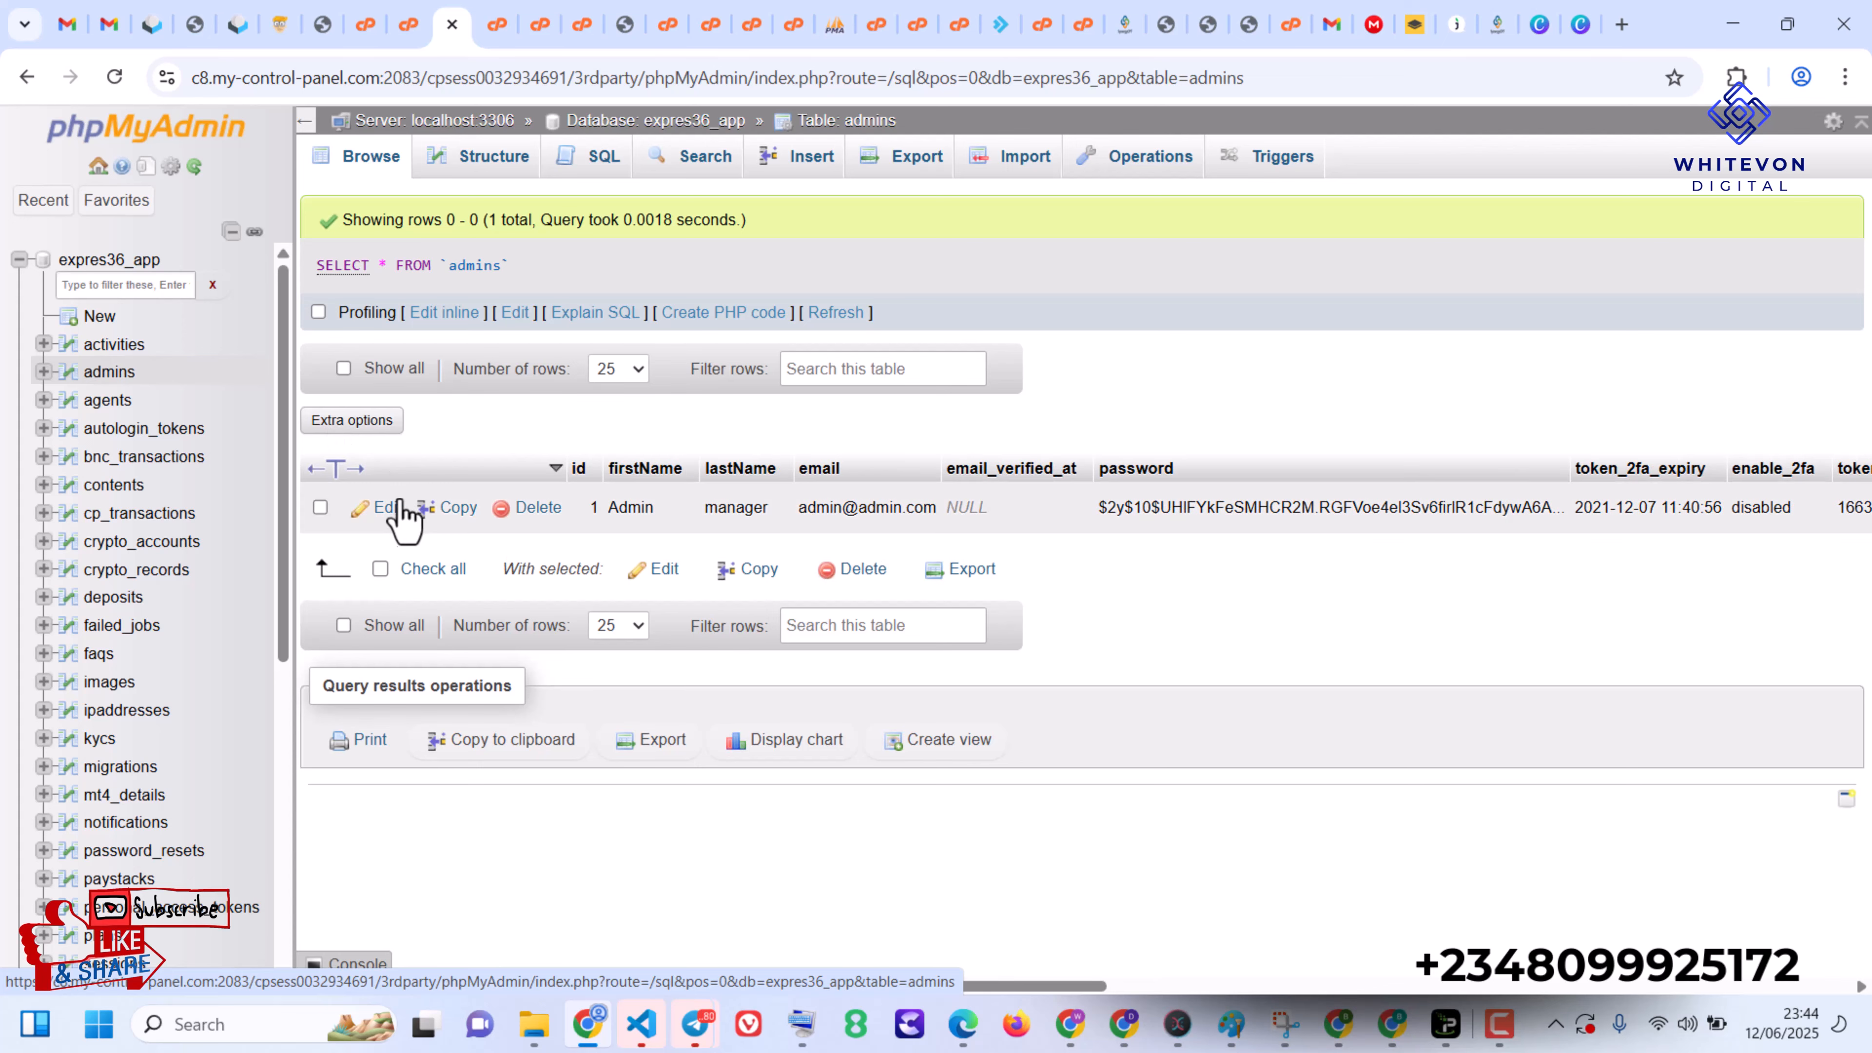
left_click(387, 508)
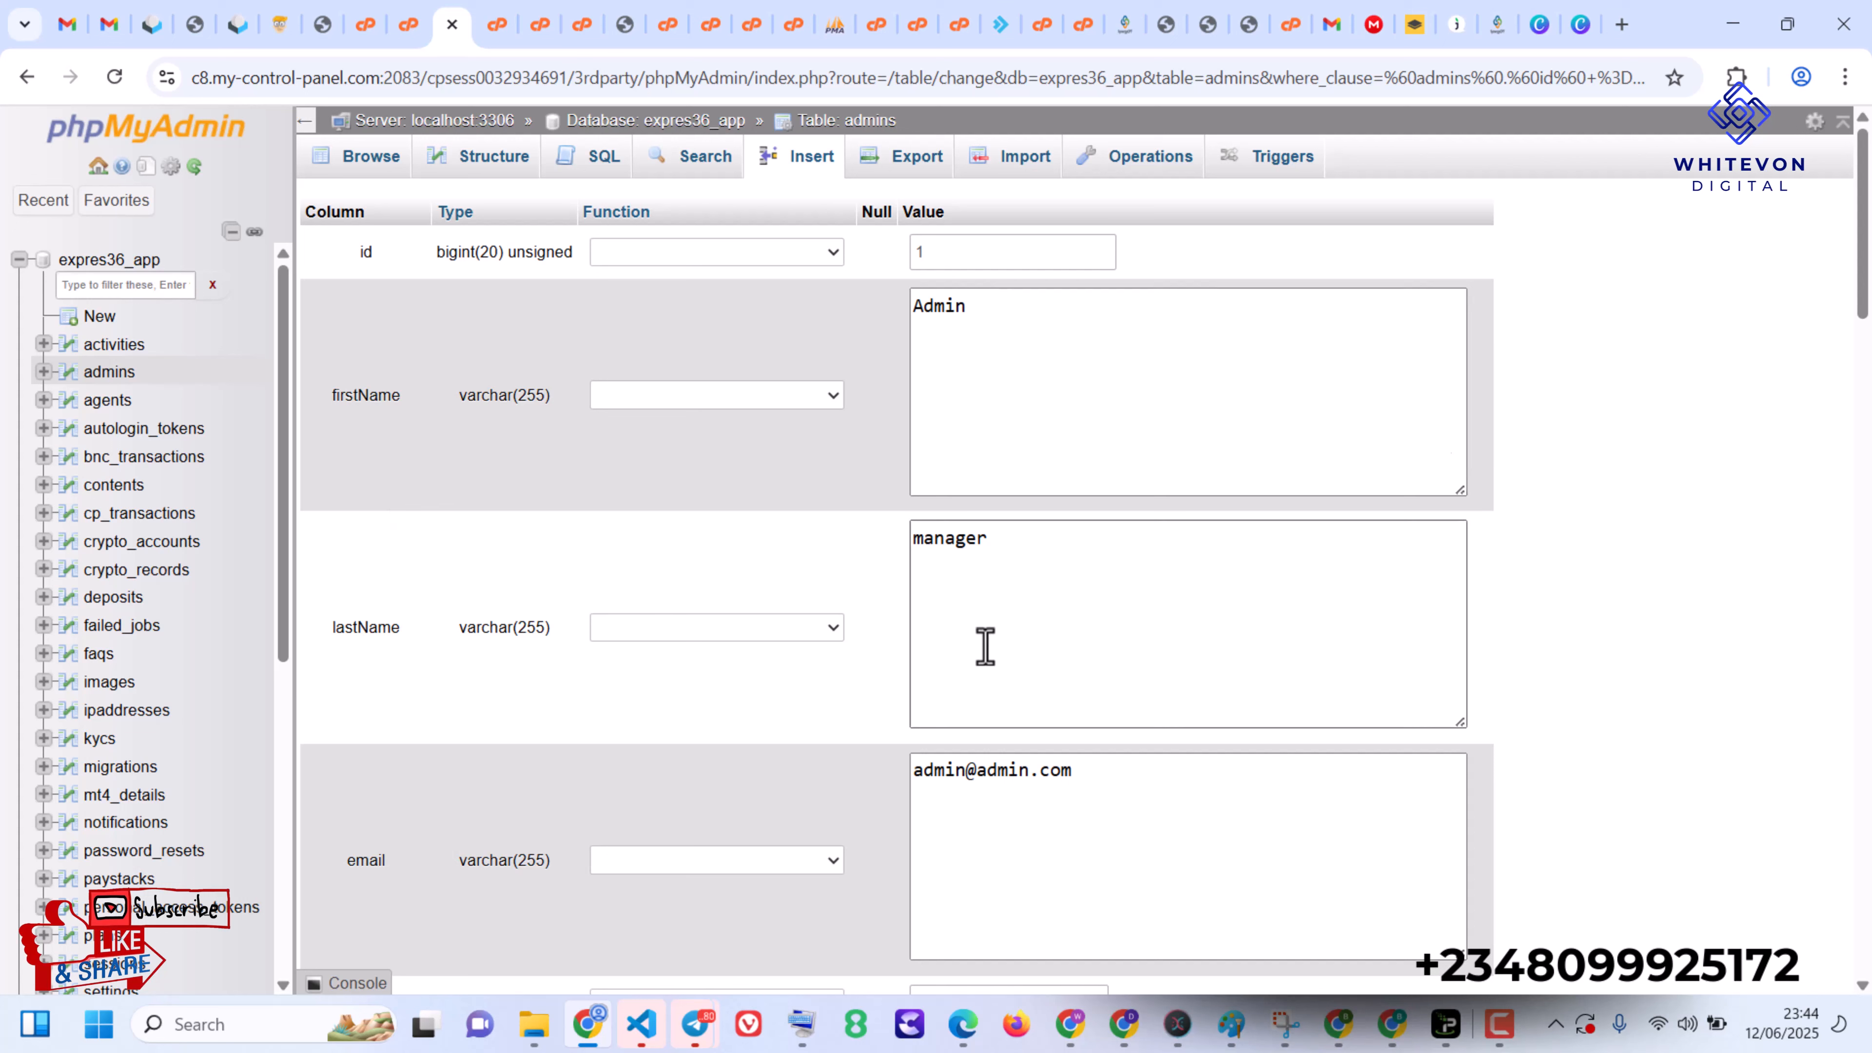
- Change the domain name in the admin record's email value to gmail, keeping the .com ending
left_click(1008, 769)
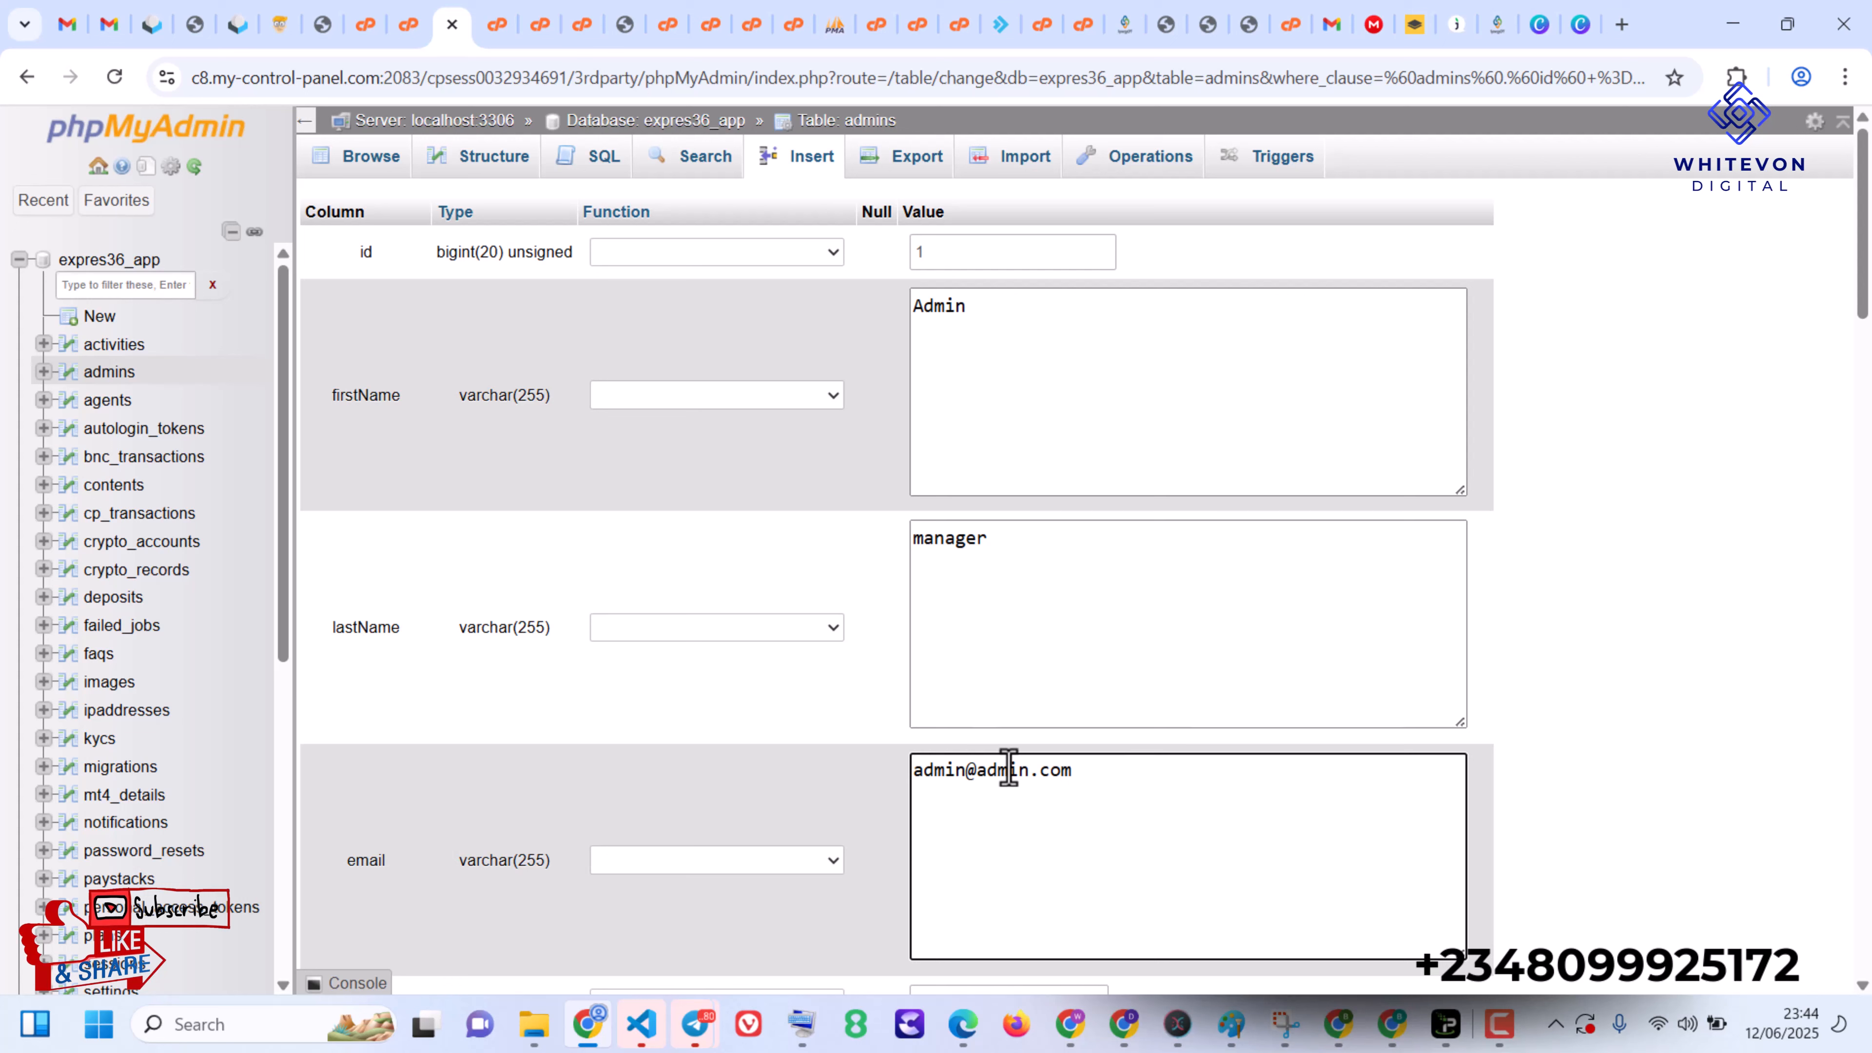
left_click_drag(1029, 771, 975, 777)
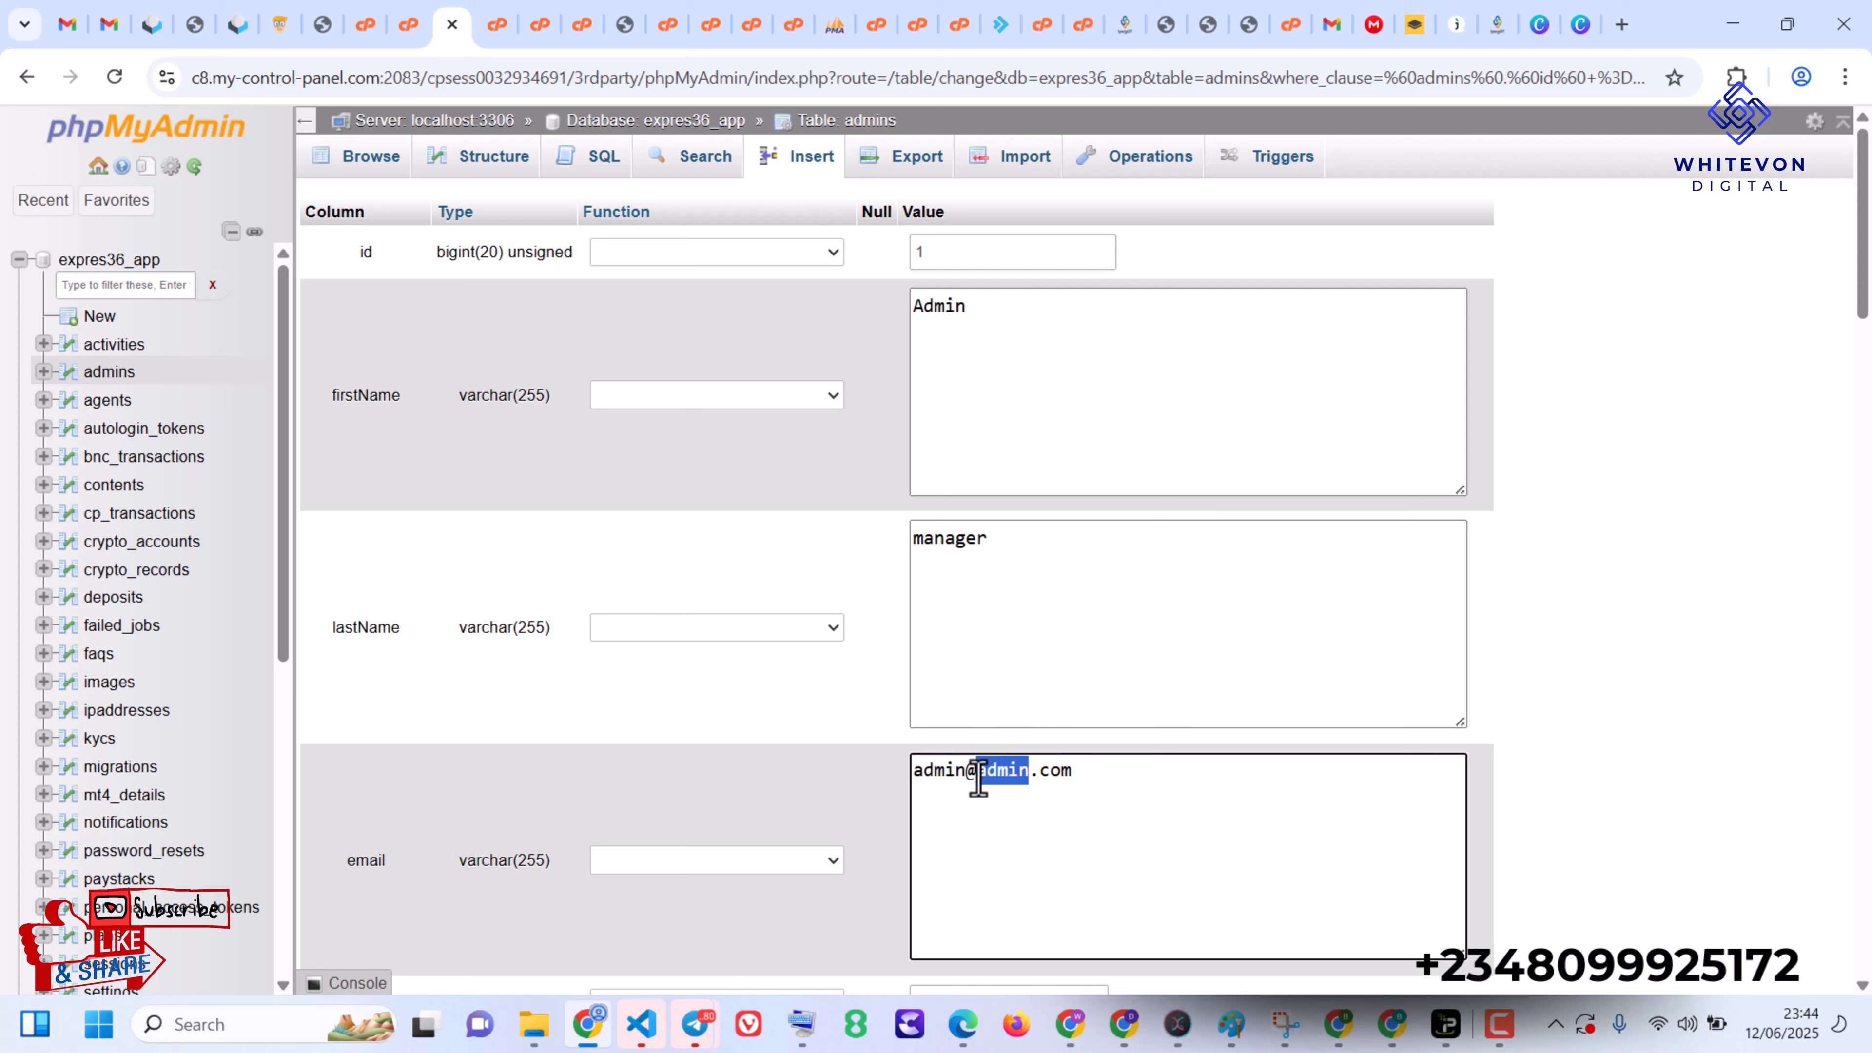
type("gmail")
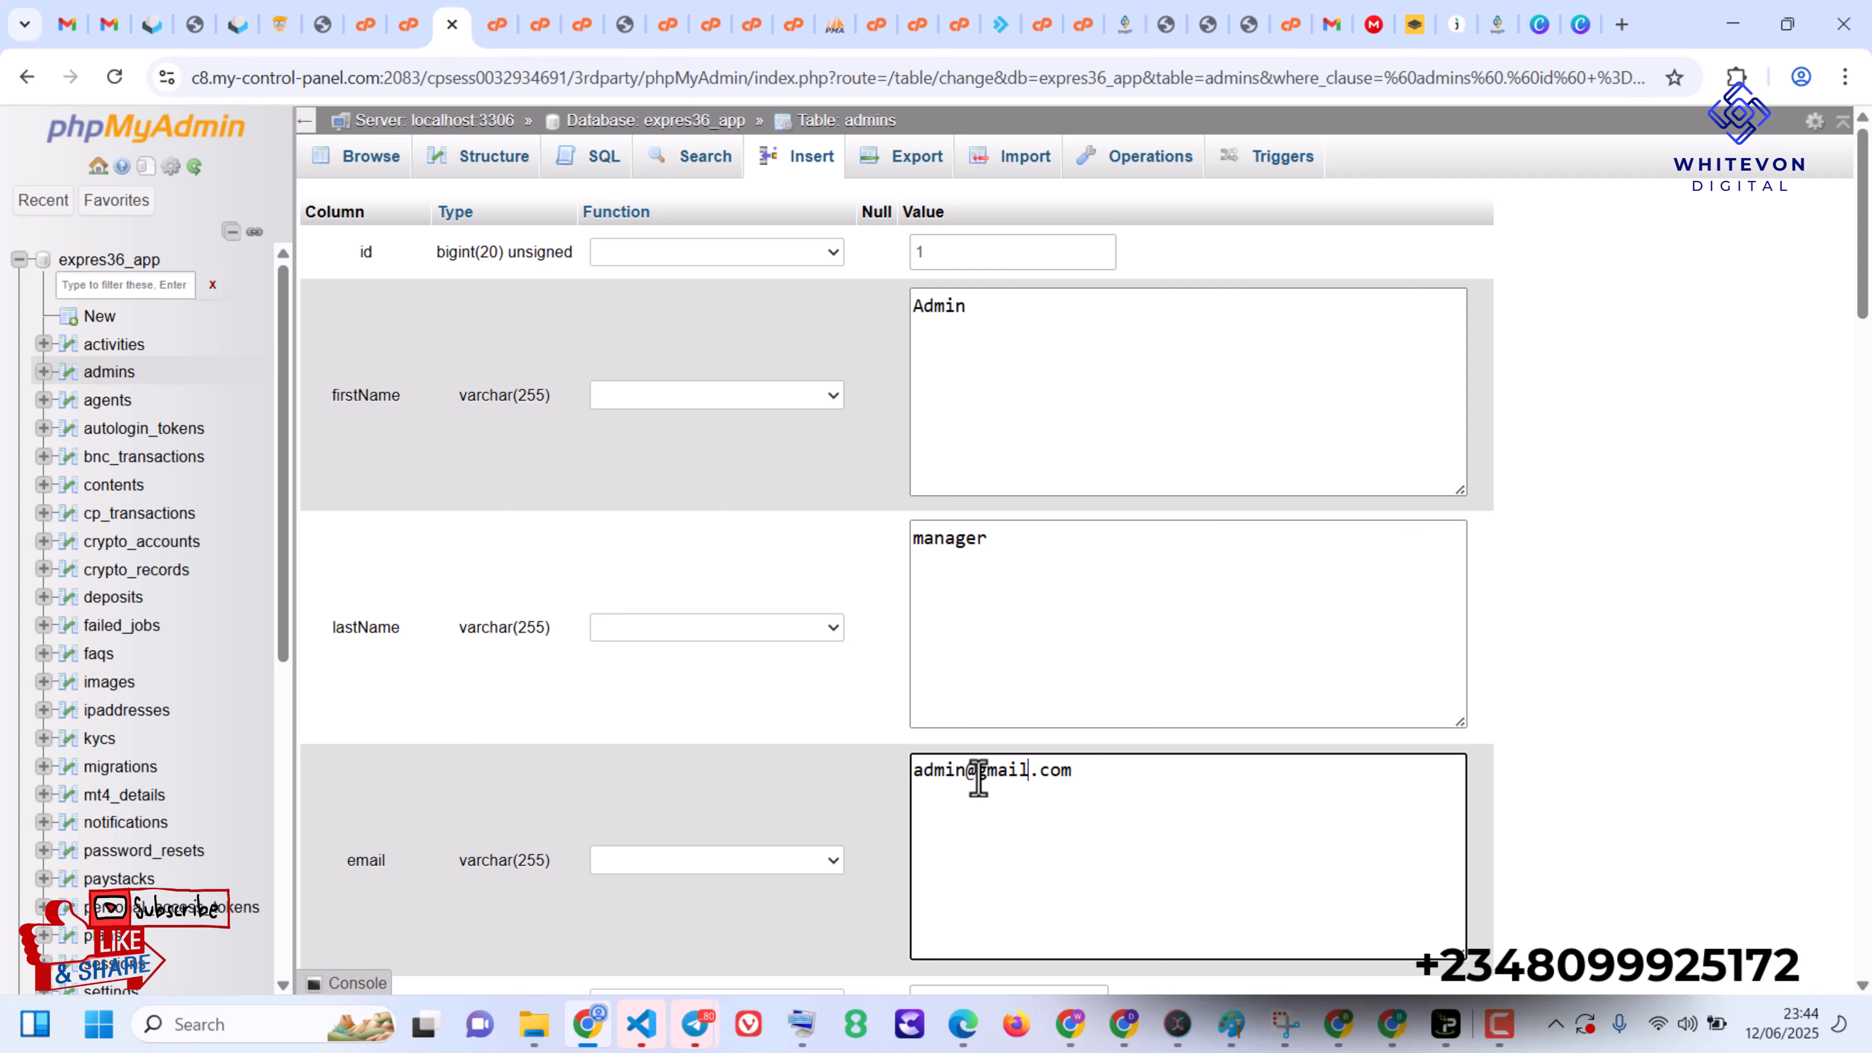
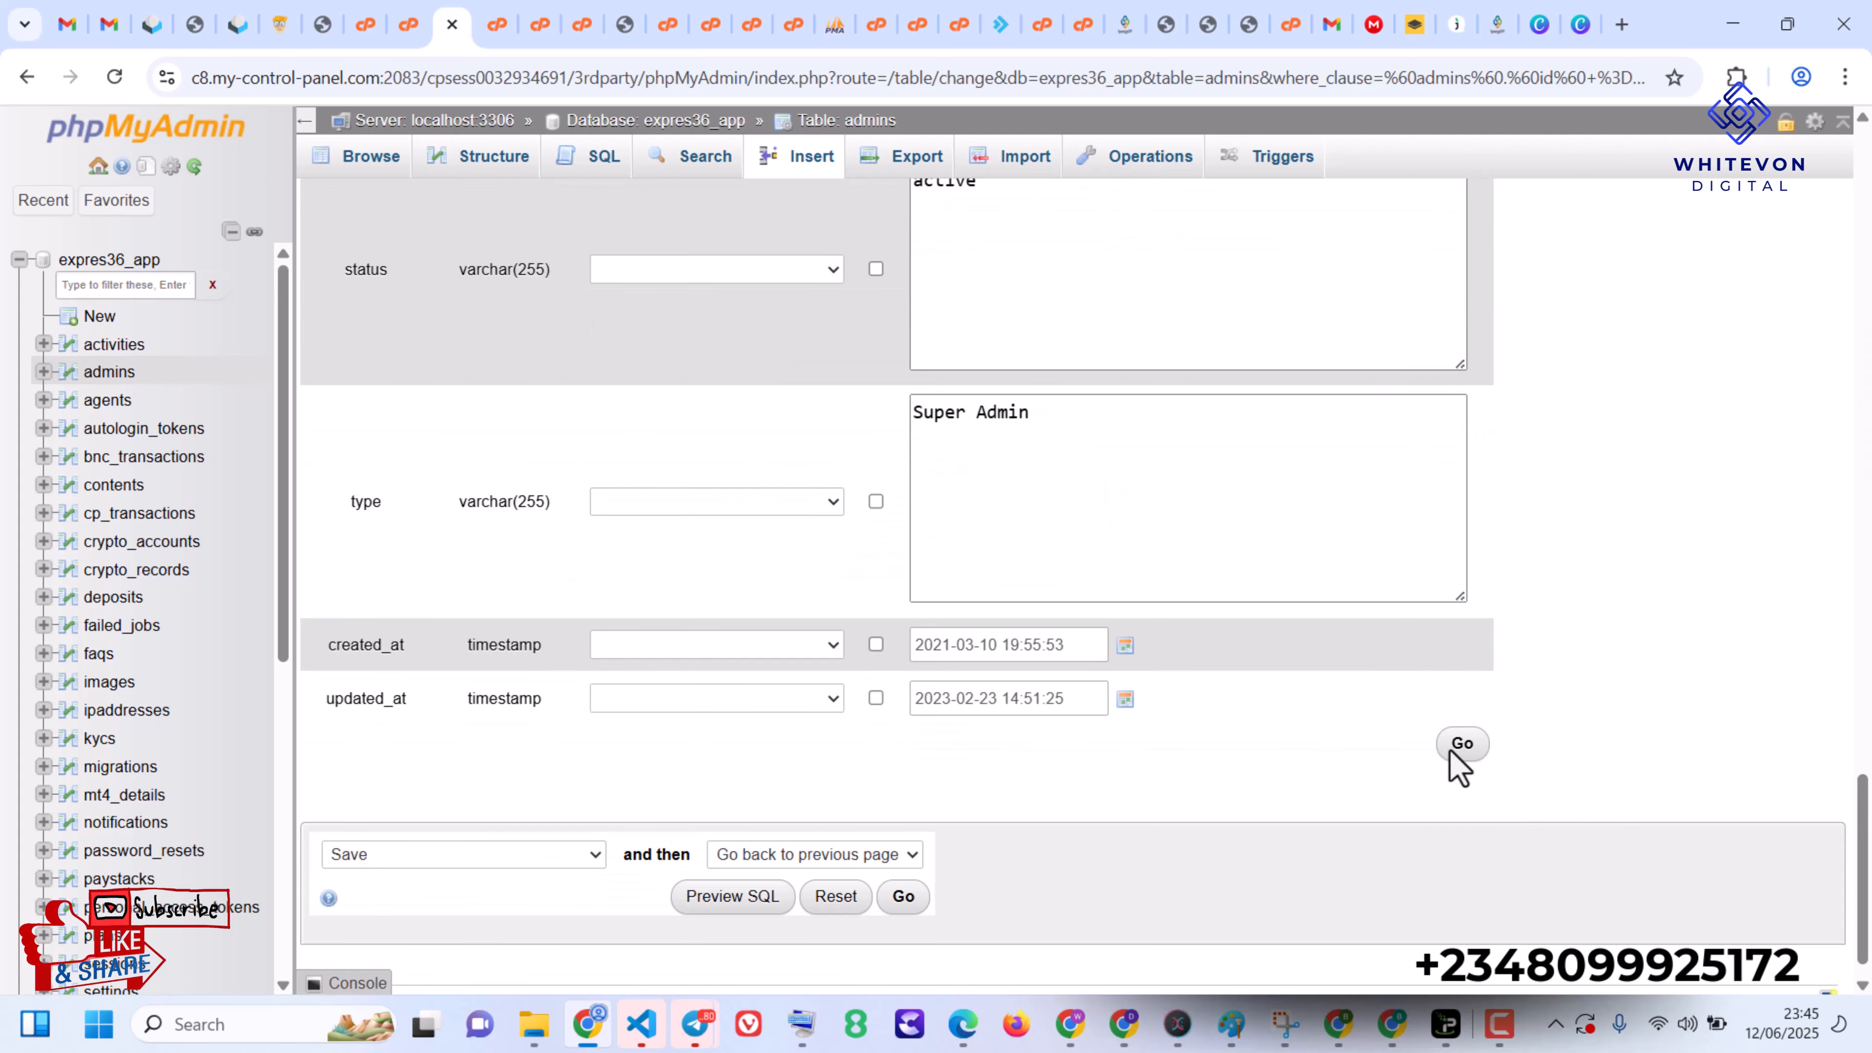
- Save the edited admin record in the admins table of the expres36_app database
left_click(1446, 743)
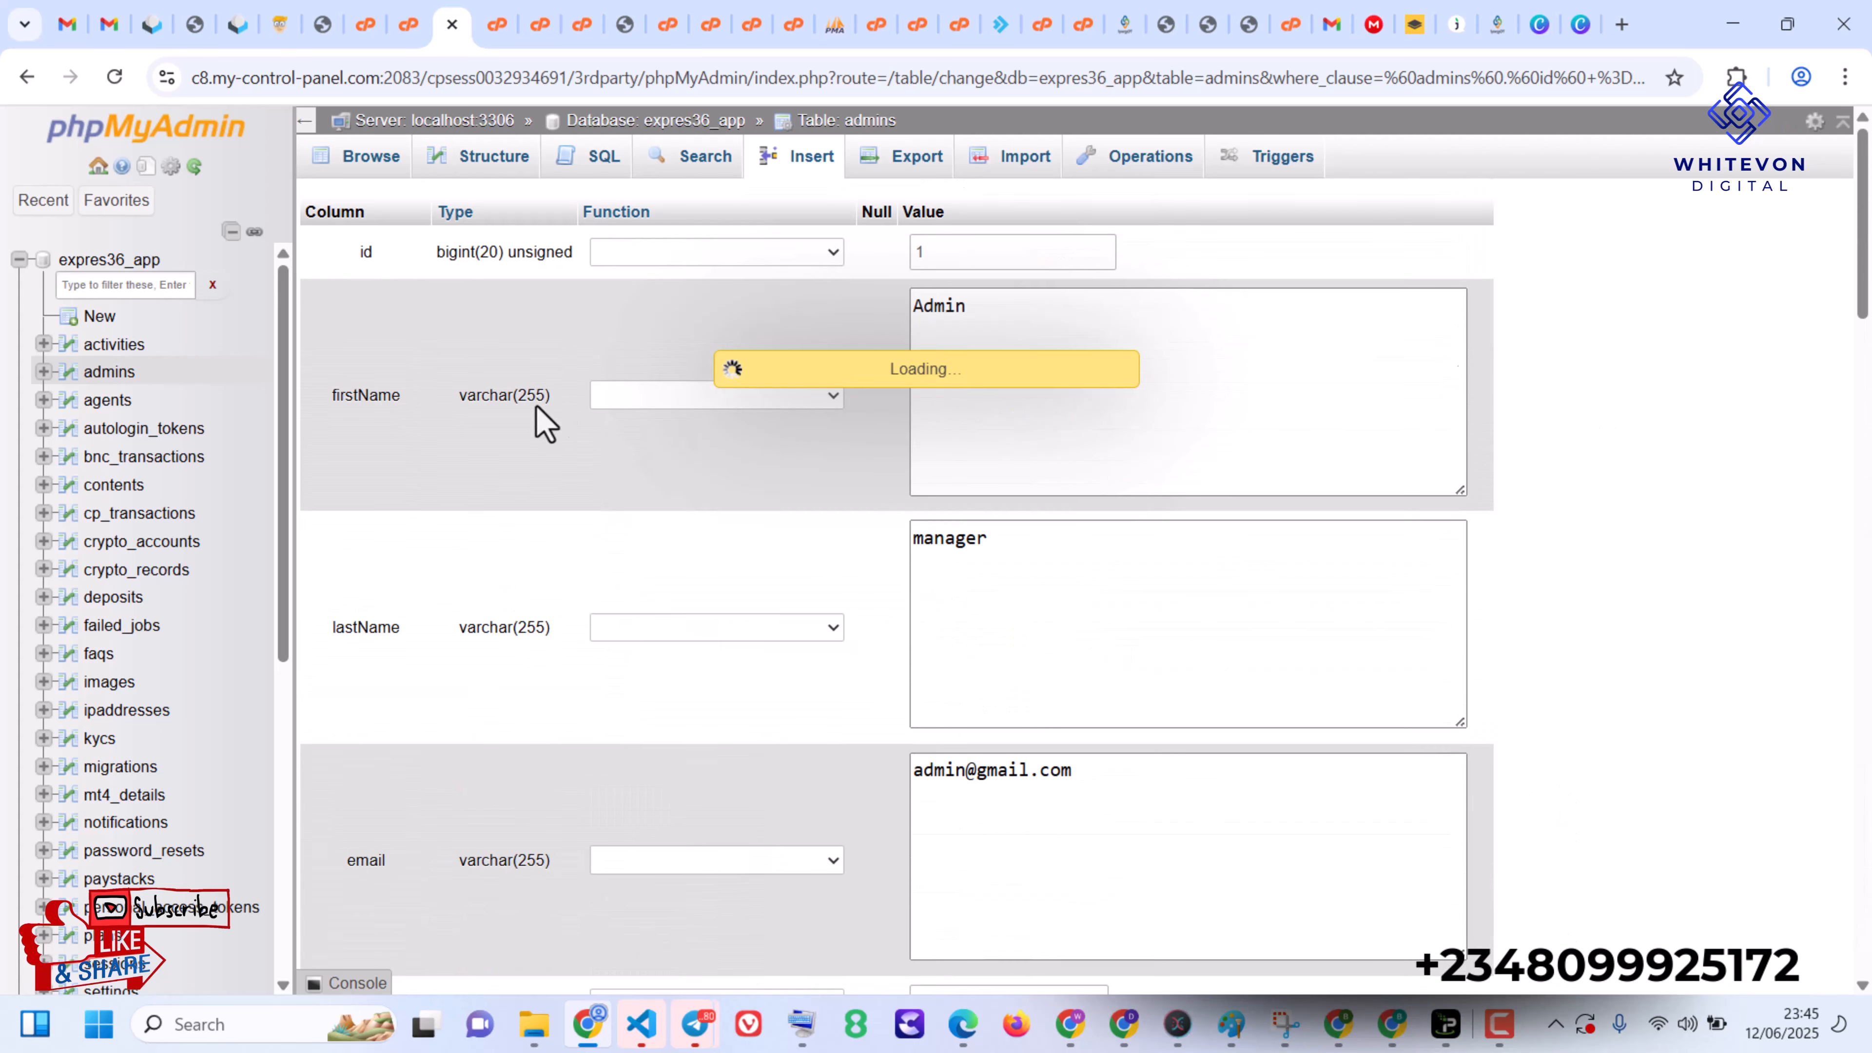
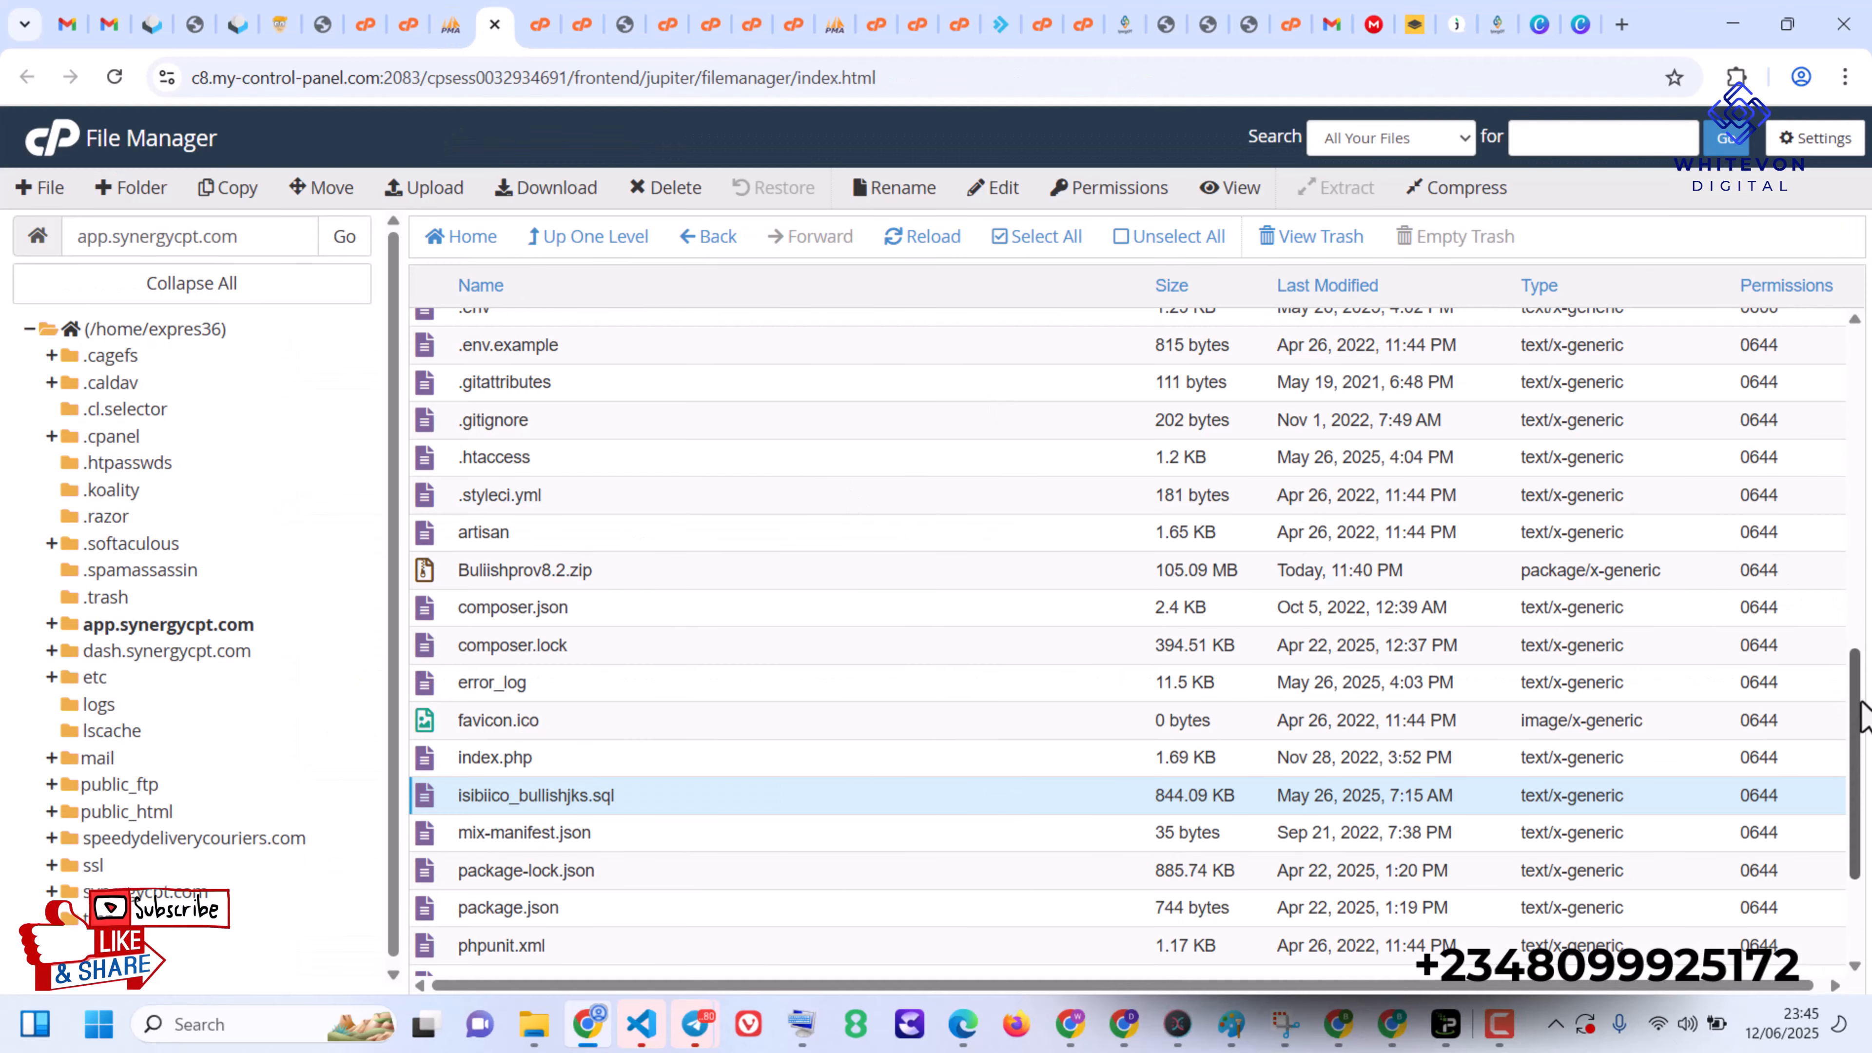
- Open the .env file in the app.synergycpt.com folder for editing
left_click_drag(1862, 713, 1851, 656)
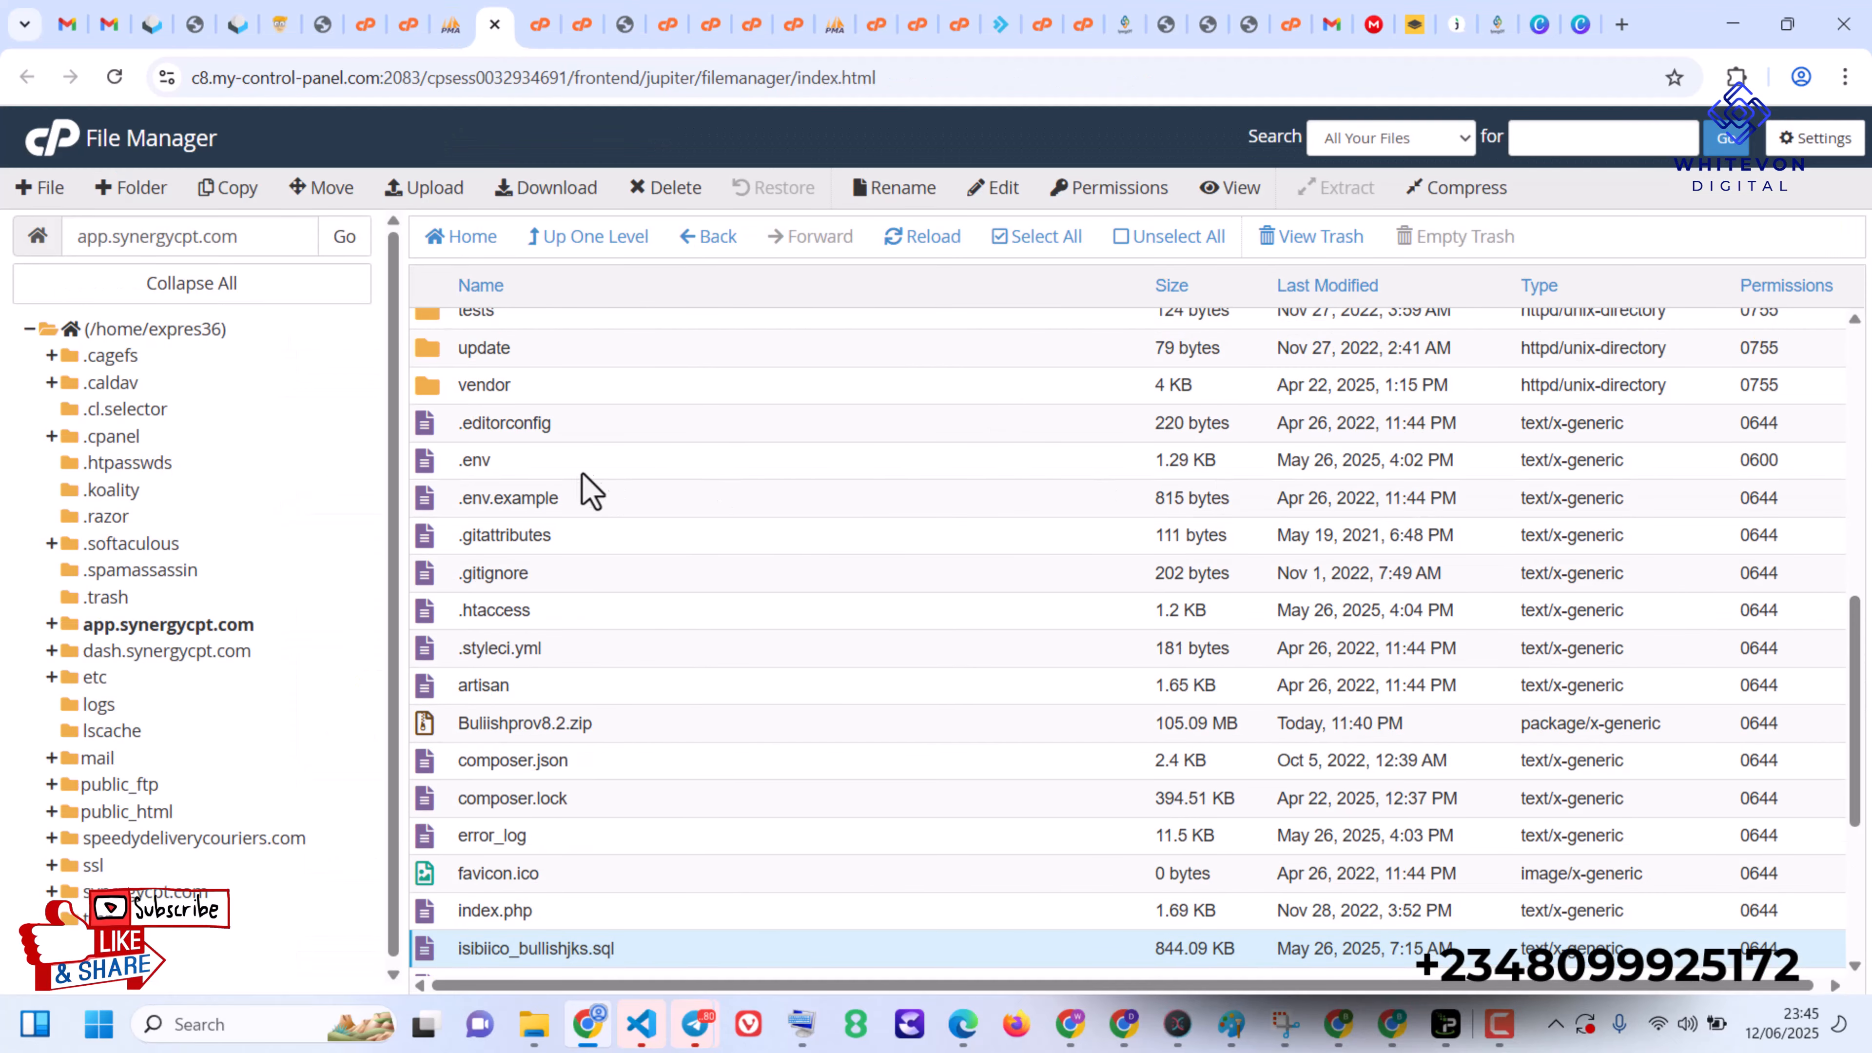
right_click(577, 472)
left_click(671, 562)
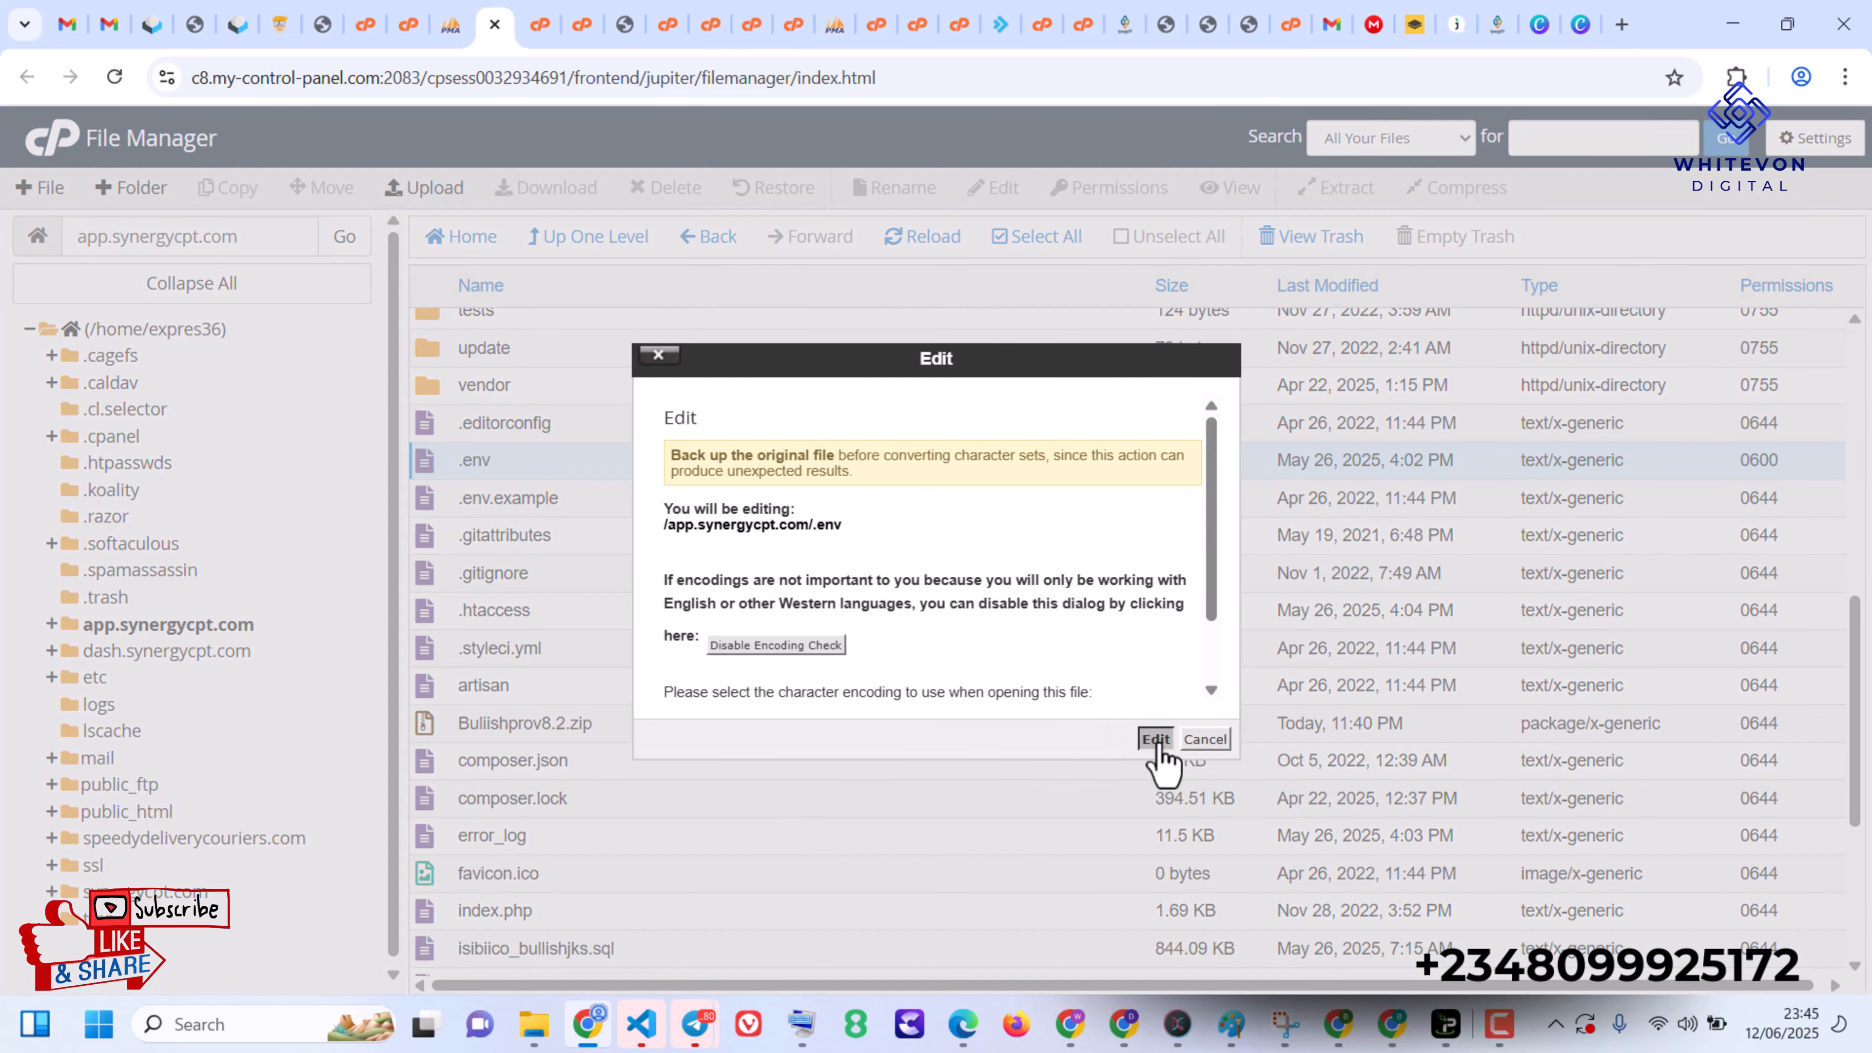
left_click(1156, 740)
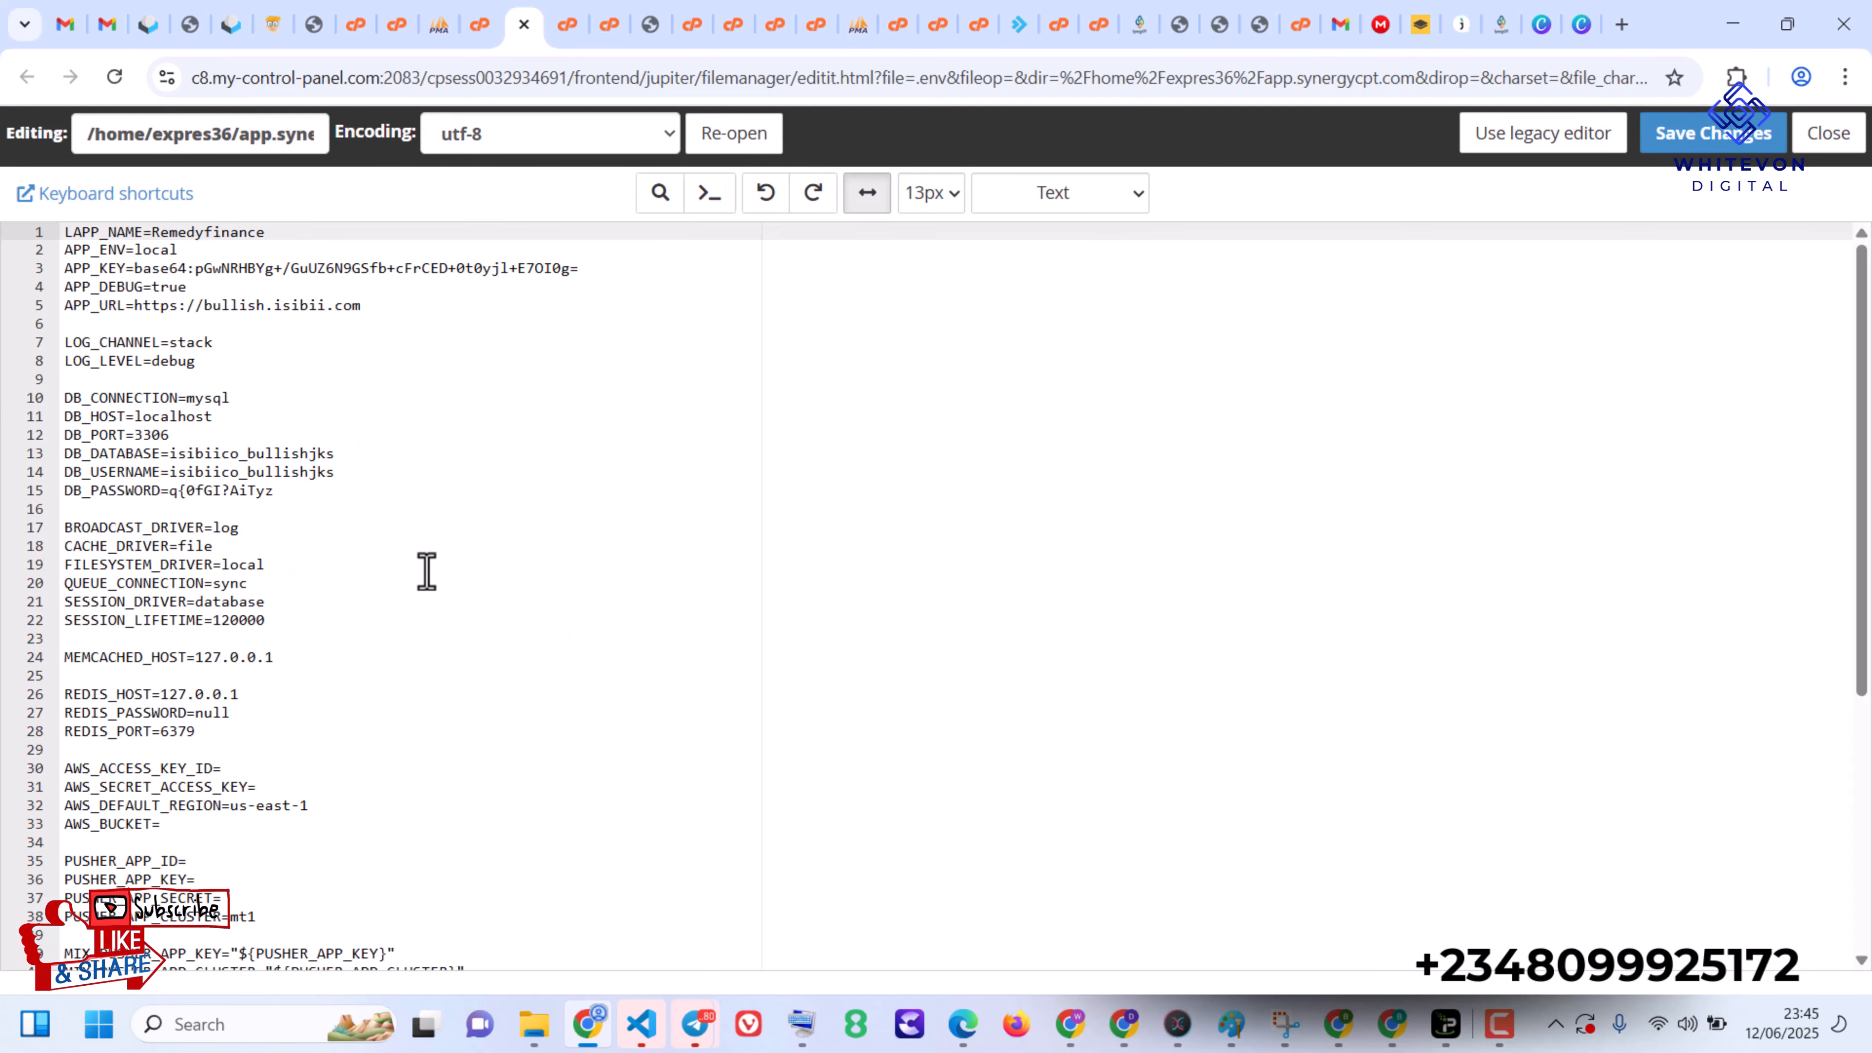
- Set DB_DATABASE and DB_USERNAME to expres36_app in the .env file and replace the DB_PASSWORD value with the database password
double_click(259, 453)
type("expres36_app")
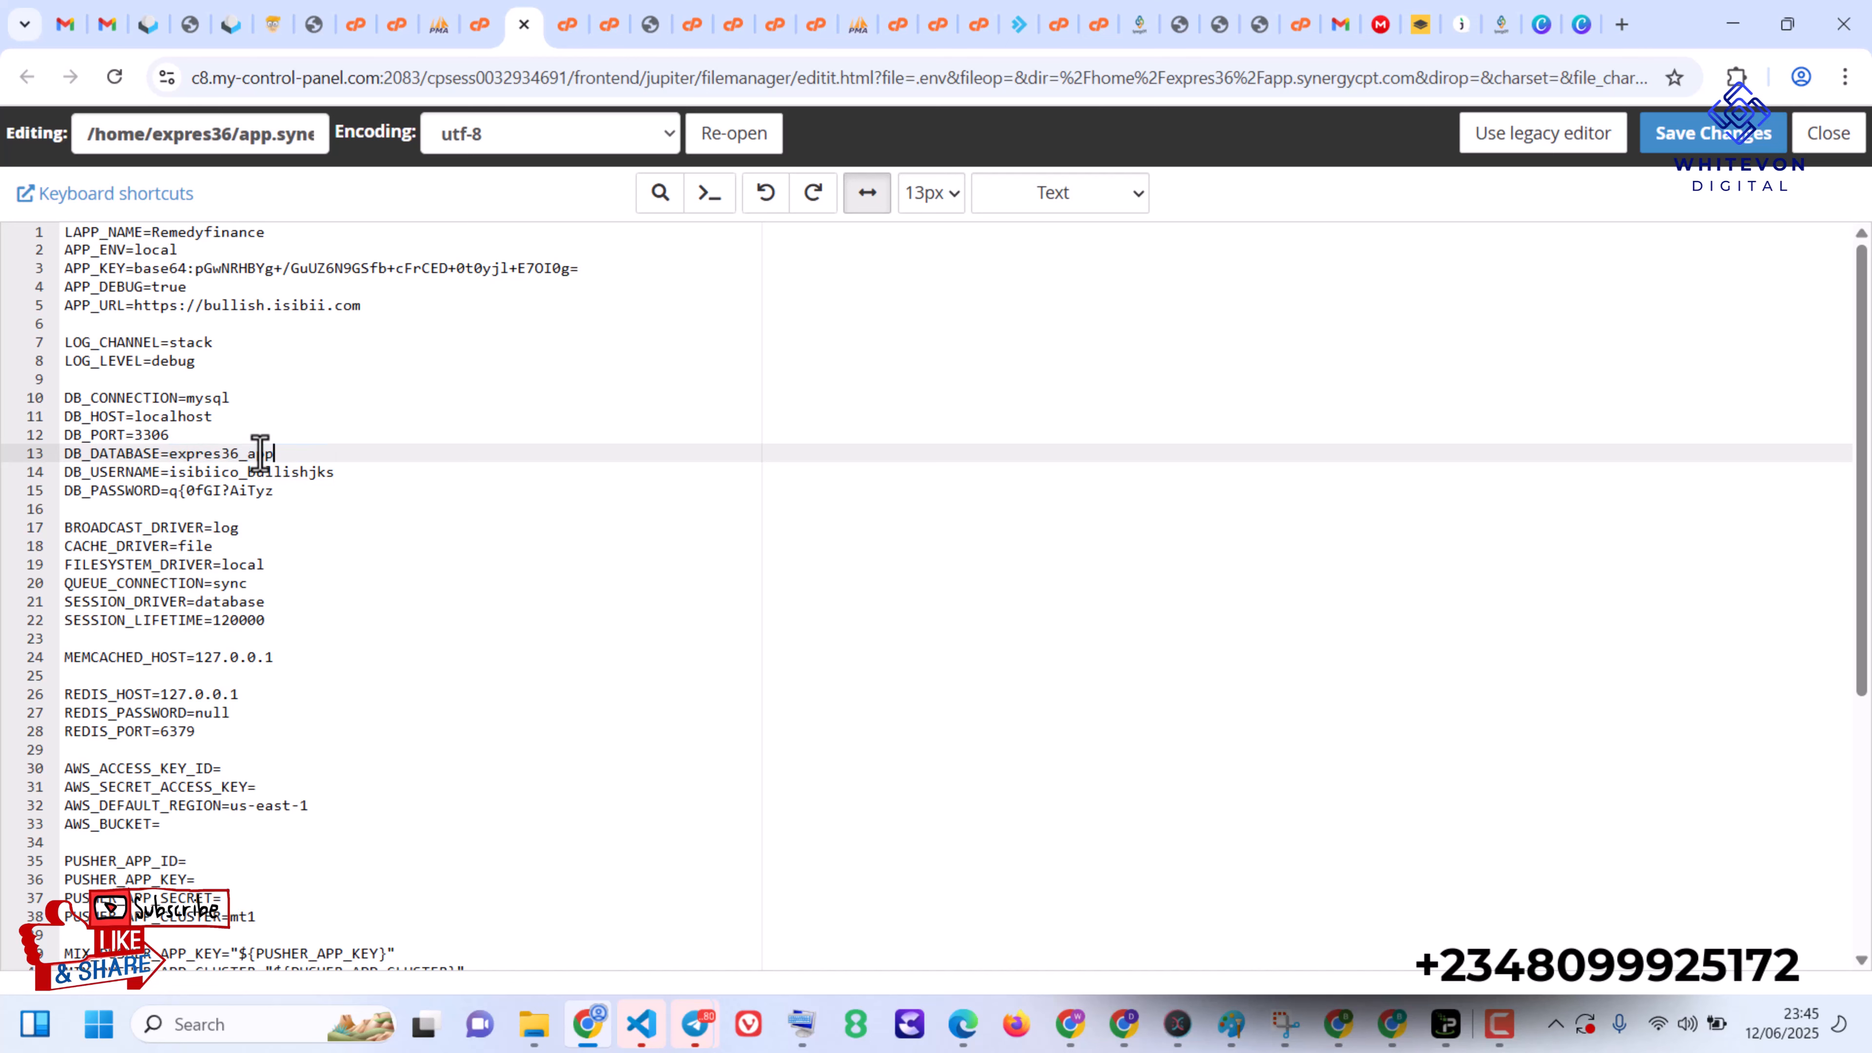
double_click(266, 472)
type("expres36_app")
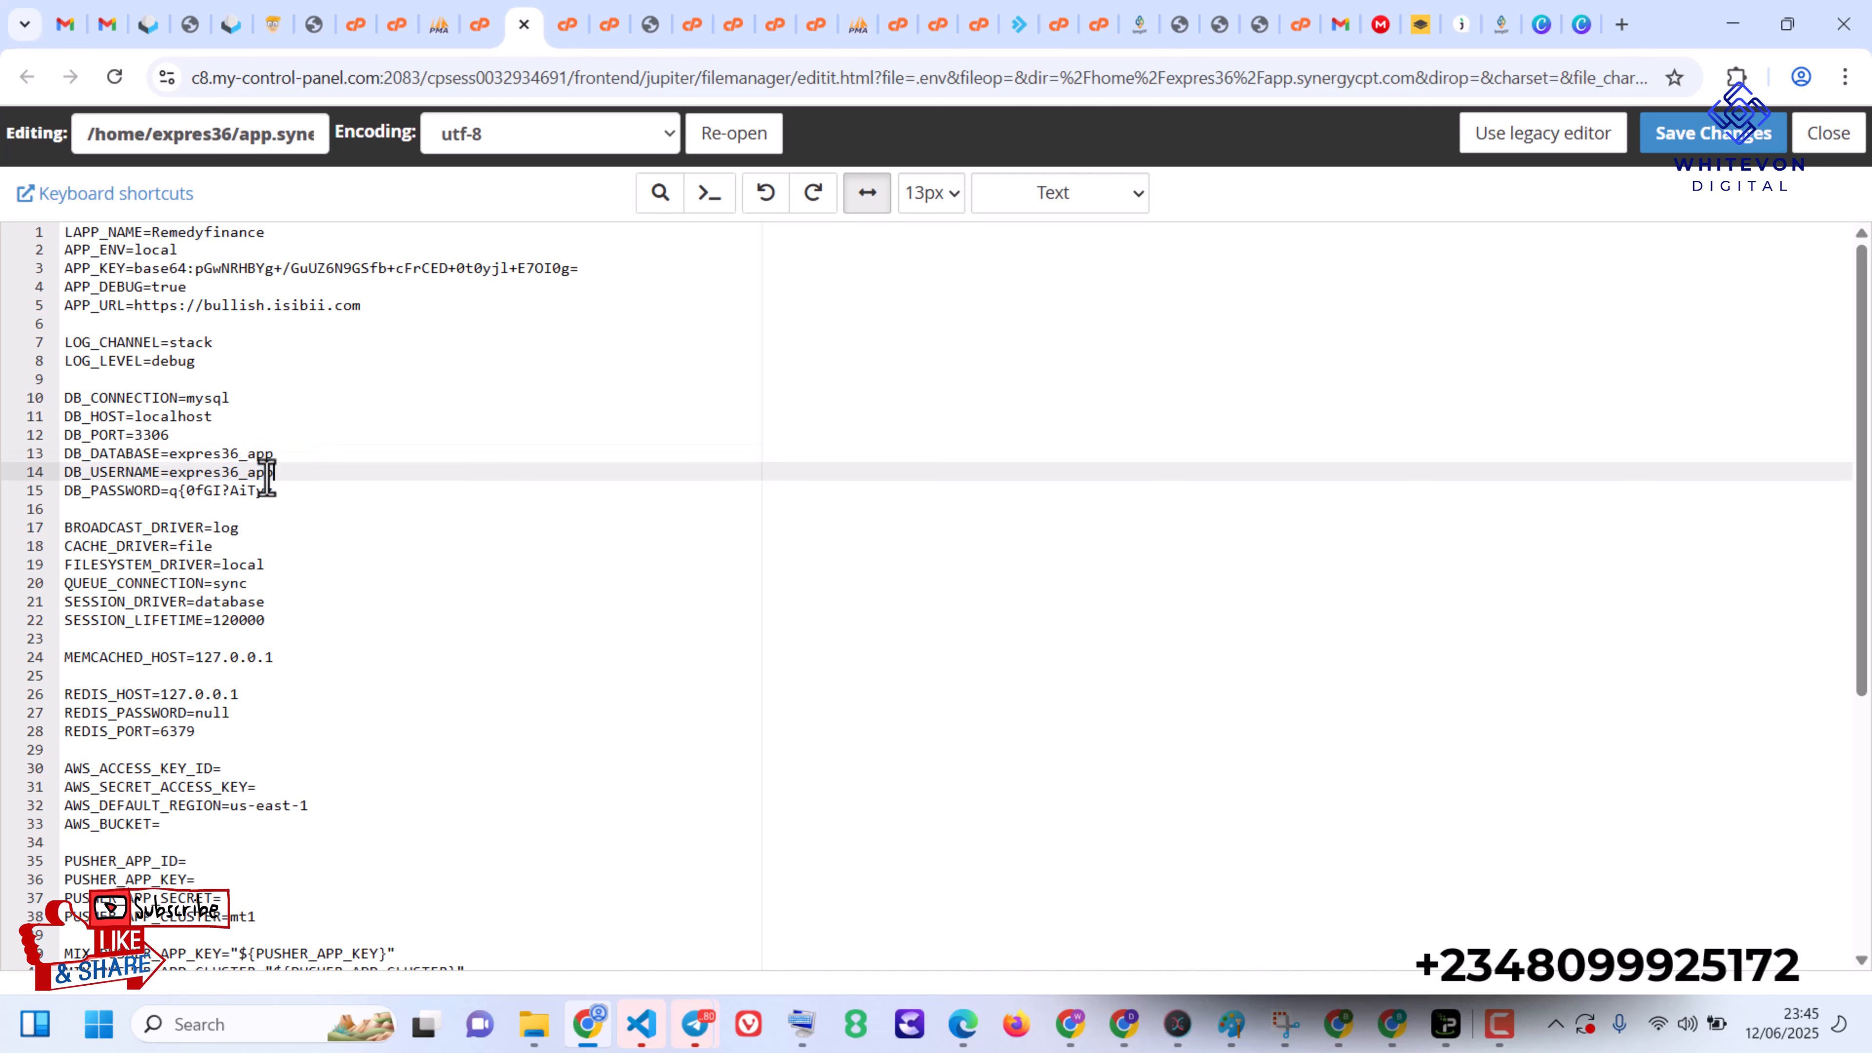
left_click_drag(274, 490, 167, 491)
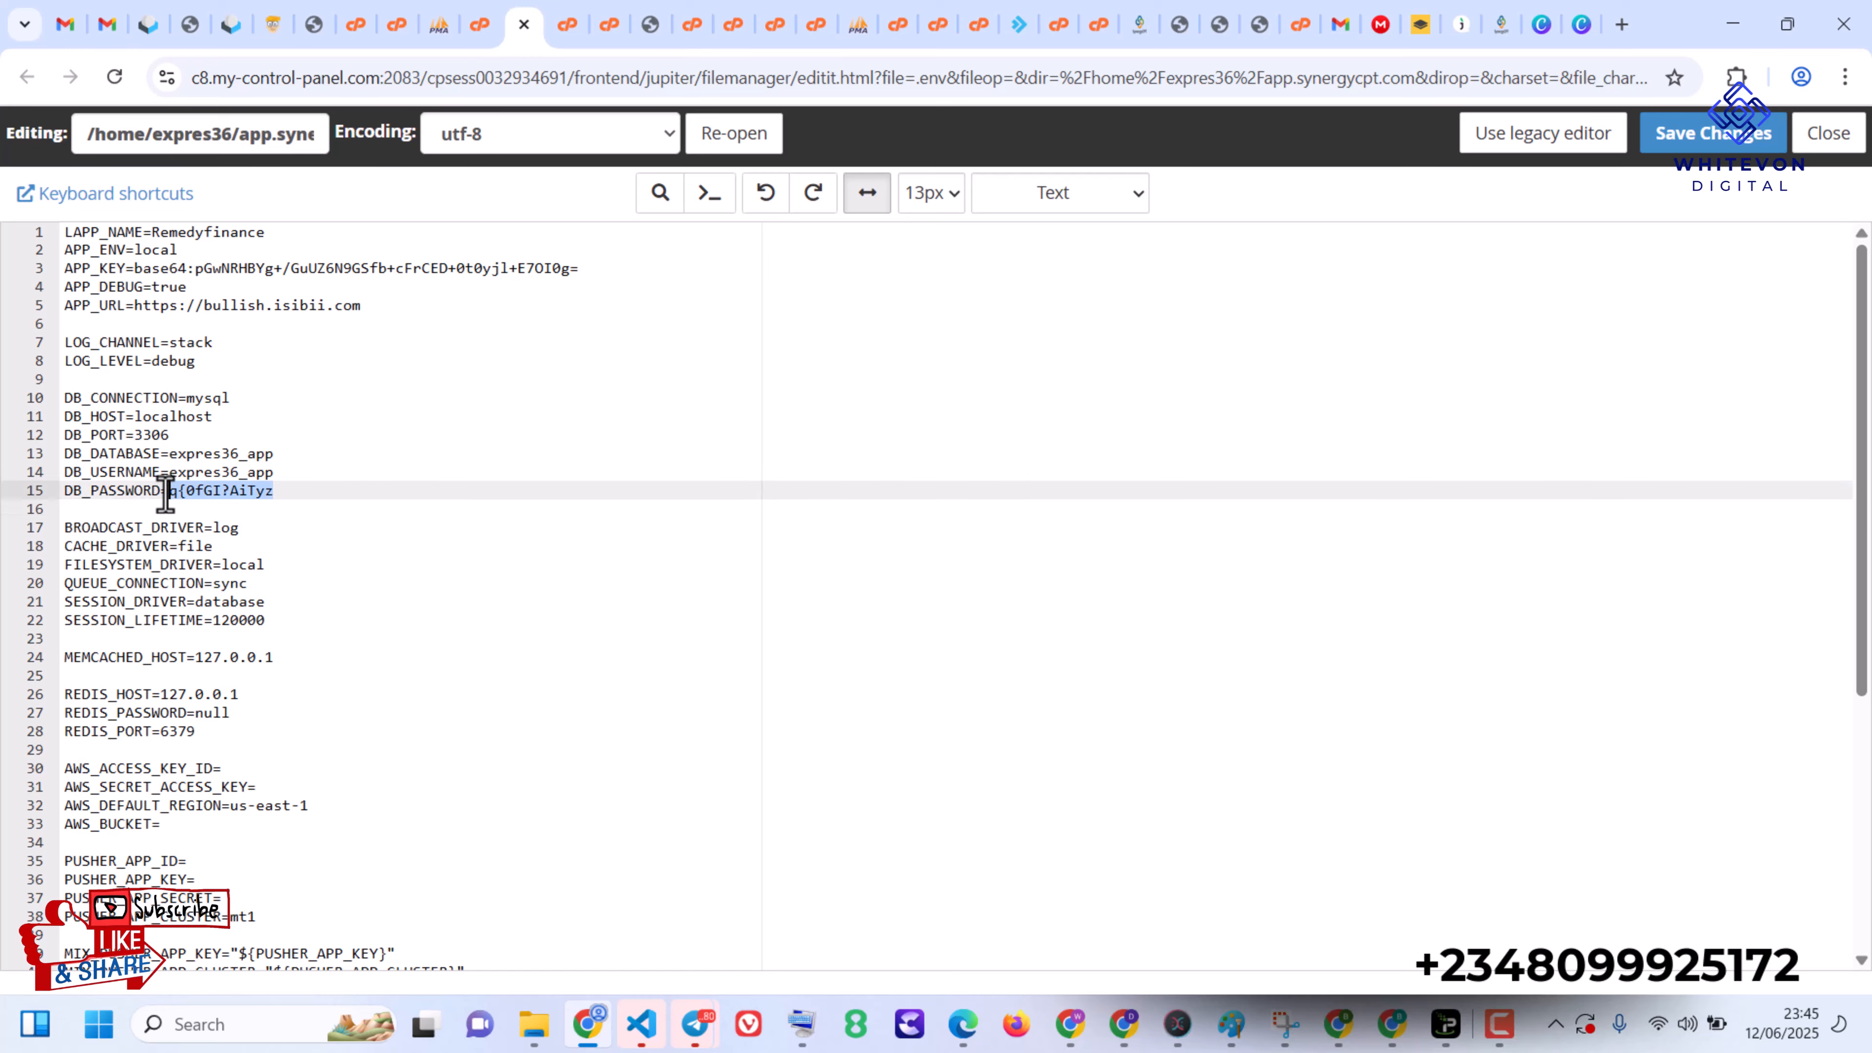
key("ctrl+v")
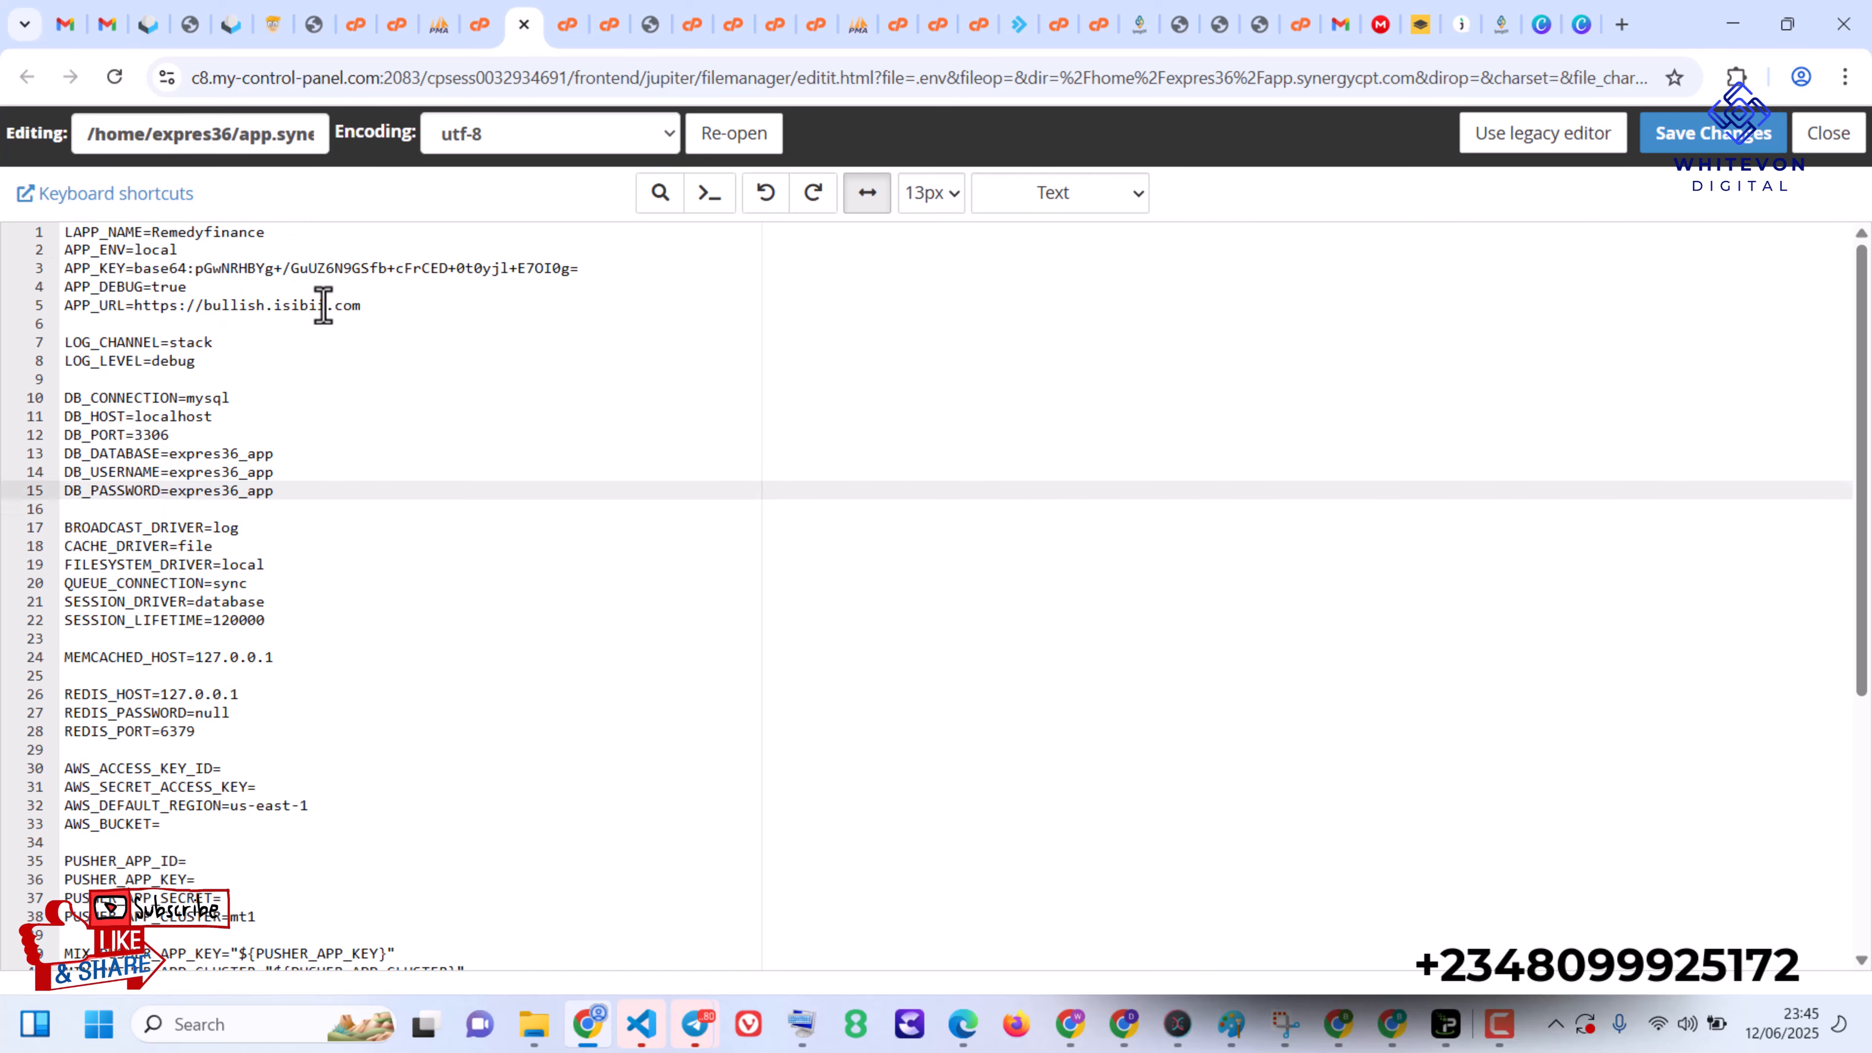
left_click_drag(326, 305, 203, 308)
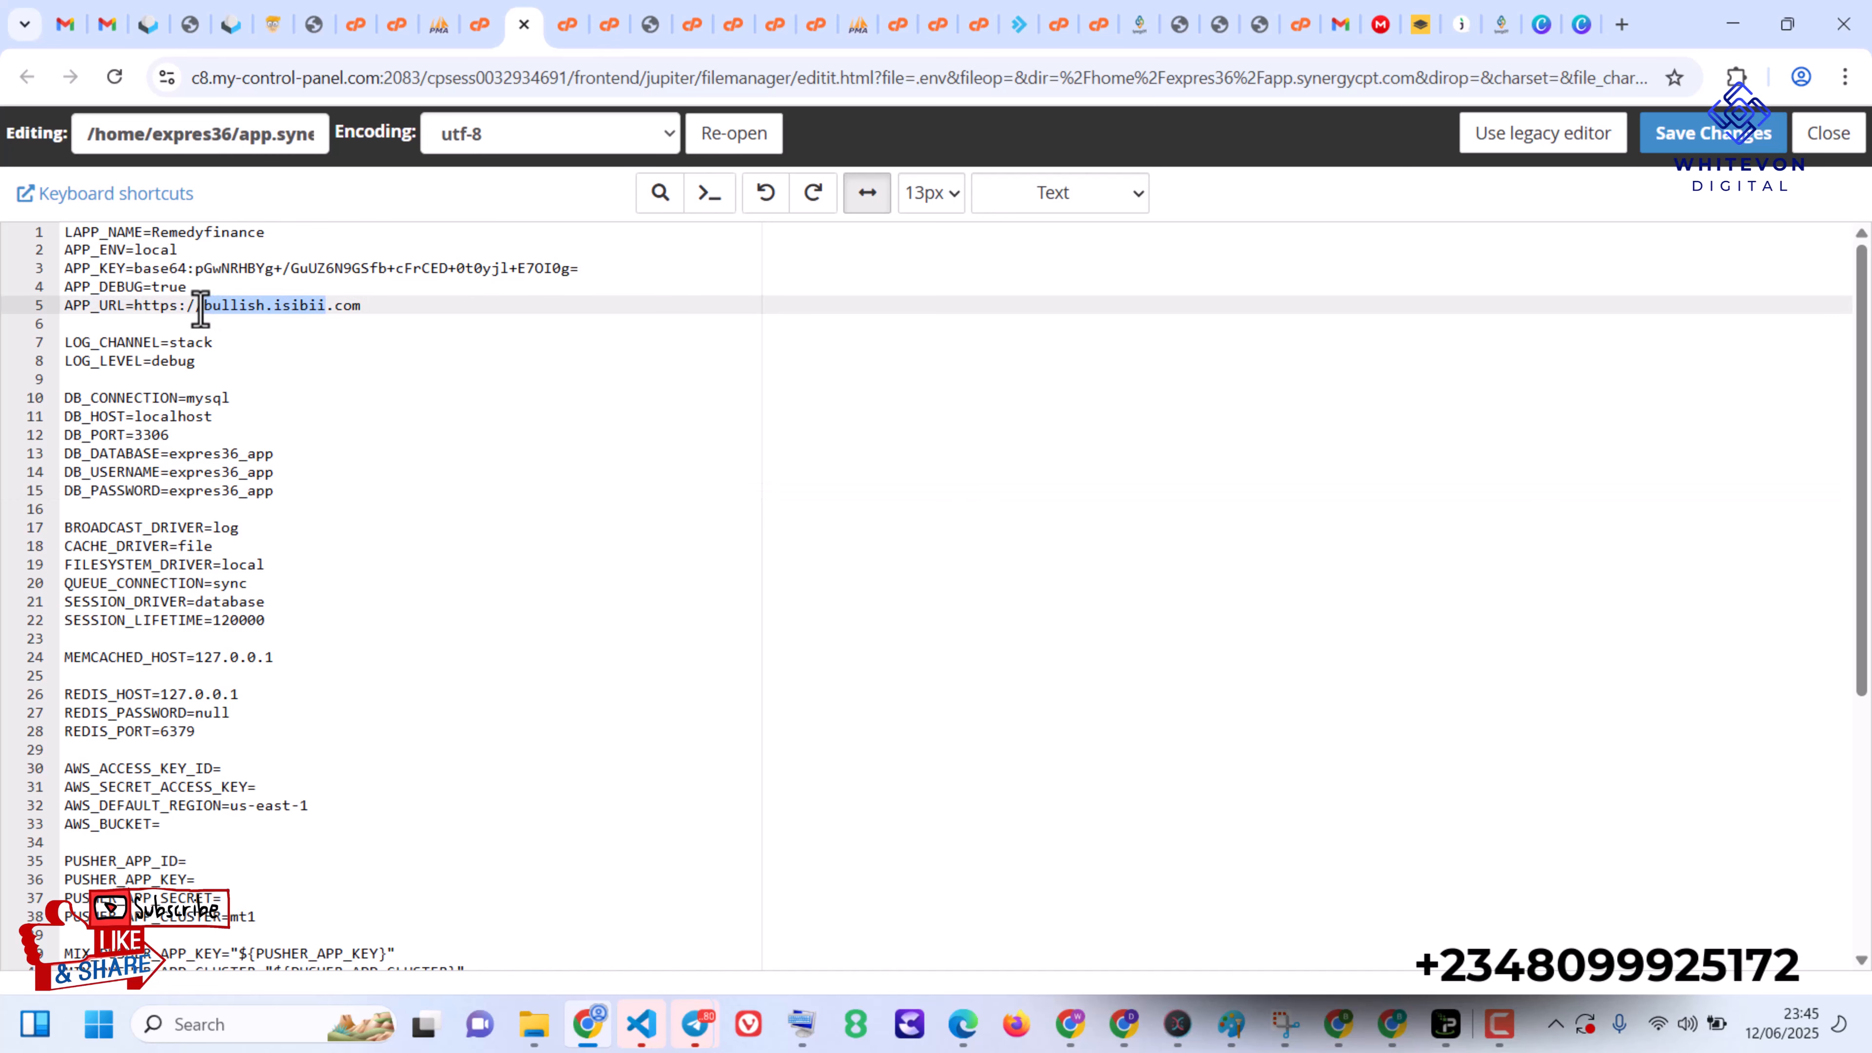
type("app.synergy")
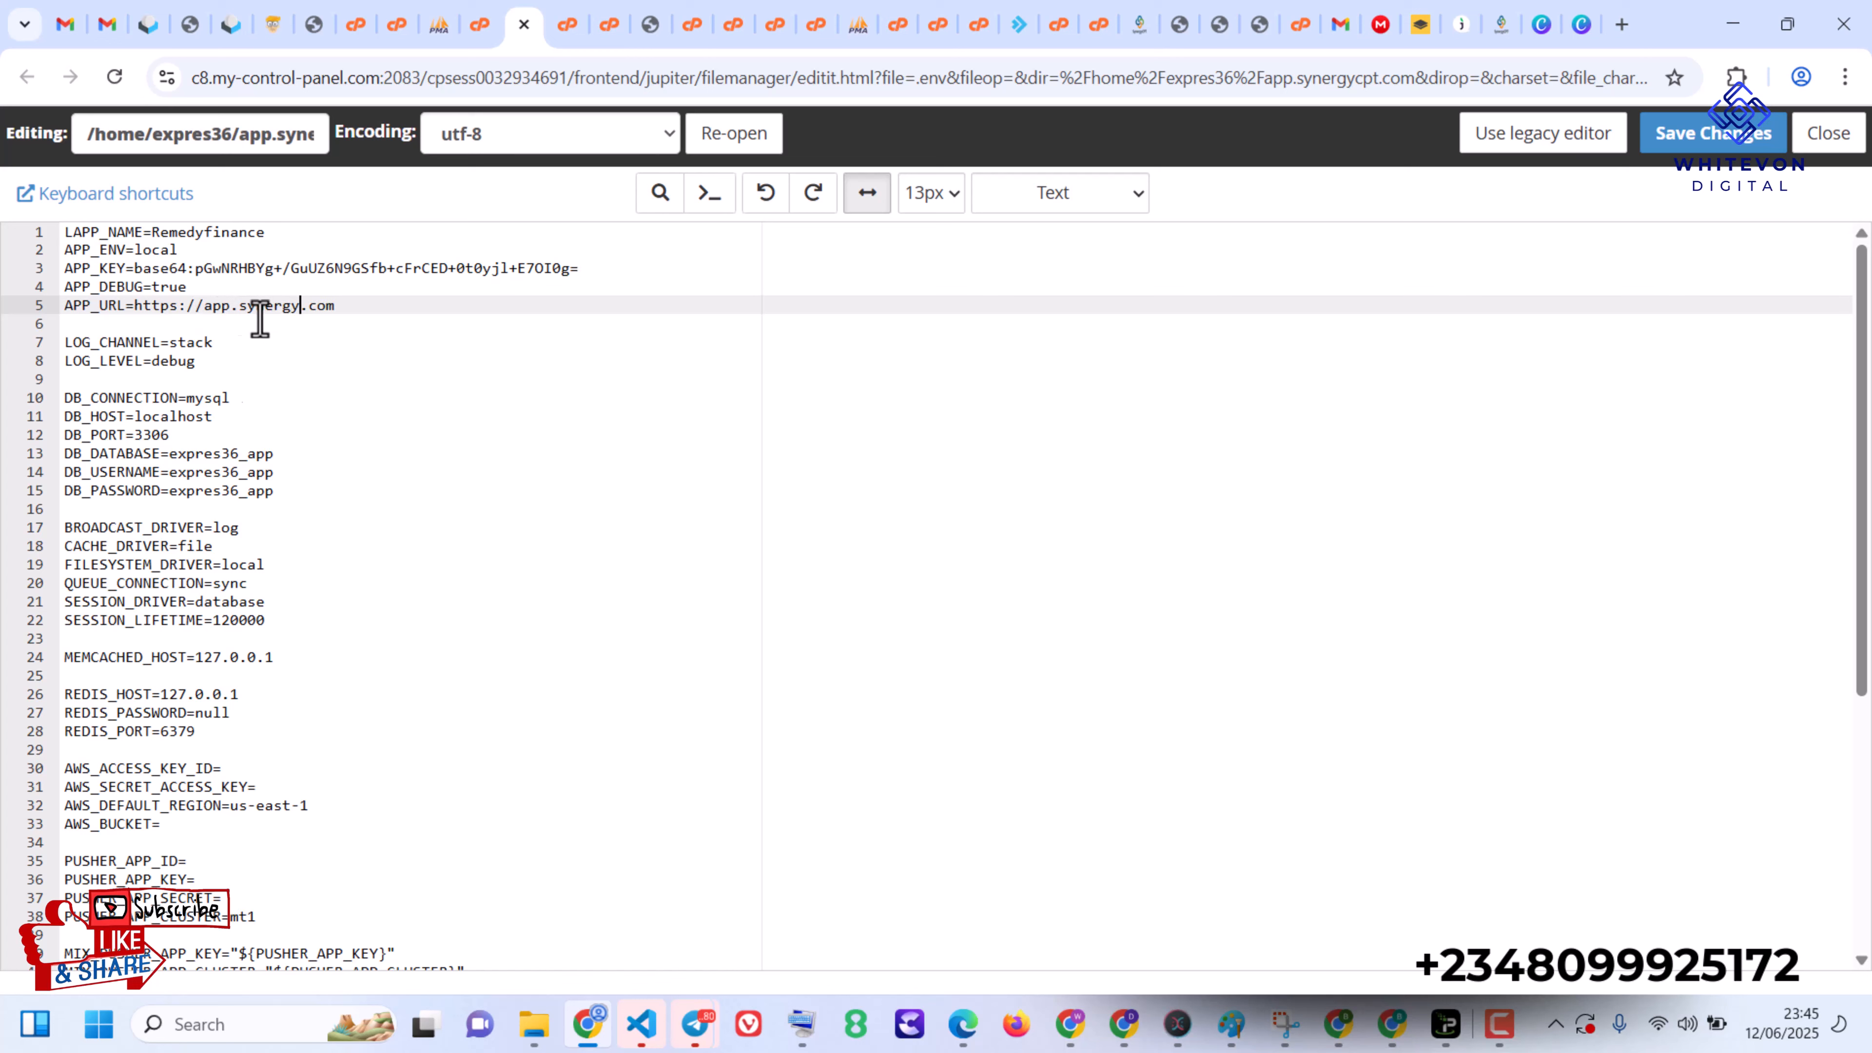
double_click(255, 305)
key("ctrl+c")
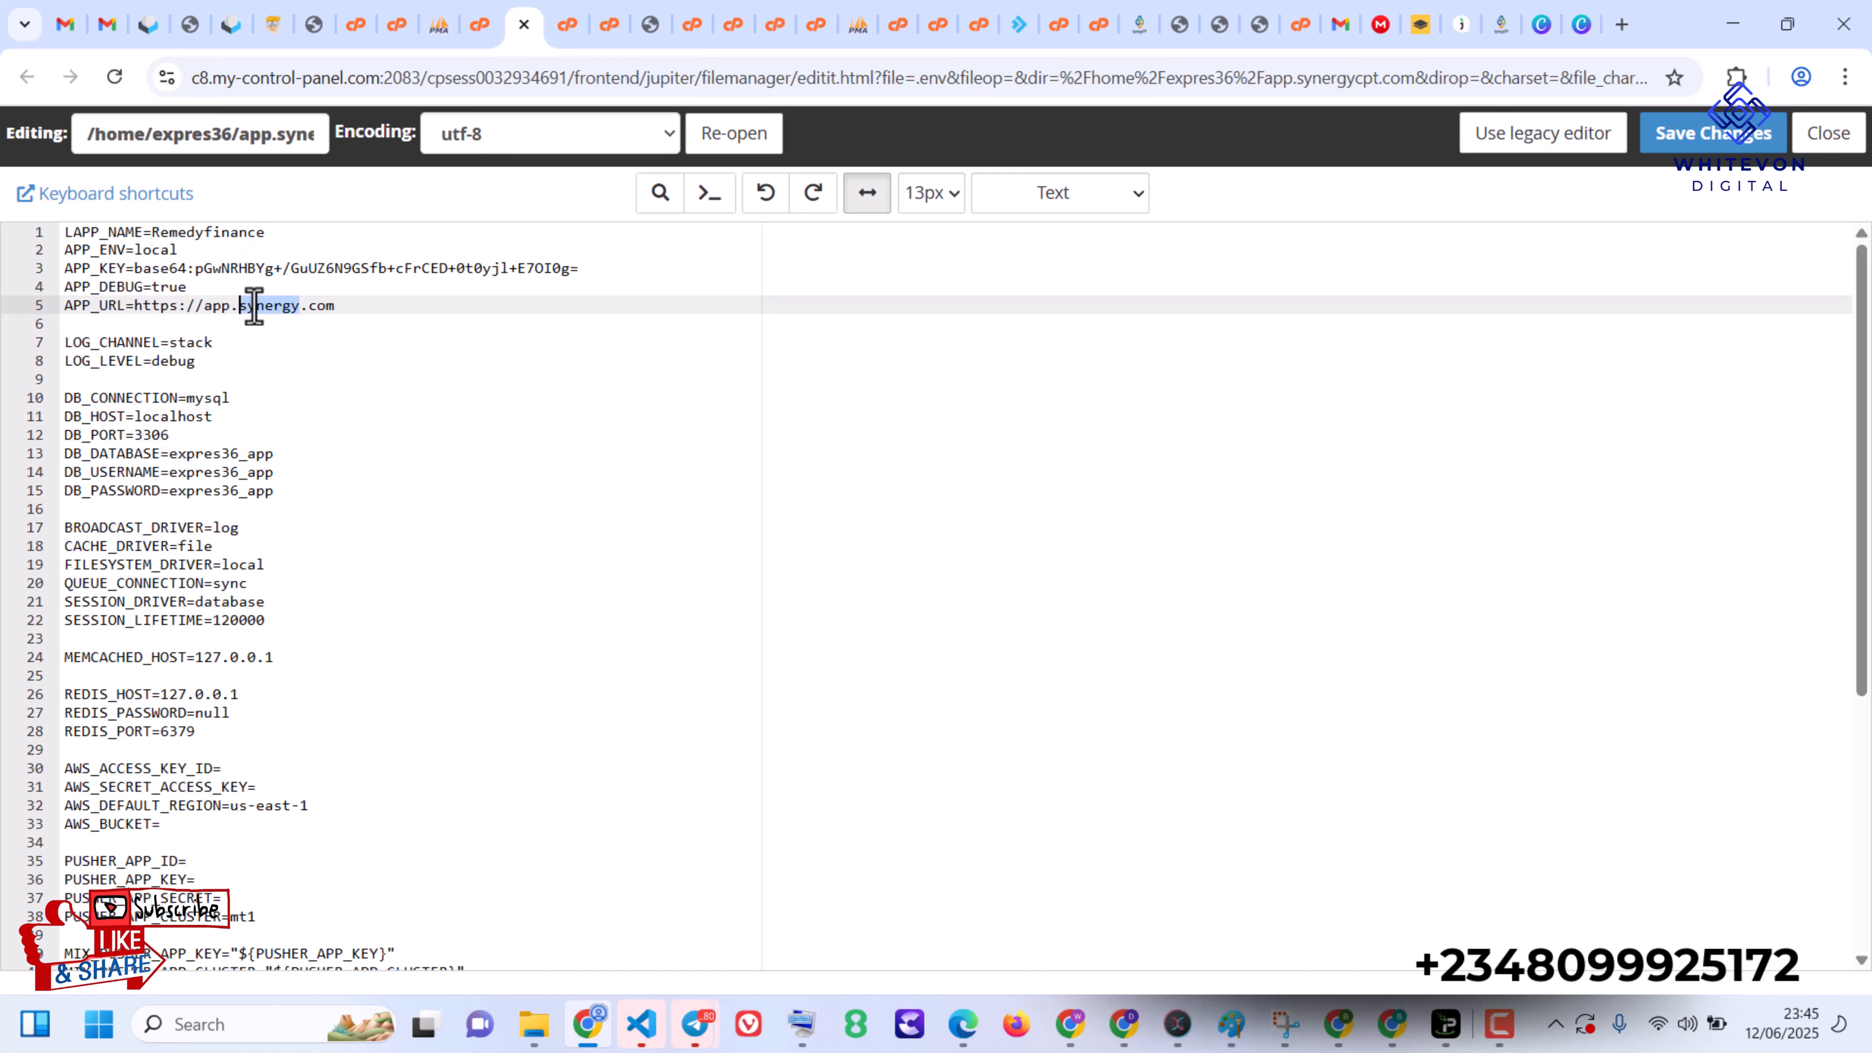
double_click(210, 233)
key("ctrl+v")
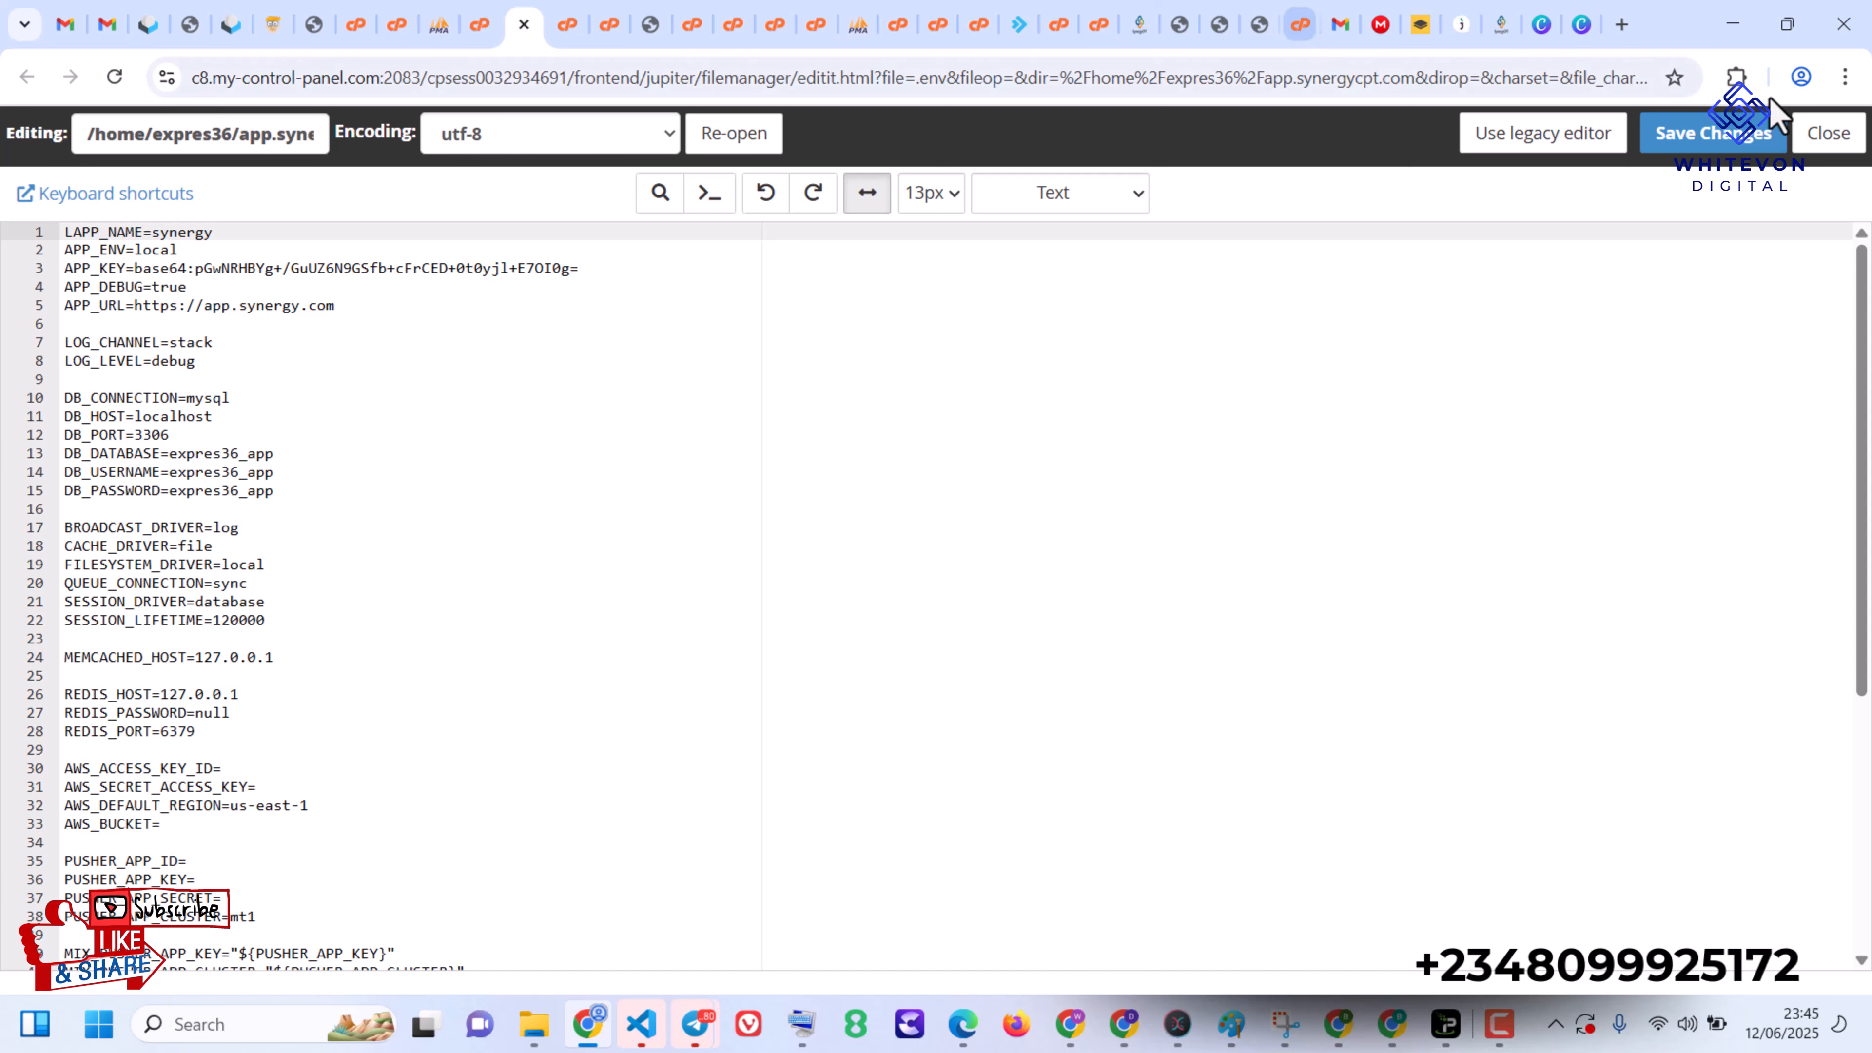
left_click(1703, 143)
left_click(1704, 142)
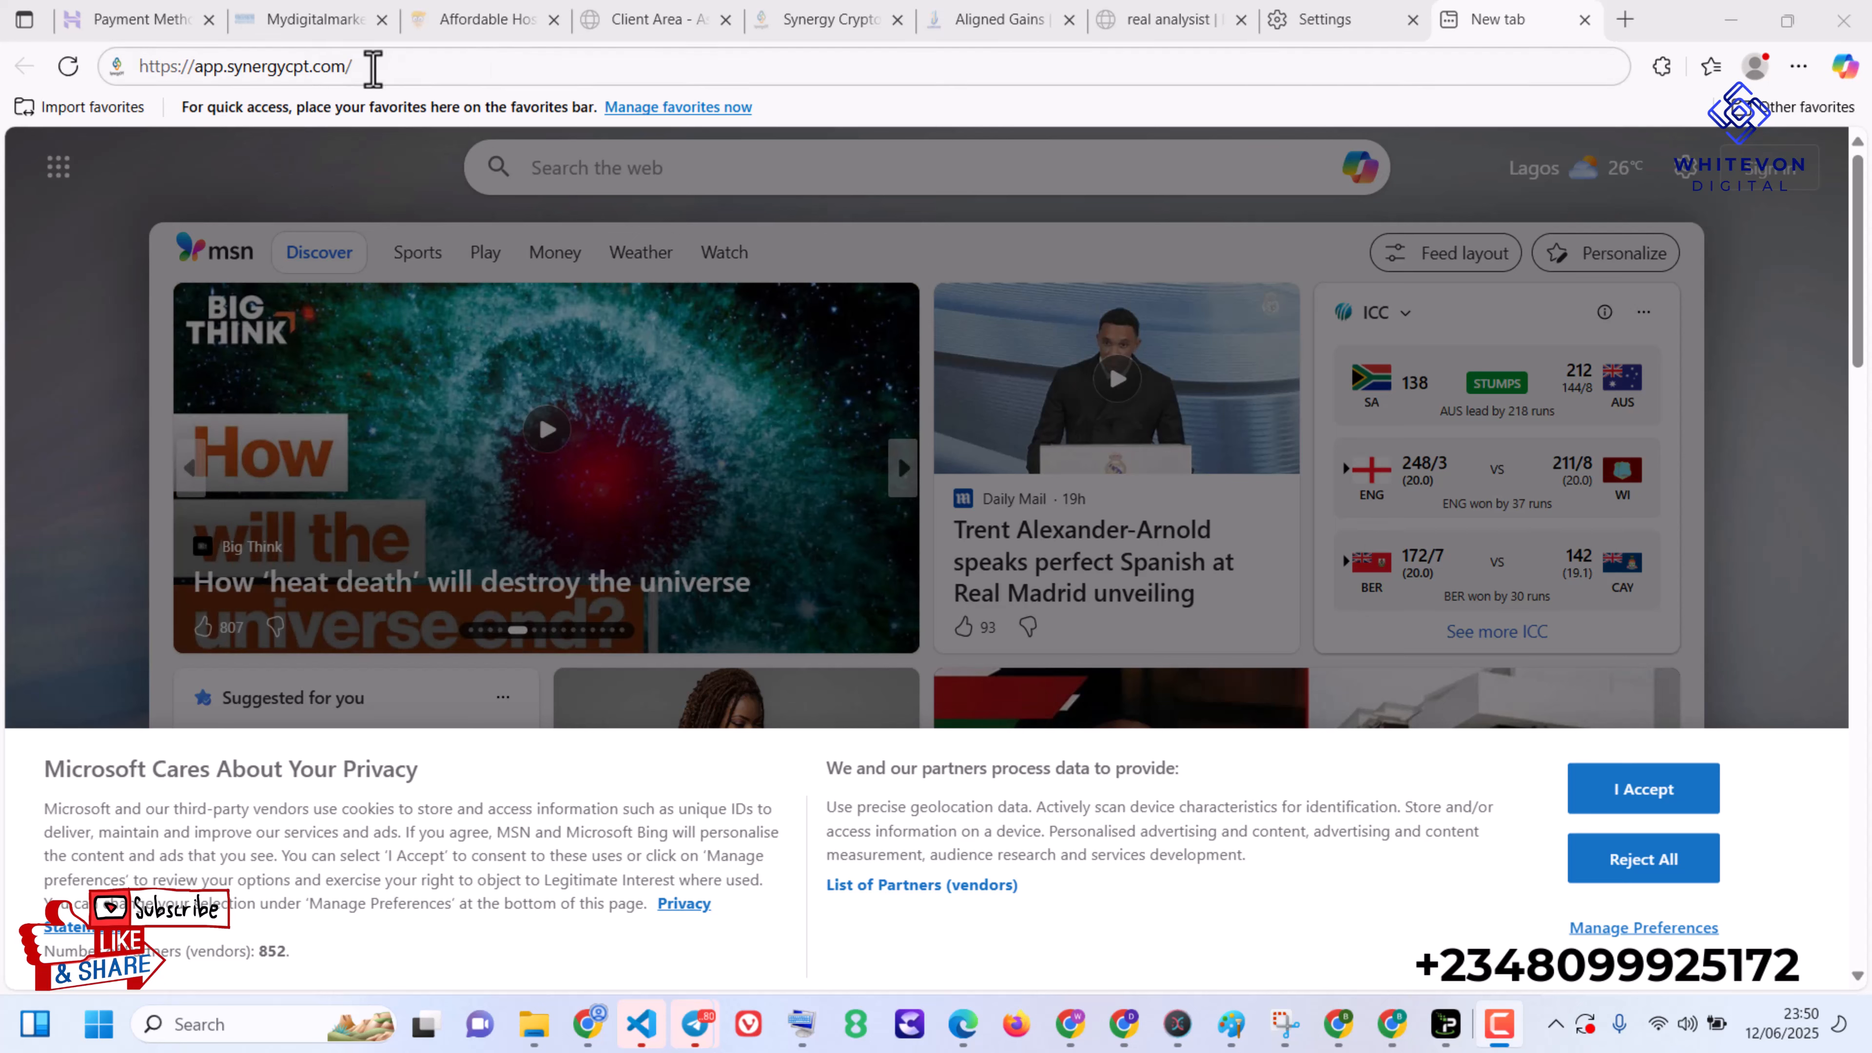
left_click(371, 67)
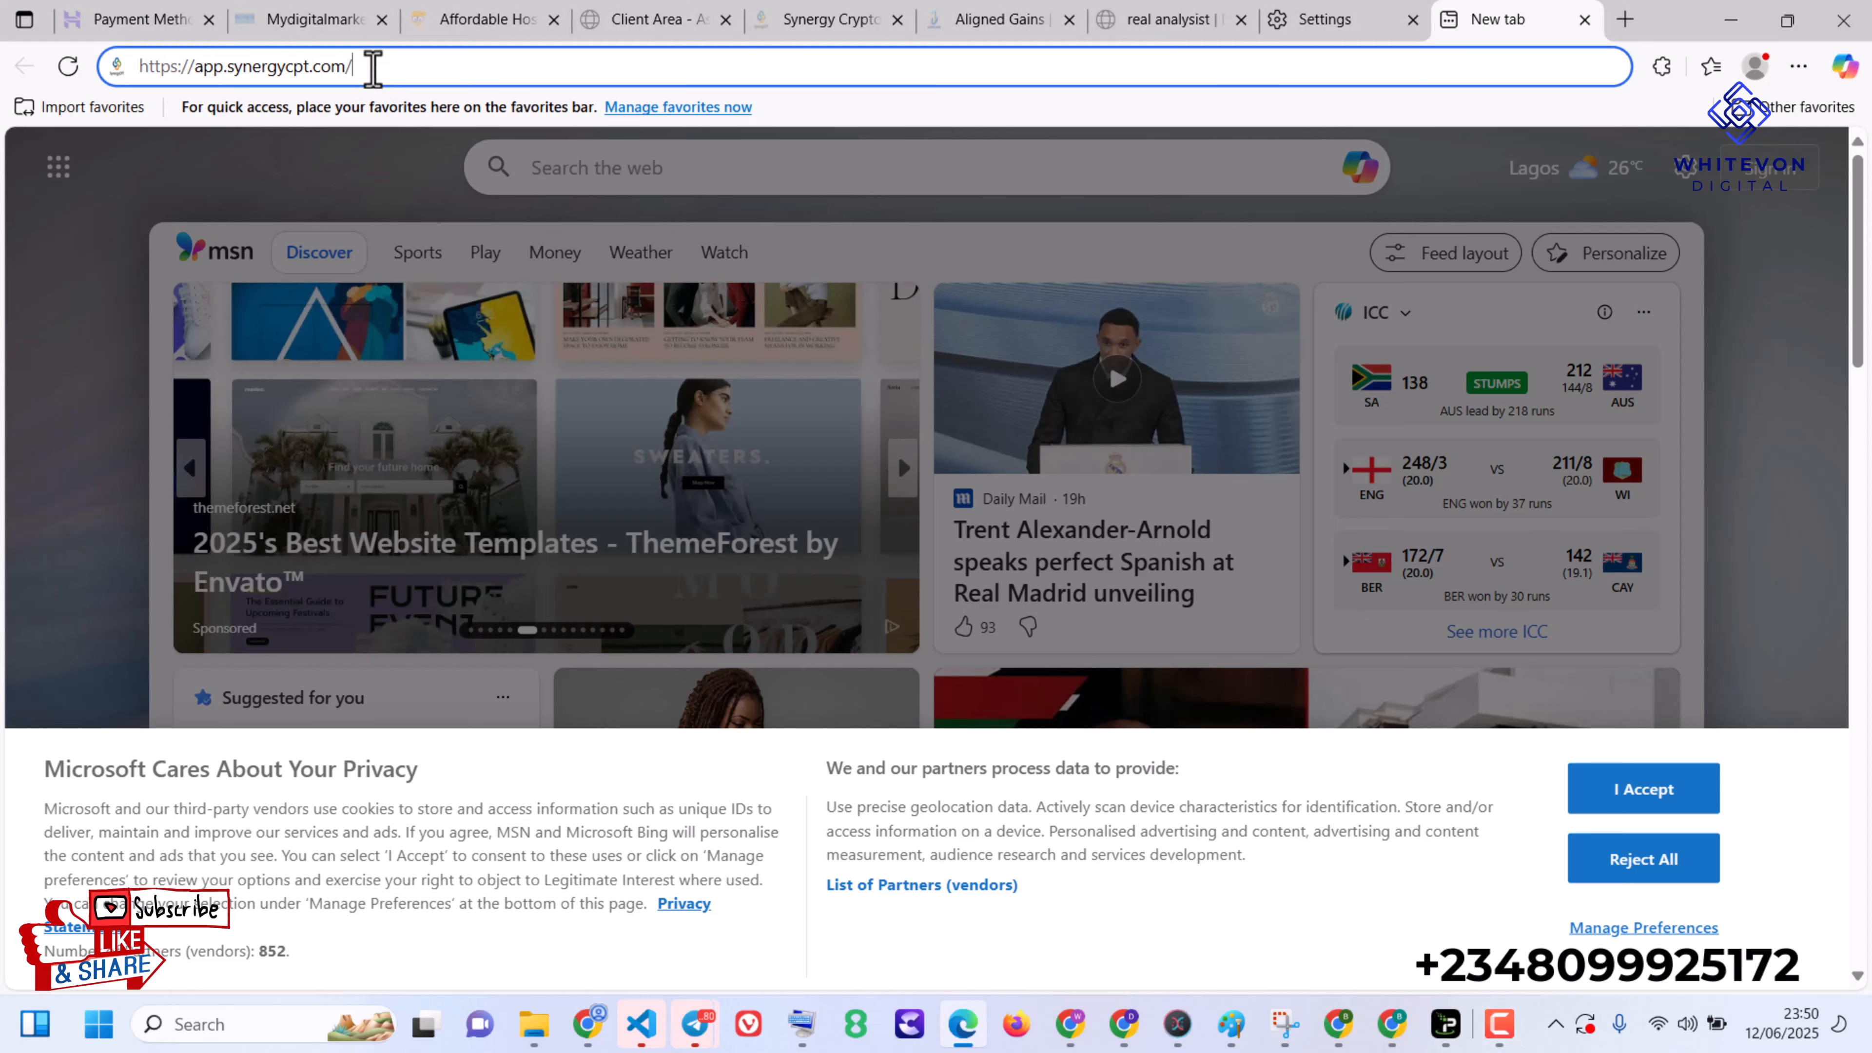
key("Return")
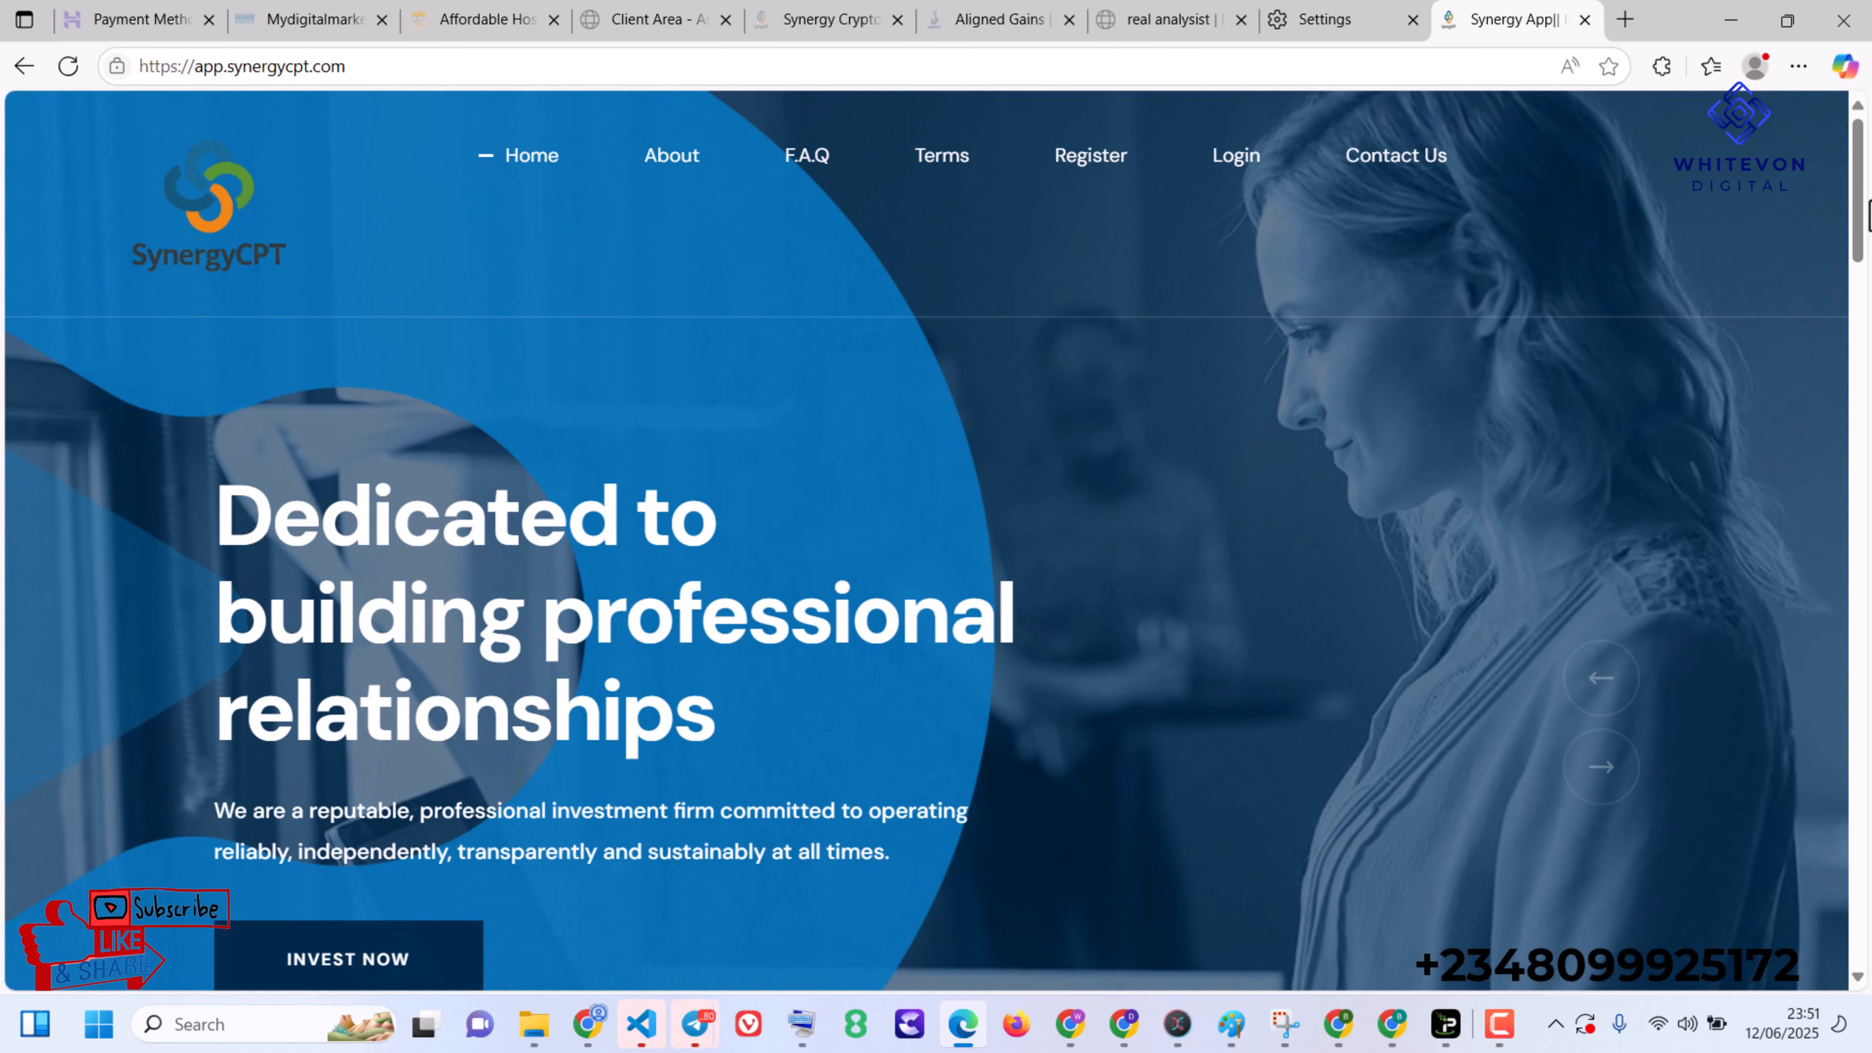
left_click_drag(1867, 256, 1818, 447)
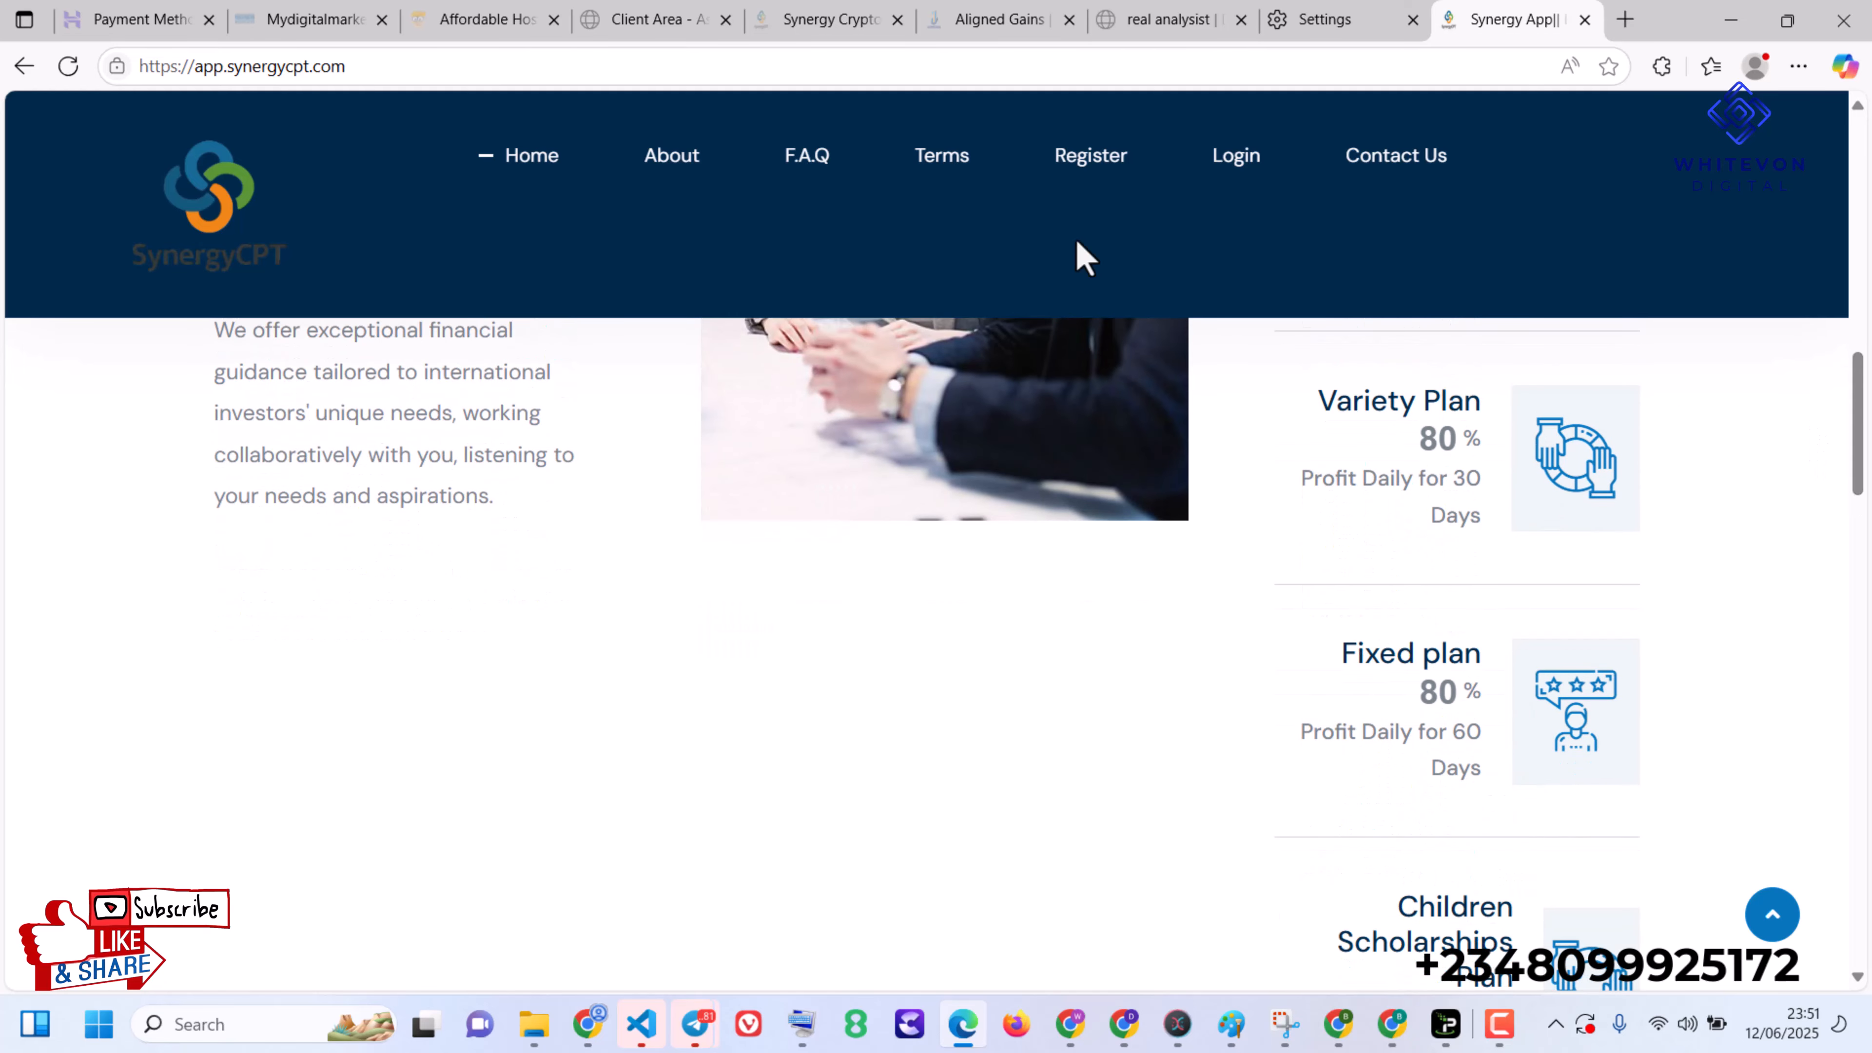
left_click(384, 70)
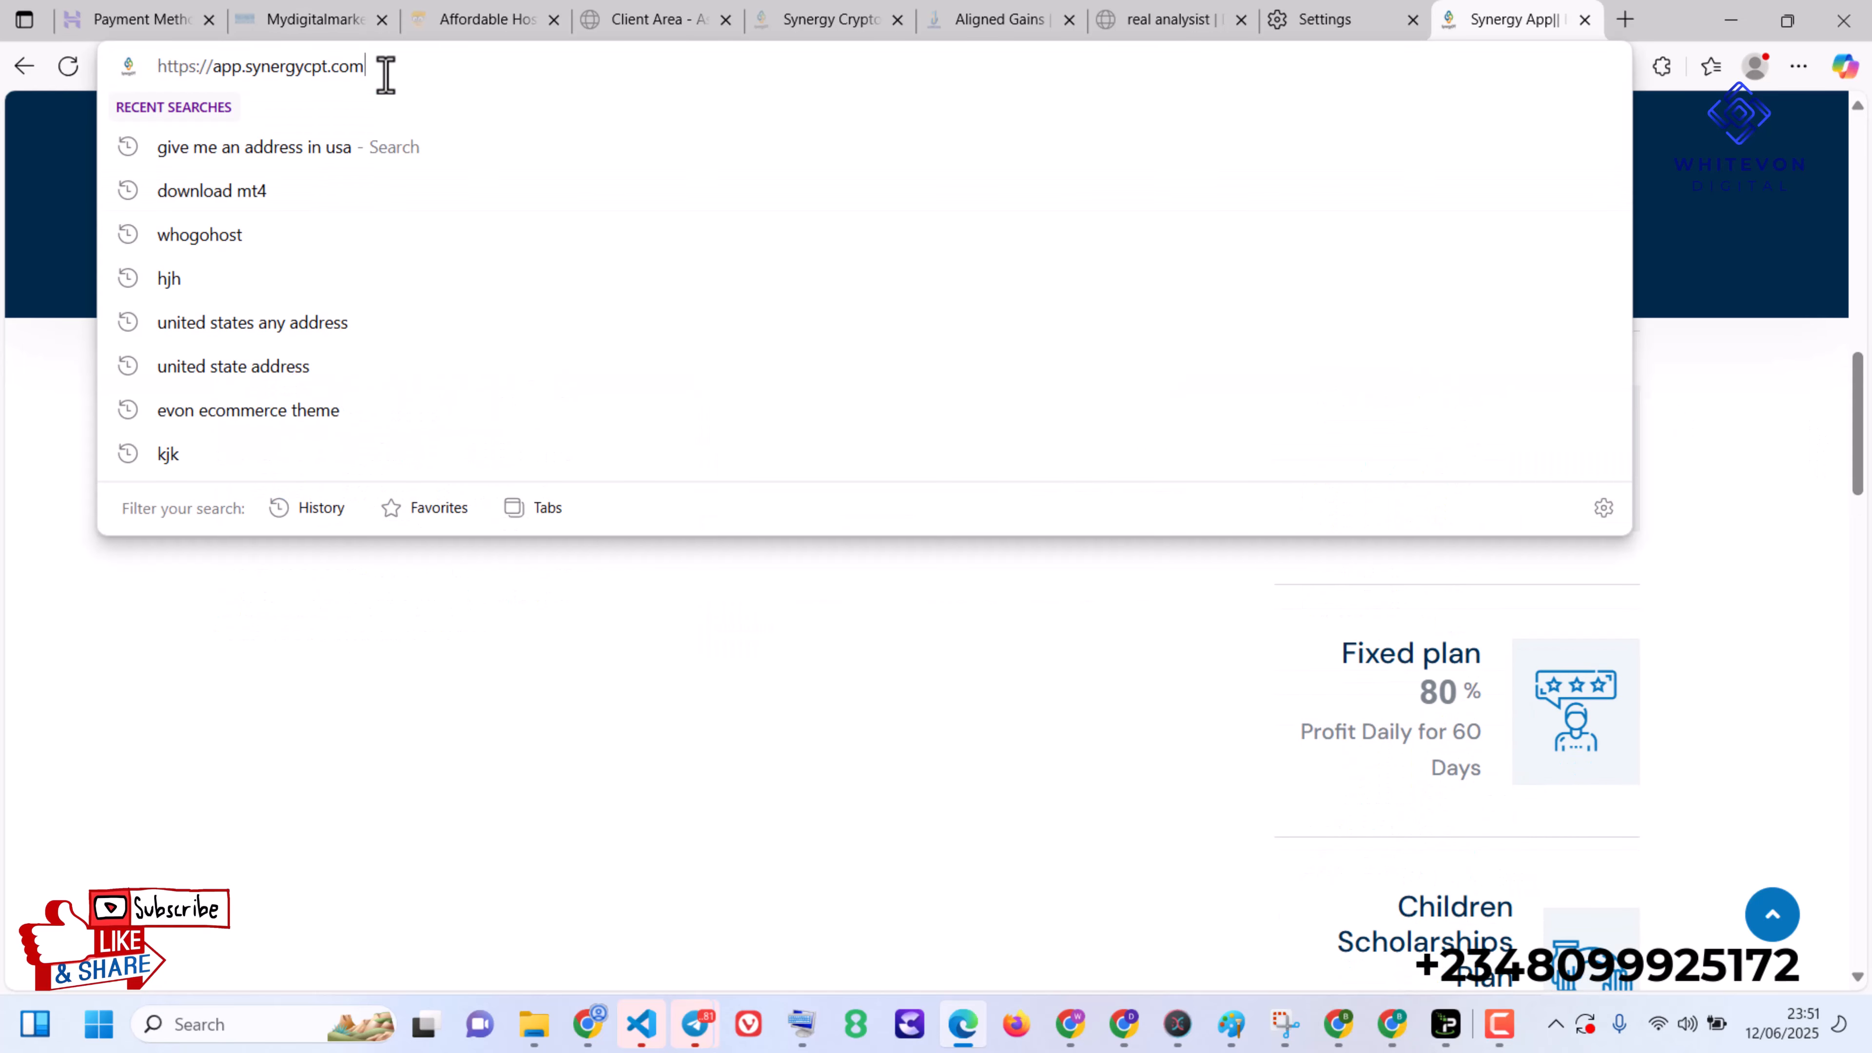
type("/")
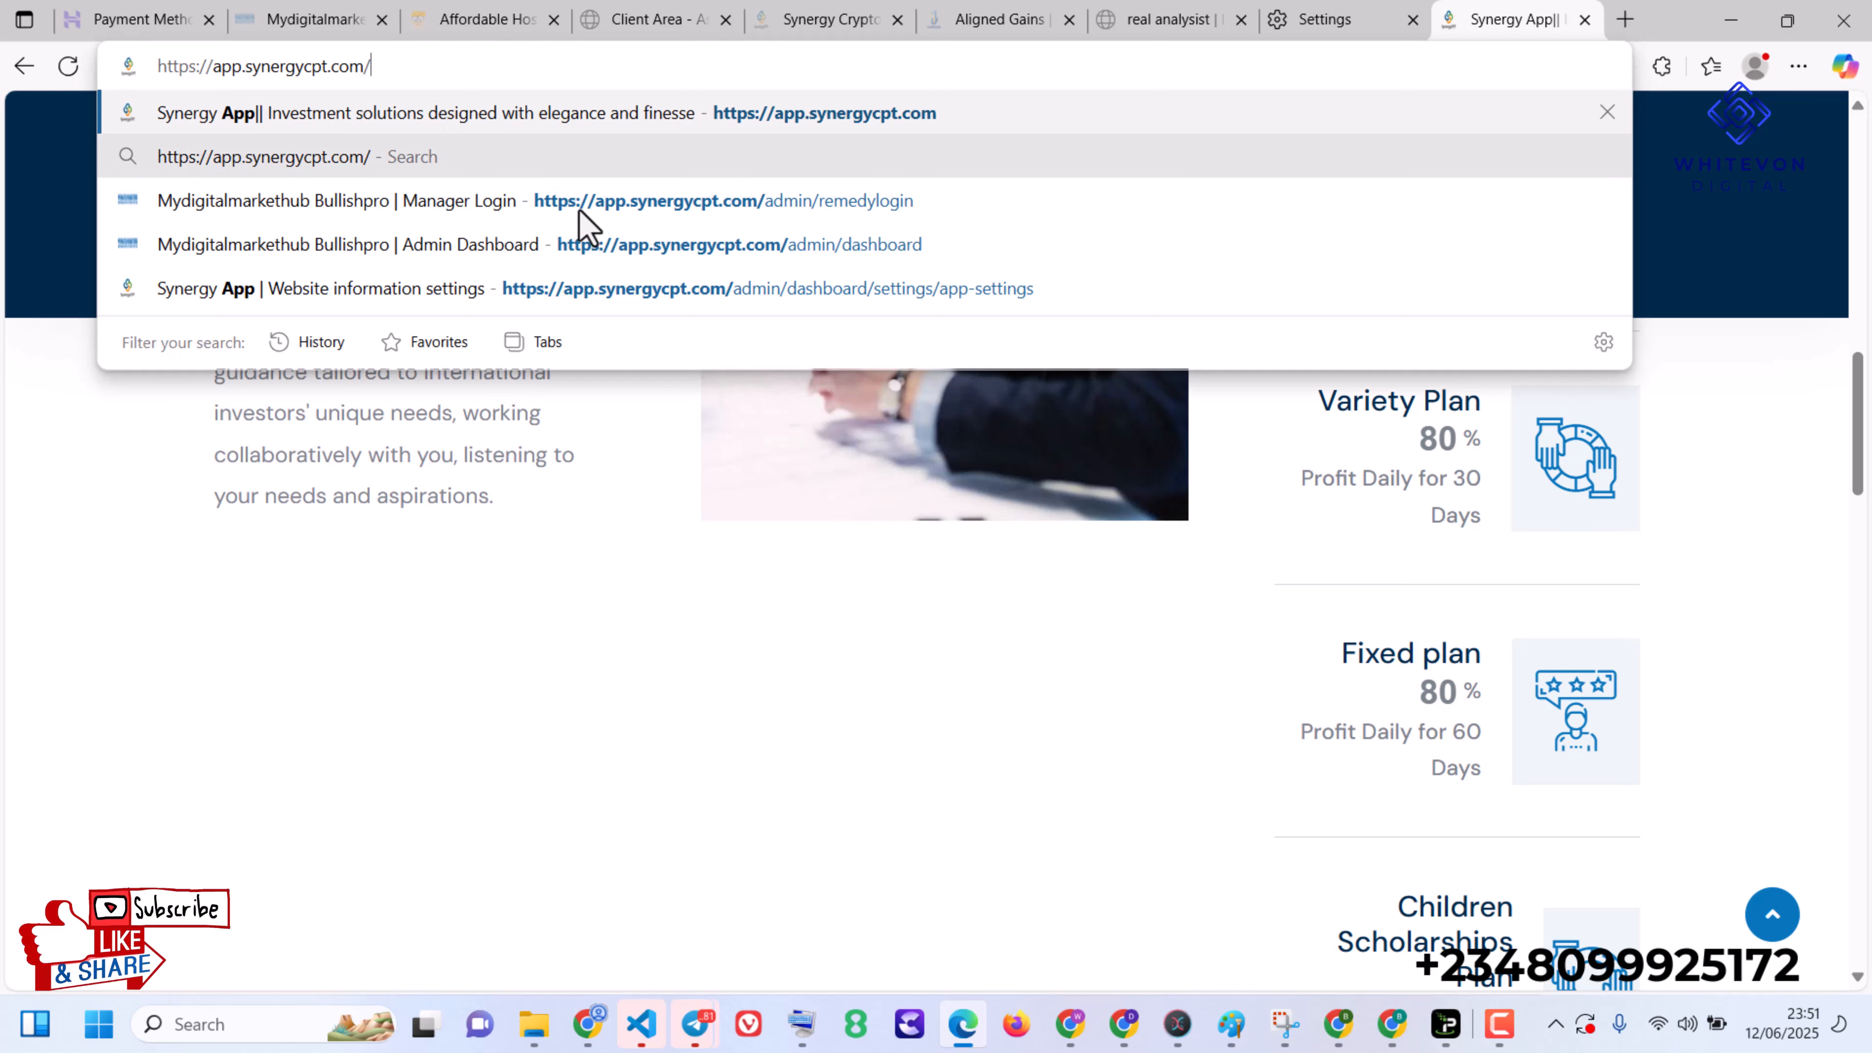
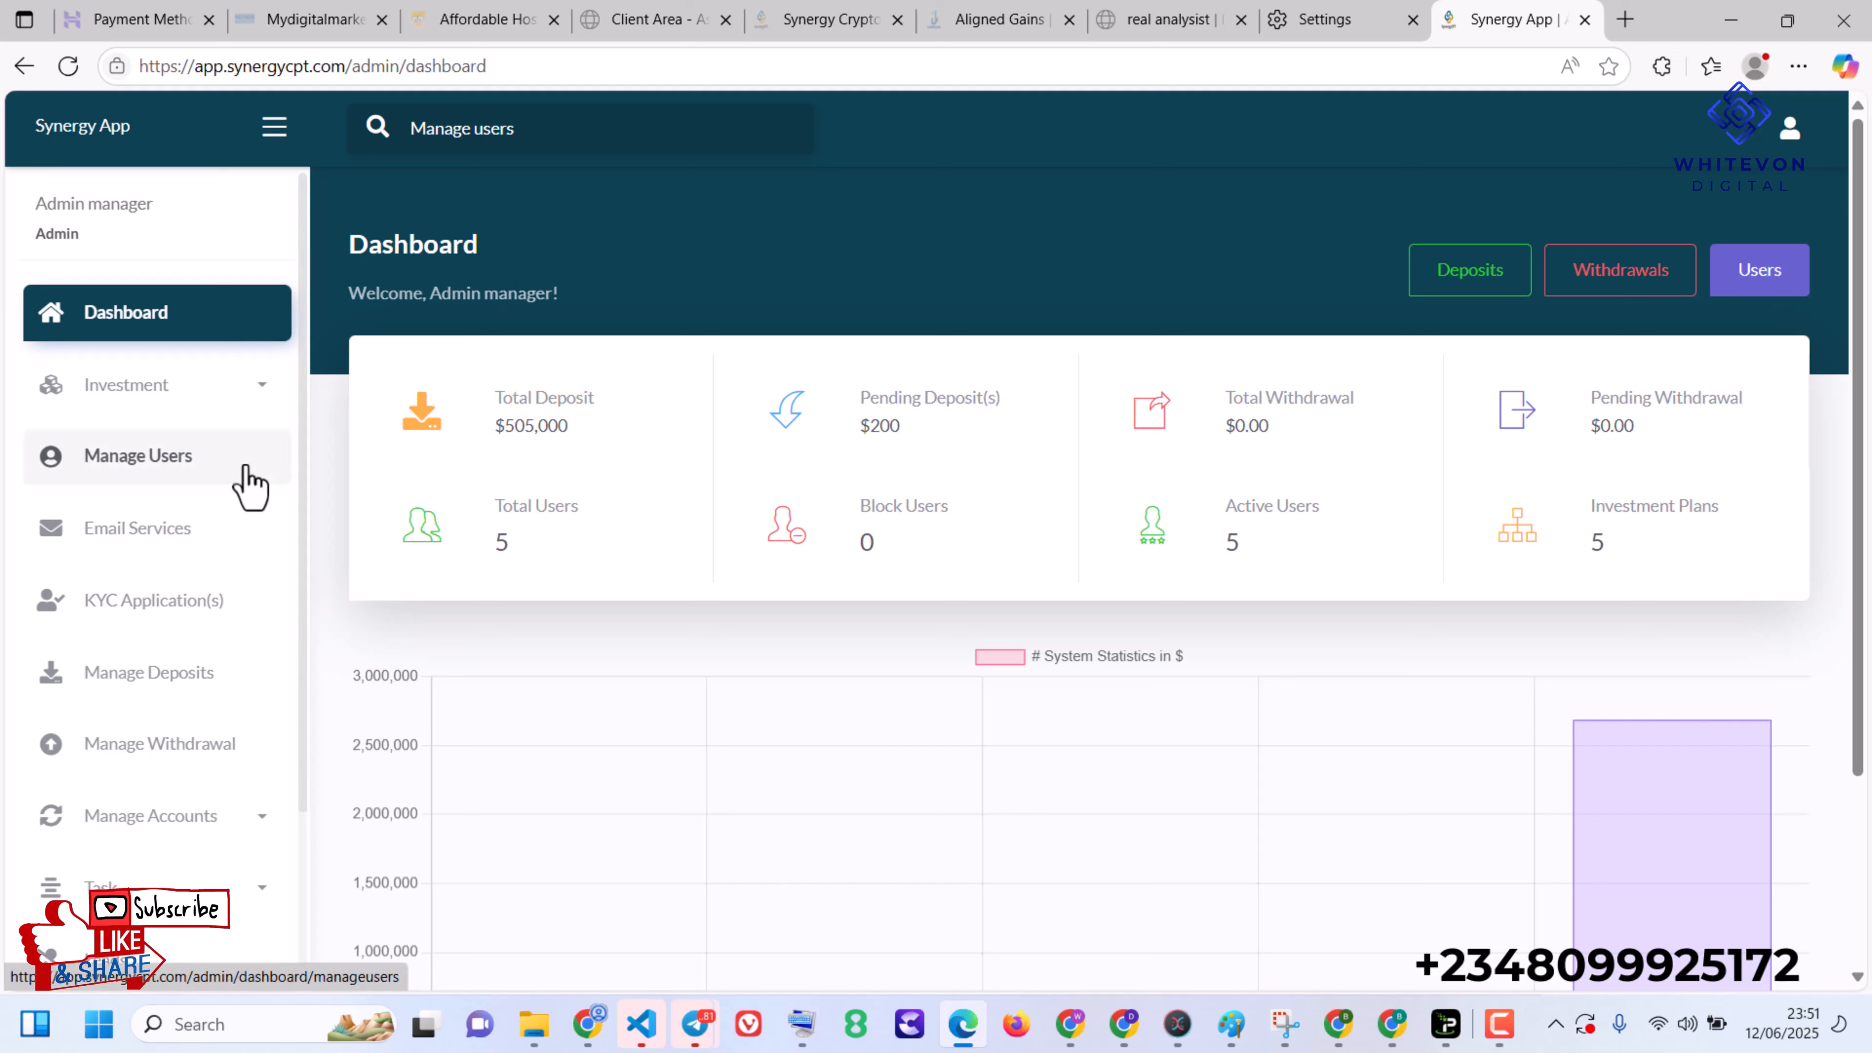
- Open the Basic Plan from the admin area's investment plans and examine its price, return, top-up and duration settings
left_click(214, 401)
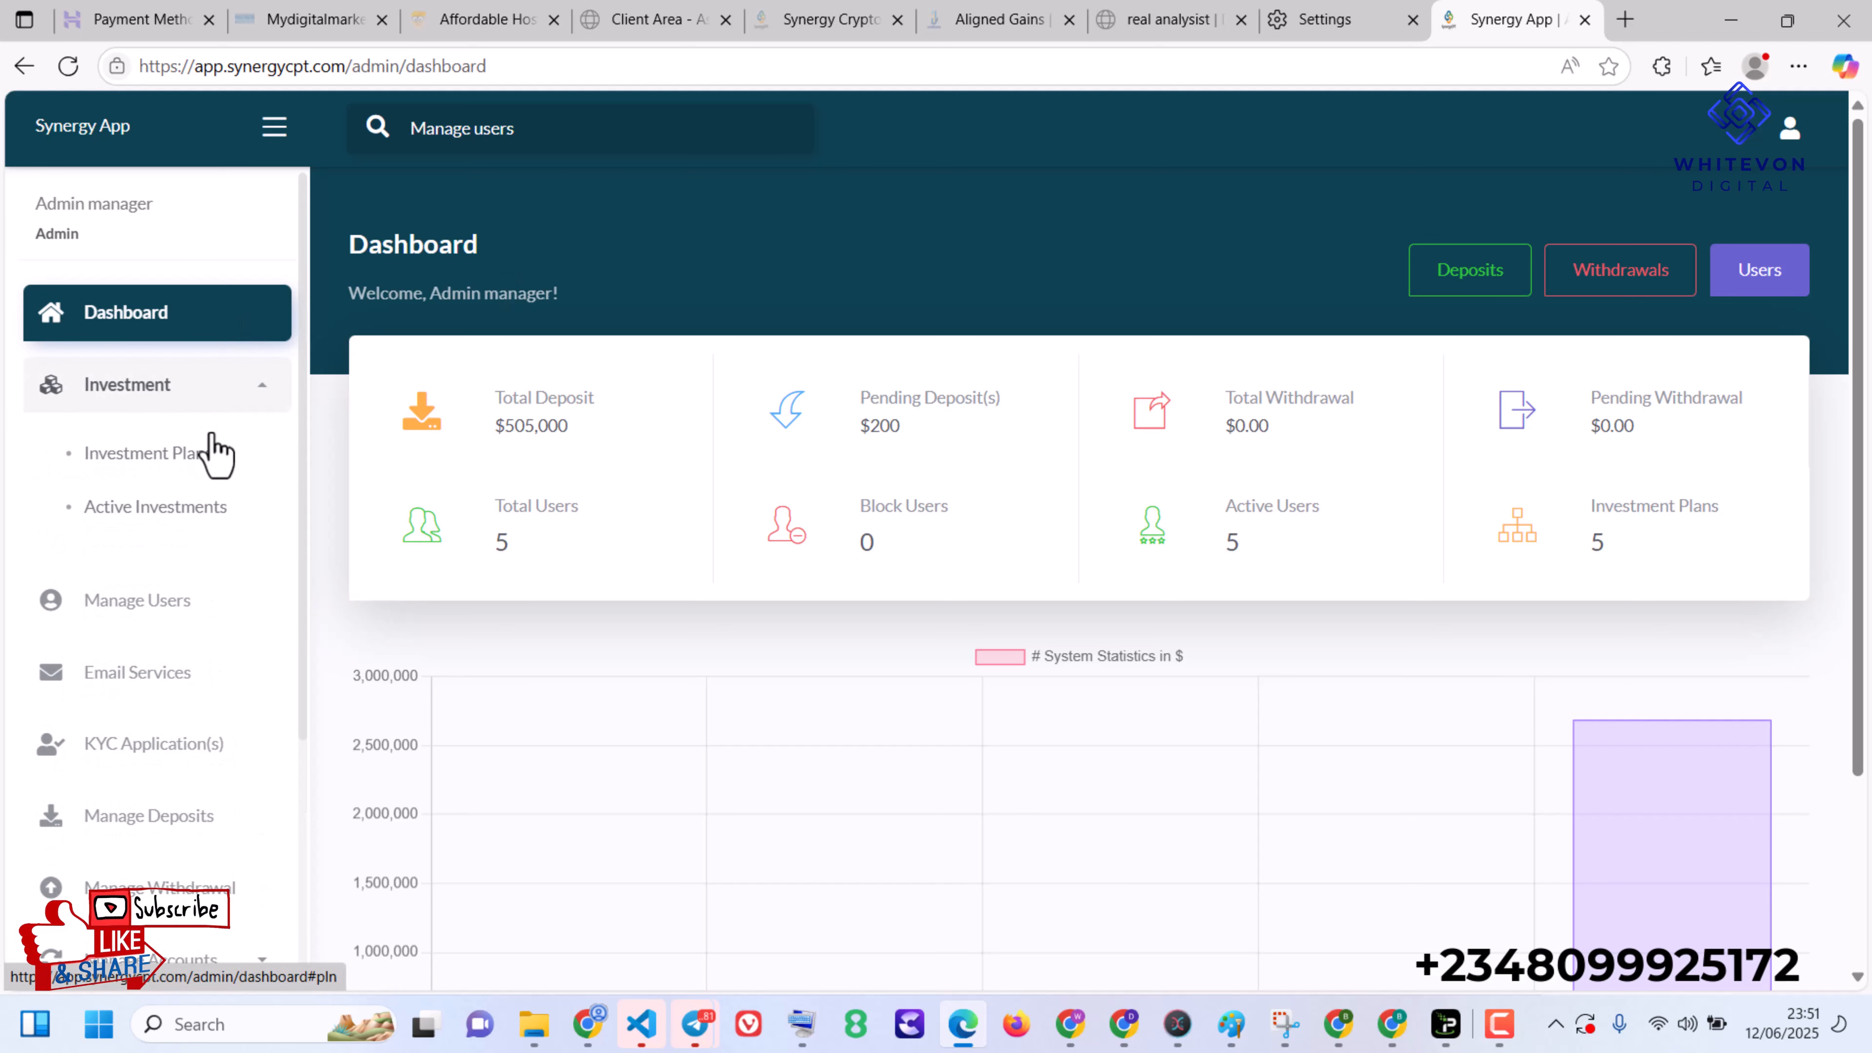
left_click(212, 453)
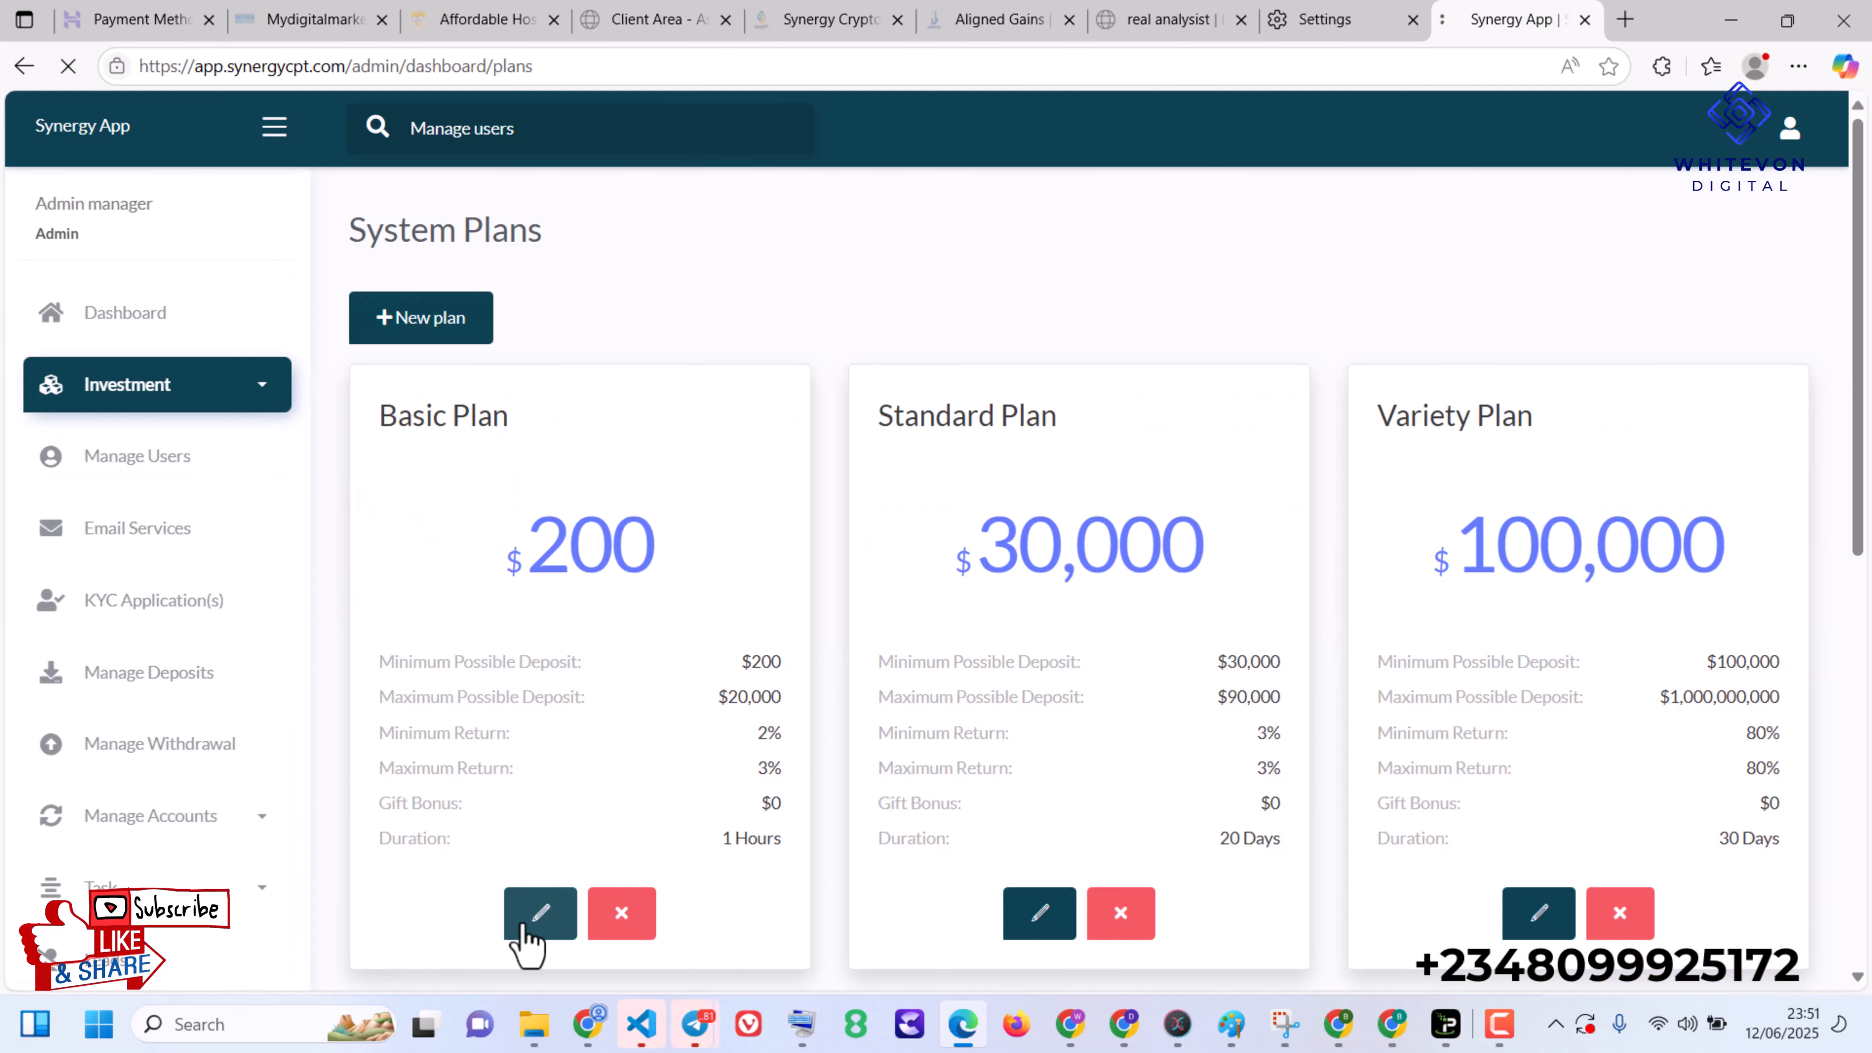
left_click(526, 927)
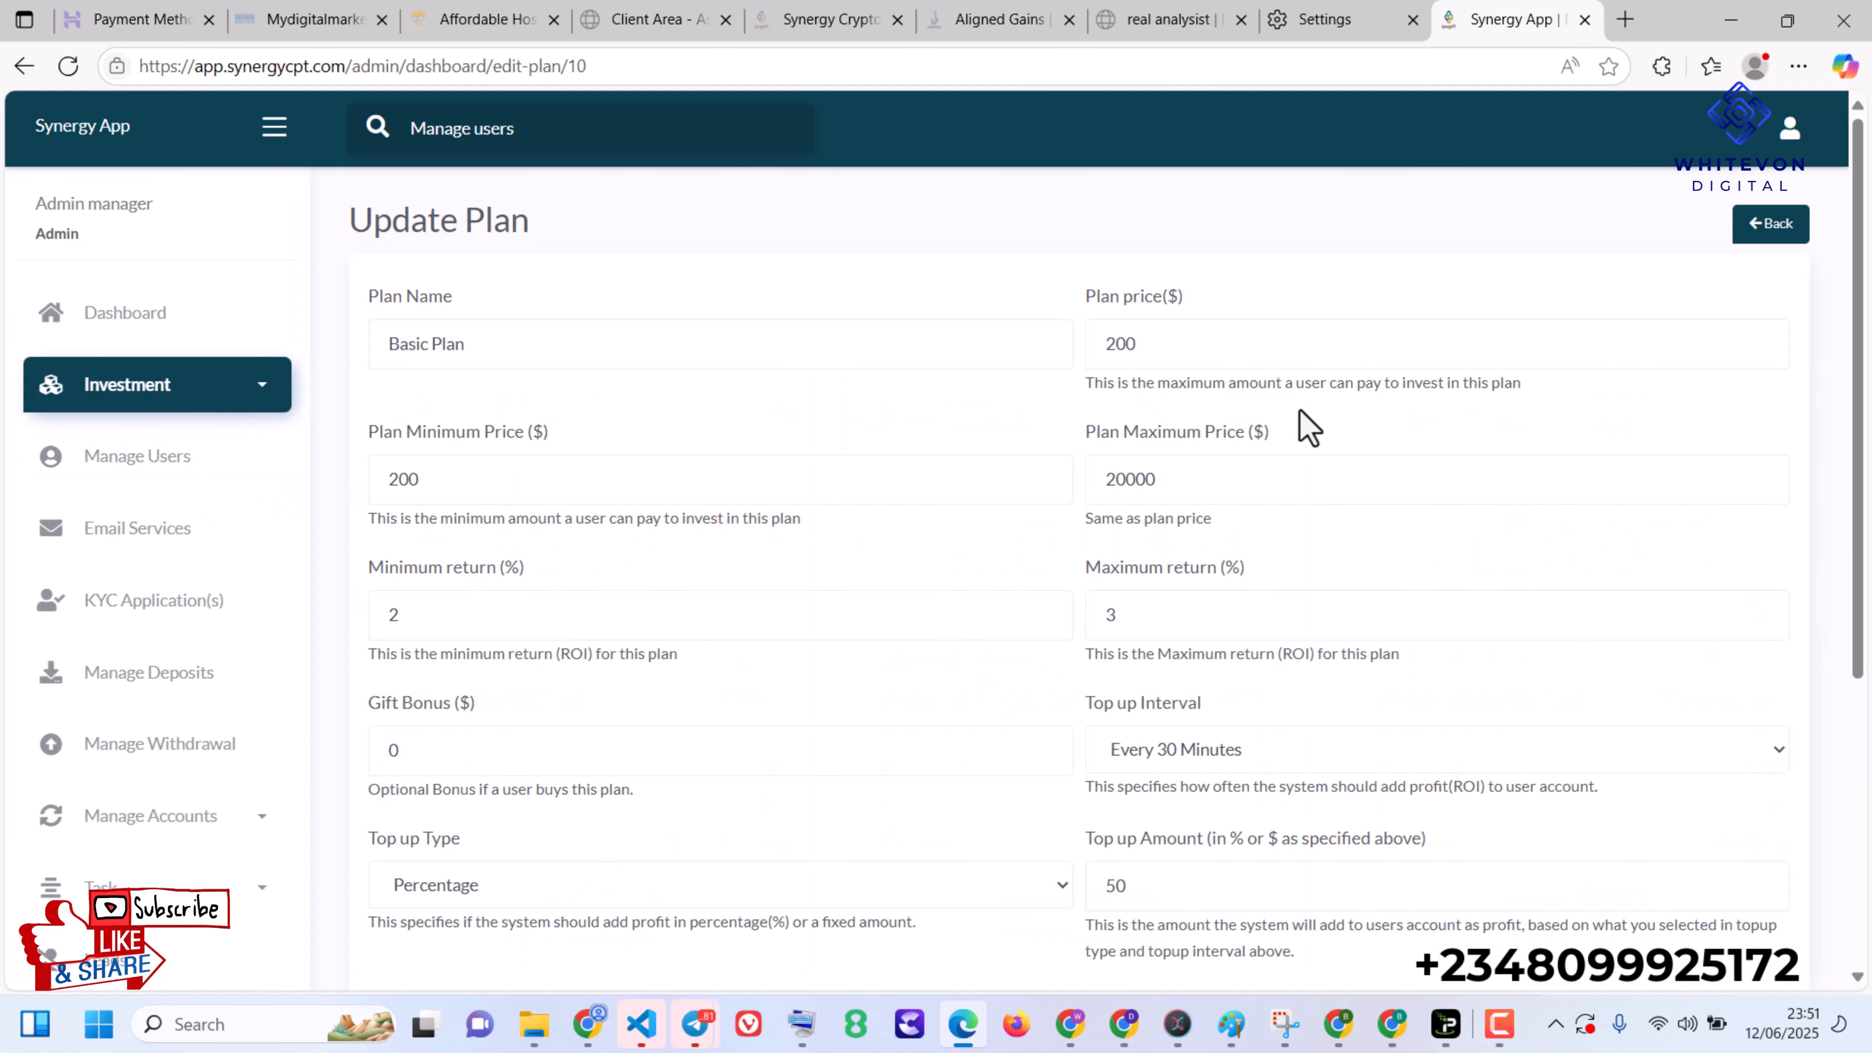
scroll(1089, 578, "down", 3)
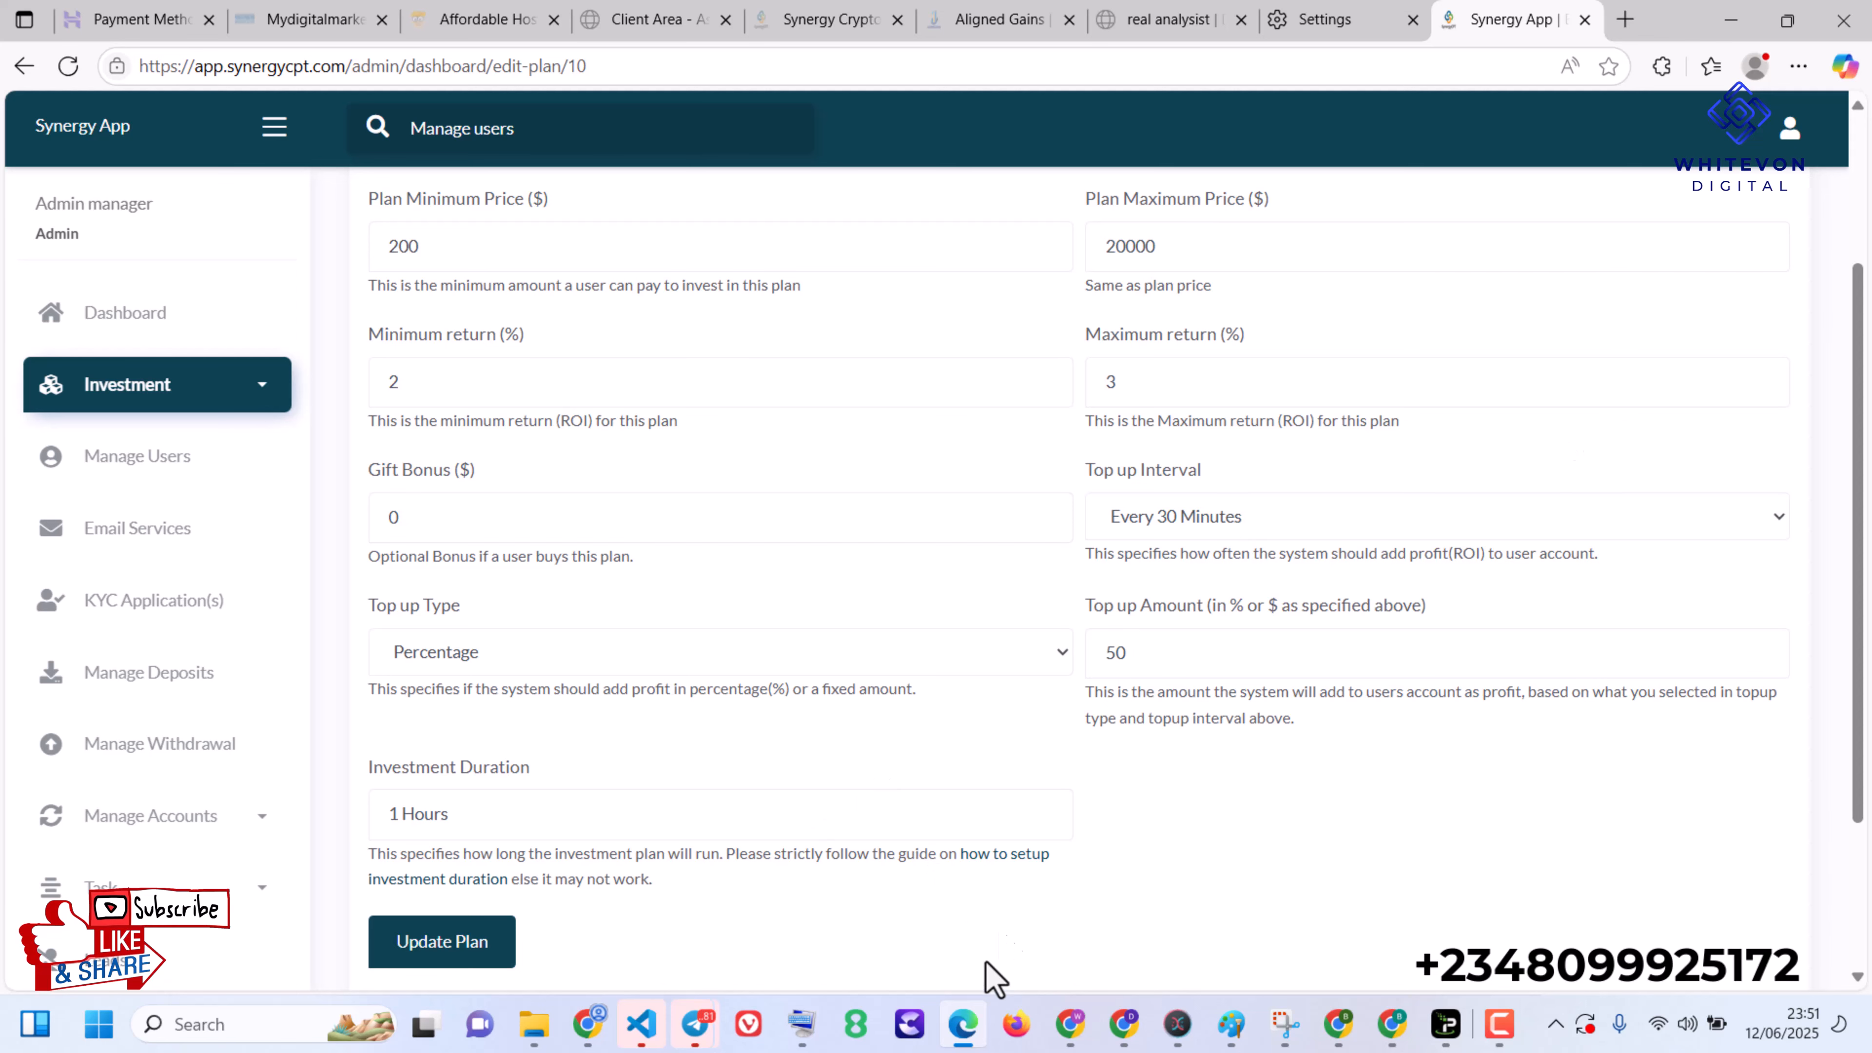
- Switch to cPanel in Google Chrome, search its tools for cron and open the Cron Jobs page
left_click(588, 1023)
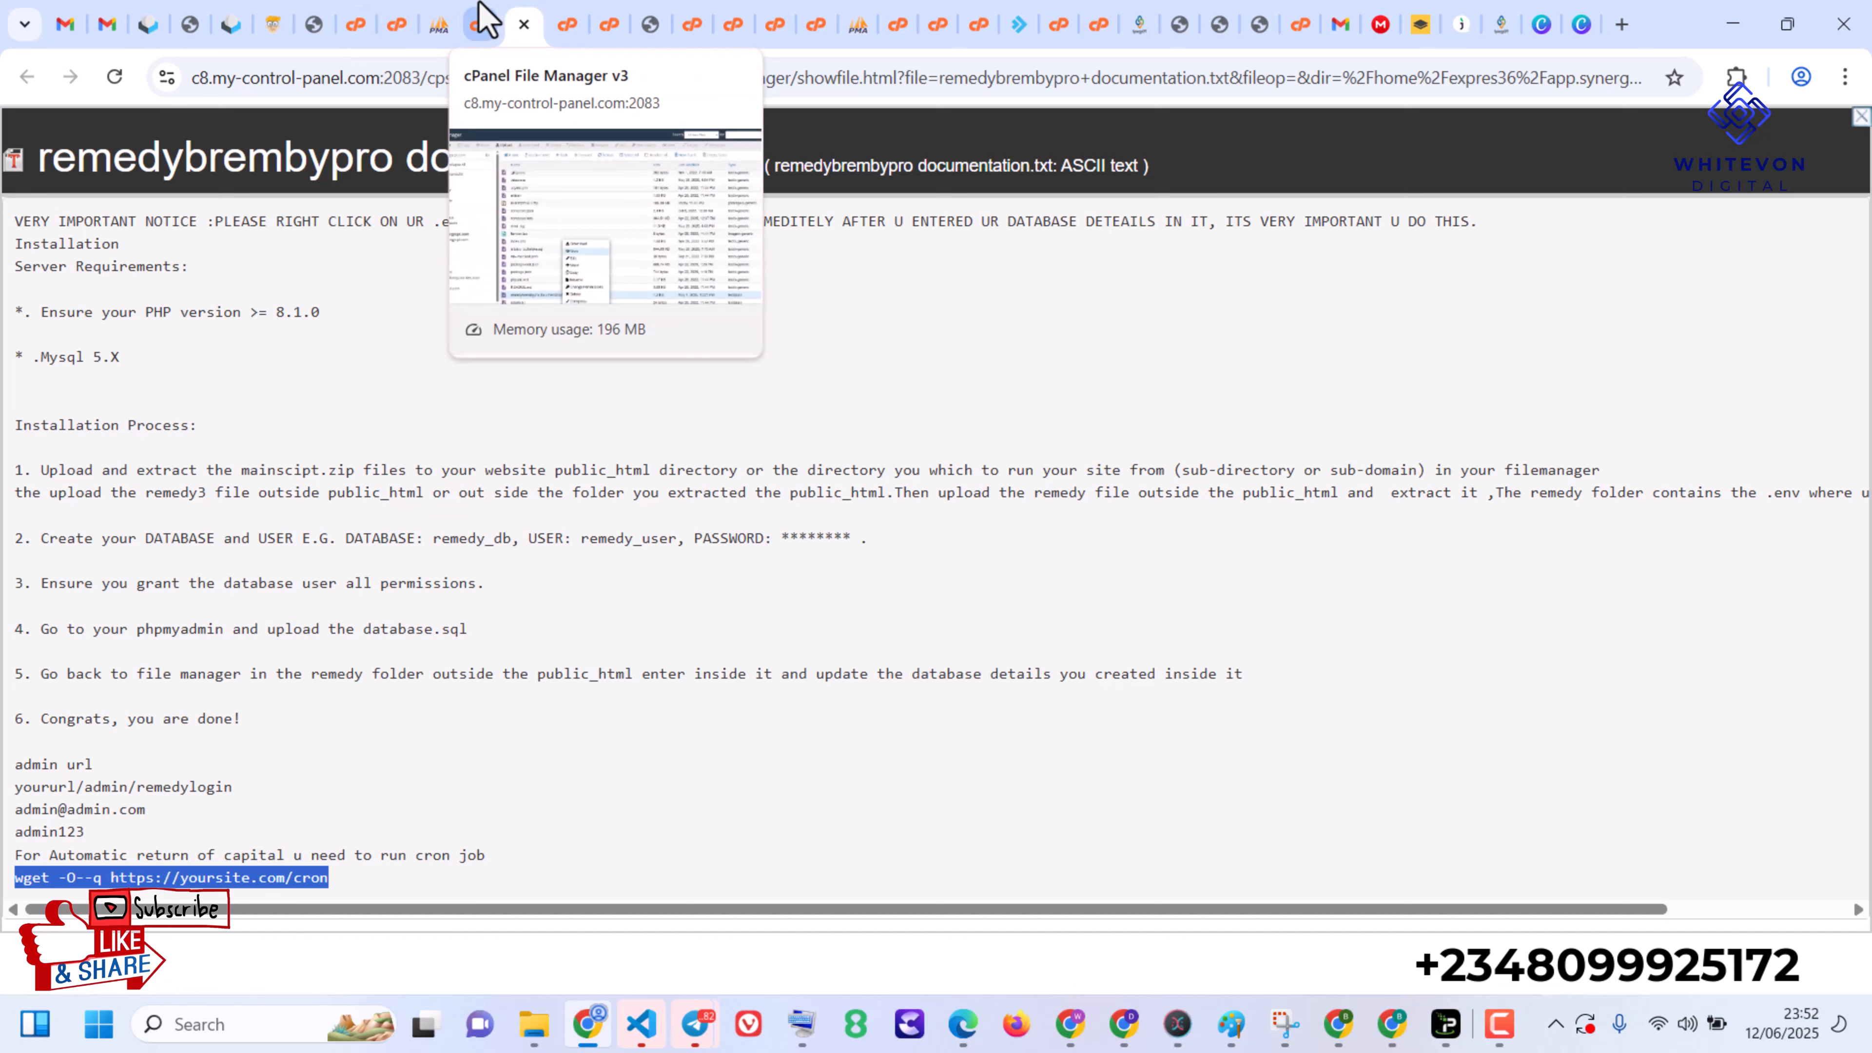
left_click(480, 24)
left_click(414, 22)
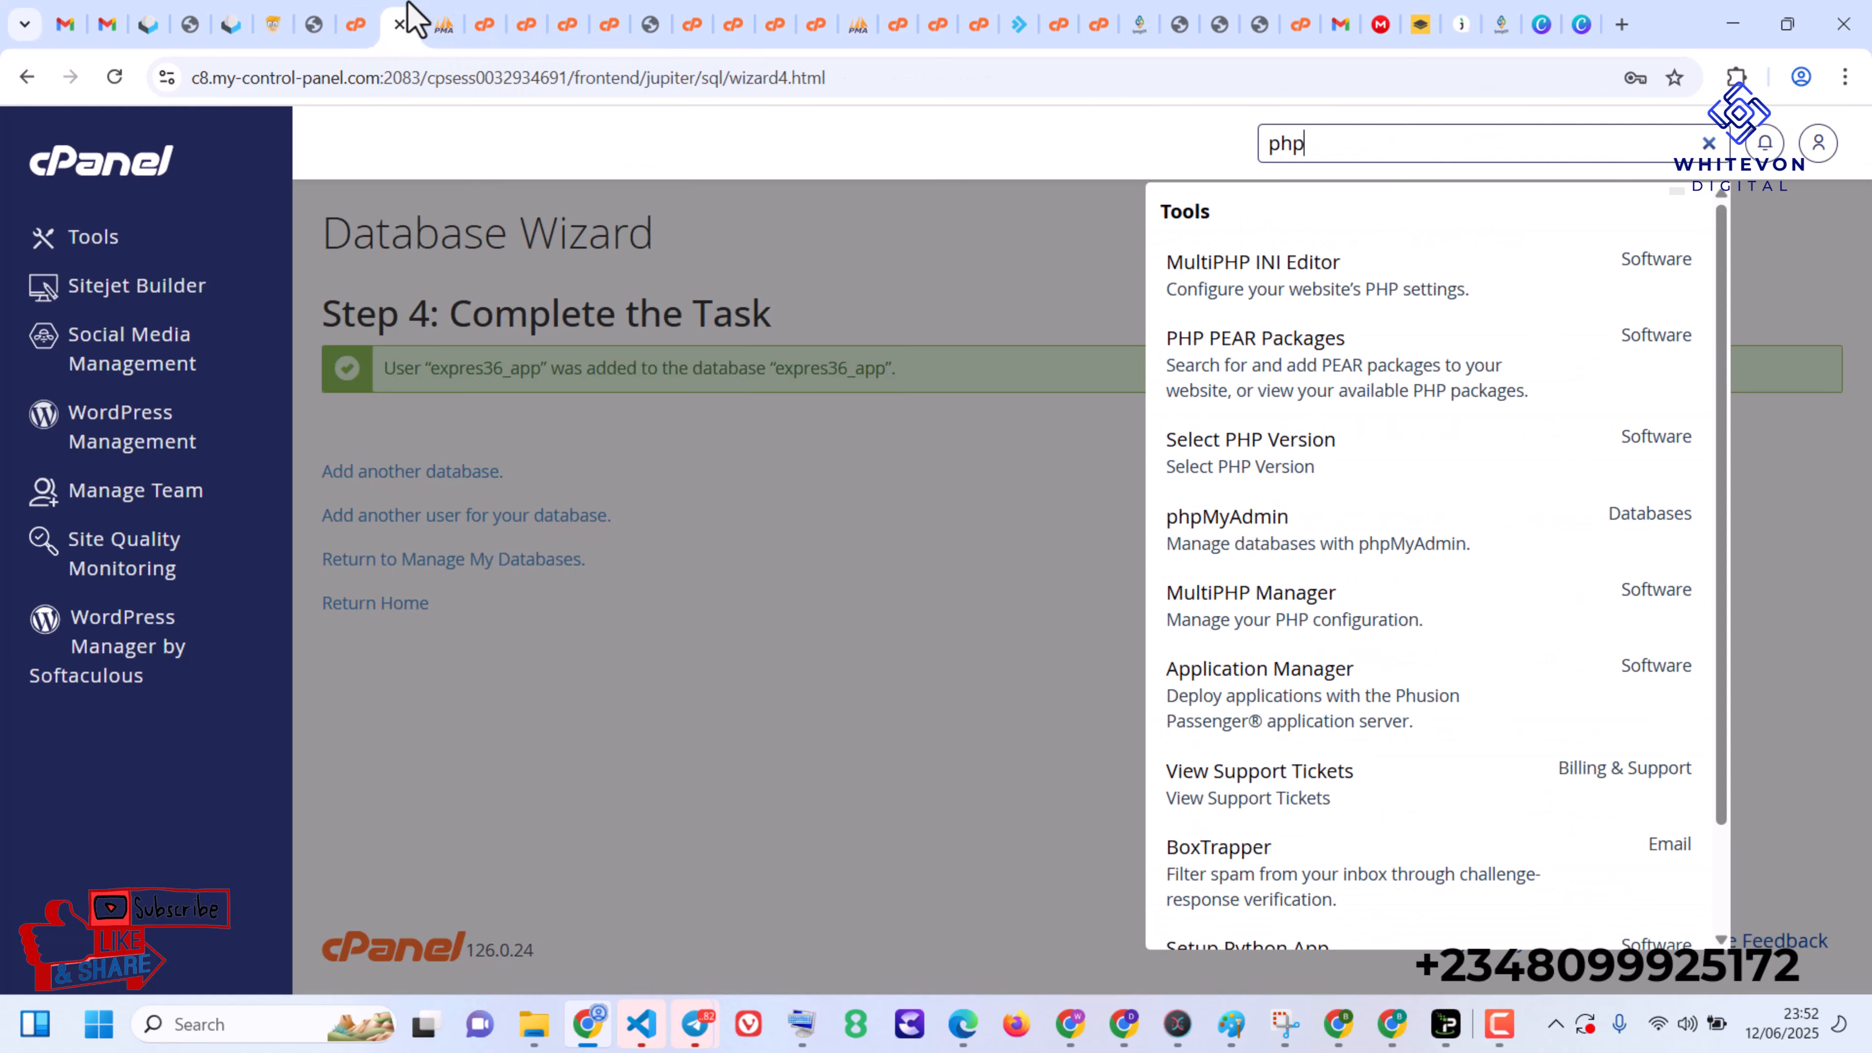
double_click(1336, 147)
type("cron")
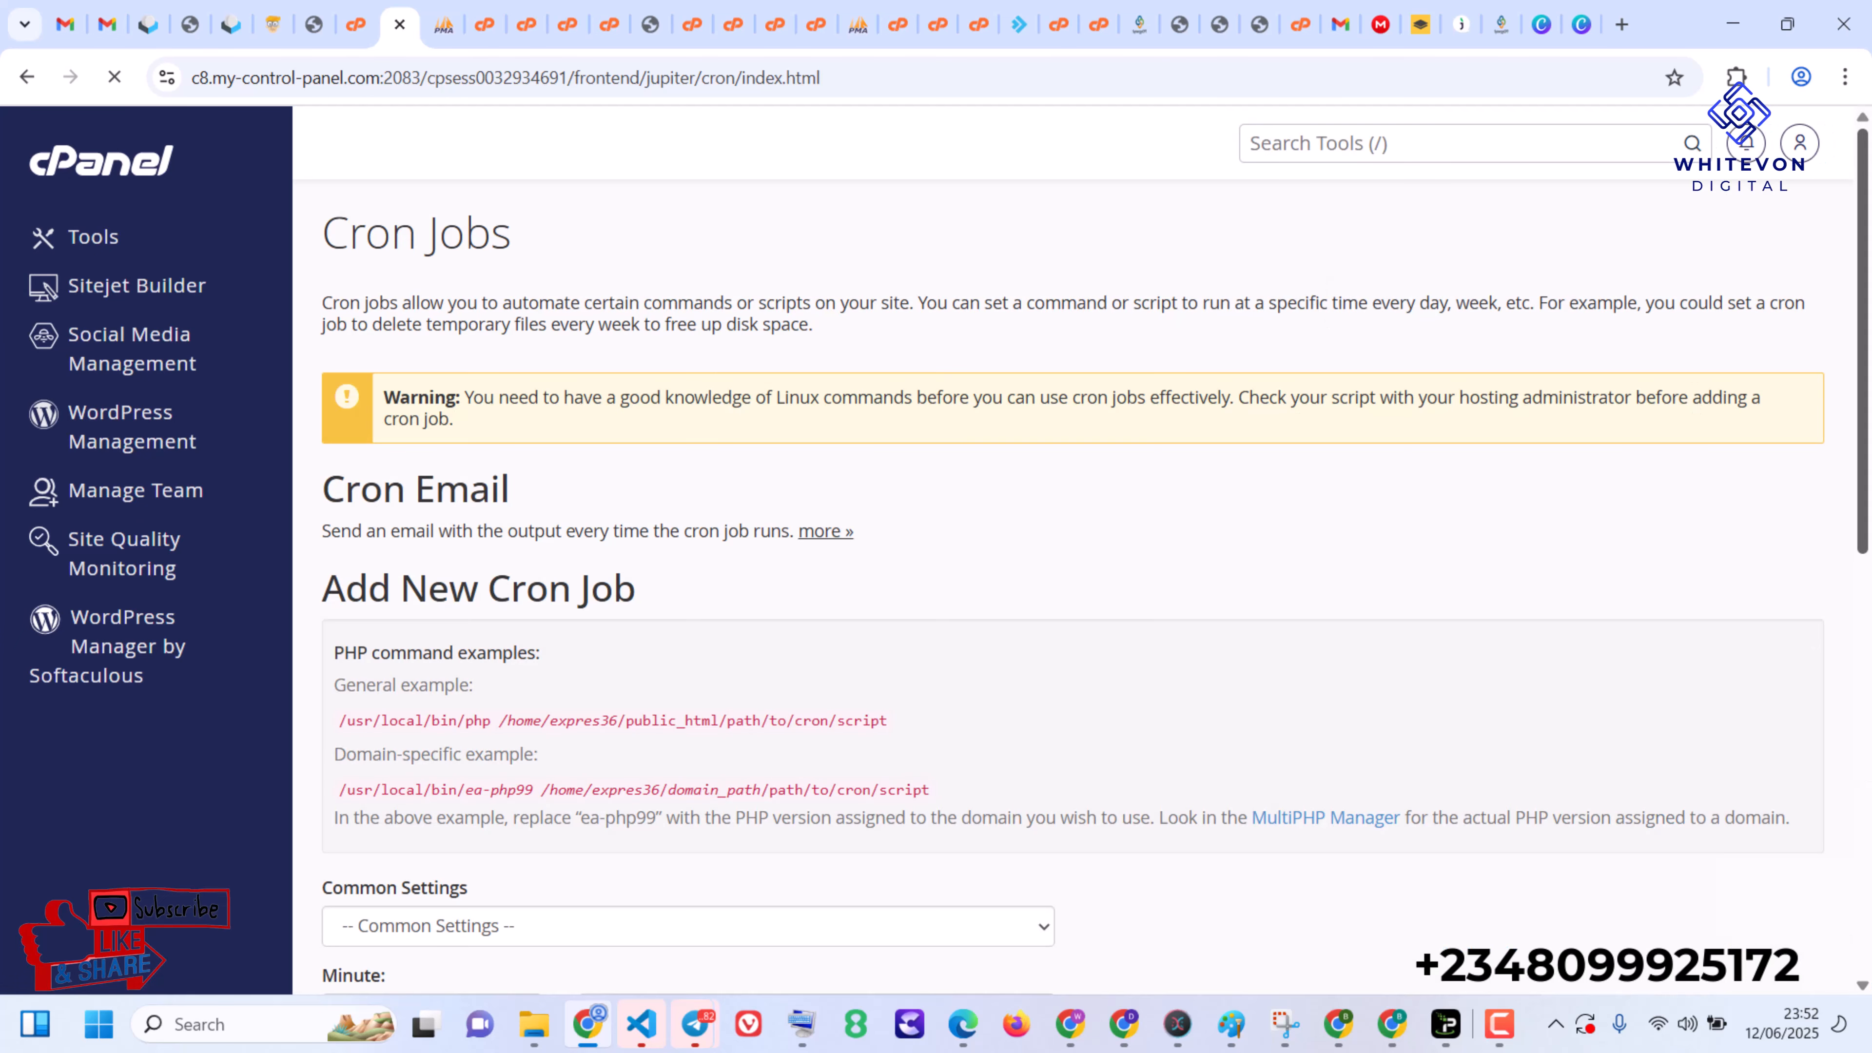
left_click_drag(1869, 455, 1869, 635)
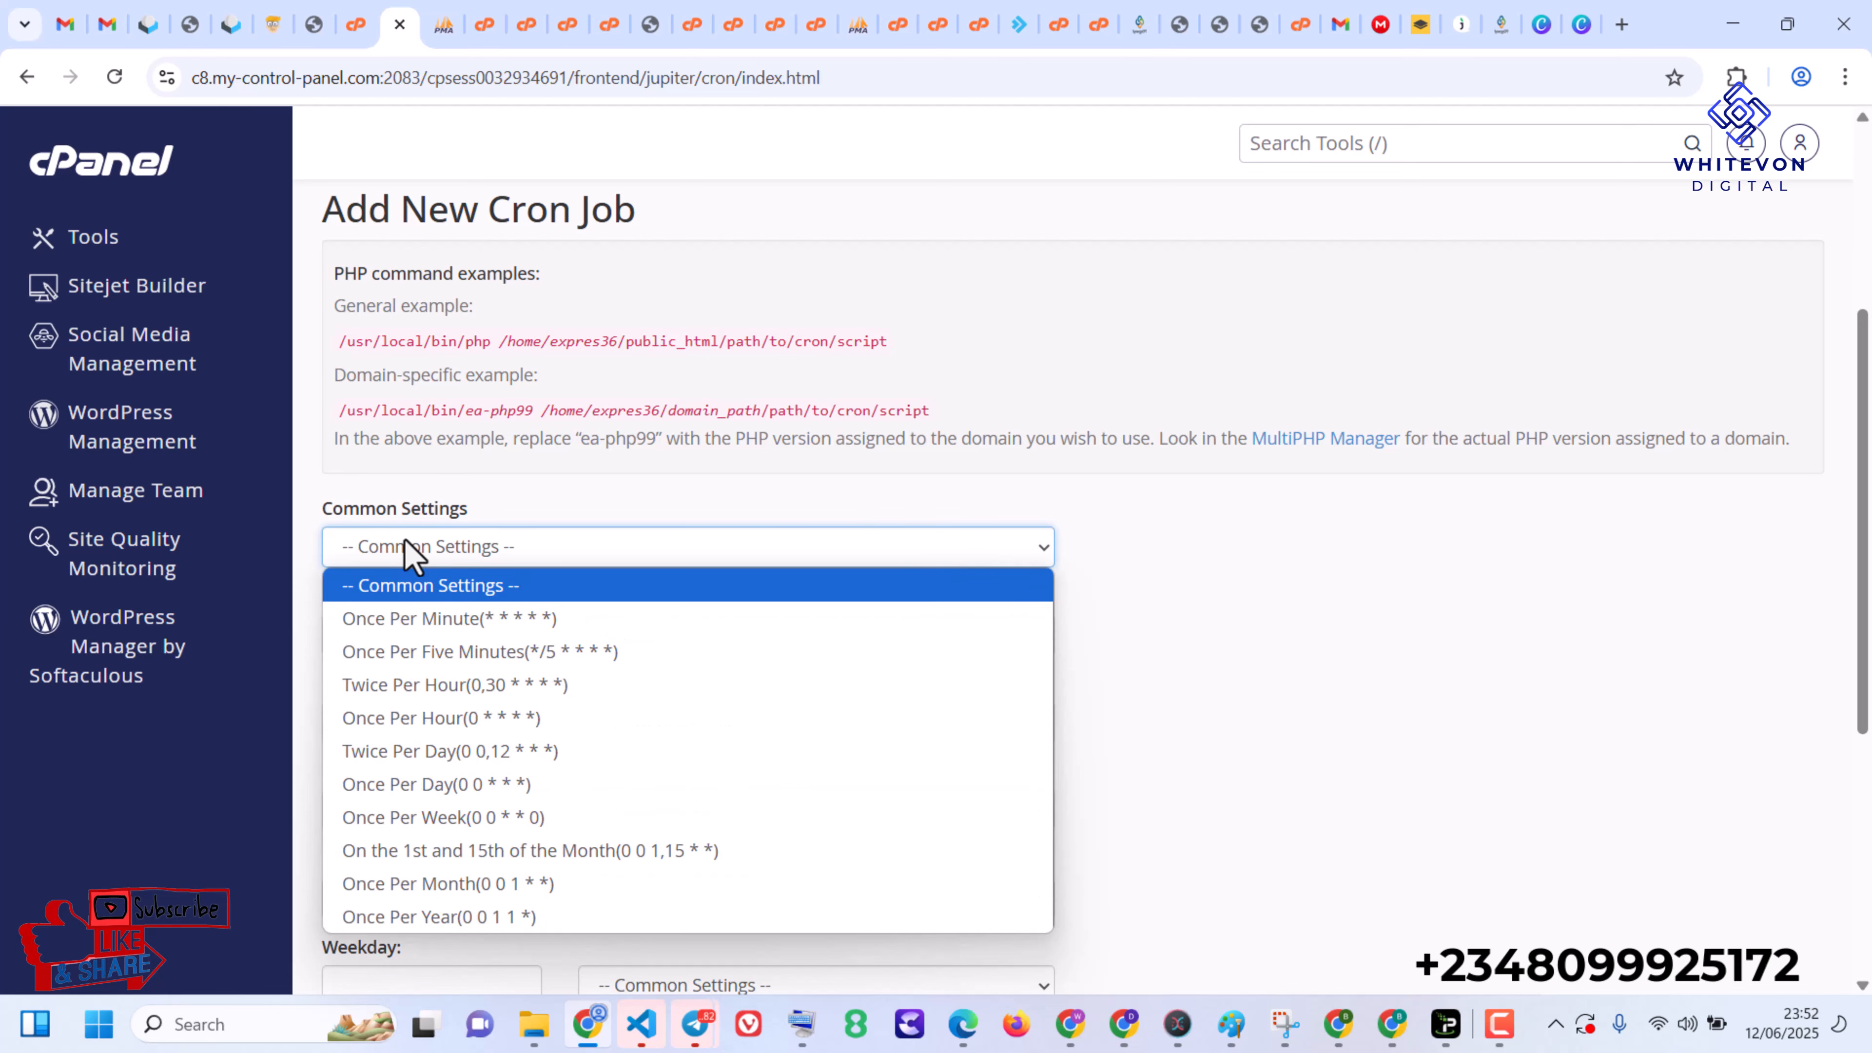
left_click(458, 649)
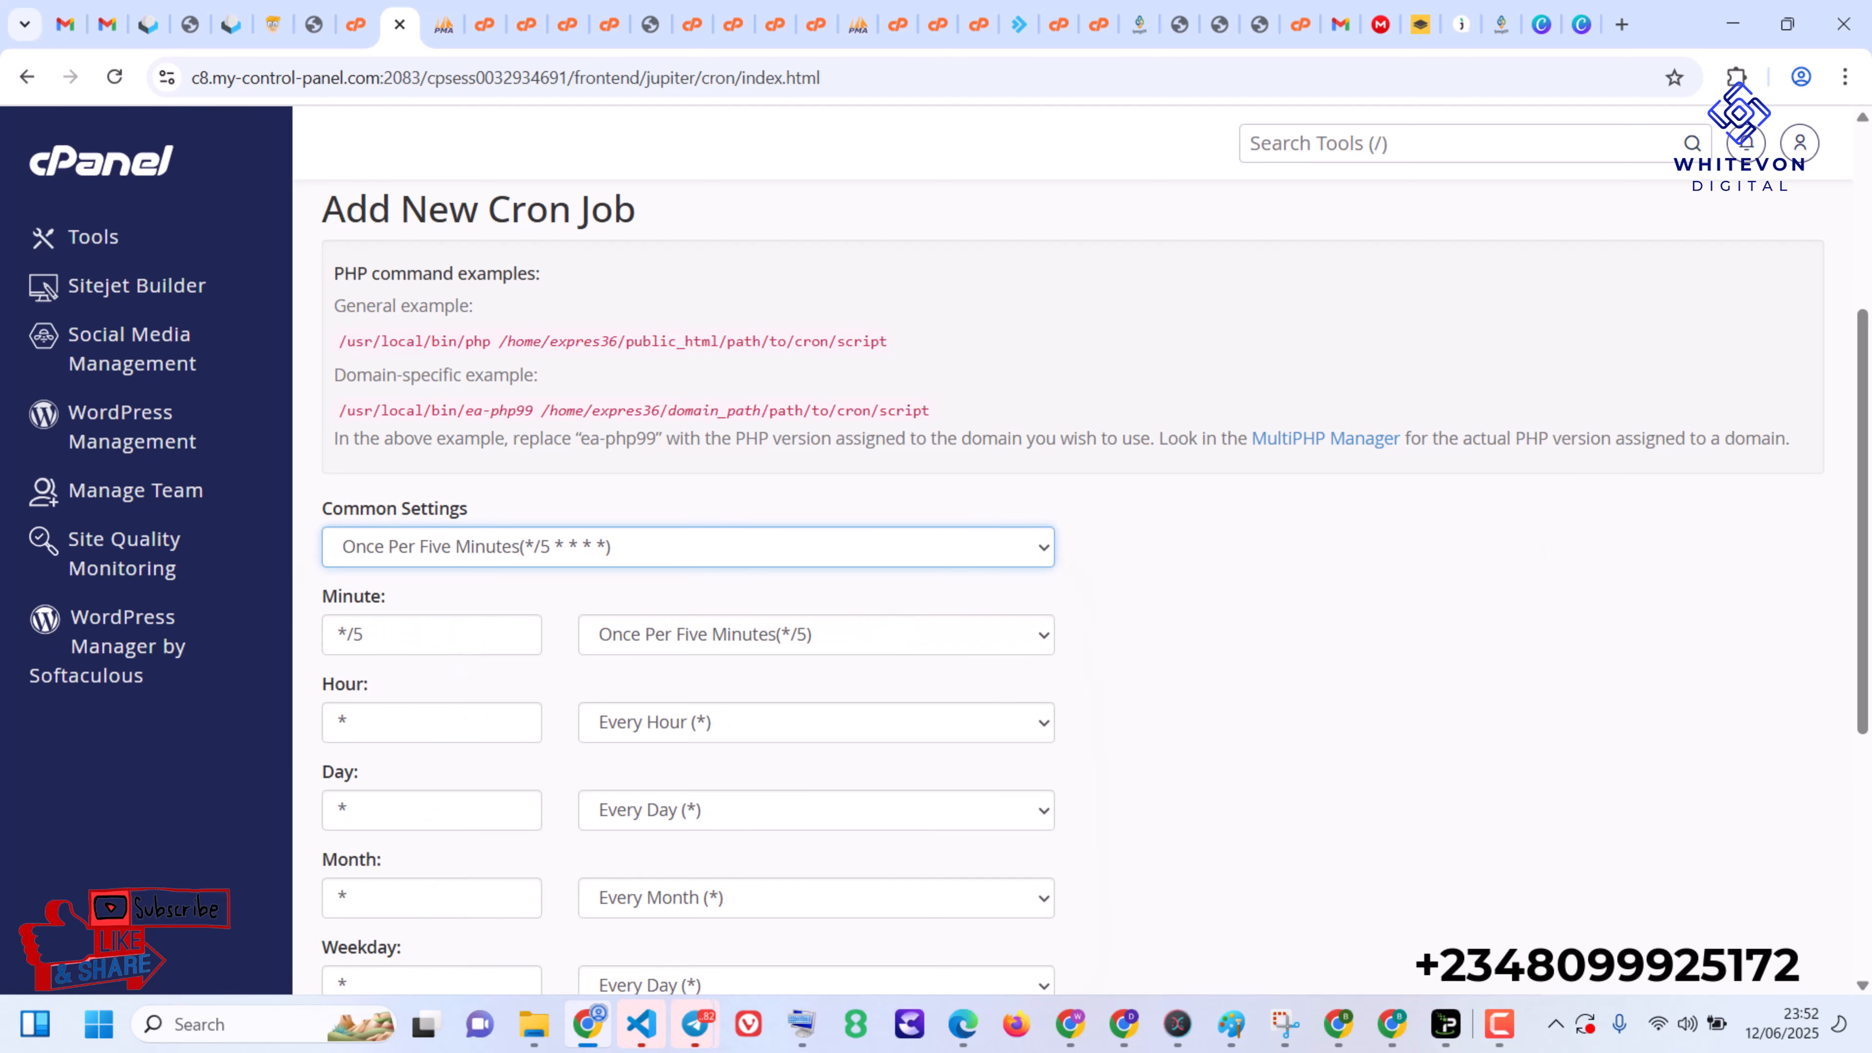
scroll(1245, 564, "down", 2)
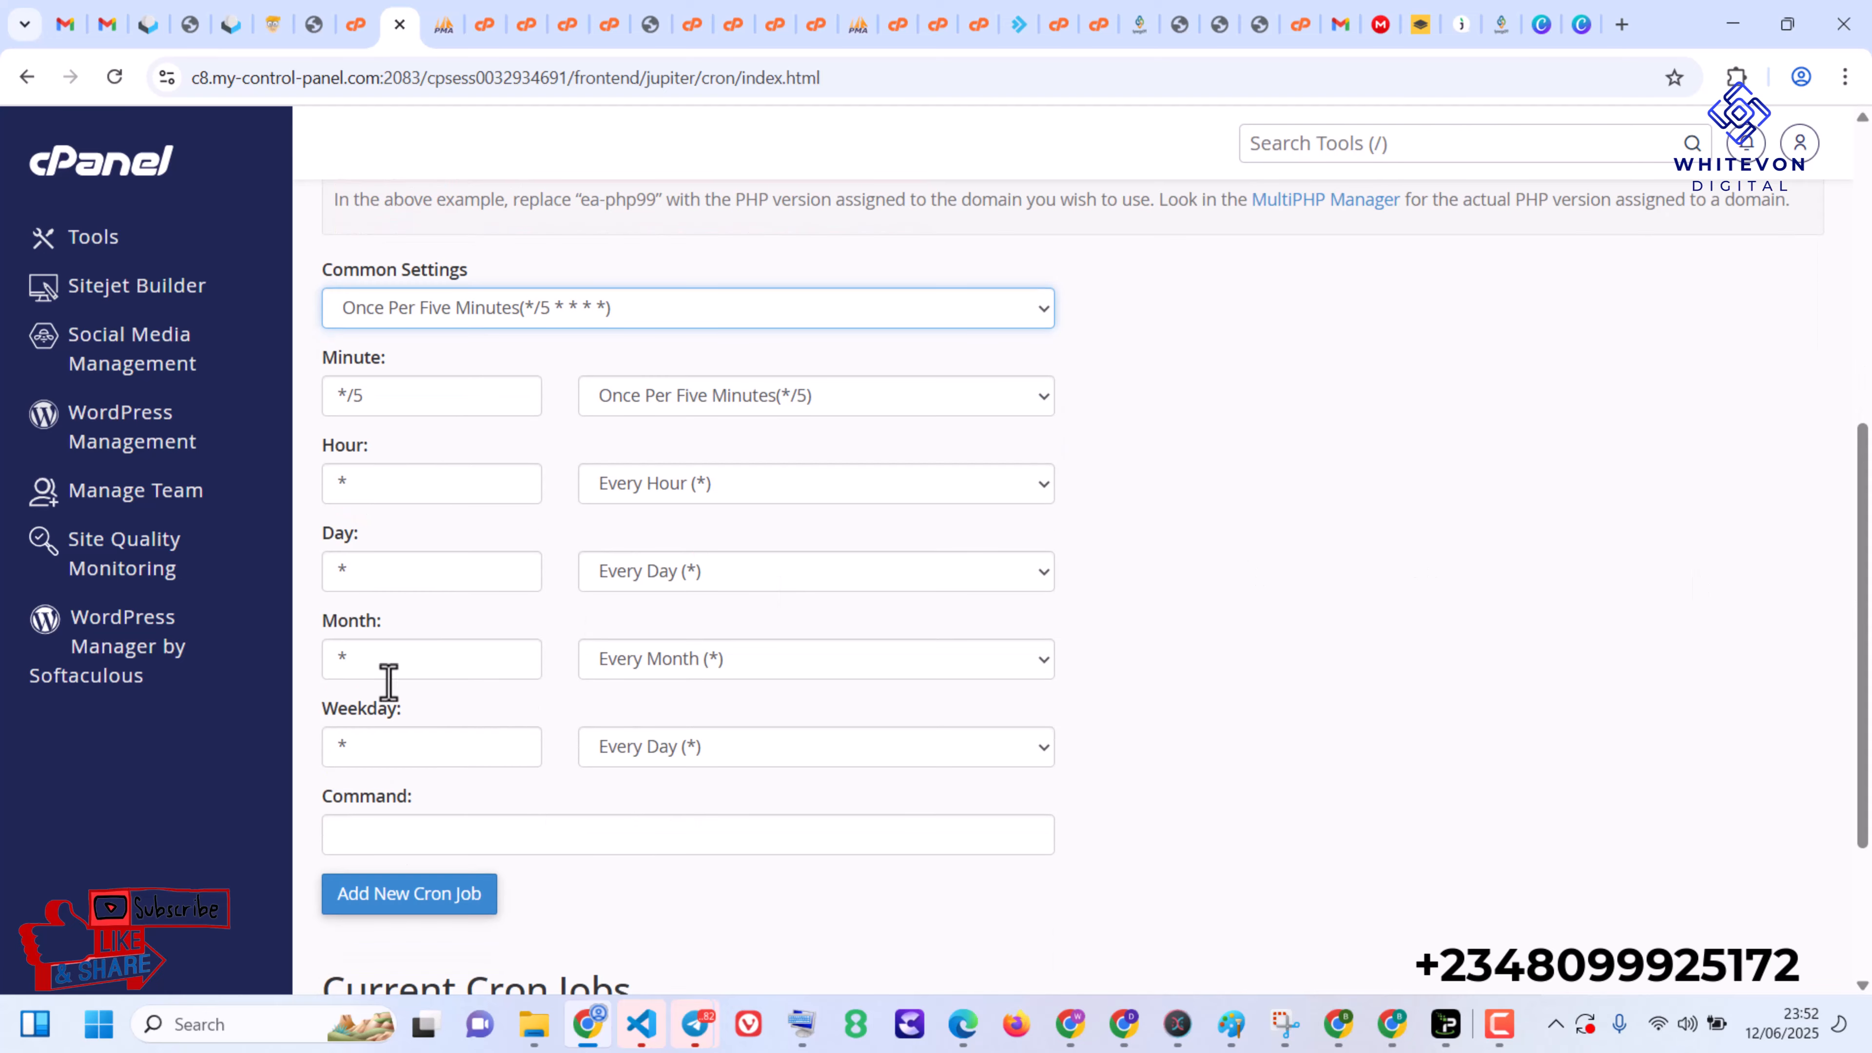
left_click(423, 836)
type("wget -O--q https://yoursite.com/cron")
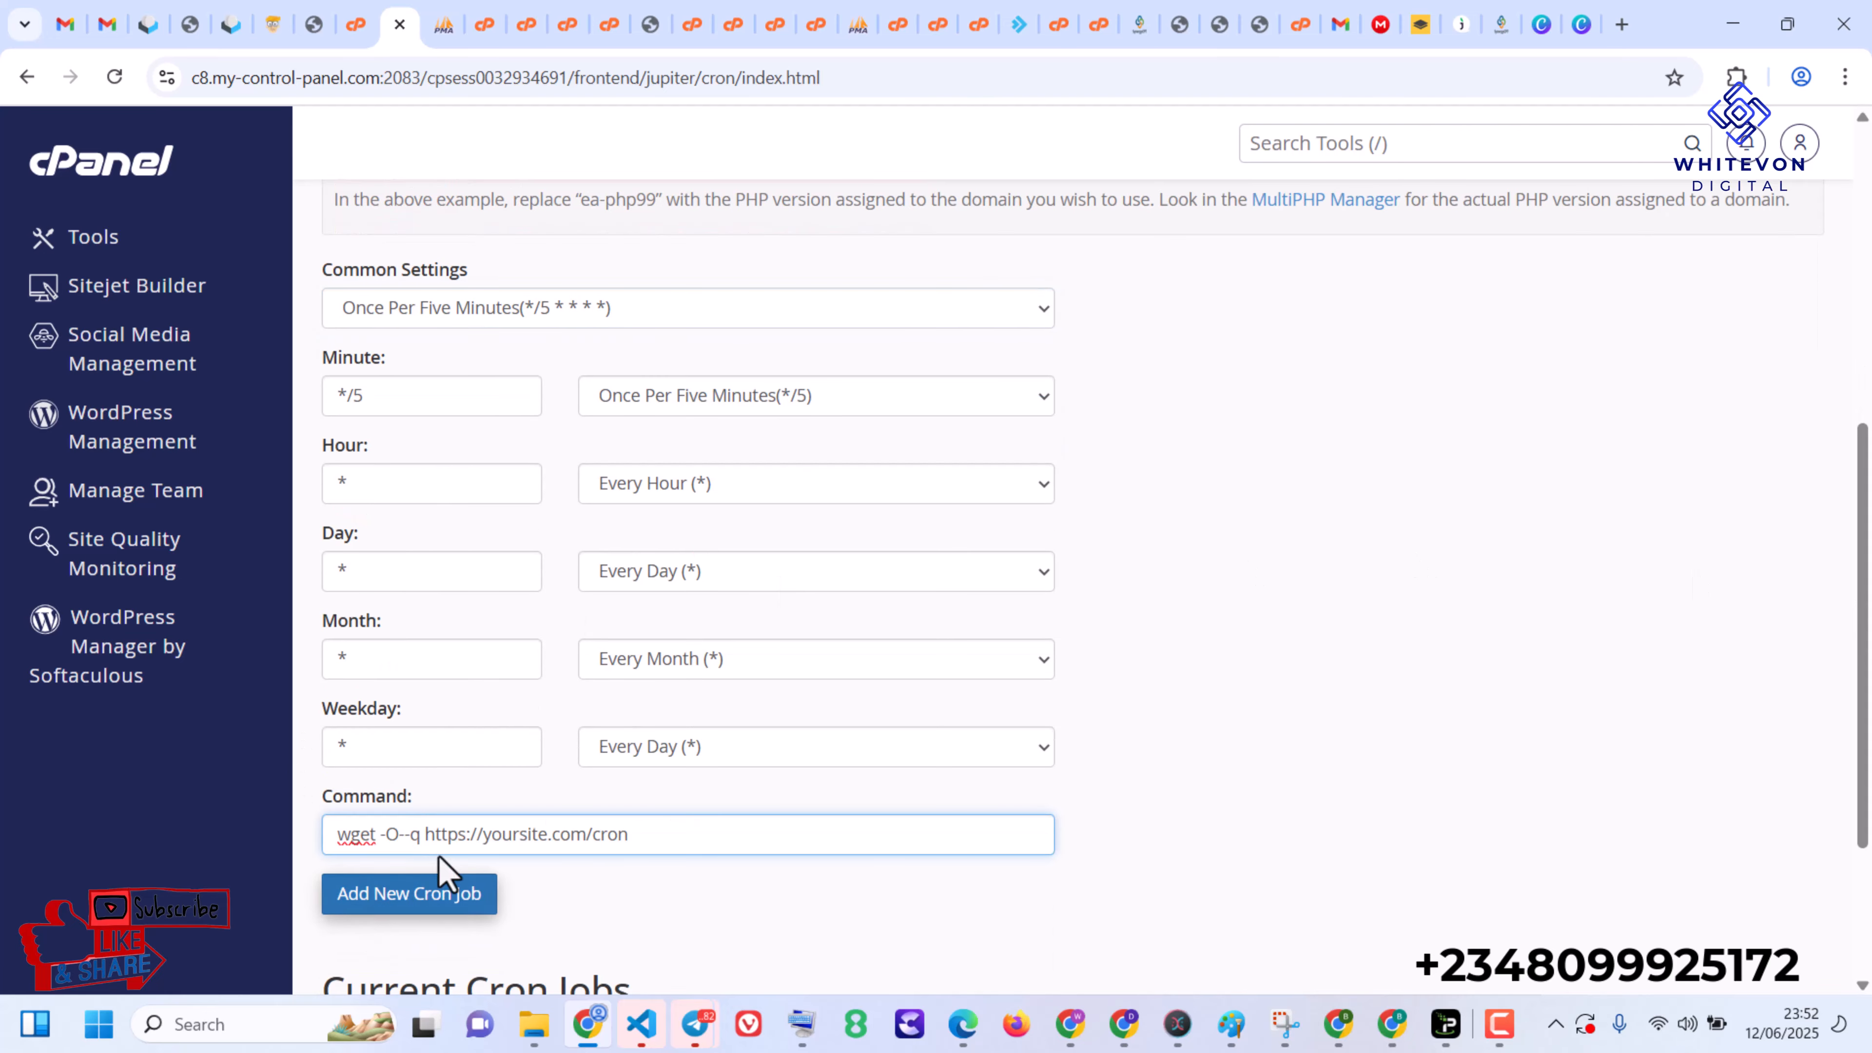
- Replace yoursite with app.synergycpt in the cron command's URL, add the cron job and check the current cron jobs list
double_click(507, 834)
type("app")
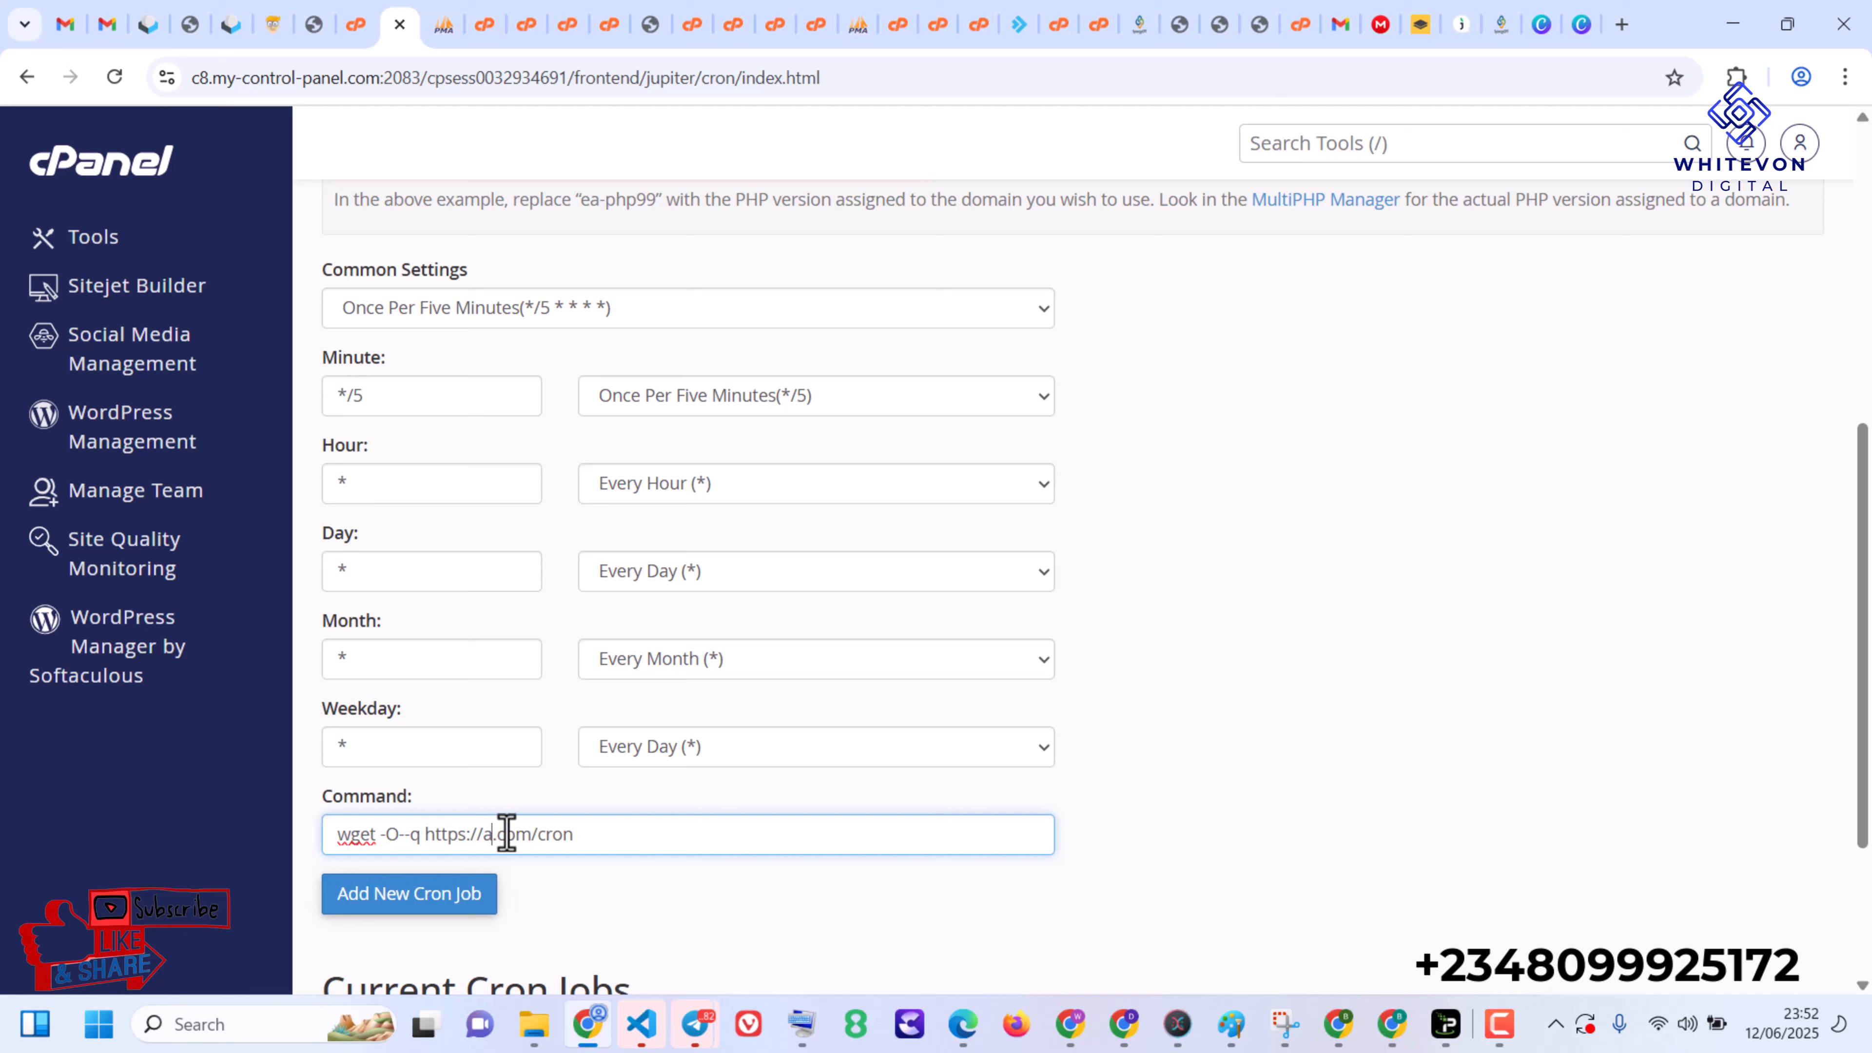
type(".synergycpt")
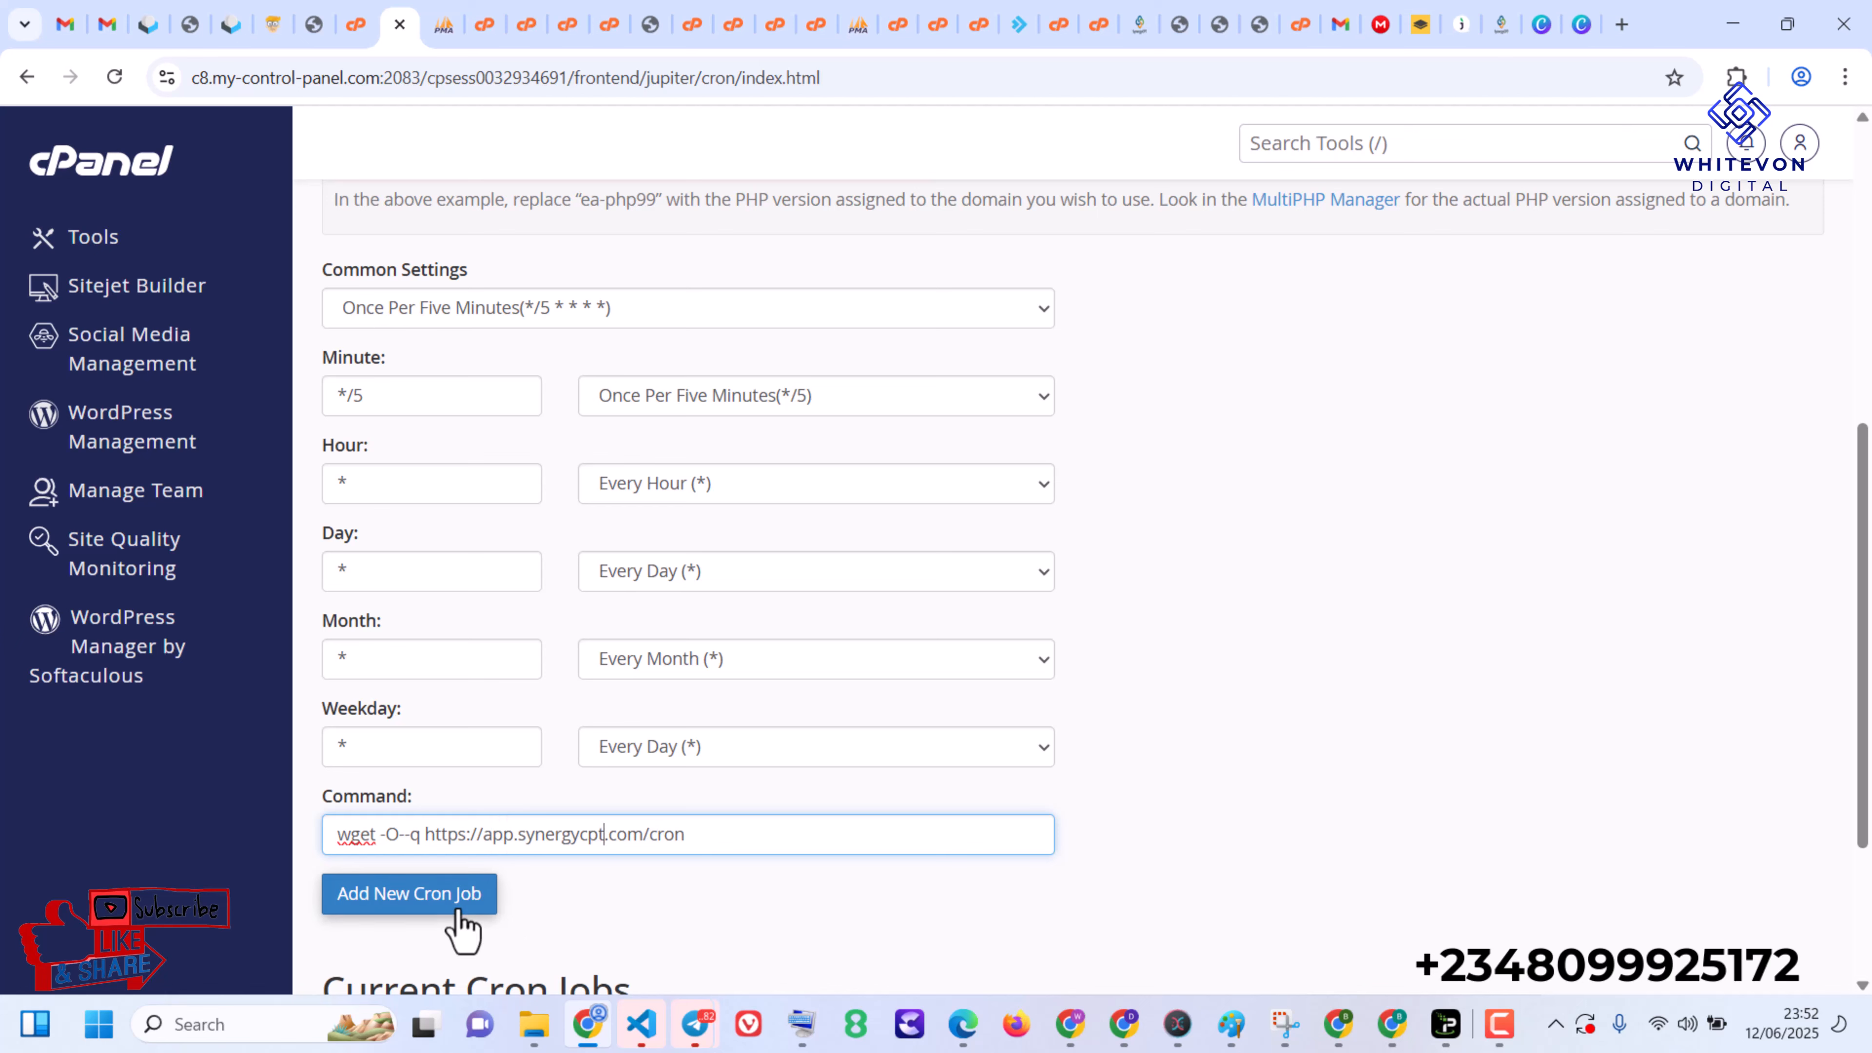
left_click(355, 901)
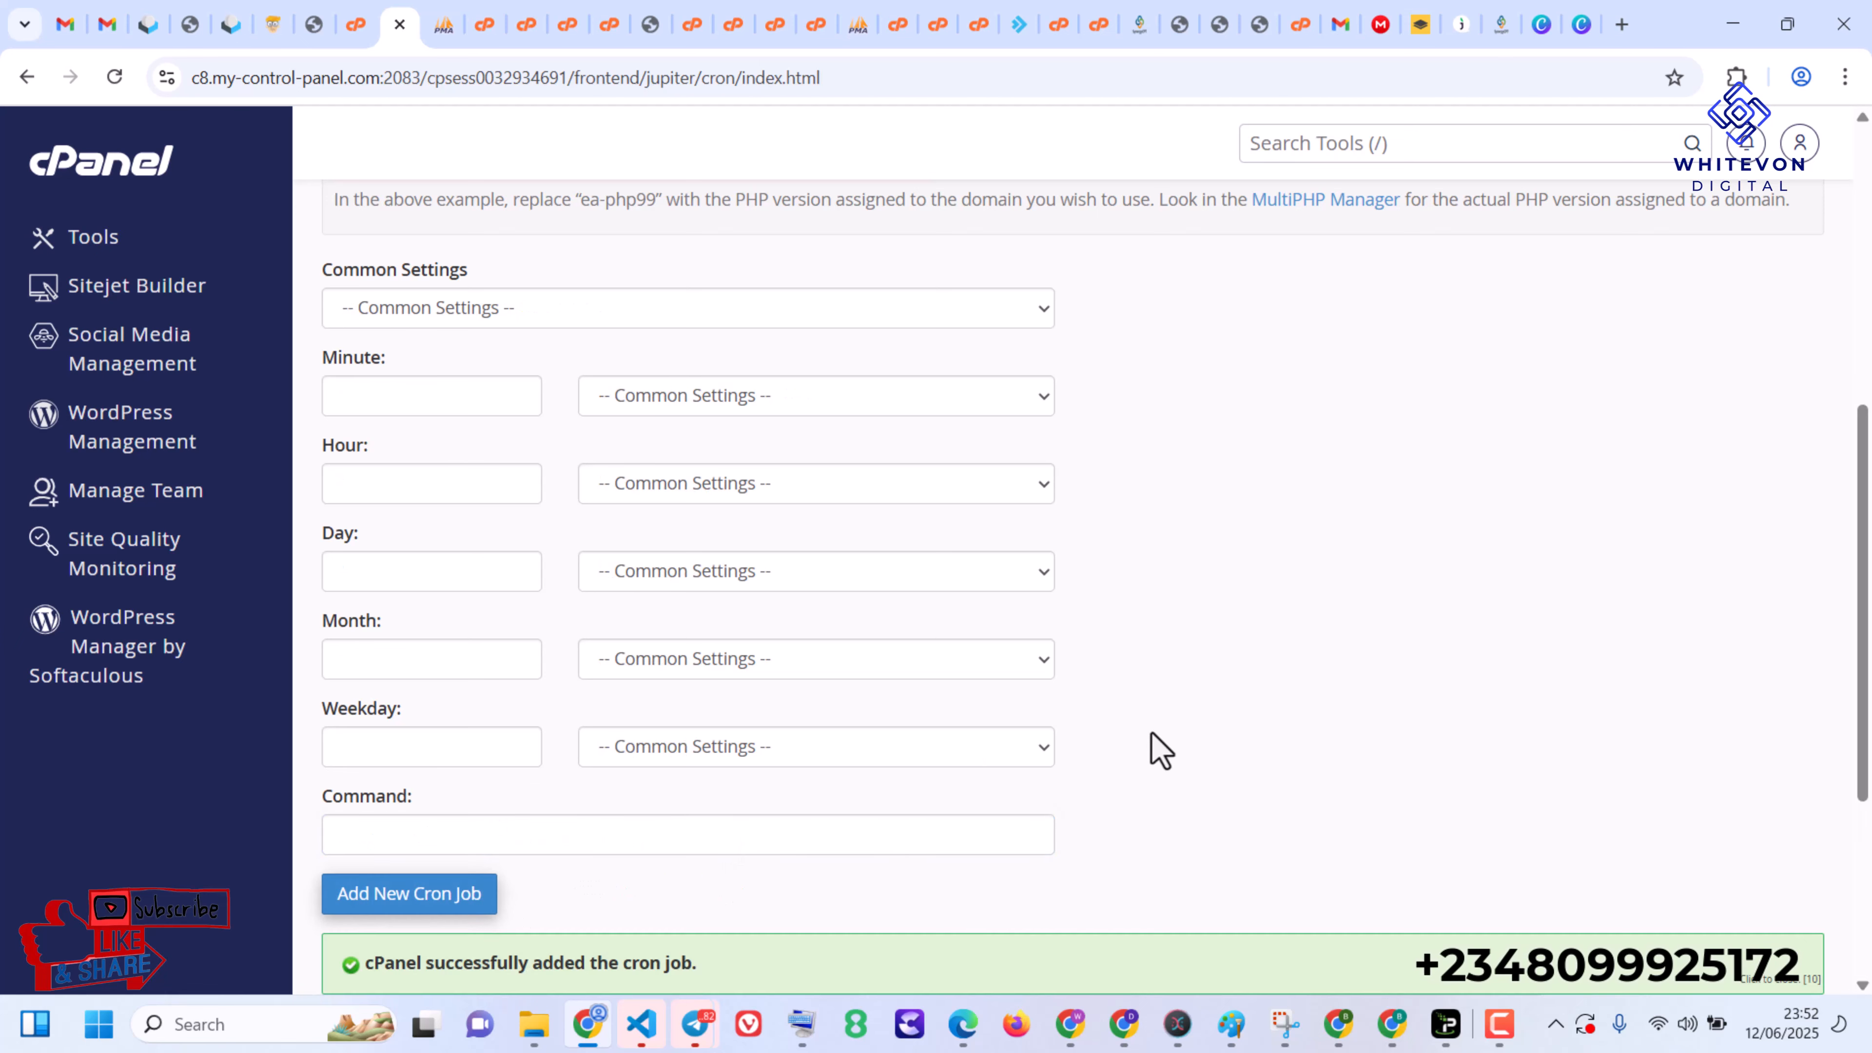
scroll(1021, 760, "down", 3)
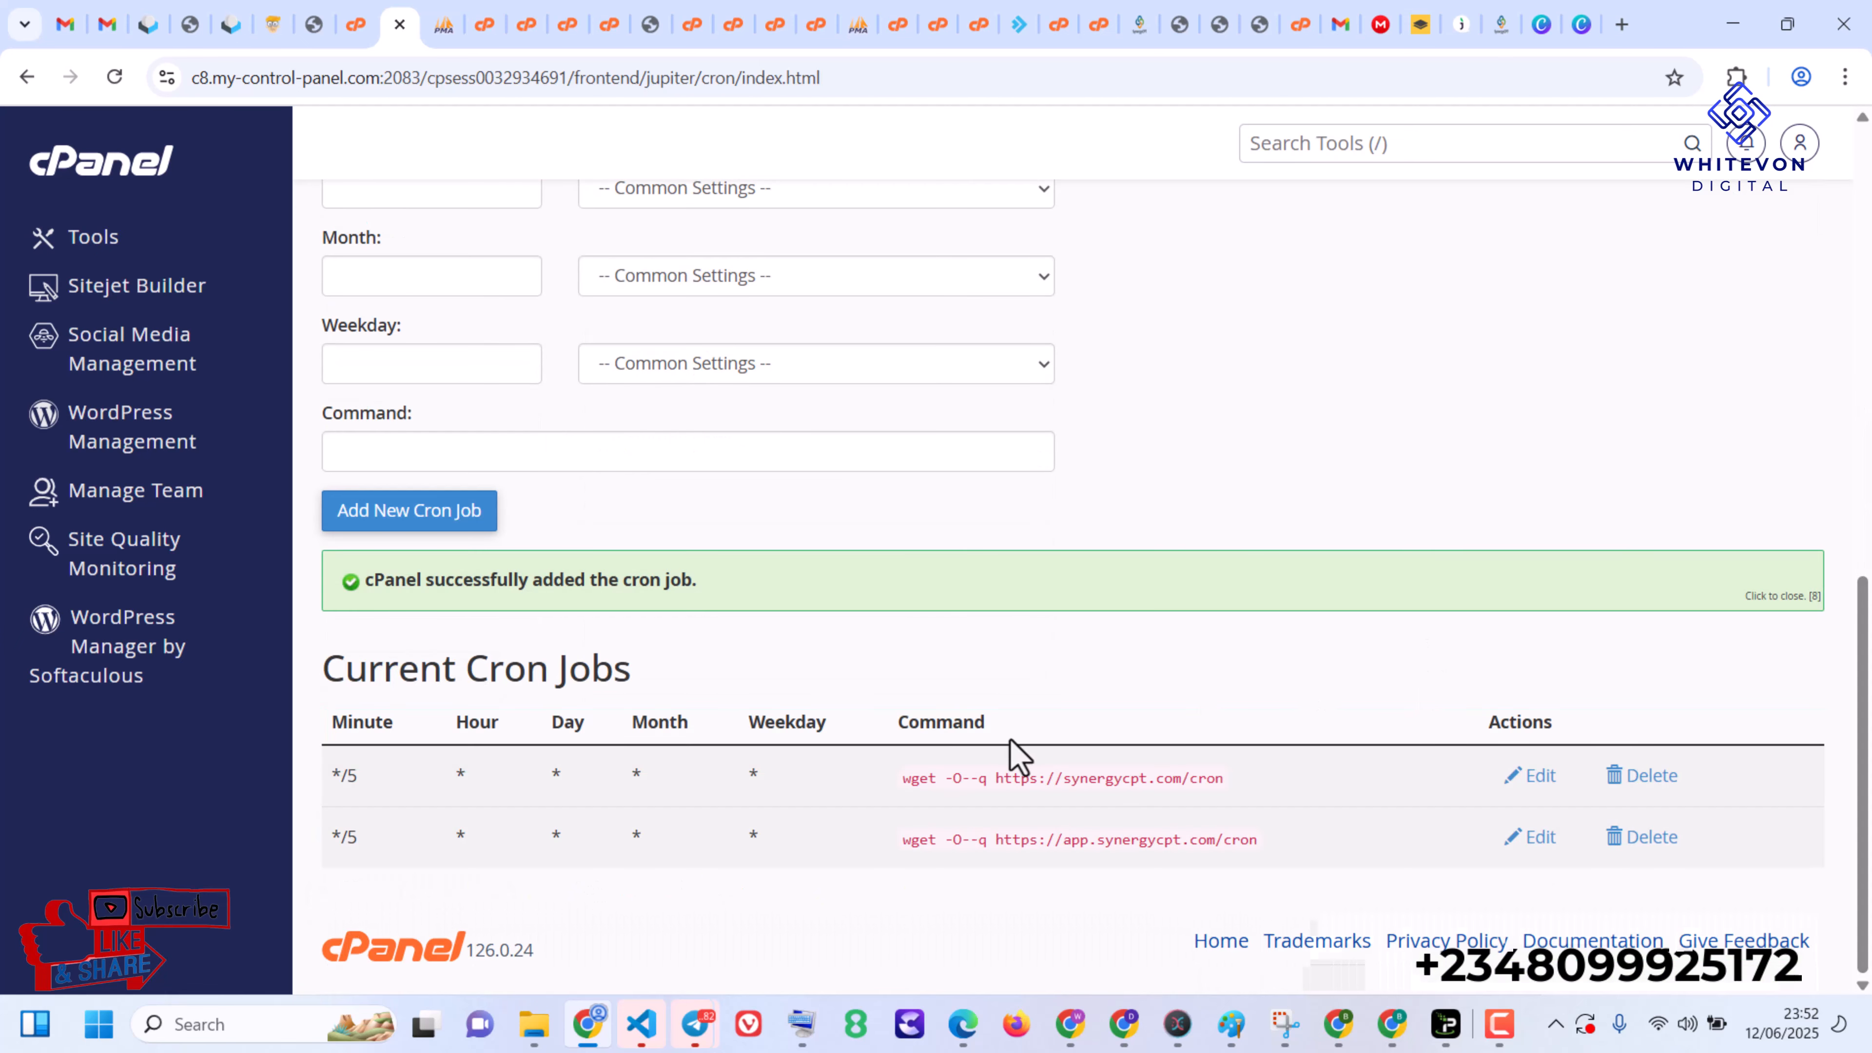